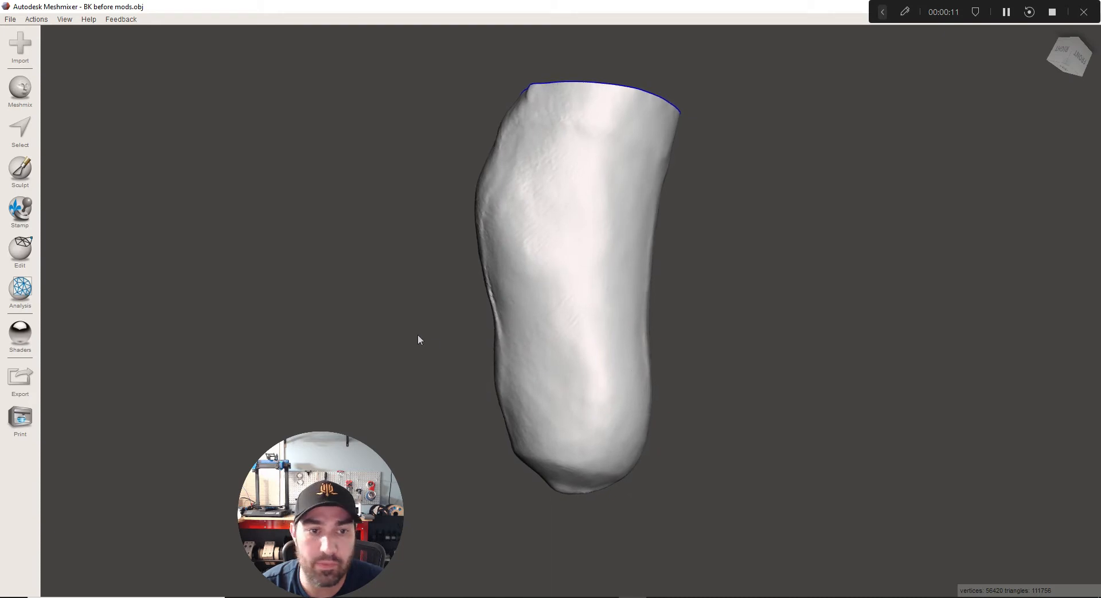
Display the scan's colour texture on the limb mesh so the hand-drawn markings show
right_drag(582, 299, 613, 296)
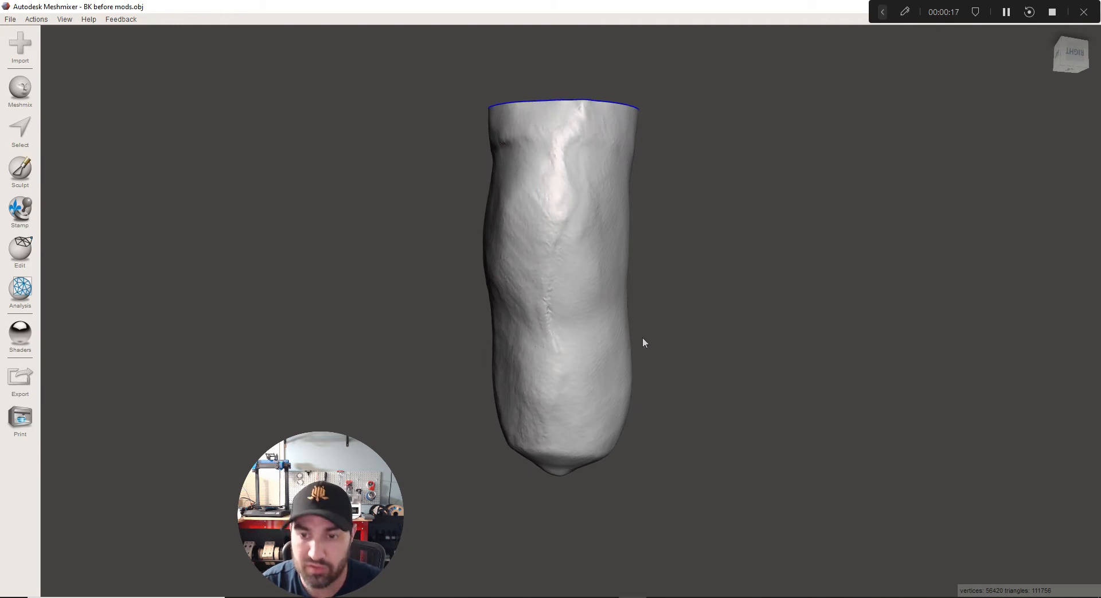
key(space)
click(607, 318)
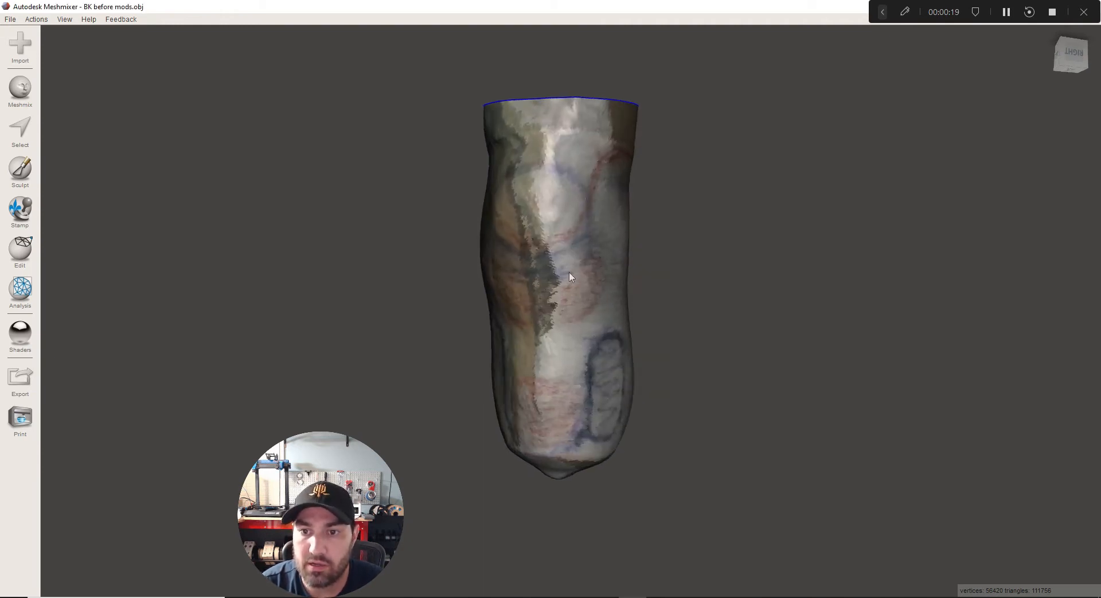
Examine the coloured markings on the front and side of the limb scan
right_drag(570, 277, 590, 413)
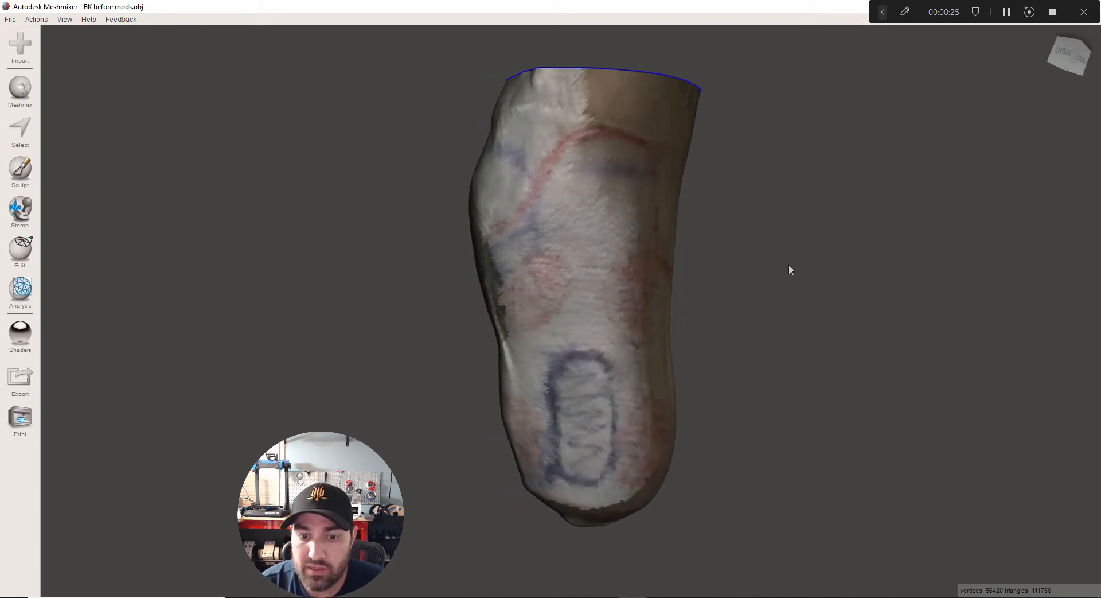
right_drag(789, 265, 714, 284)
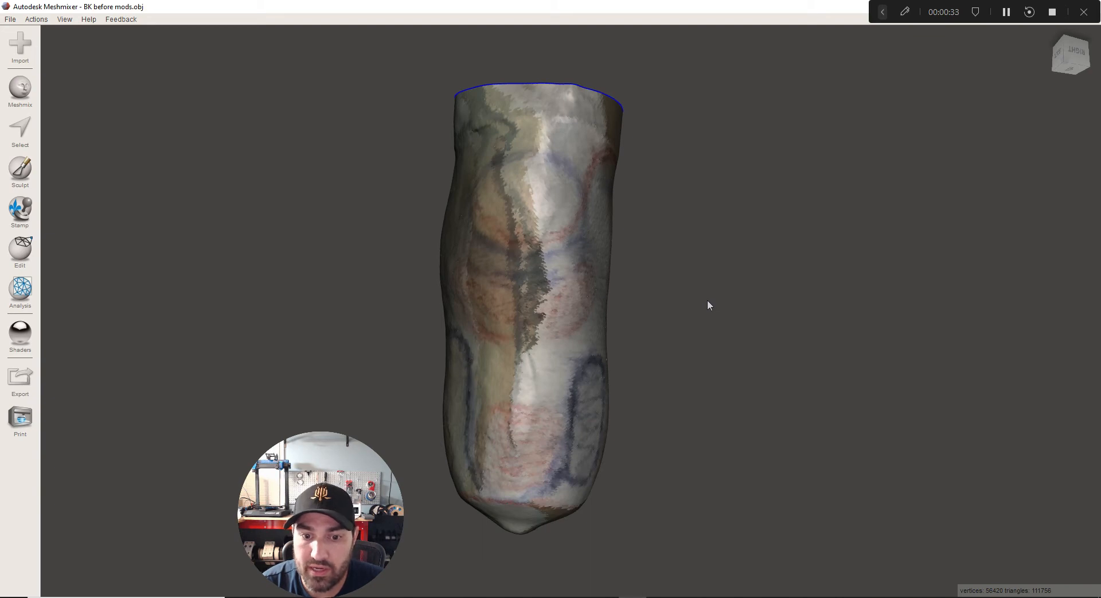
right_drag(707, 300, 509, 175)
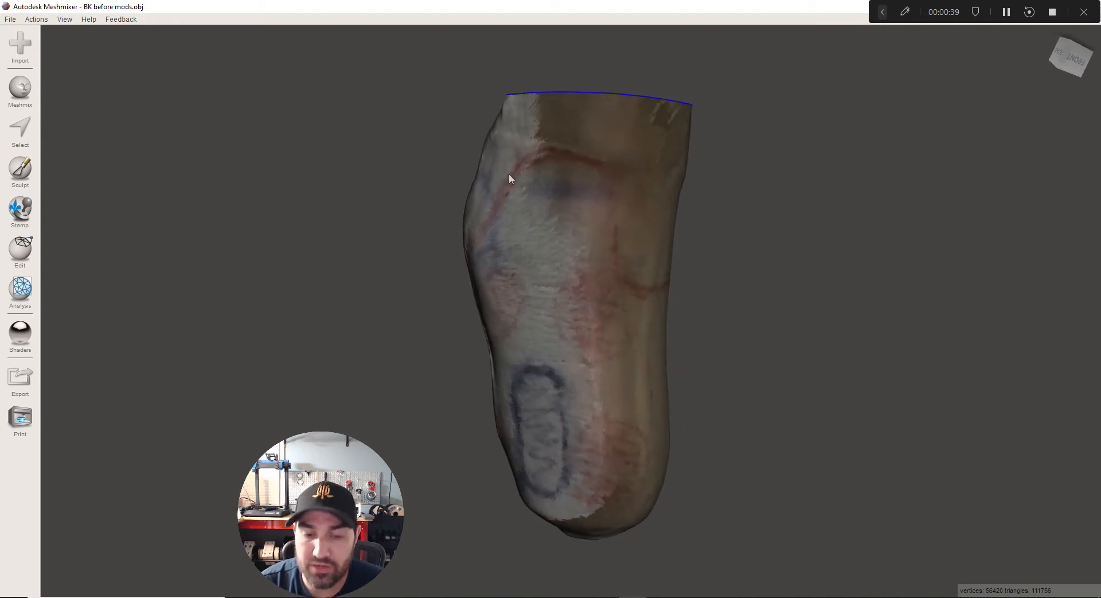
right_drag(618, 195, 618, 195)
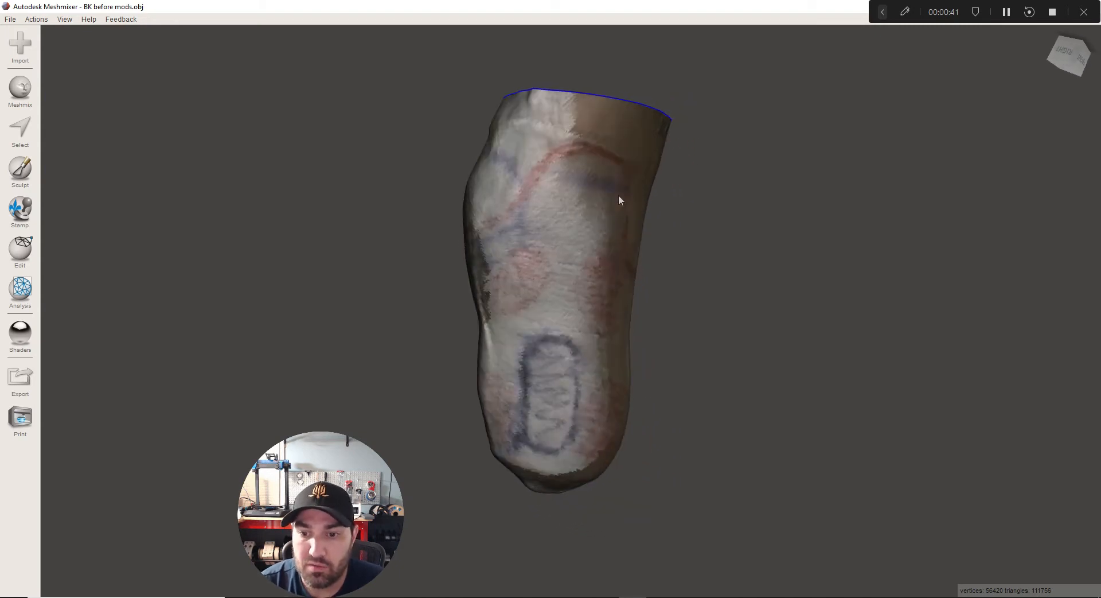
right_drag(528, 551, 528, 550)
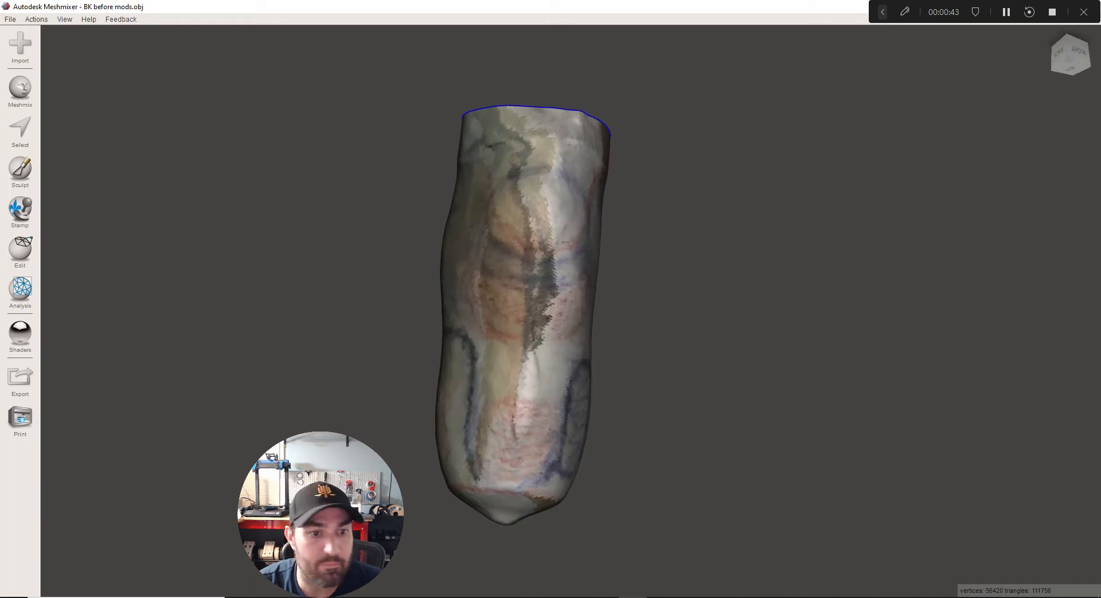
scroll(1093, 181, up, 1)
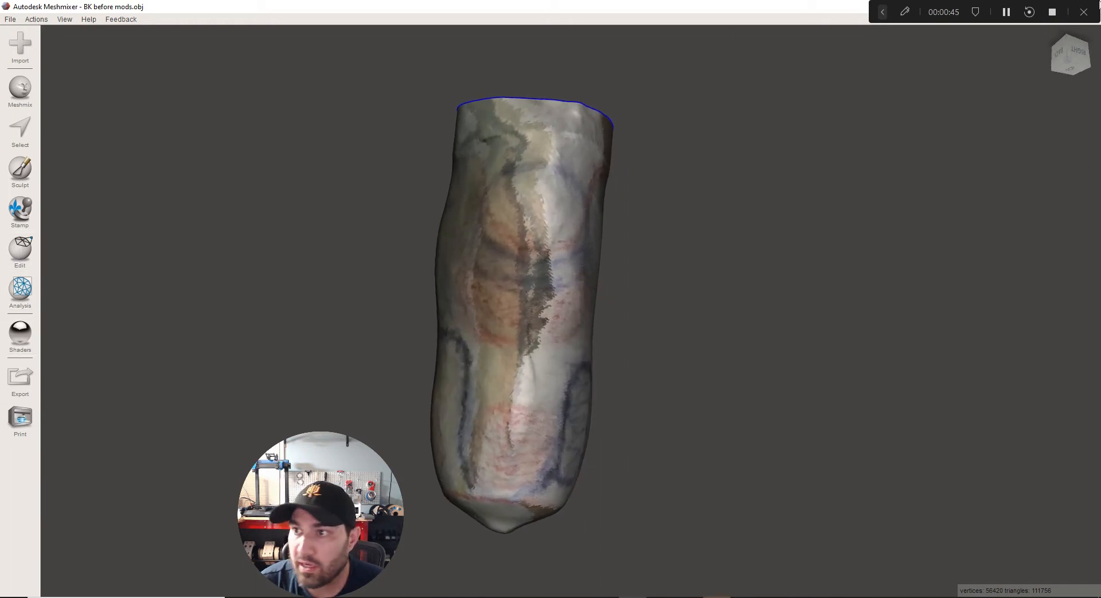
Start Transform on the limb mesh in the World Frame and rotate it so the open end faces up
click(1049, 35)
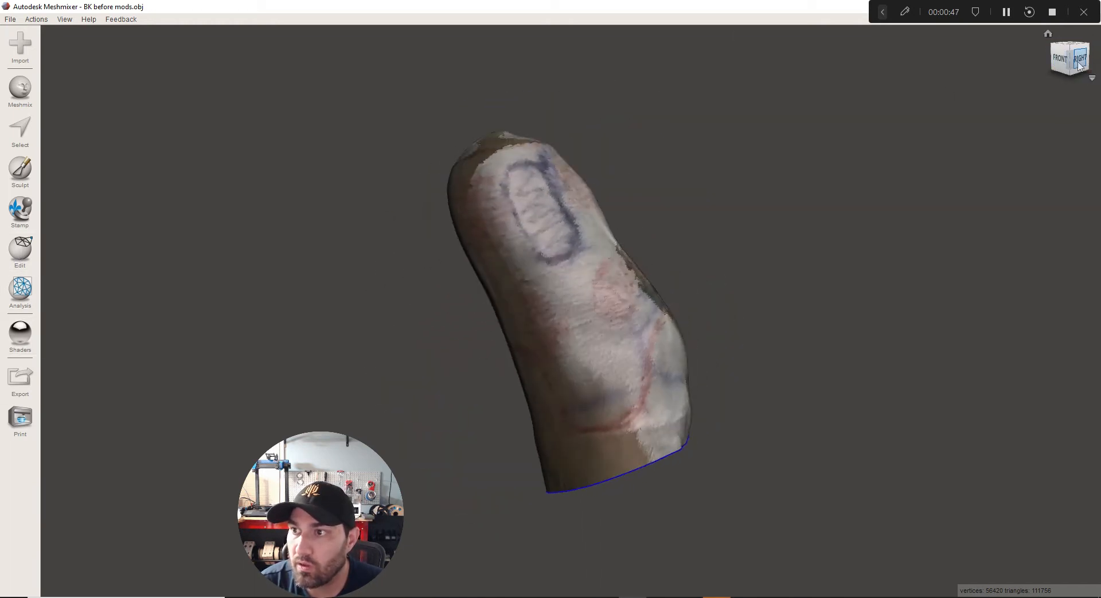
click(20, 251)
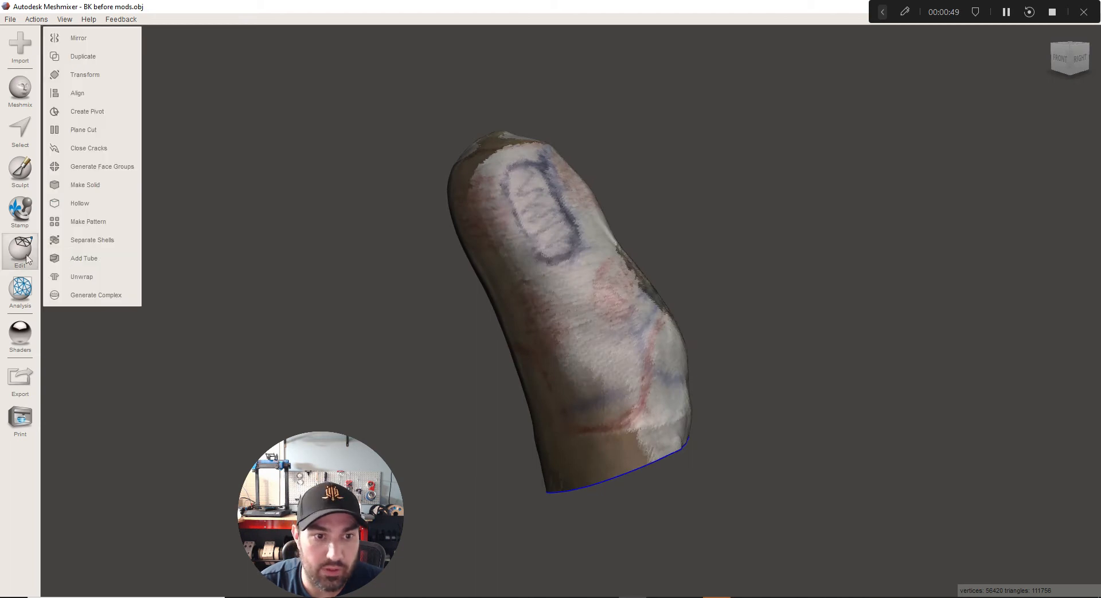
click(98, 74)
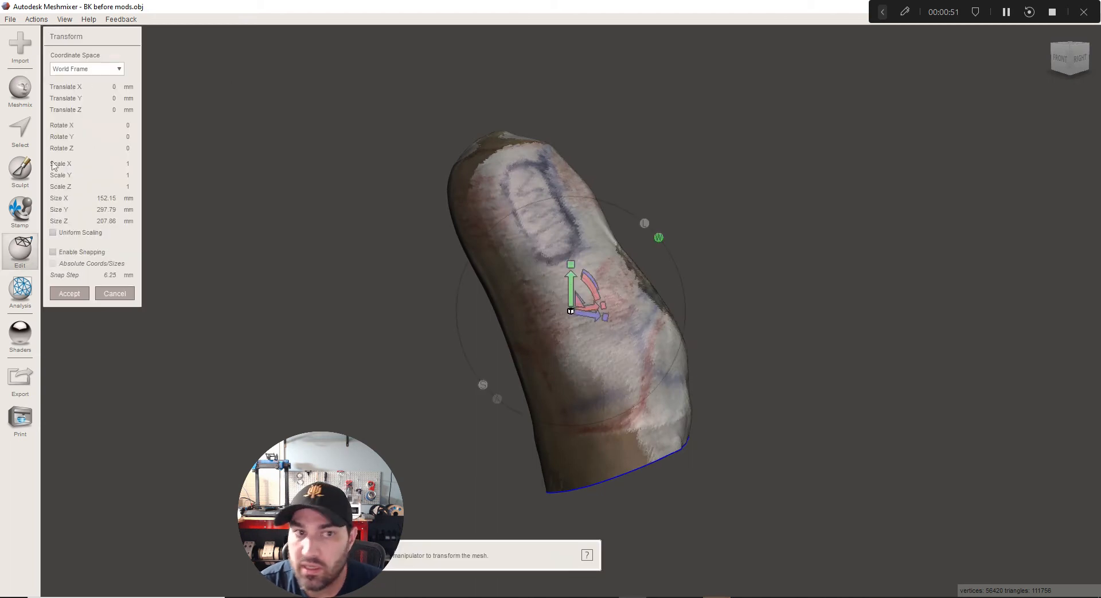
drag(596, 296, 555, 256)
right_drag(601, 309, 599, 345)
drag(591, 288, 528, 319)
right_drag(528, 319, 845, 179)
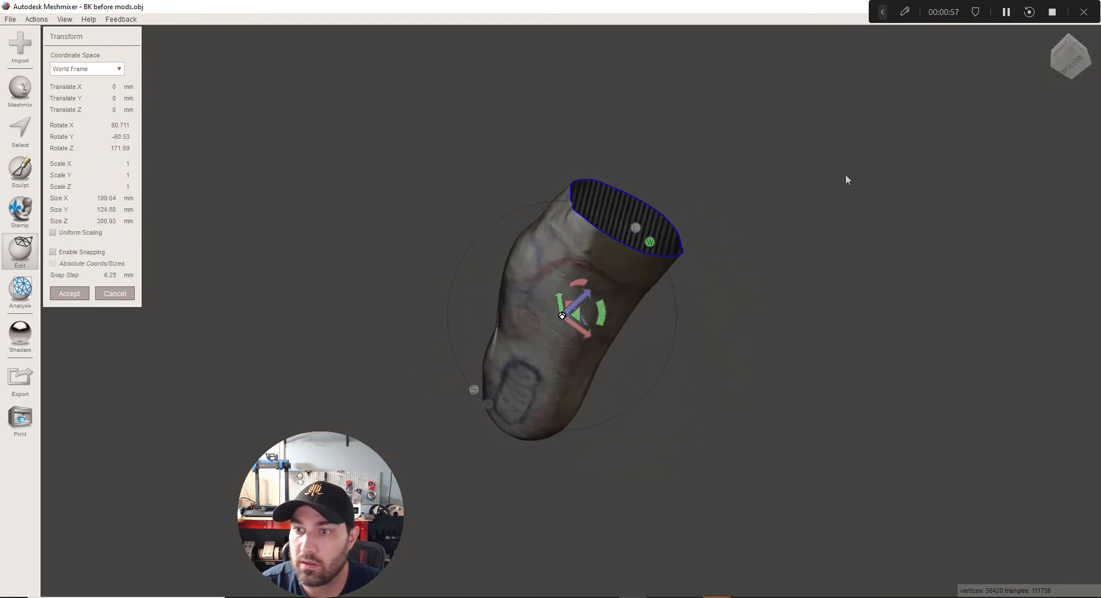
click(1069, 73)
click(1052, 41)
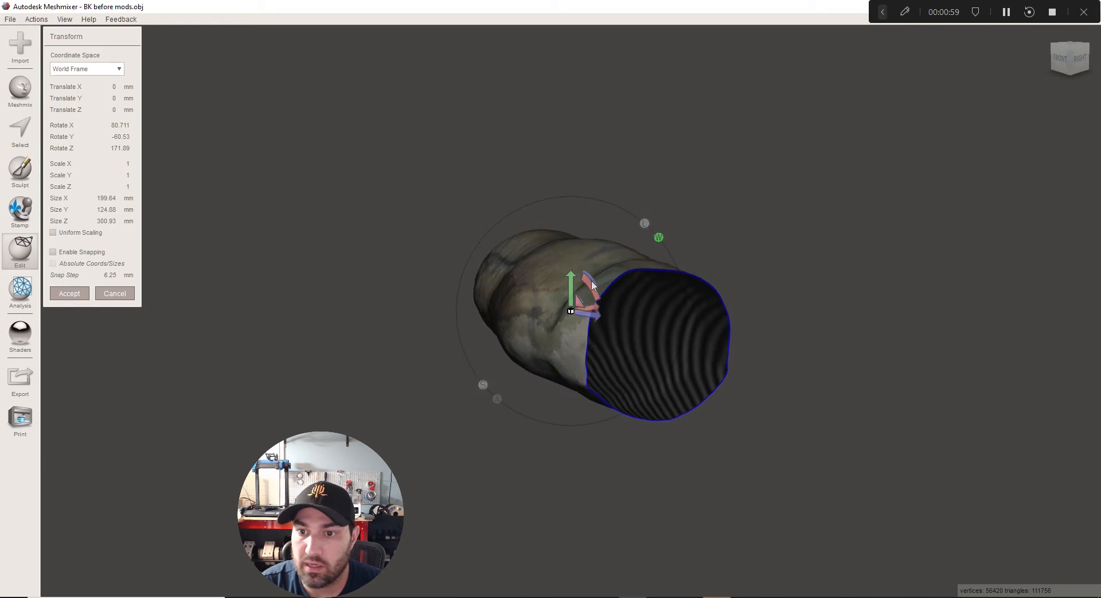
drag(593, 287, 528, 183)
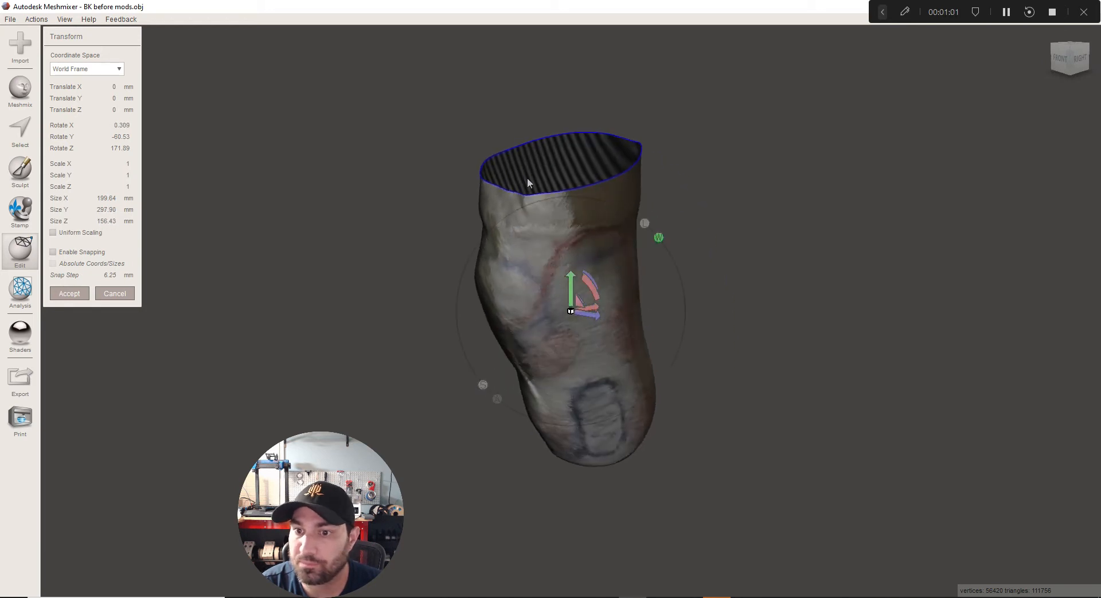
Rotate the limb mesh in the right view until its long axis stands about vertical
click(1078, 60)
scroll(617, 265, up, 5)
scroll(599, 281, down, 2)
scroll(583, 298, down, 1)
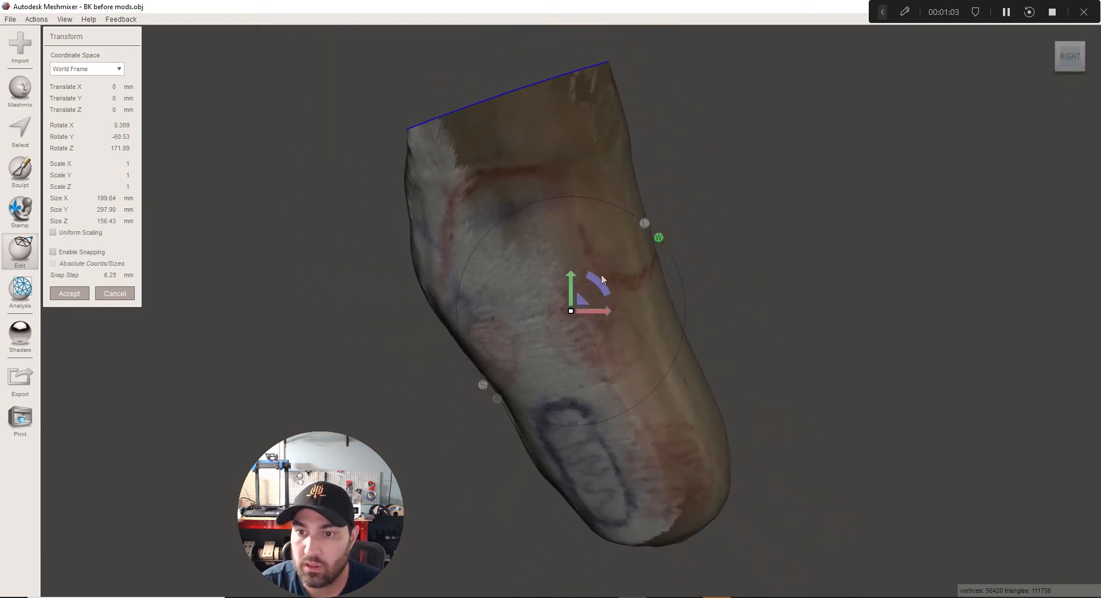
mouse_move(601, 287)
mouse_down()
mouse_move(623, 297)
mouse_move(611, 288)
mouse_up()
scroll(620, 287, down, 3)
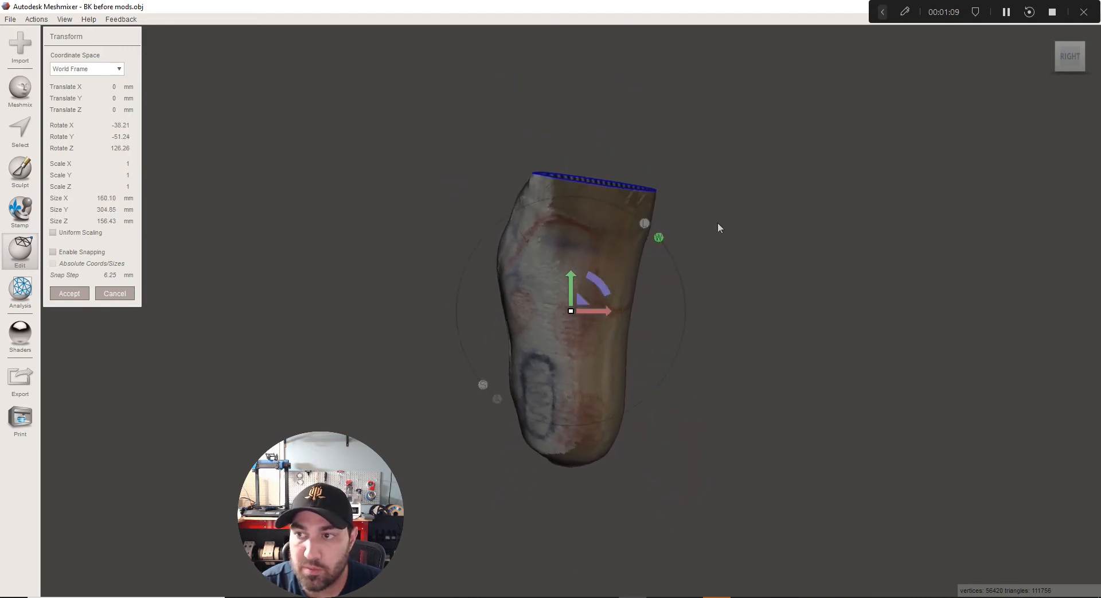
Rotate the limb mesh in the front view to straighten its sideways lean
right_drag(718, 226, 1056, 62)
click(1056, 62)
scroll(634, 365, up, 5)
scroll(634, 365, down, 3)
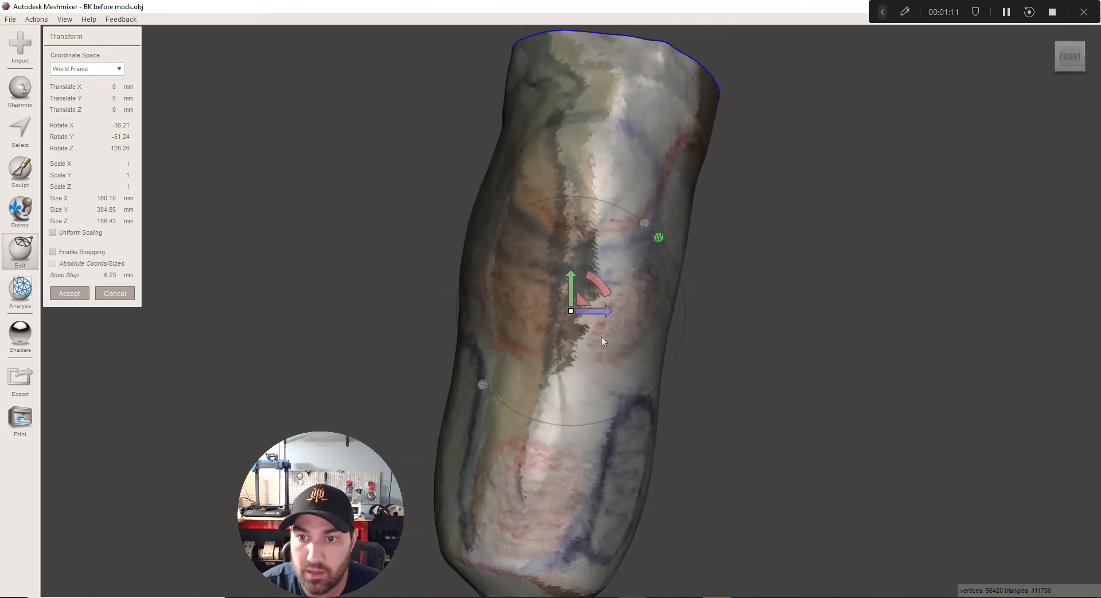
drag(601, 284, 605, 281)
right_drag(605, 281, 607, 376)
drag(602, 388, 600, 391)
click(1069, 44)
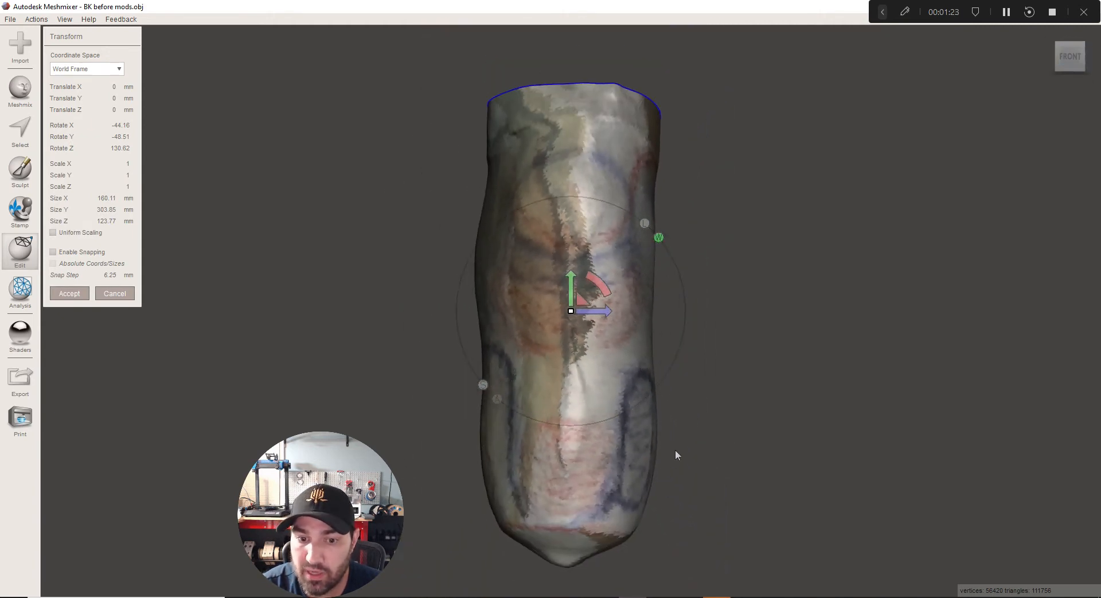
Check the limb's alignment from the right side and accept the transform
scroll(672, 419, down, 1)
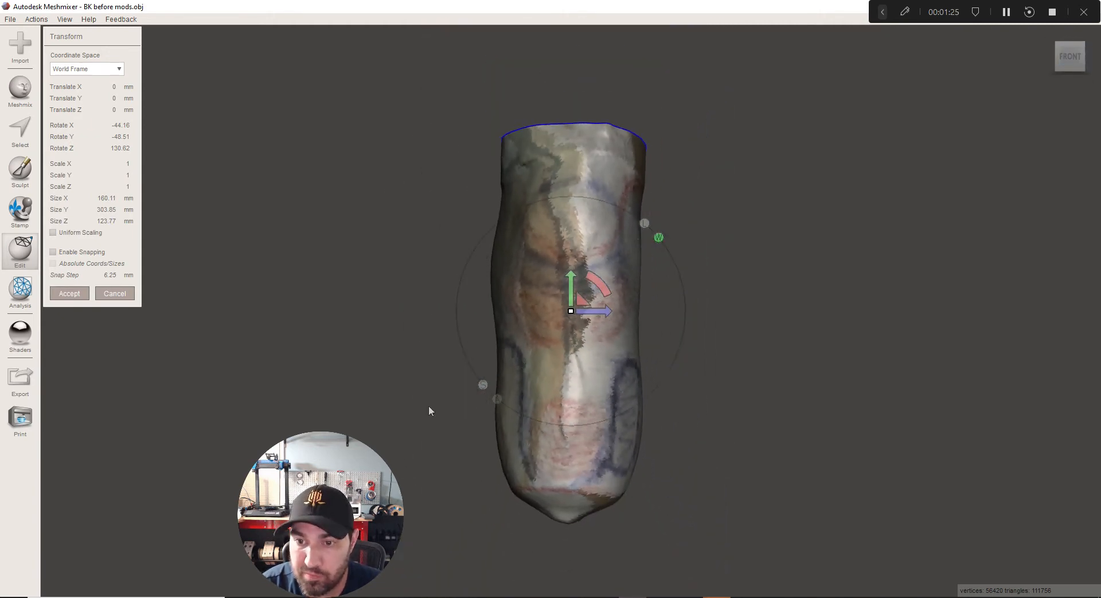
click(1090, 60)
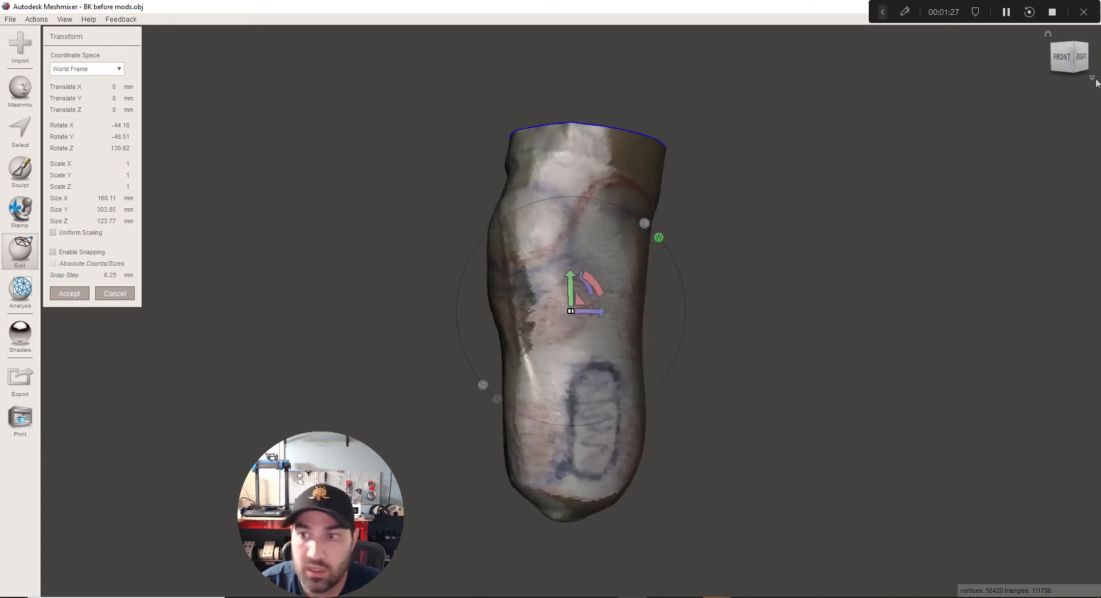
scroll(579, 409, up, 5)
scroll(607, 405, down, 5)
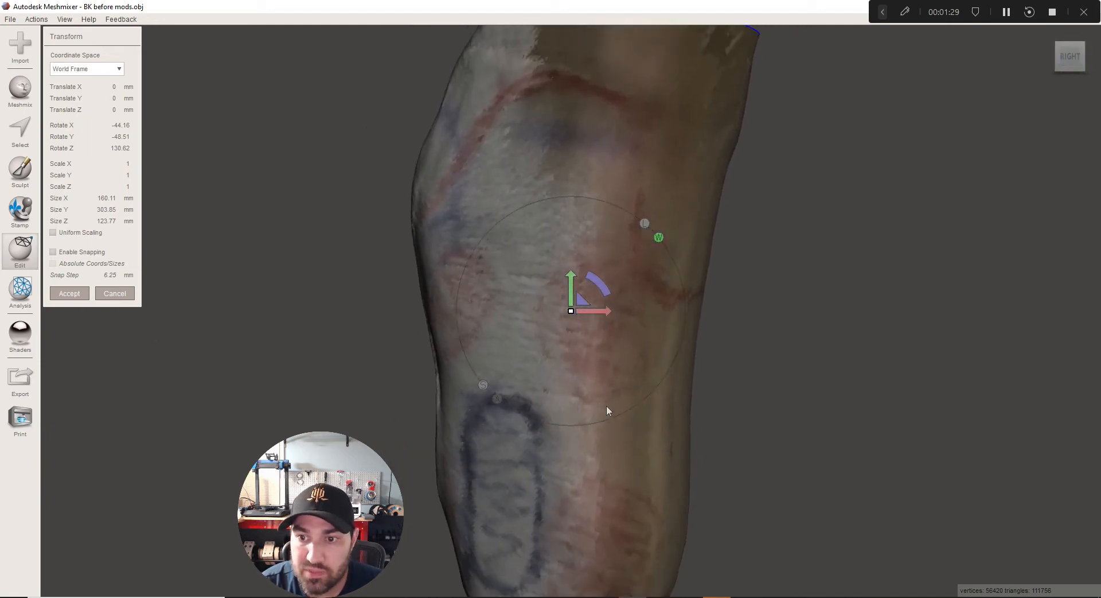
click(70, 293)
Examine the distal end and the outlined marks on the front and both sides of the aligned limb
right_drag(757, 363, 508, 403)
right_drag(591, 416, 493, 431)
right_drag(570, 426, 543, 388)
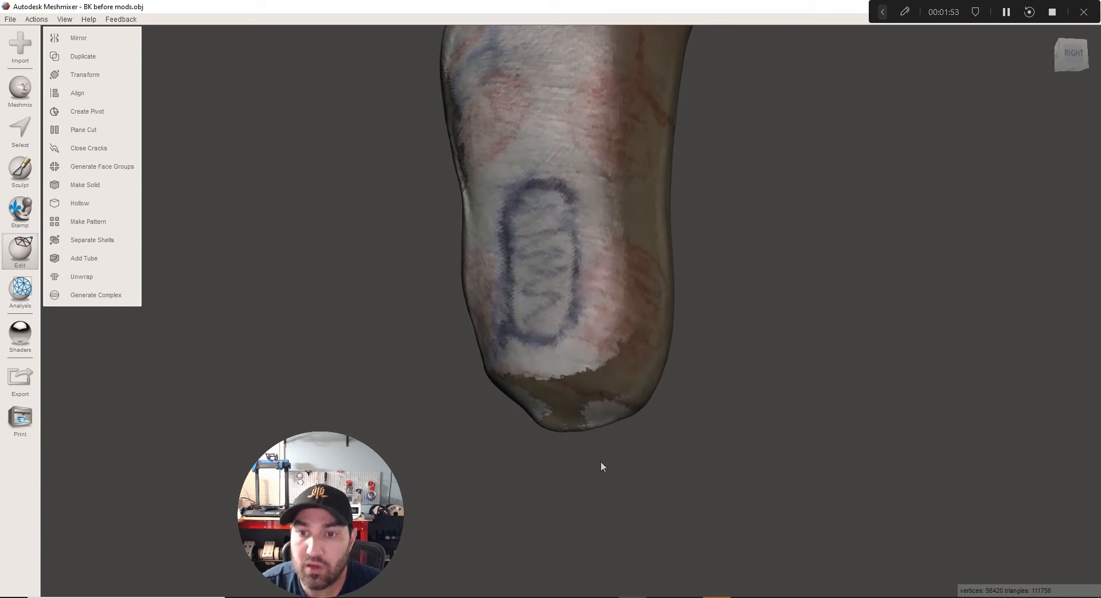
right_drag(610, 451, 597, 423)
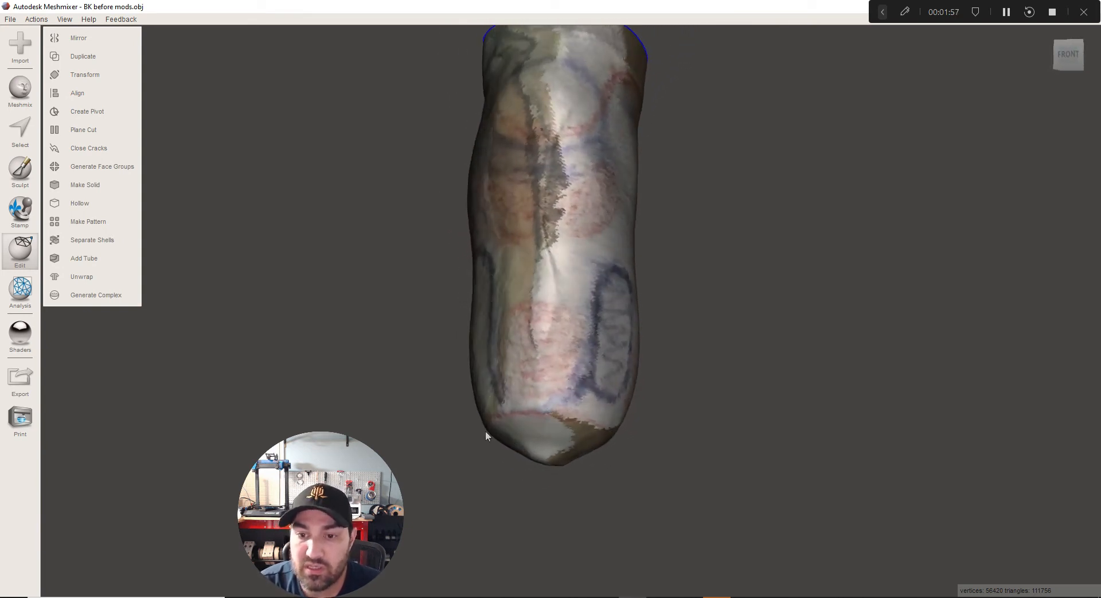
right_drag(576, 492, 590, 504)
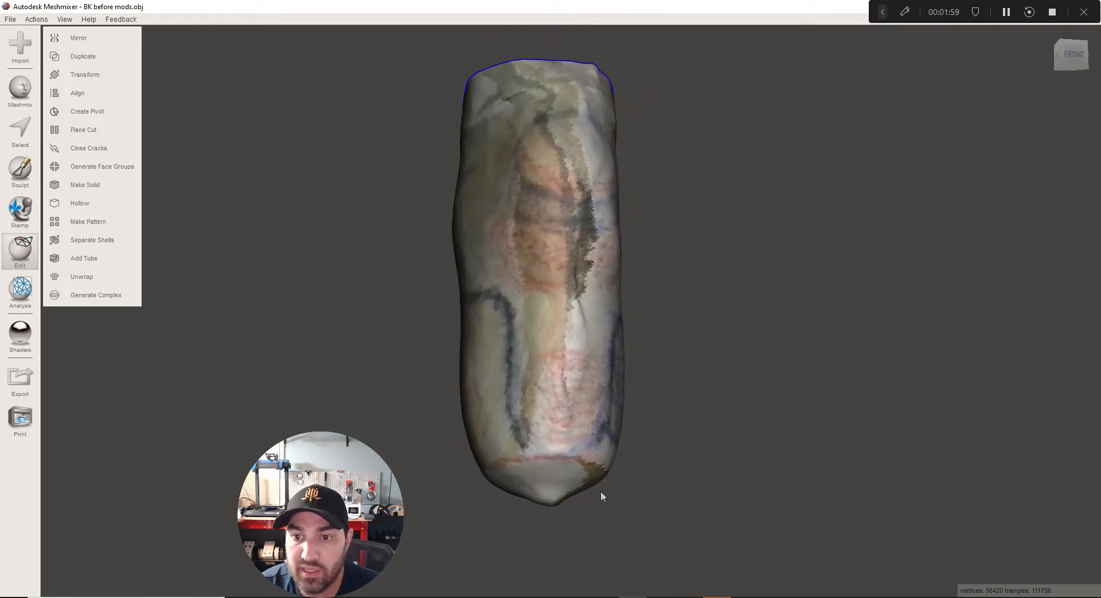
middle_drag(494, 367, 490, 335)
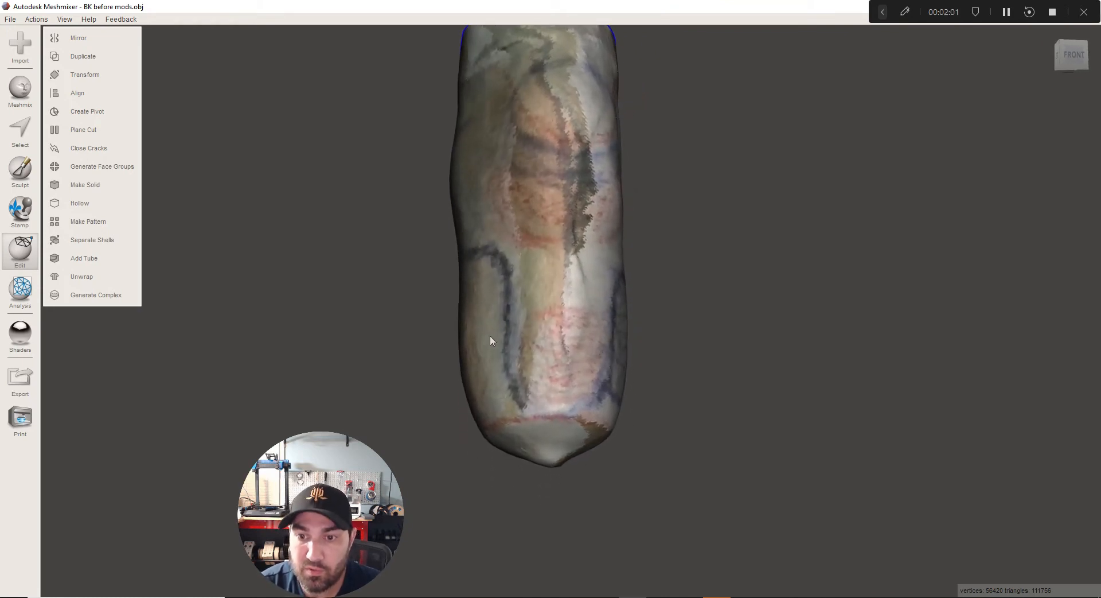
right_drag(502, 350, 486, 348)
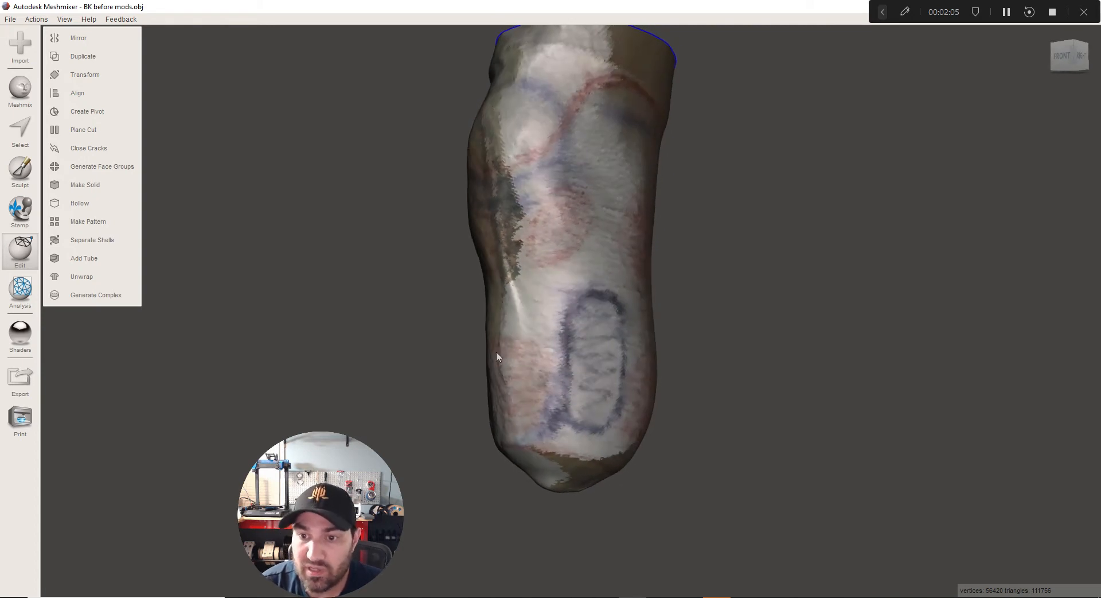
right_drag(497, 350, 492, 353)
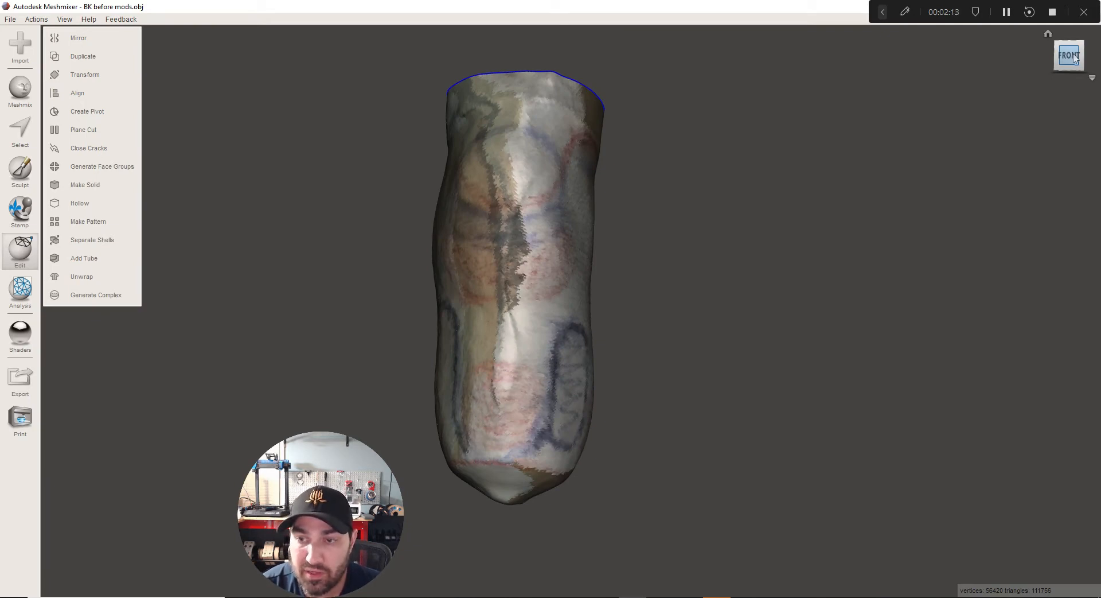
Hide the mesh colours to view the bare surface shape of the limb, and show the colours again
right_drag(216, 218, 600, 344)
key(space)
click(605, 313)
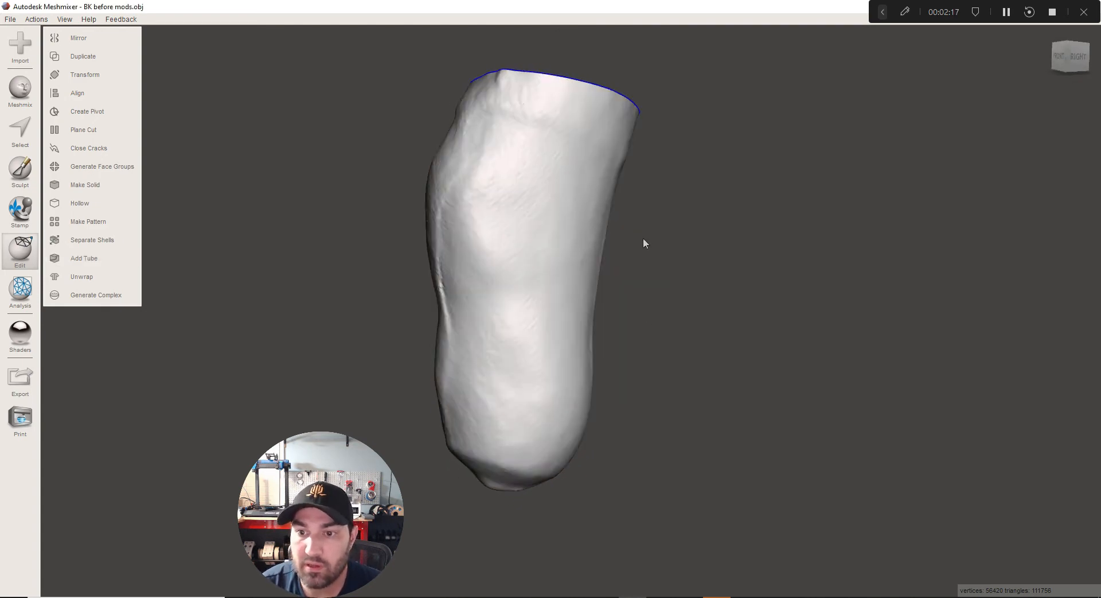
key(space)
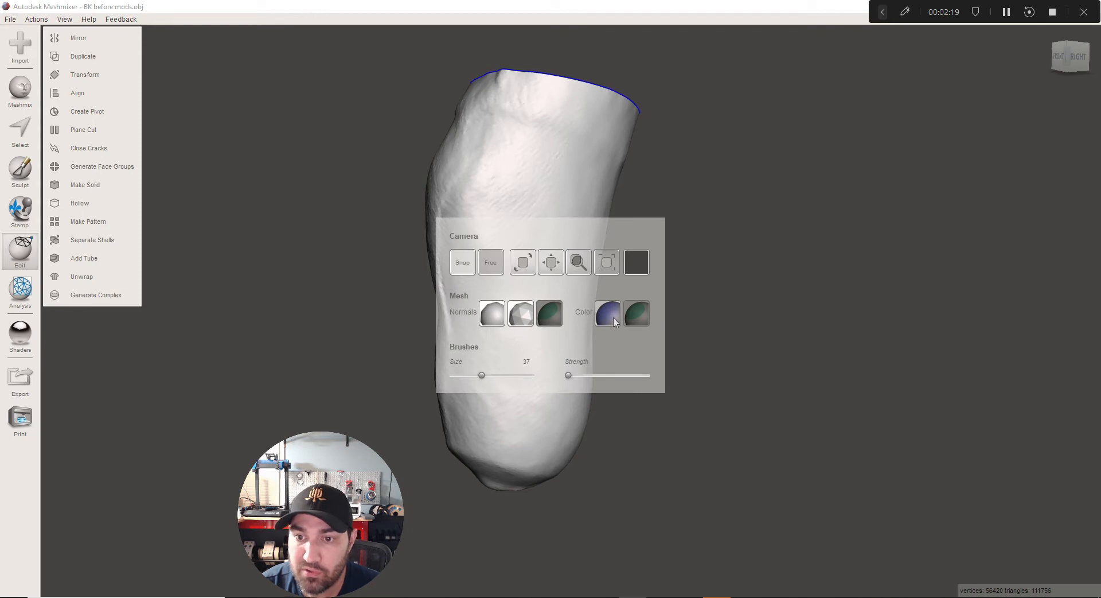
click(614, 321)
Select the limb's distal end cap inside the drawn red line, using the Unwrap Brush at size 40
right_drag(583, 422, 484, 234)
mouse_move(551, 317)
right_down()
mouse_move(649, 311)
mouse_move(562, 247)
mouse_move(489, 438)
mouse_move(606, 412)
mouse_move(577, 419)
mouse_move(645, 384)
mouse_move(456, 258)
right_up()
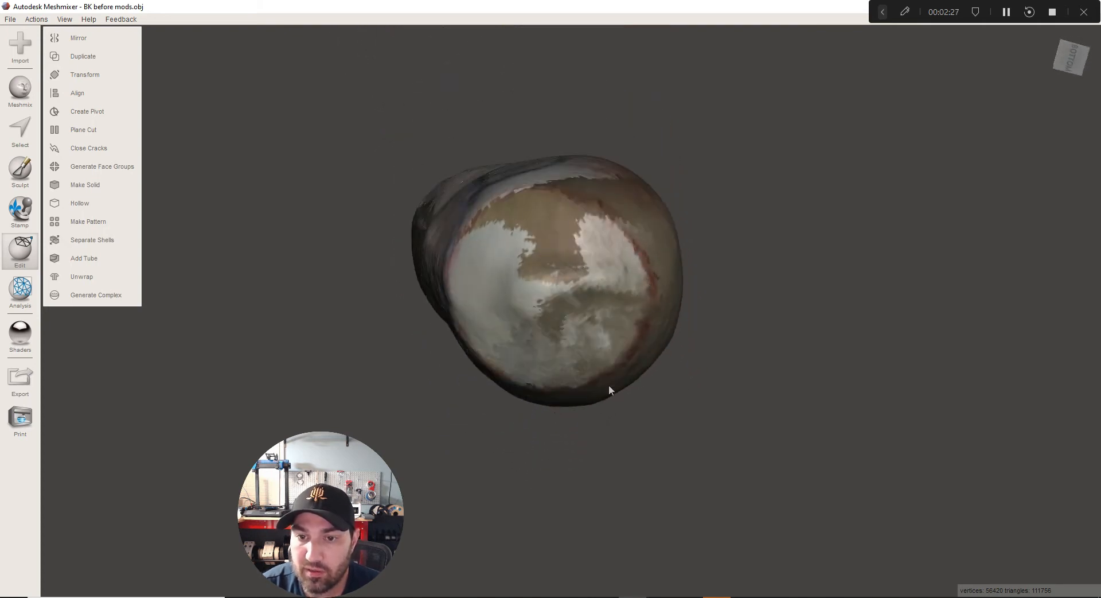
mouse_move(610, 390)
right_down()
mouse_move(617, 386)
mouse_move(504, 370)
mouse_move(545, 365)
right_up()
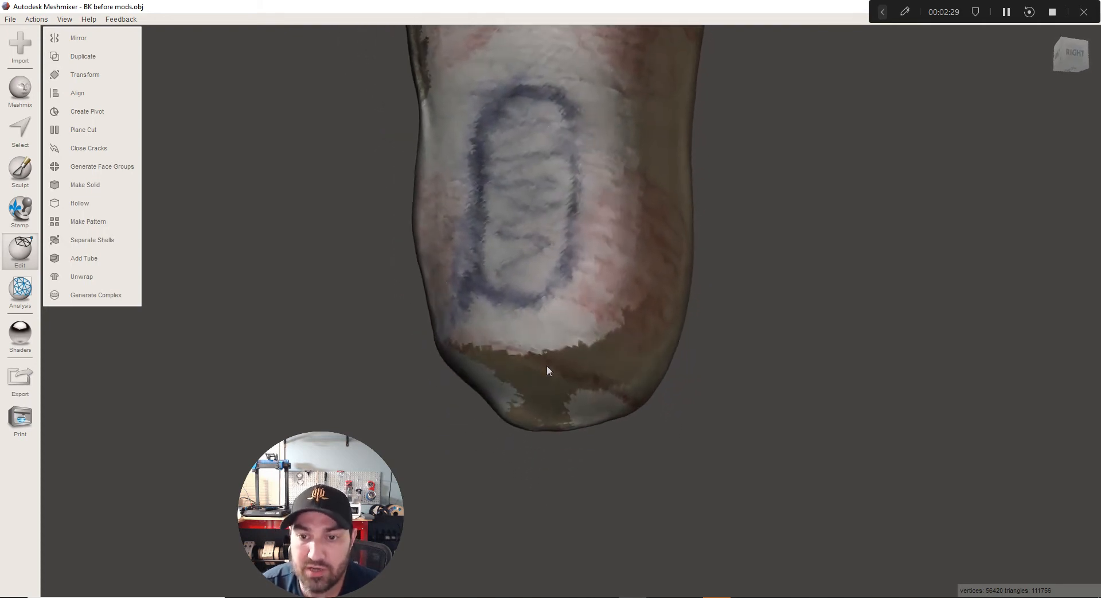
click(20, 130)
right_drag(564, 303, 518, 247)
click(513, 243)
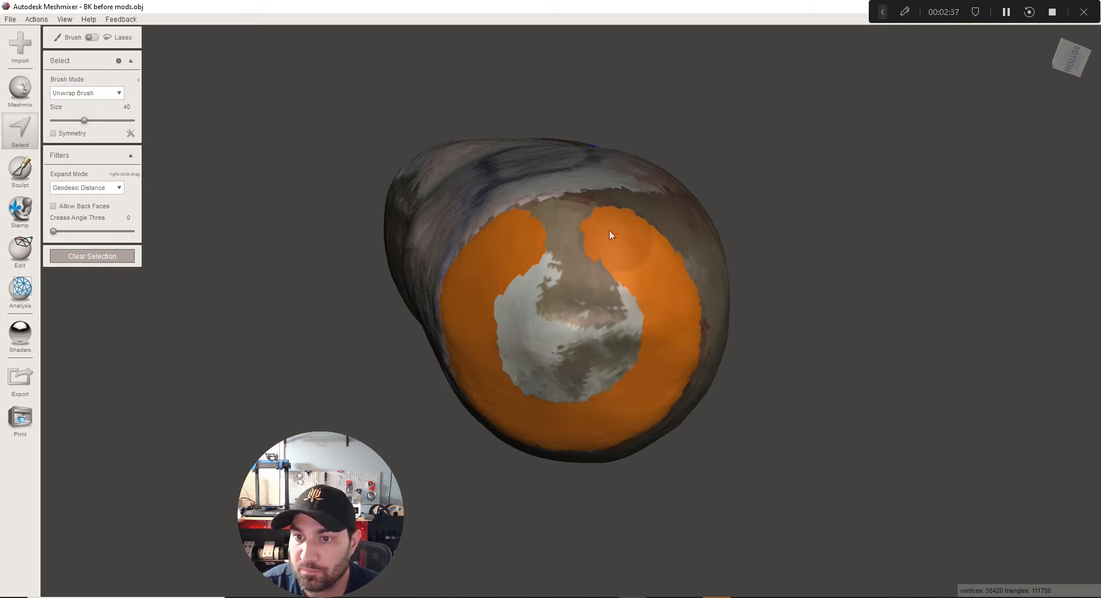
mouse_move(554, 218)
mouse_down()
mouse_move(502, 331)
mouse_move(615, 311)
mouse_move(549, 279)
mouse_move(569, 338)
mouse_up()
Check the edge of the distal end selection from all sides and fill it out to the drawn line at the front
right_drag(570, 338, 487, 332)
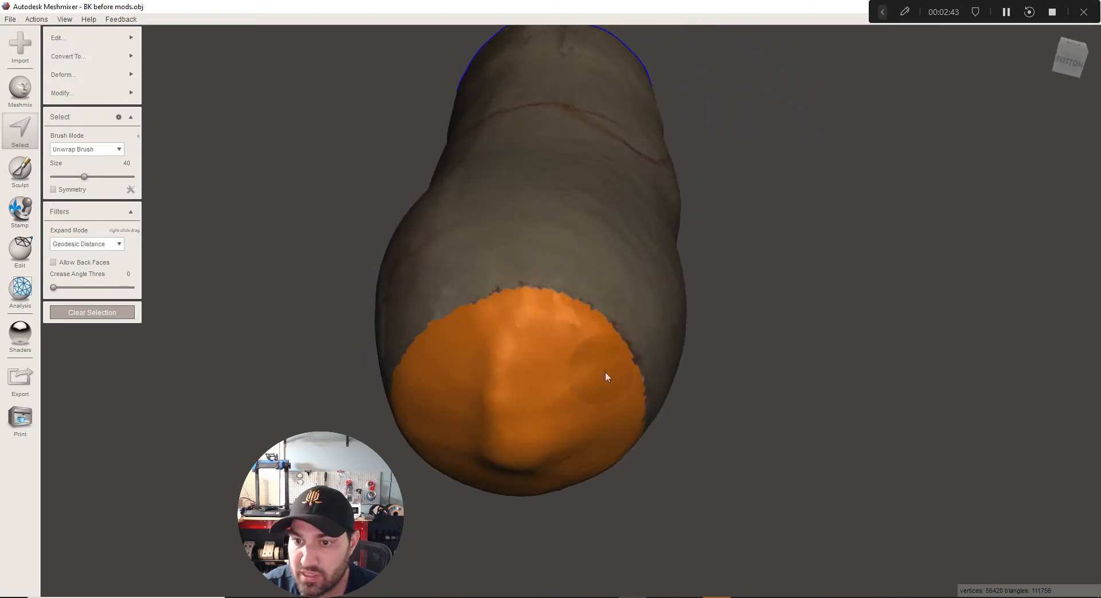
right_drag(607, 376, 490, 294)
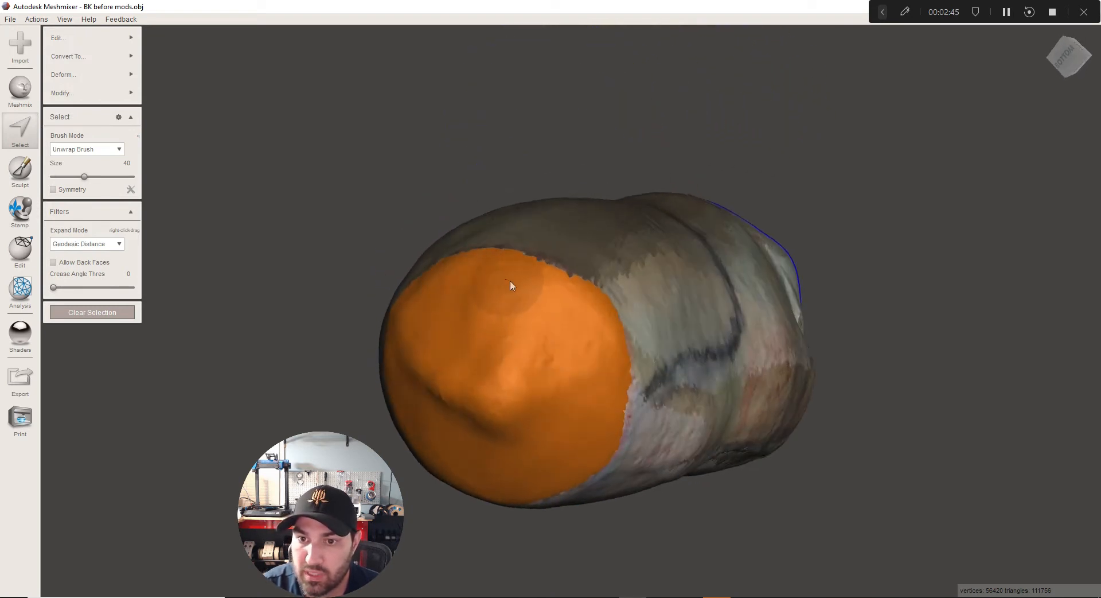
right_drag(508, 281, 559, 359)
mouse_move(557, 354)
mouse_down()
mouse_move(609, 360)
mouse_move(682, 425)
mouse_up()
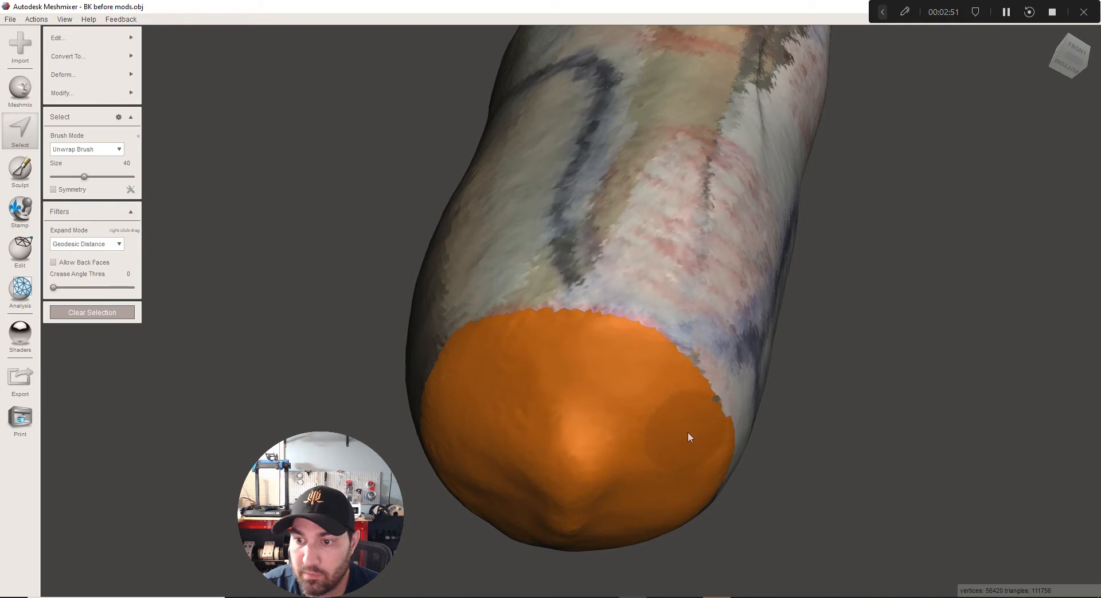
Create a face group from the selected distal end cap of the limb
mouse_move(687, 435)
right_down()
mouse_move(605, 379)
mouse_move(679, 366)
mouse_move(538, 299)
right_up()
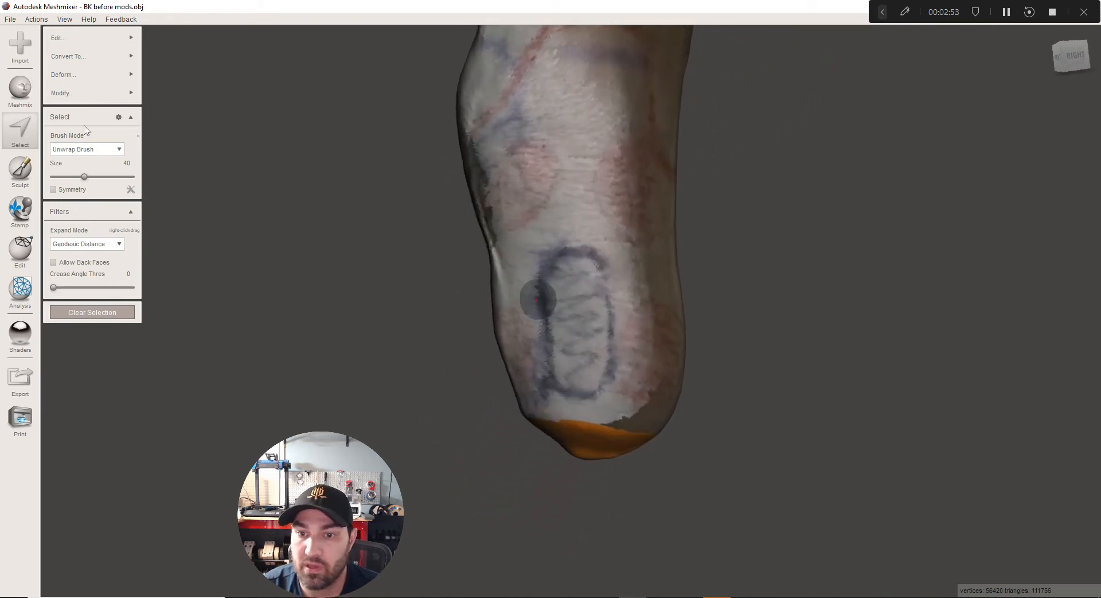
scroll(84, 115, up, 1)
scroll(45, 217, up, 2)
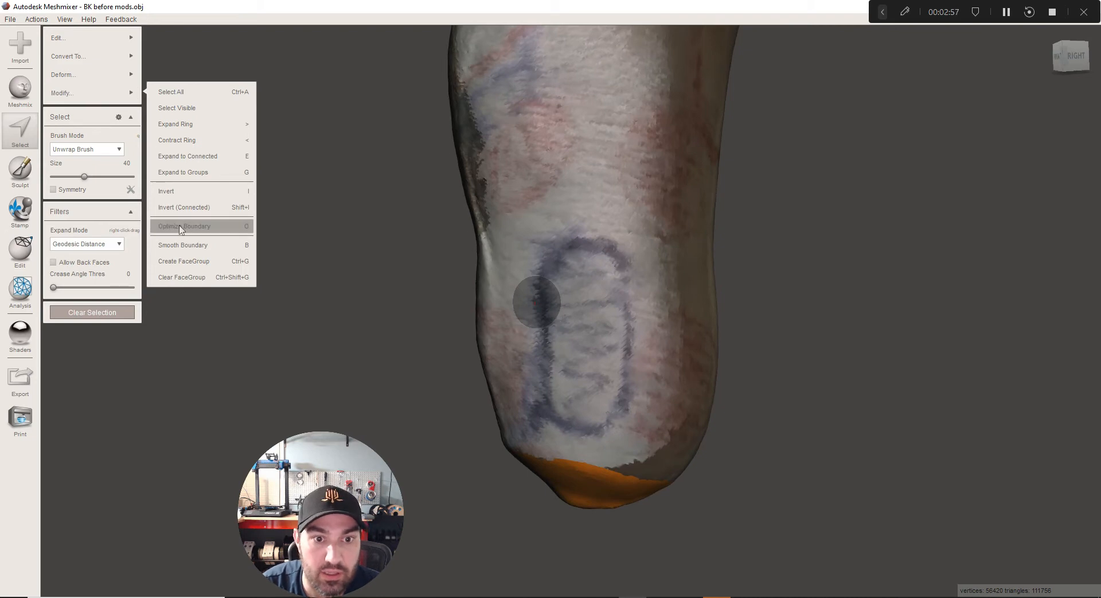
click(190, 266)
right_drag(197, 269, 469, 339)
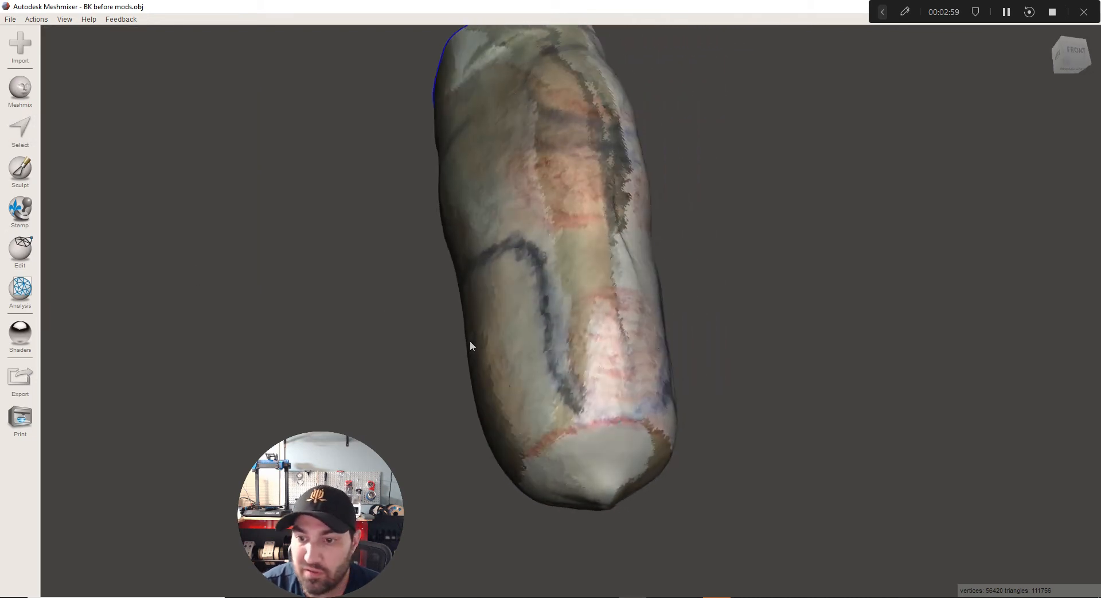
Switch the mesh colouring from the scanned texture to face group colours
key(space)
click(634, 315)
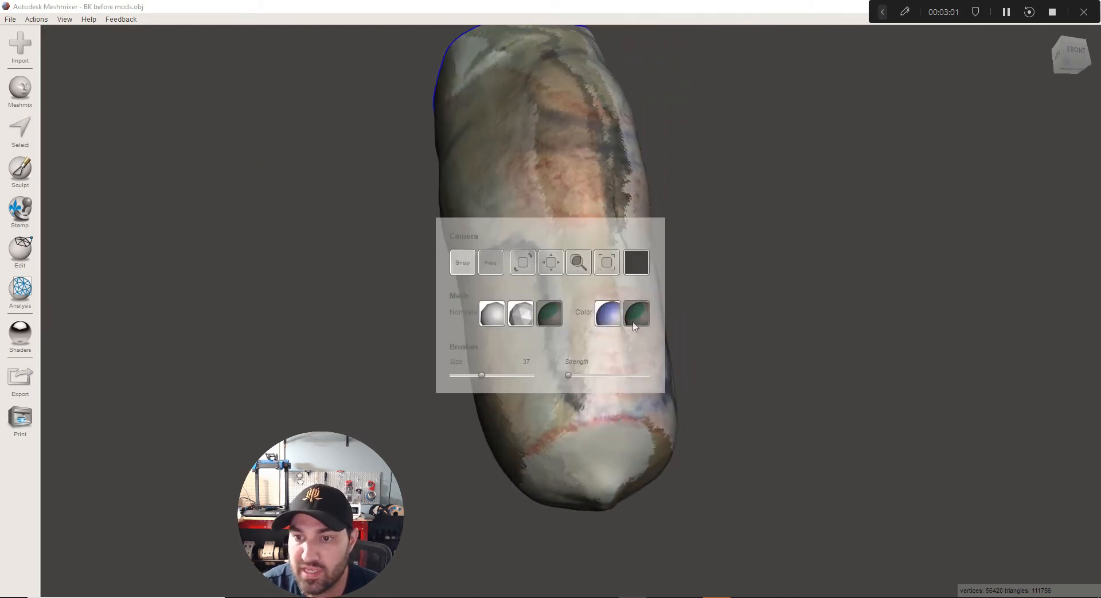
right_drag(737, 417, 698, 389)
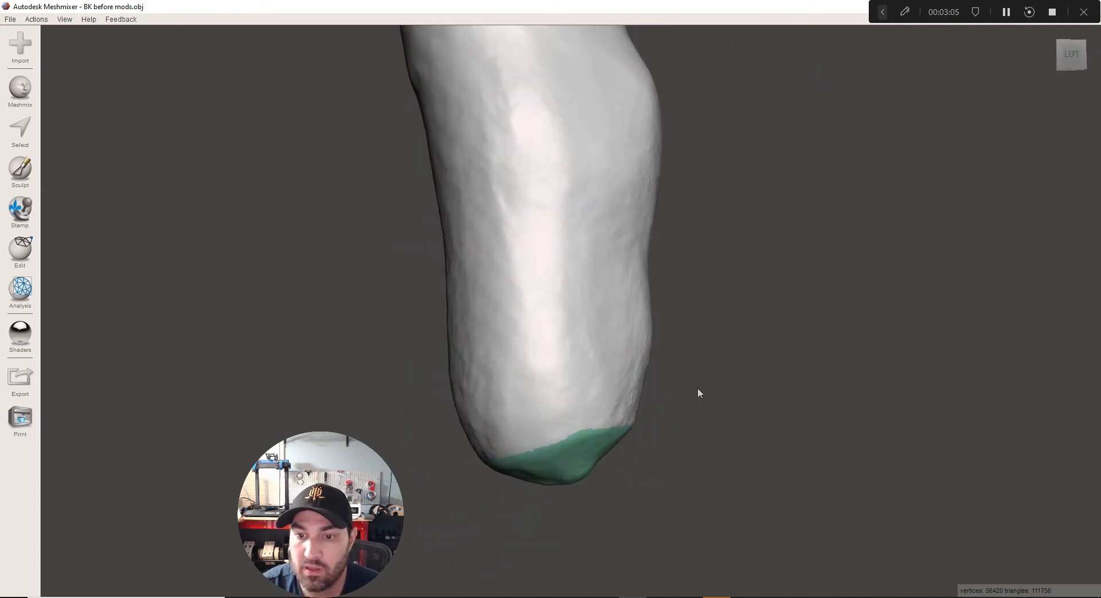
Duplicate the limb mesh, hide the original BK before mods.obj and make the copy the active object
click(32, 250)
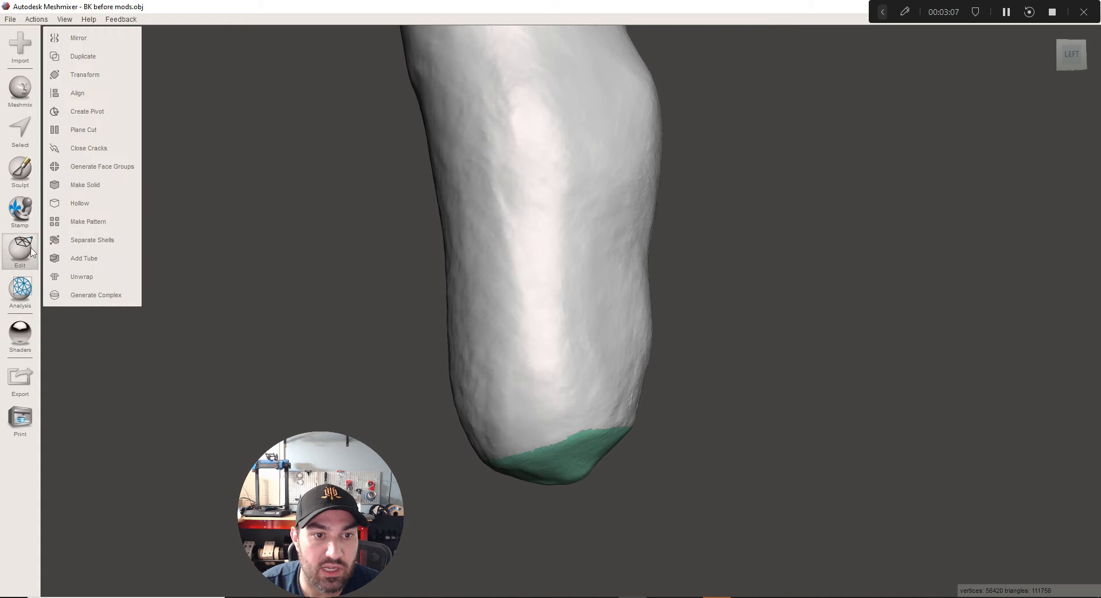
click(90, 62)
right_drag(965, 177, 1100, 218)
click(1049, 239)
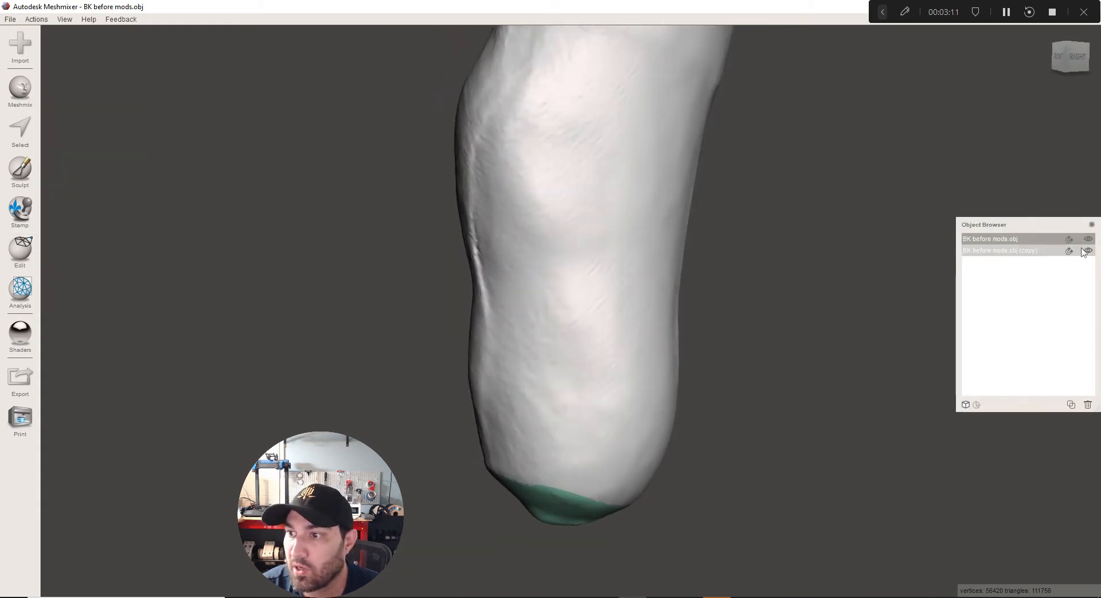
click(1049, 251)
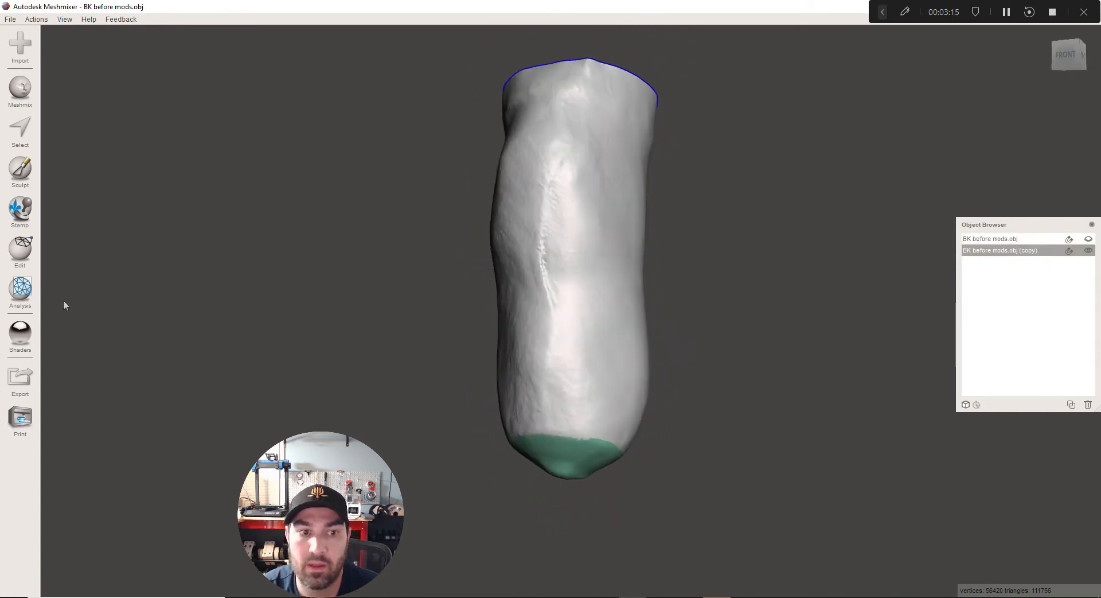
Check the overall X, Y and Z dimensions of the copied limb and their units
mouse_move(29, 256)
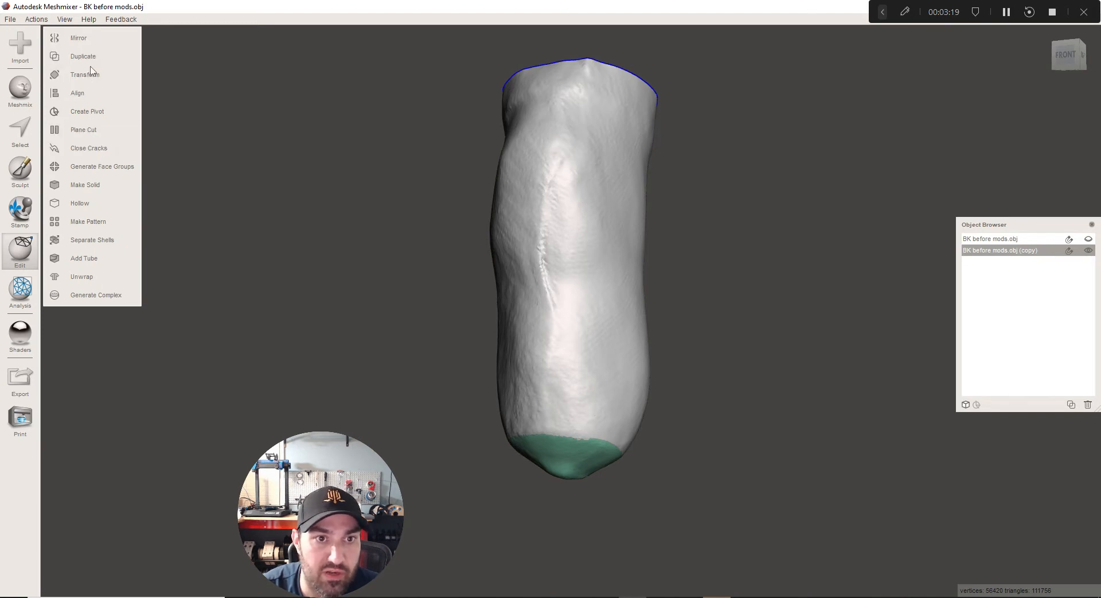
mouse_move(21, 295)
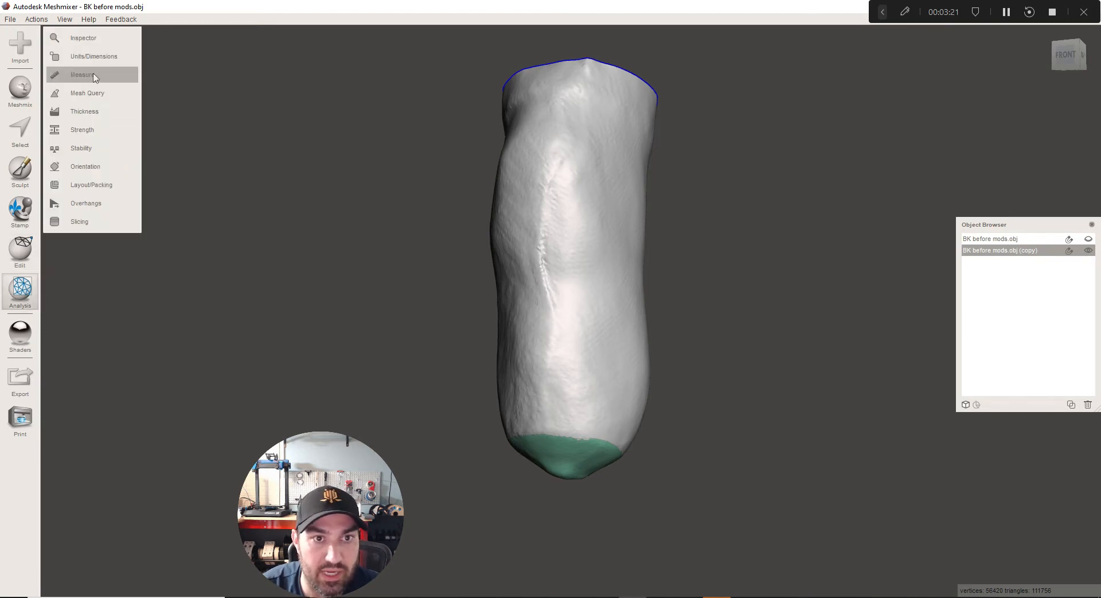
click(86, 57)
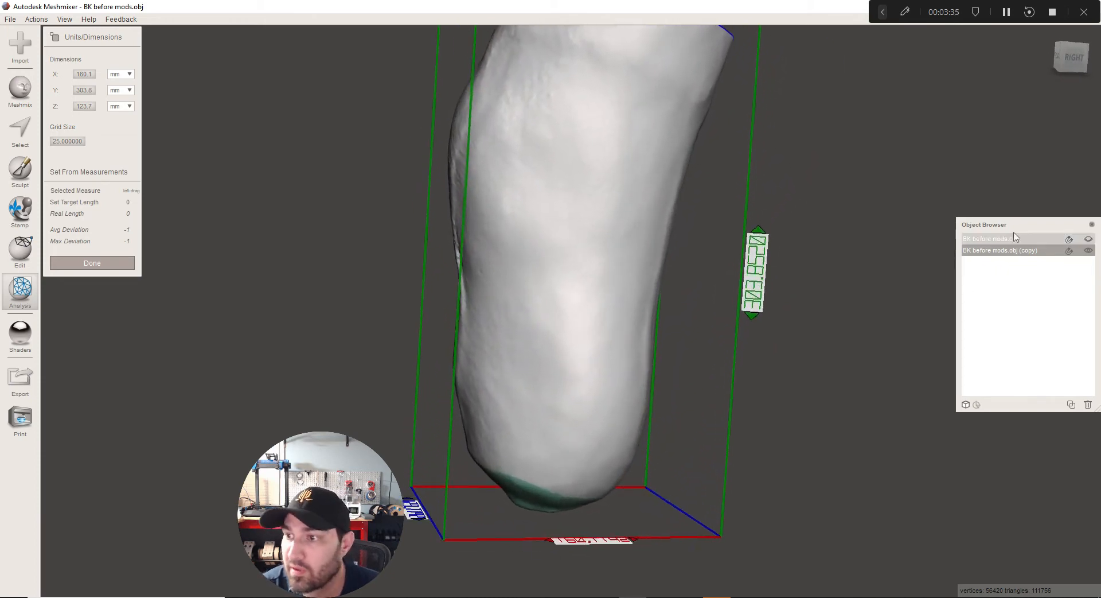
click(72, 264)
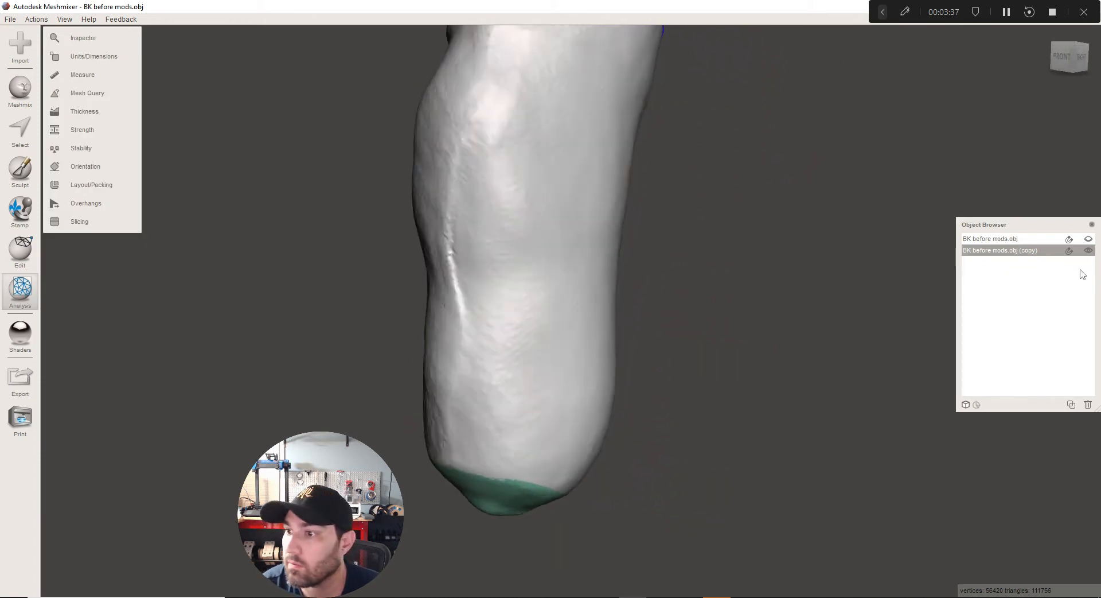
Select the distal end face group on the copy and start a Soft Transform with a falloff of 0 mm
click(20, 131)
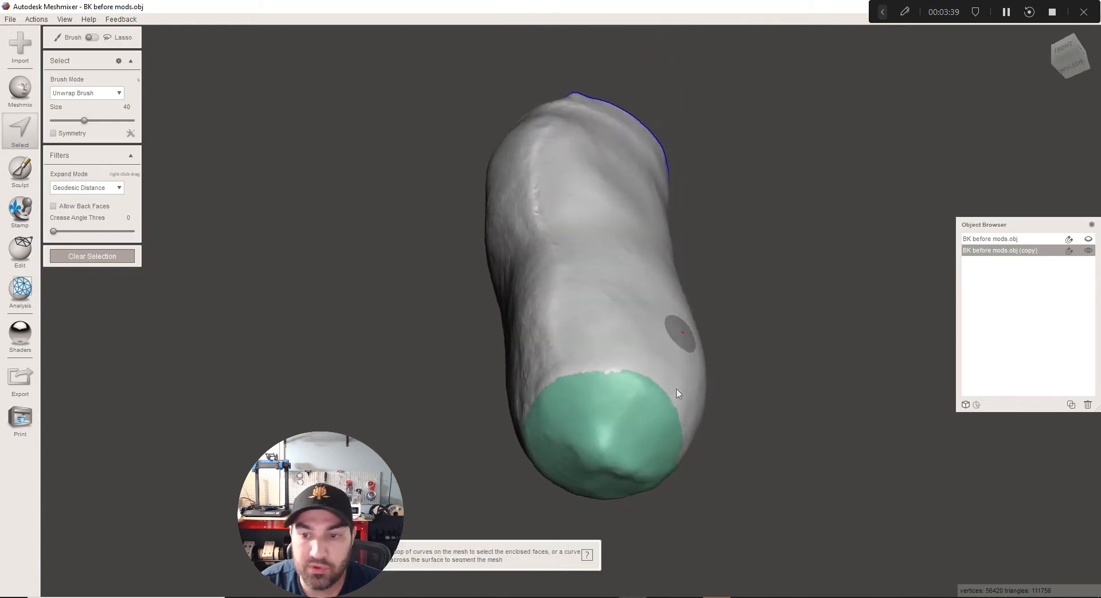
double_click(594, 384)
right_drag(595, 383, 642, 401)
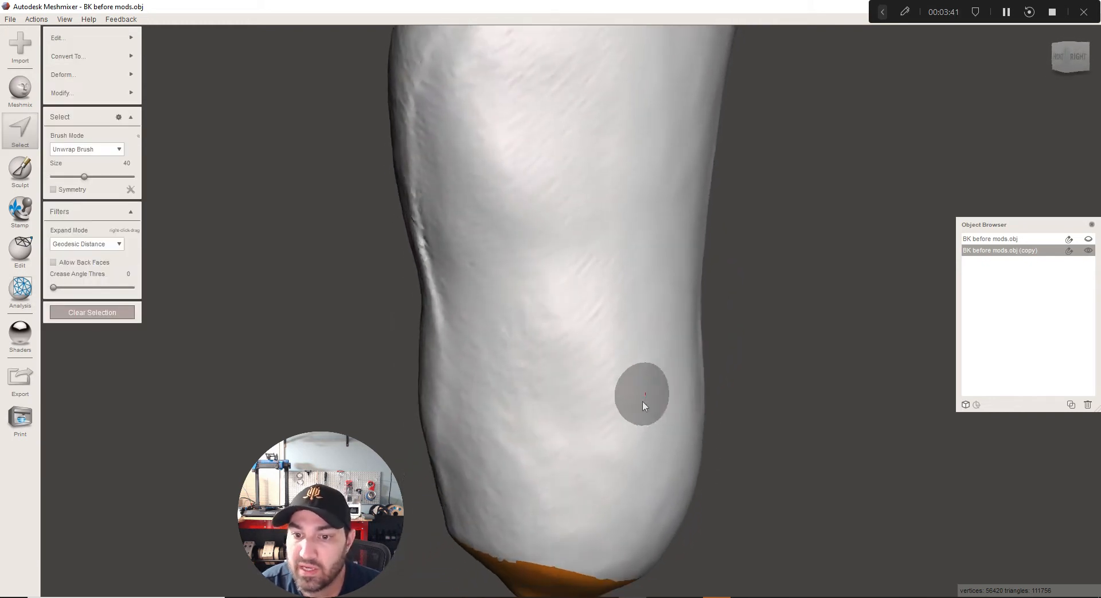
mouse_move(97, 80)
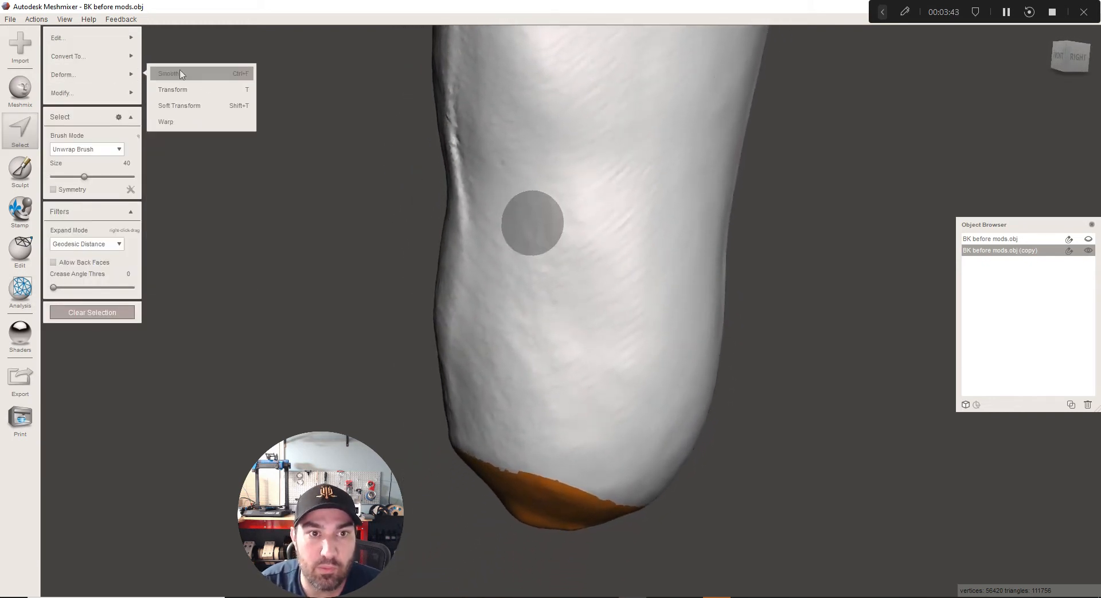
click(199, 106)
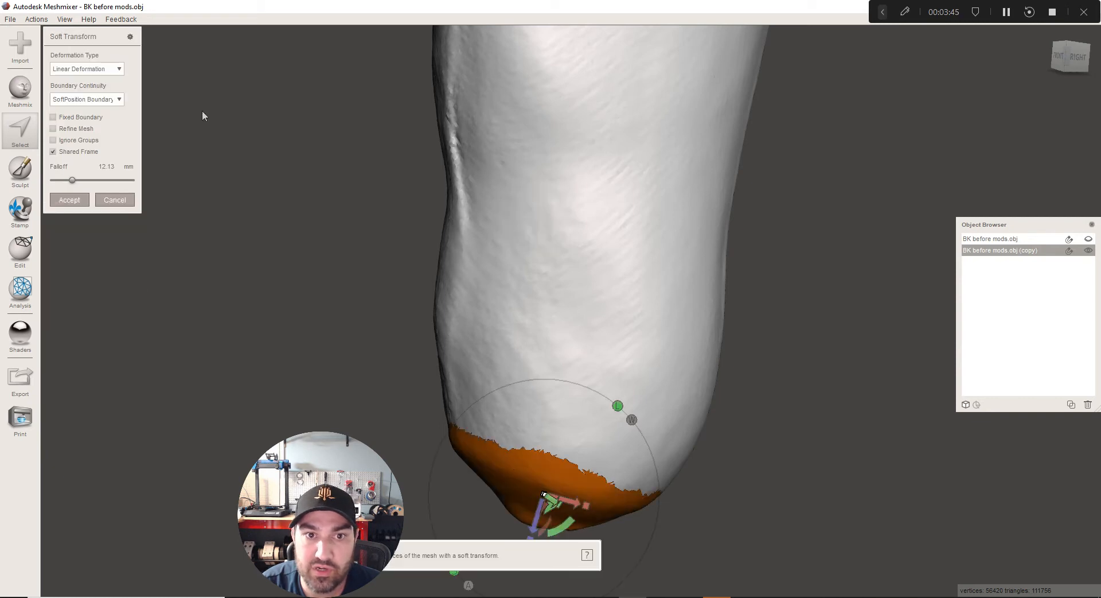
drag(73, 180, 38, 181)
middle_drag(497, 405, 495, 322)
scroll(505, 356, down, 1)
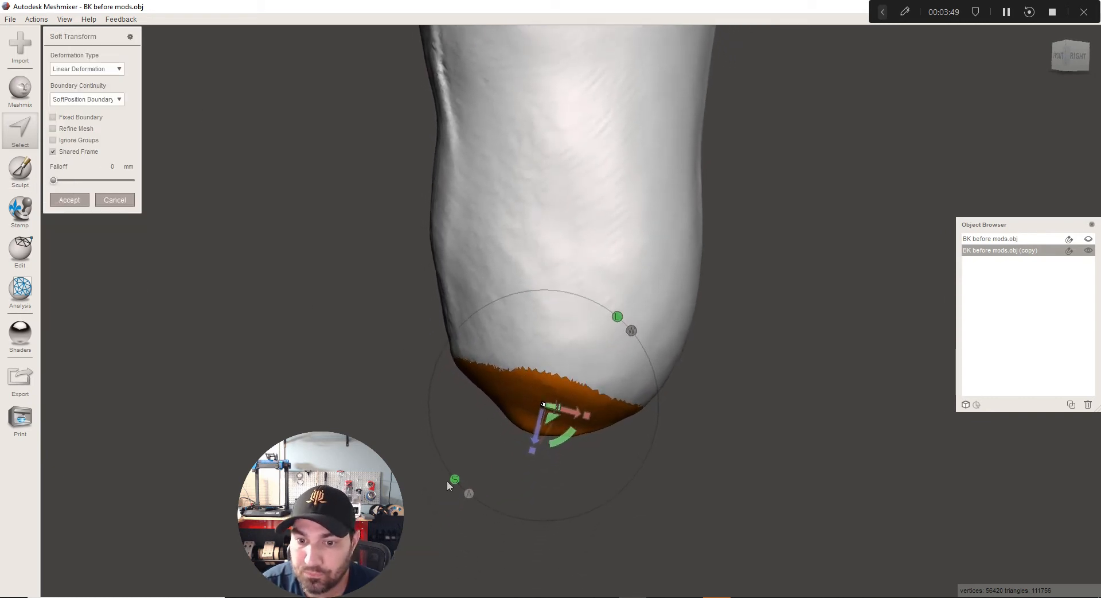
In the right side view, rotate the distal end cap towards level and shift it slightly downward from the limb
click(1074, 63)
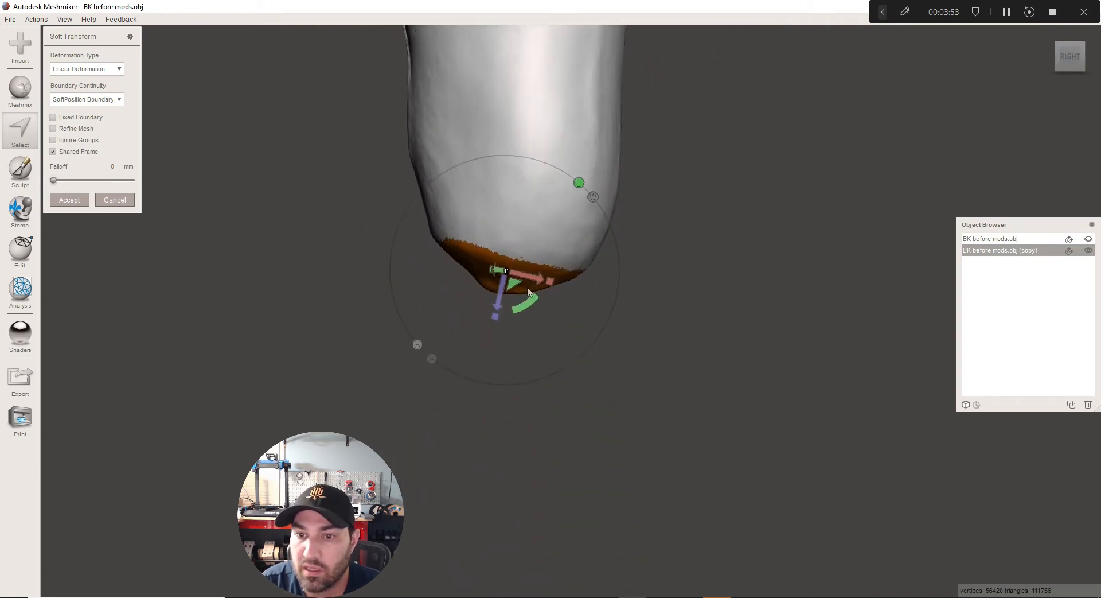
mouse_move(524, 310)
mouse_down()
mouse_move(533, 314)
mouse_move(506, 319)
mouse_move(537, 285)
mouse_move(526, 305)
mouse_up()
scroll(528, 302, up, 3)
middle_drag(527, 301, 524, 366)
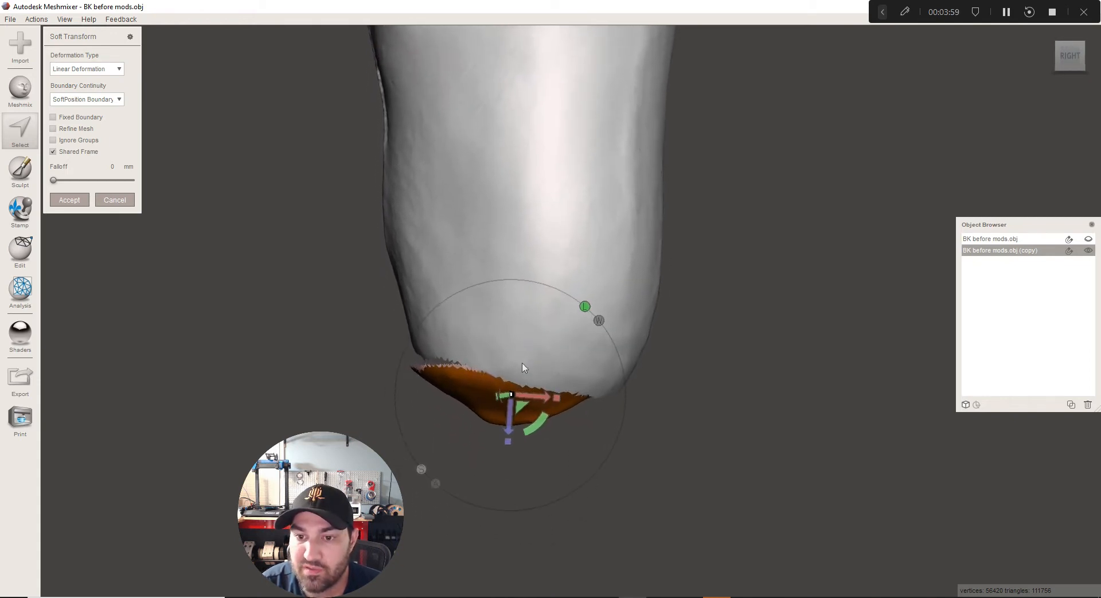
mouse_move(517, 400)
mouse_down()
mouse_move(516, 422)
mouse_move(535, 406)
mouse_up()
scroll(656, 388, down, 3)
middle_drag(639, 361, 645, 385)
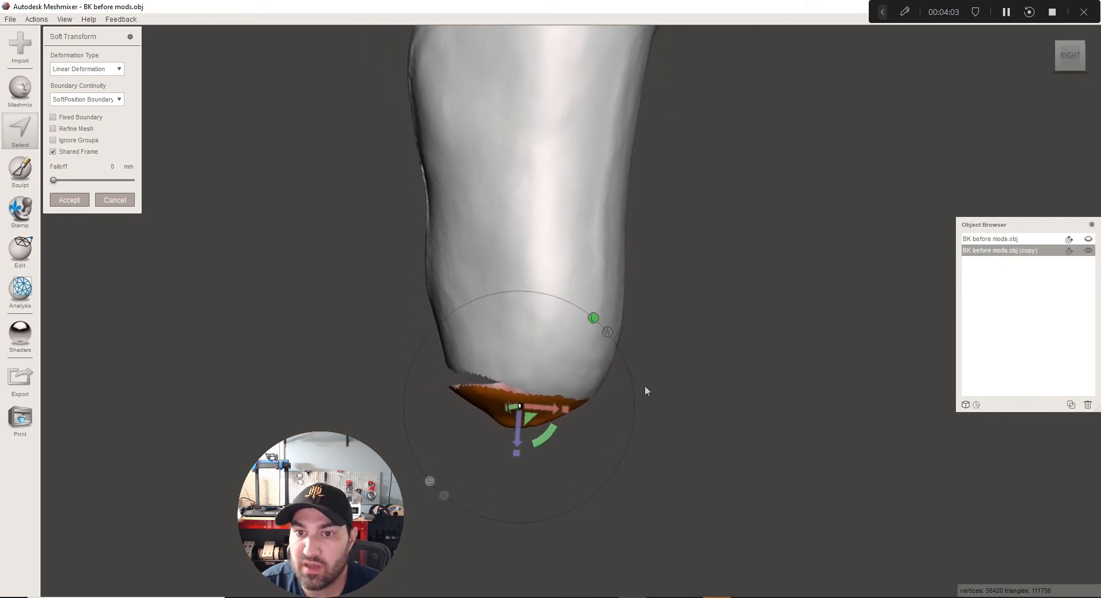
mouse_move(546, 437)
mouse_down()
mouse_move(532, 422)
mouse_move(548, 437)
mouse_up()
mouse_move(526, 416)
right_down()
mouse_move(545, 449)
mouse_move(542, 415)
right_up()
Check the moved cap's alignment from the right side, and rotate it slightly in the front view to level it
click(1072, 61)
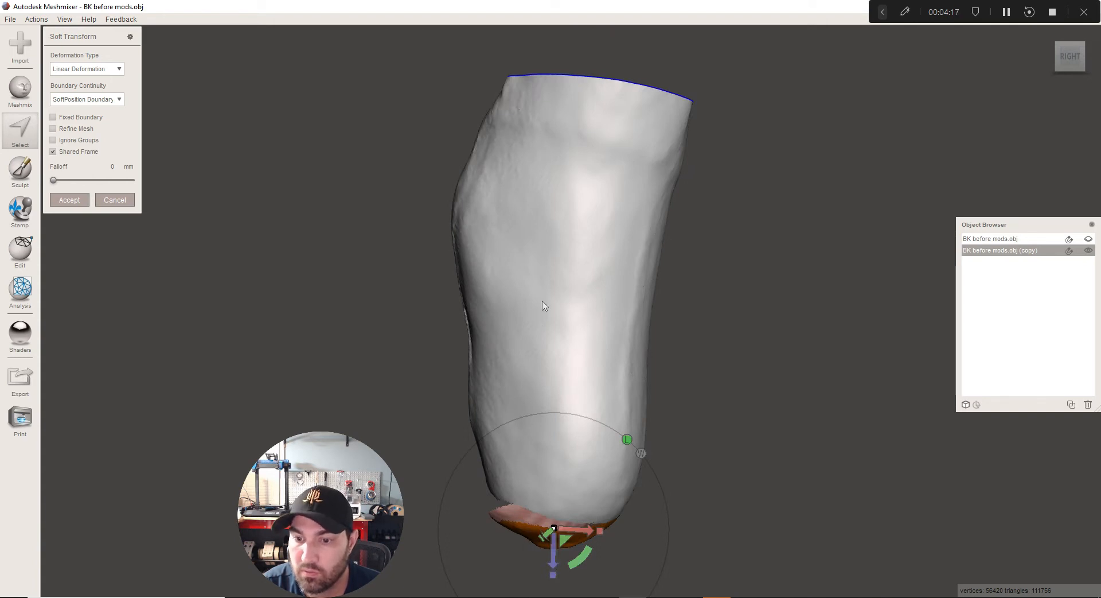
scroll(581, 558, down, 1)
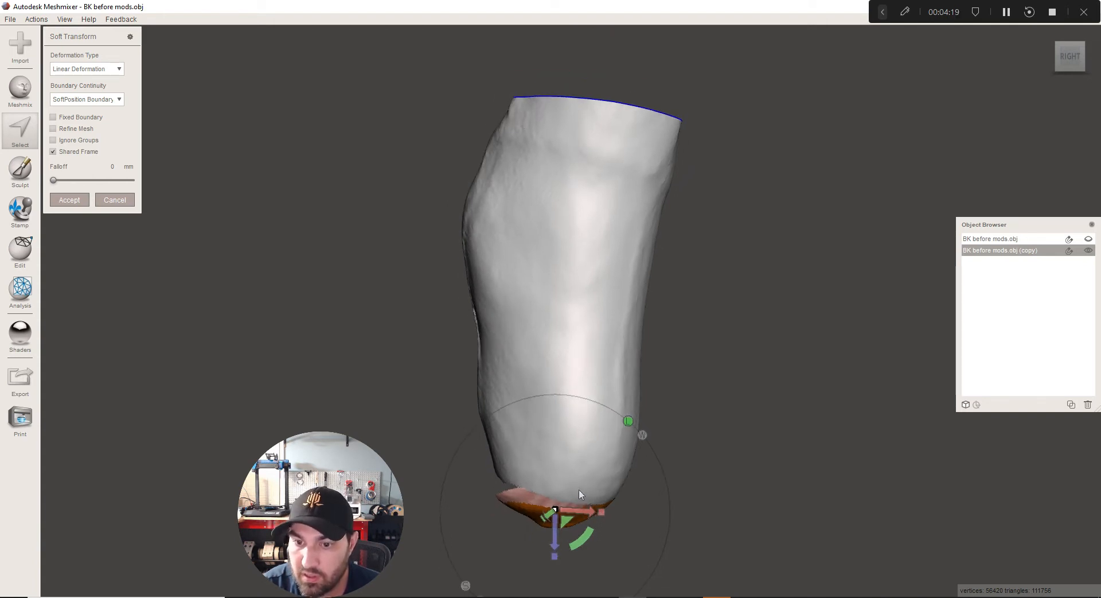
middle_drag(579, 489, 591, 278)
scroll(594, 275, up, 5)
middle_drag(614, 216, 599, 310)
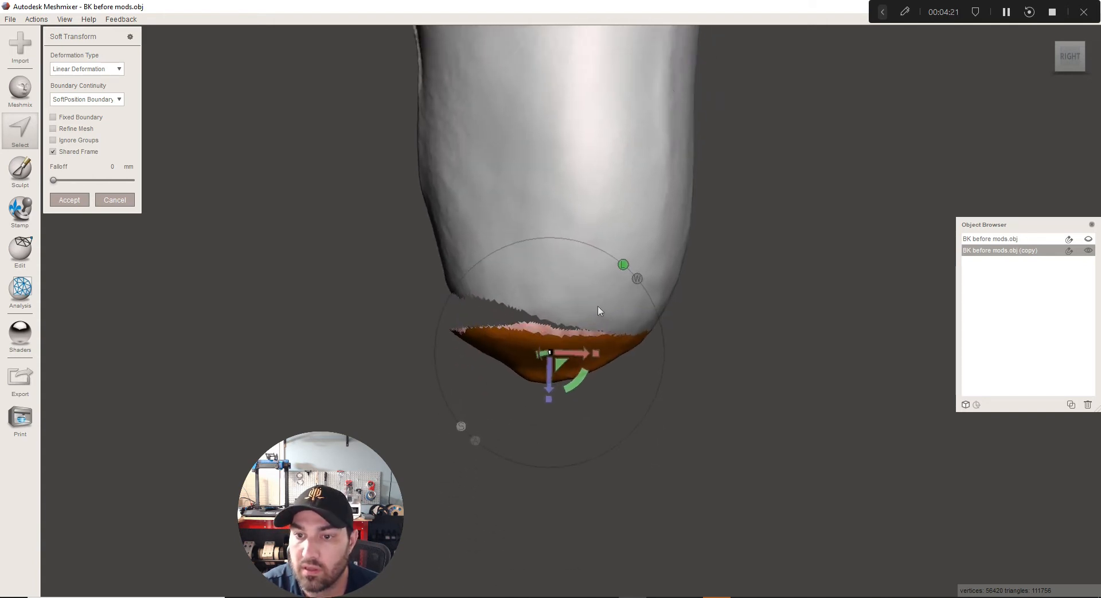
drag(1059, 57, 1084, 58)
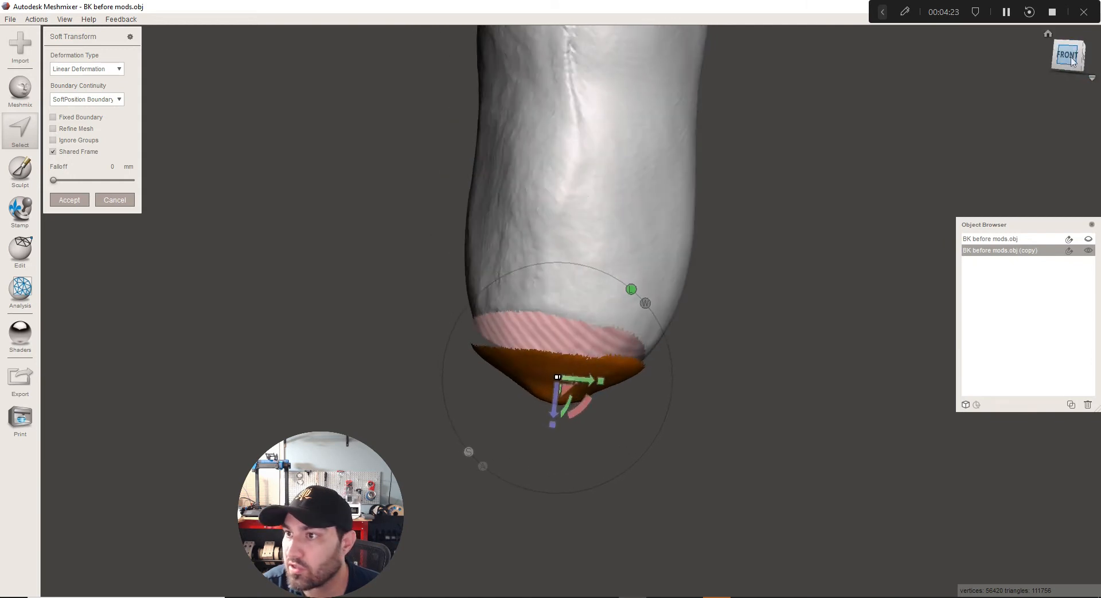
click(1068, 57)
middle_drag(643, 432, 637, 265)
drag(582, 406, 581, 404)
Return to the right side view and fine-tune the rotation and position of the distal end cap
scroll(586, 405, down, 5)
right_drag(592, 408, 660, 309)
click(1075, 60)
scroll(629, 480, up, 5)
middle_drag(629, 479, 643, 147)
drag(570, 318, 570, 321)
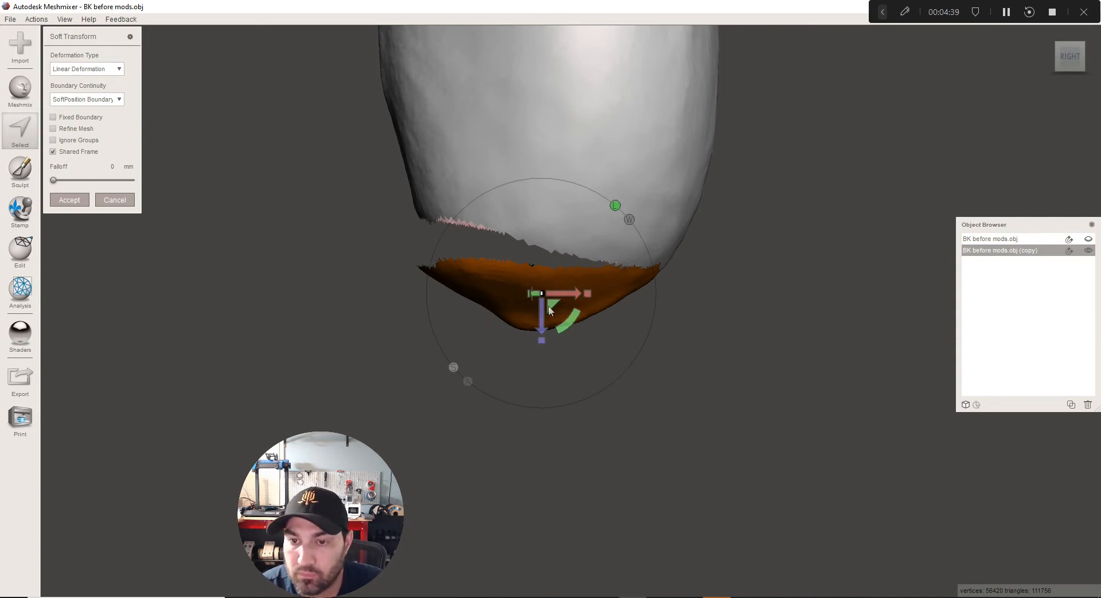
mouse_move(552, 304)
mouse_down()
mouse_move(554, 269)
mouse_move(550, 304)
mouse_up()
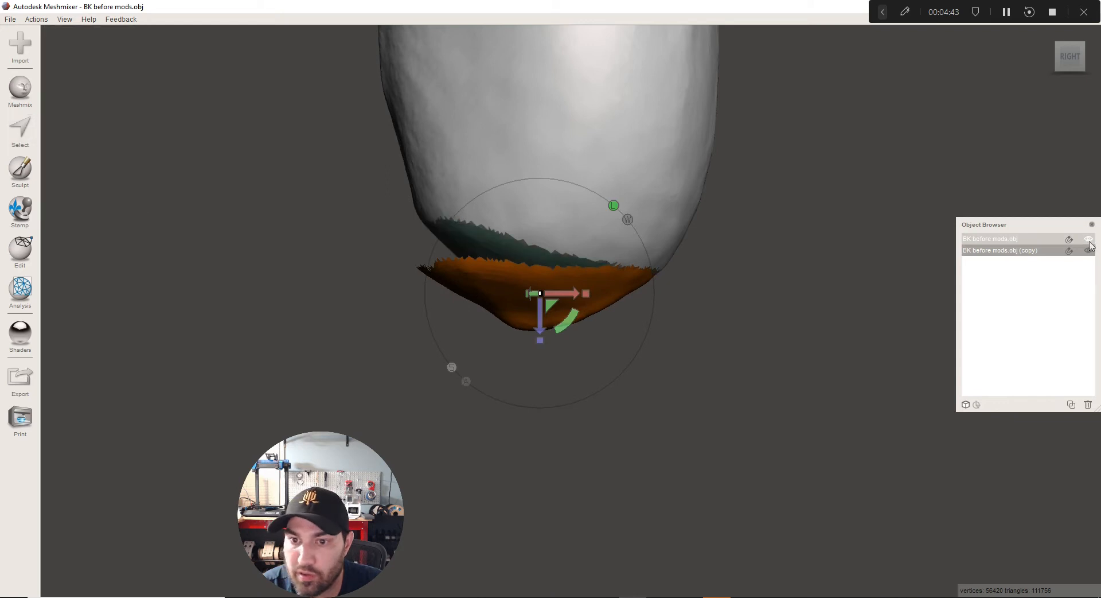
Show the original limb for comparison and reposition the distal end cap against it in the right side view
key(Return)
mouse_move(555, 299)
mouse_down()
mouse_move(558, 271)
mouse_move(541, 320)
mouse_move(562, 291)
mouse_move(530, 284)
mouse_move(559, 303)
mouse_up()
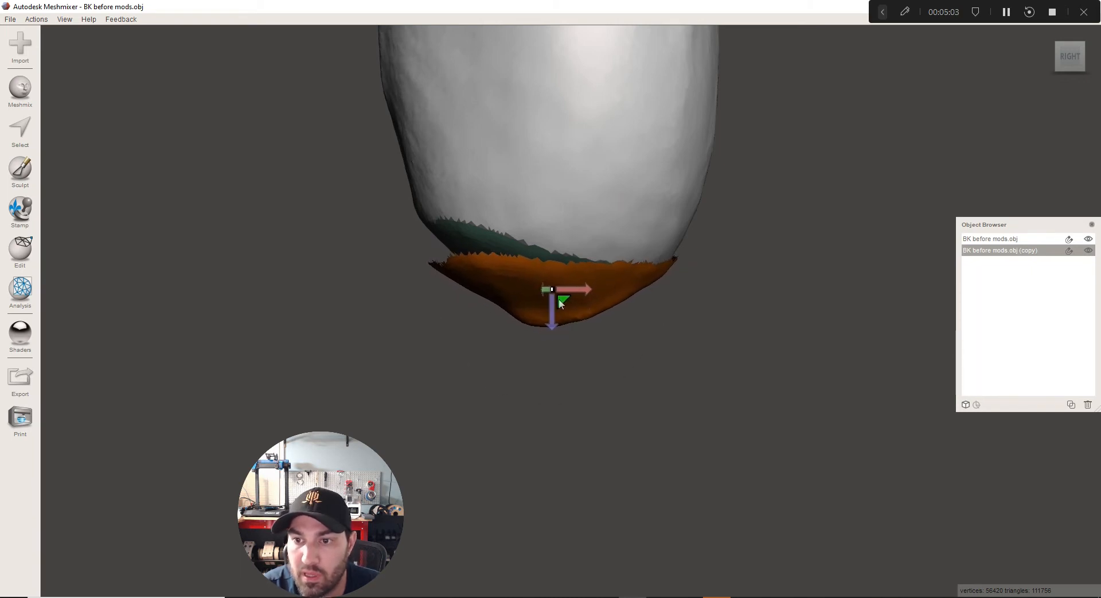
drag(558, 299, 561, 288)
Compare the moved distal cap with the original limb from the front and at an angle, and hide the original mesh
scroll(608, 386, down, 3)
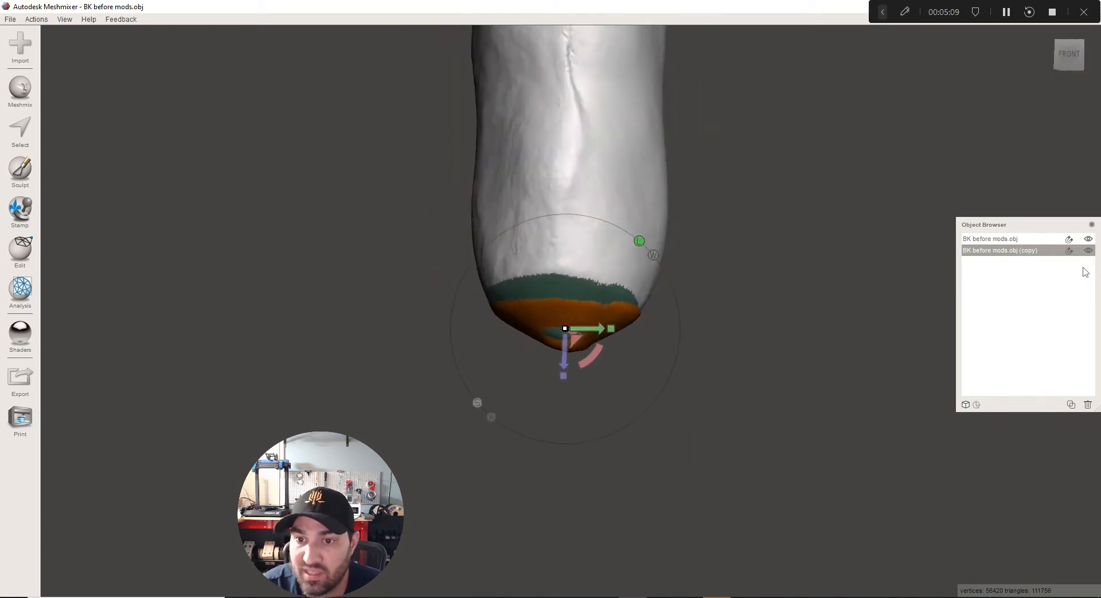
click(1071, 61)
middle_drag(691, 532, 673, 329)
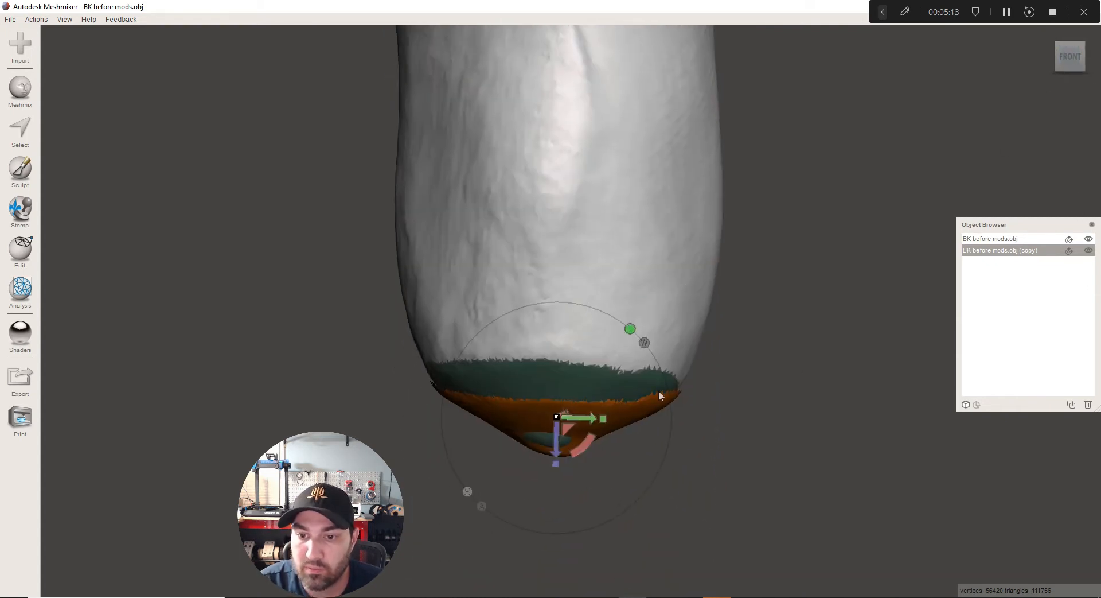
right_drag(661, 392, 620, 430)
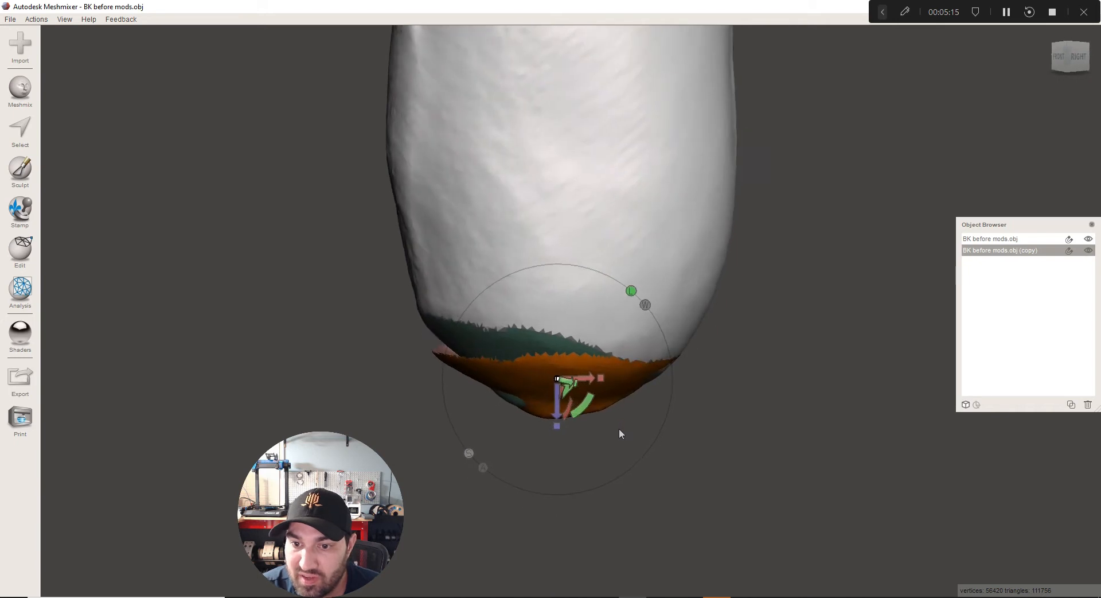
scroll(652, 427, up, 1)
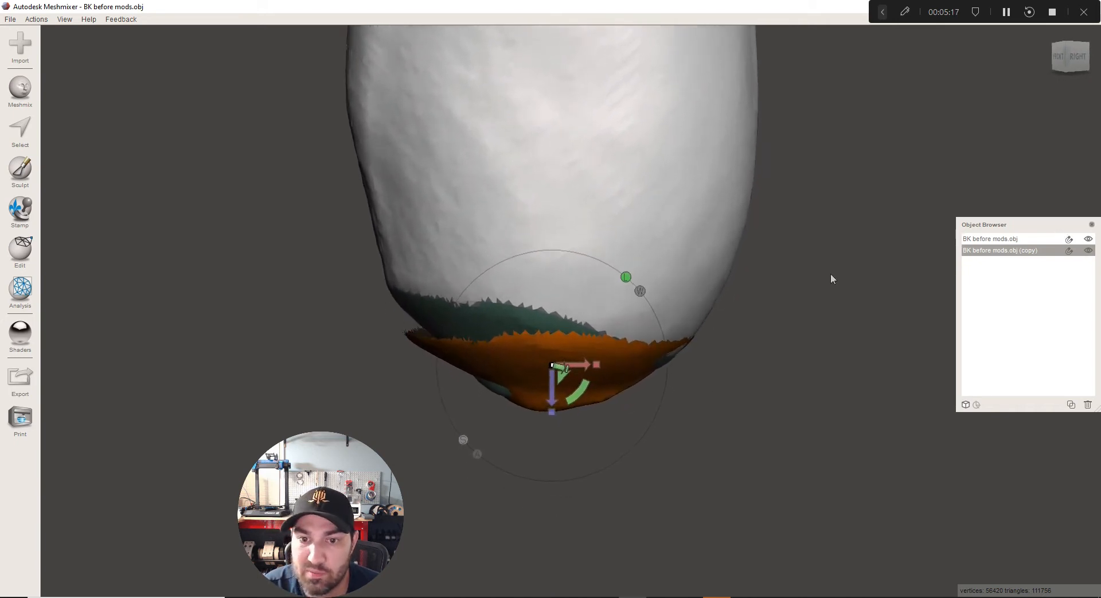
click(1091, 239)
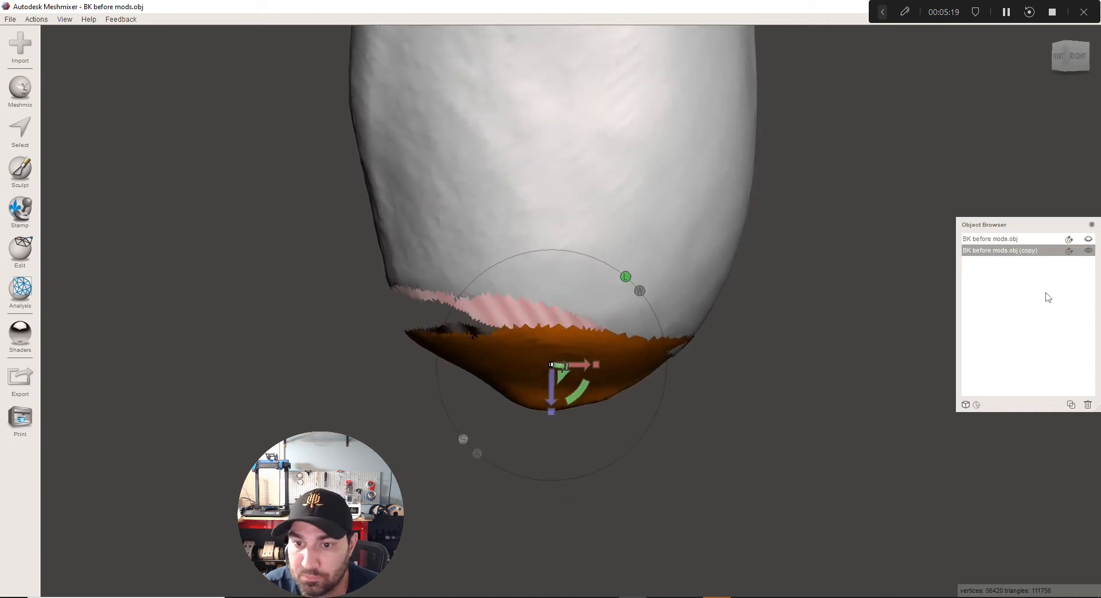
Apply the Soft Transform of the distal end cap and inspect the edge where it meets the limb
key(Return)
scroll(808, 359, down, 3)
right_drag(550, 313, 485, 315)
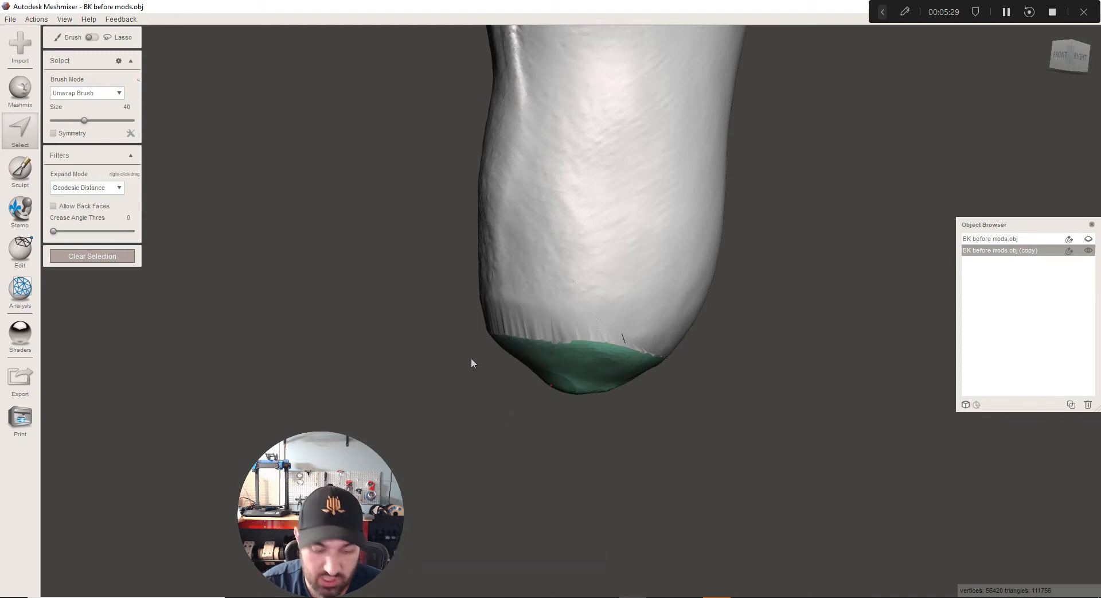
Open Soft Transform on the distal end cap again and set the falloff to 25.72 mm
key(t)
scroll(226, 159, up, 3)
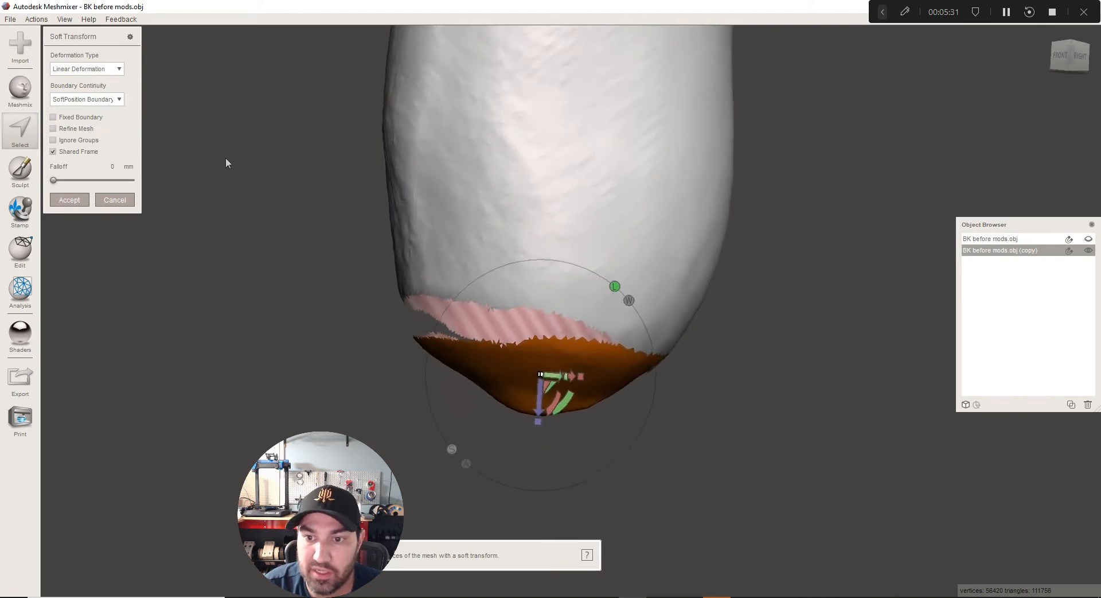
drag(53, 180, 95, 181)
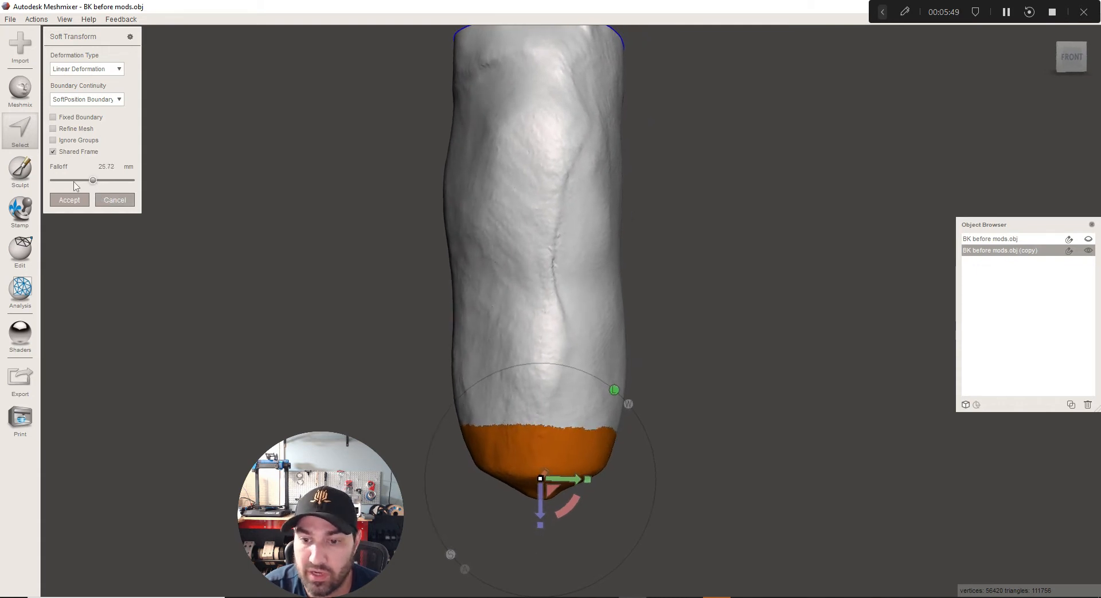
Reduce the distal end cap's Soft Transform falloff to 19.93 mm and apply the transform
drag(74, 183, 69, 185)
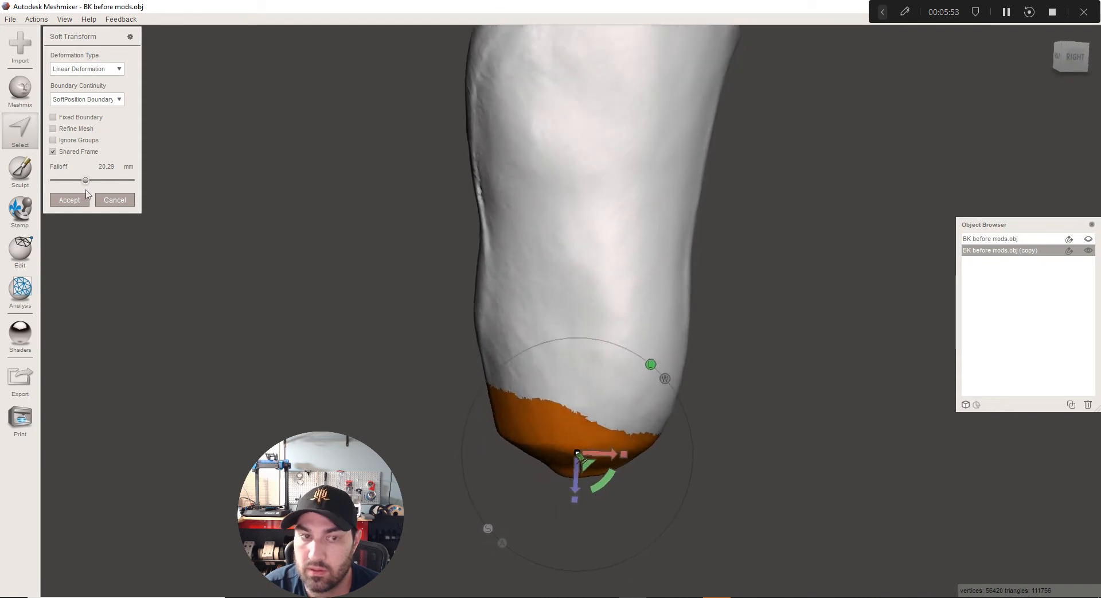
mouse_move(83, 187)
mouse_down()
mouse_move(59, 185)
mouse_move(85, 183)
mouse_up()
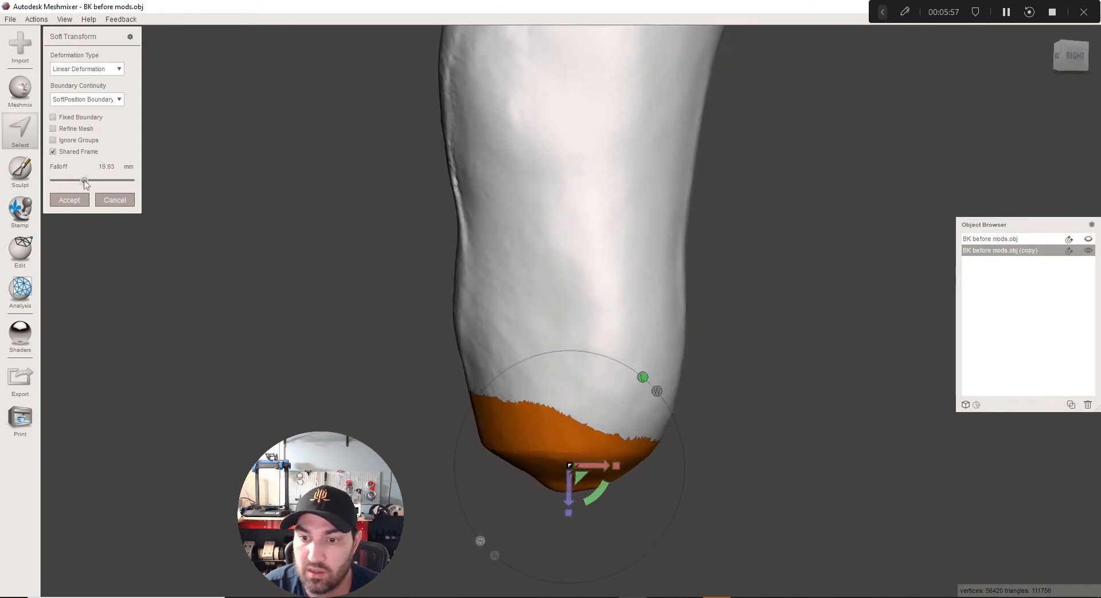
click(69, 200)
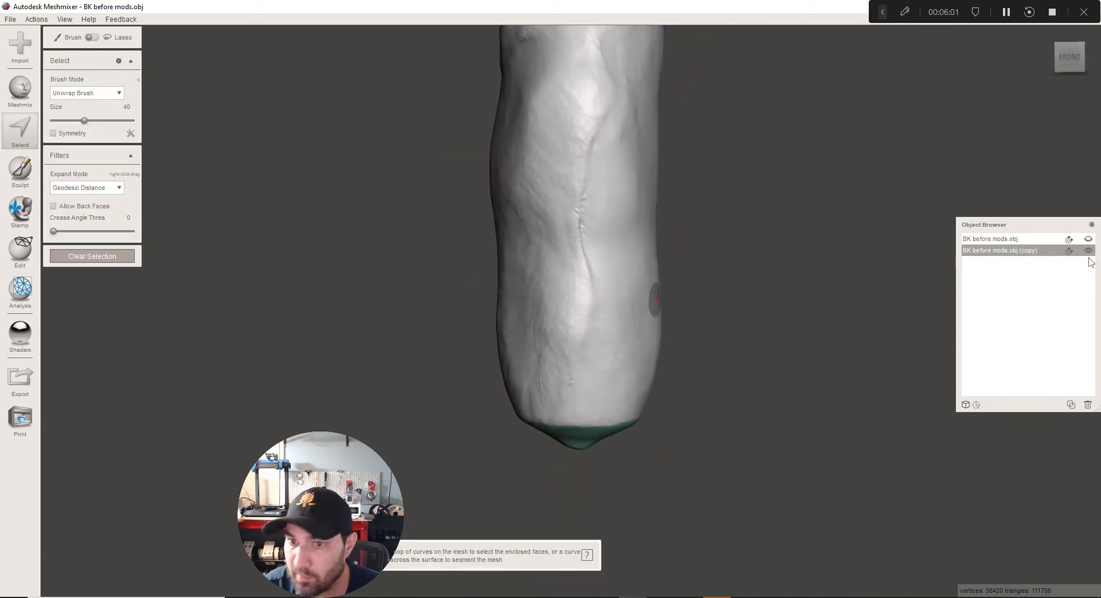
Display the copied limb with its scanned skin colours and marker lines, and clear the active selection tool
click(1088, 240)
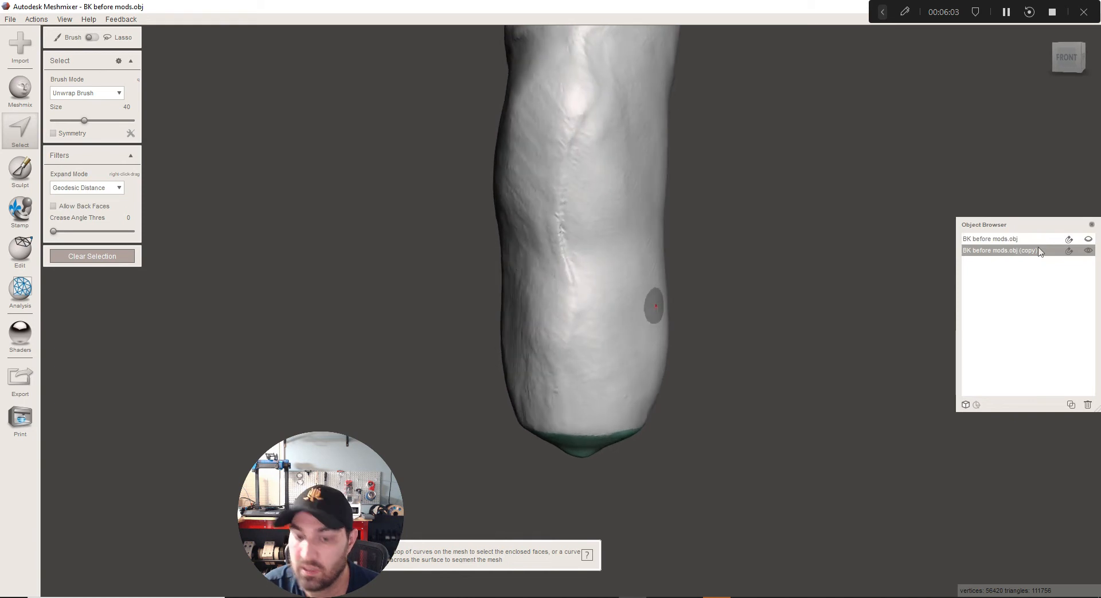
key(space)
click(606, 316)
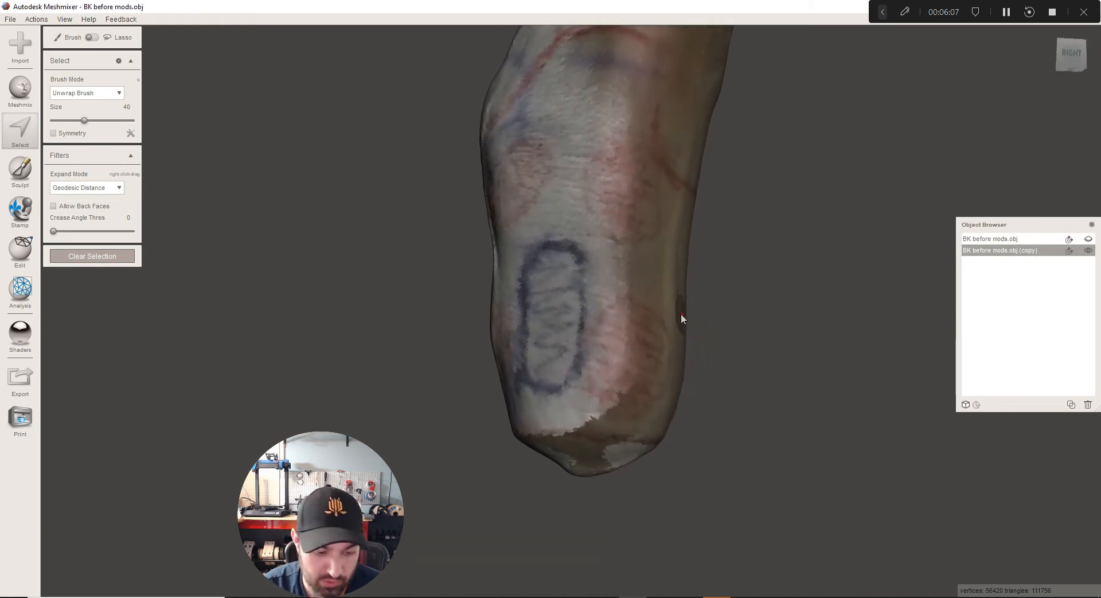
key(Escape)
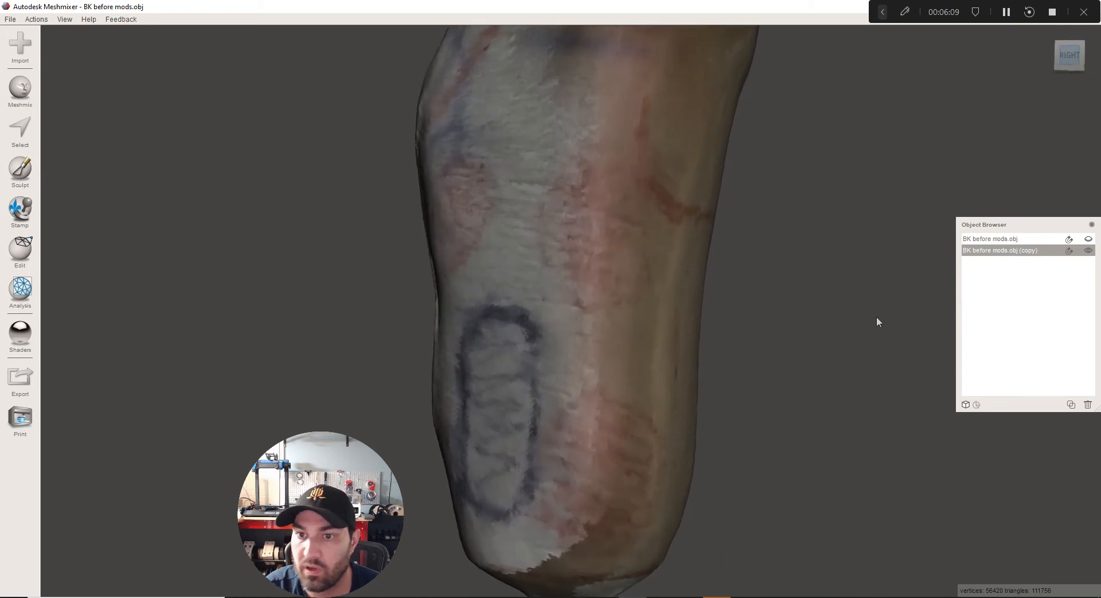
Show both meshes and rename the copy "rebuilt disal end" and the original "base model"
click(983, 238)
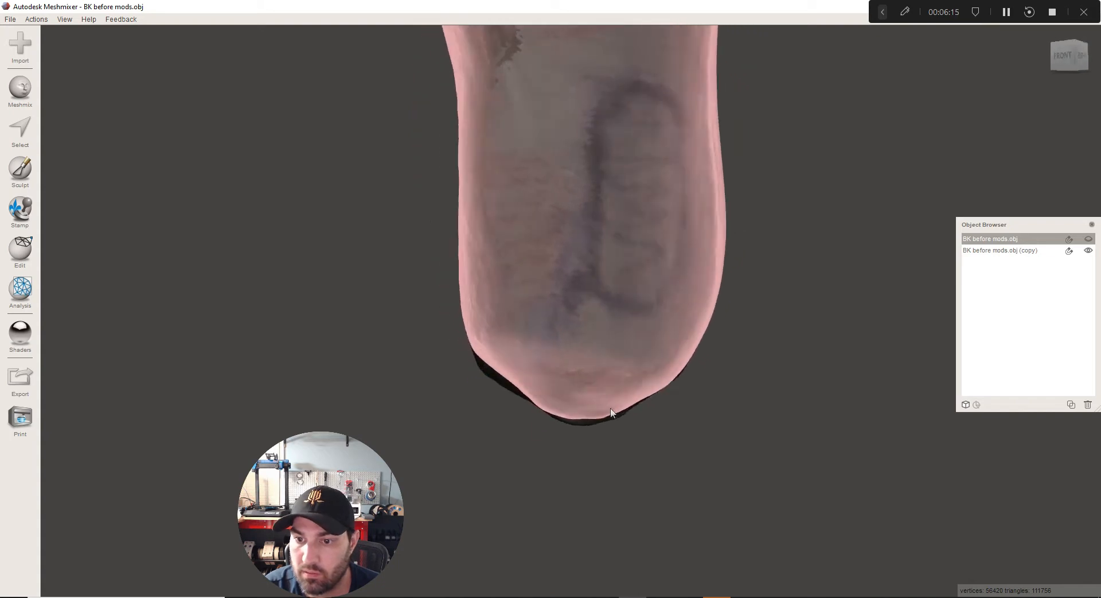
click(1027, 250)
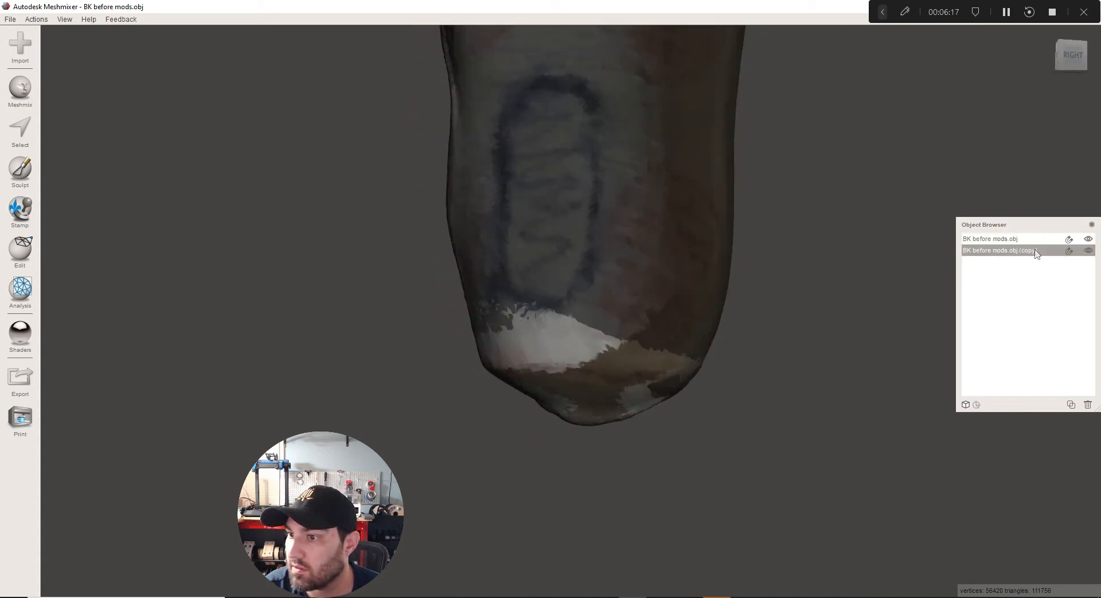
double_click(1013, 252)
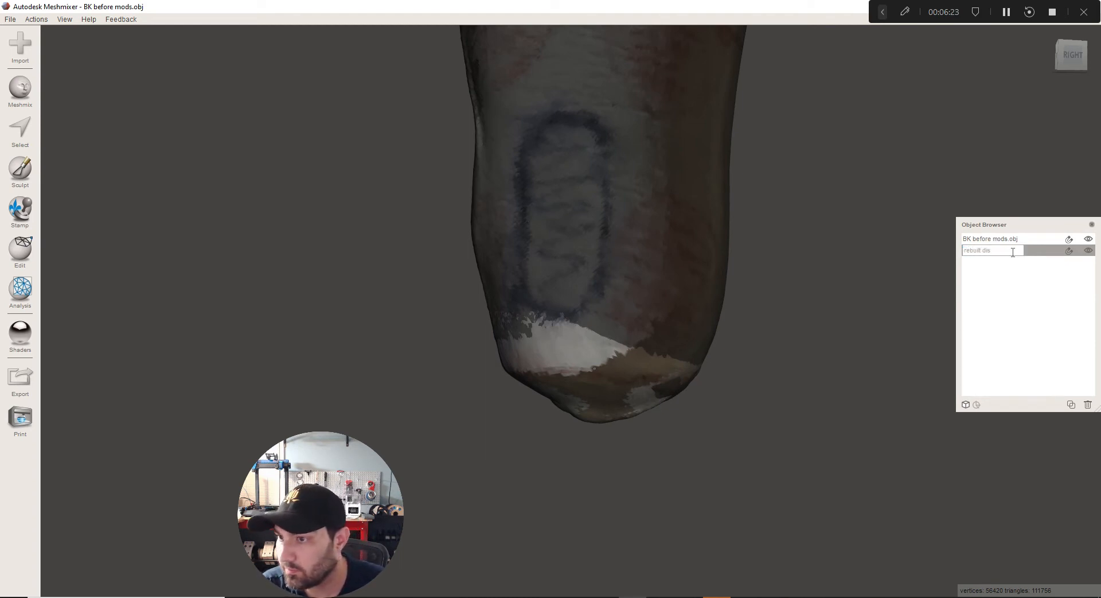
click(981, 239)
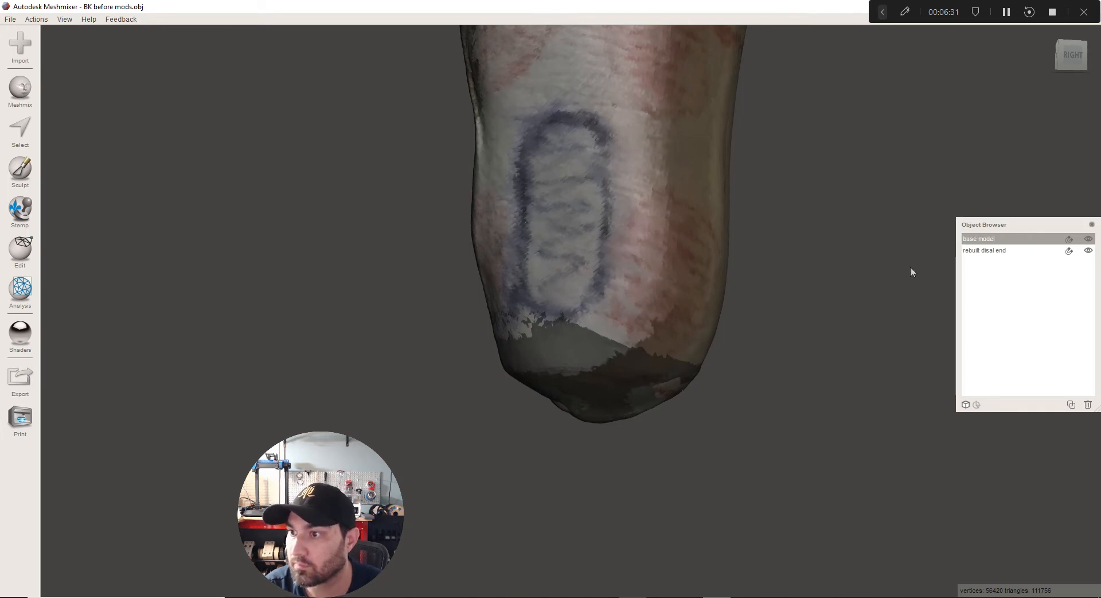
Save the project over the existing Locking workflow.mix in the BK locking folder
click(11, 19)
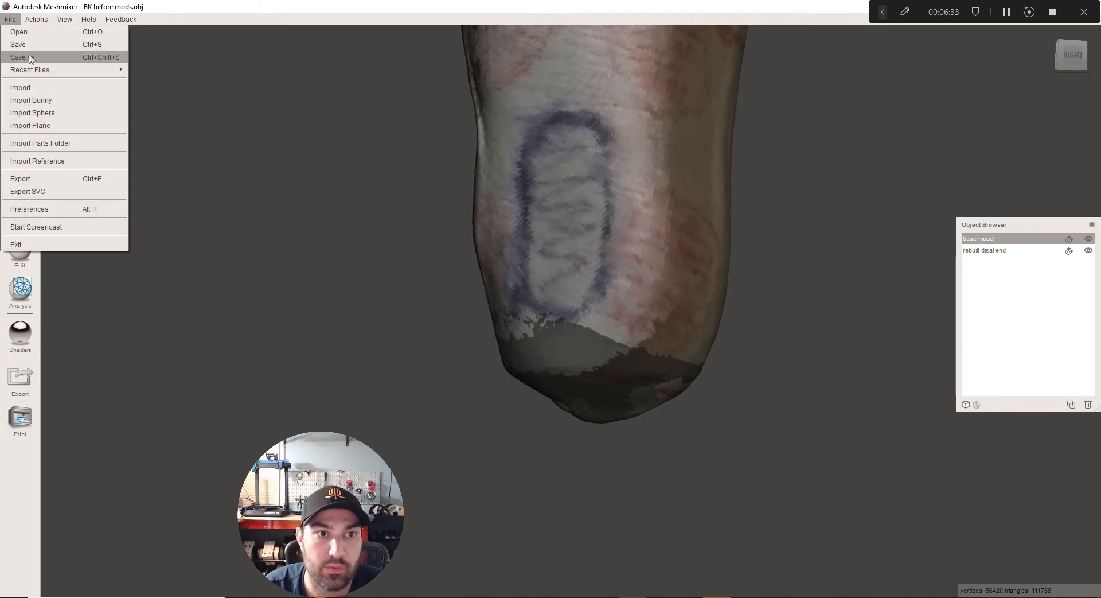
click(23, 55)
double_click(150, 96)
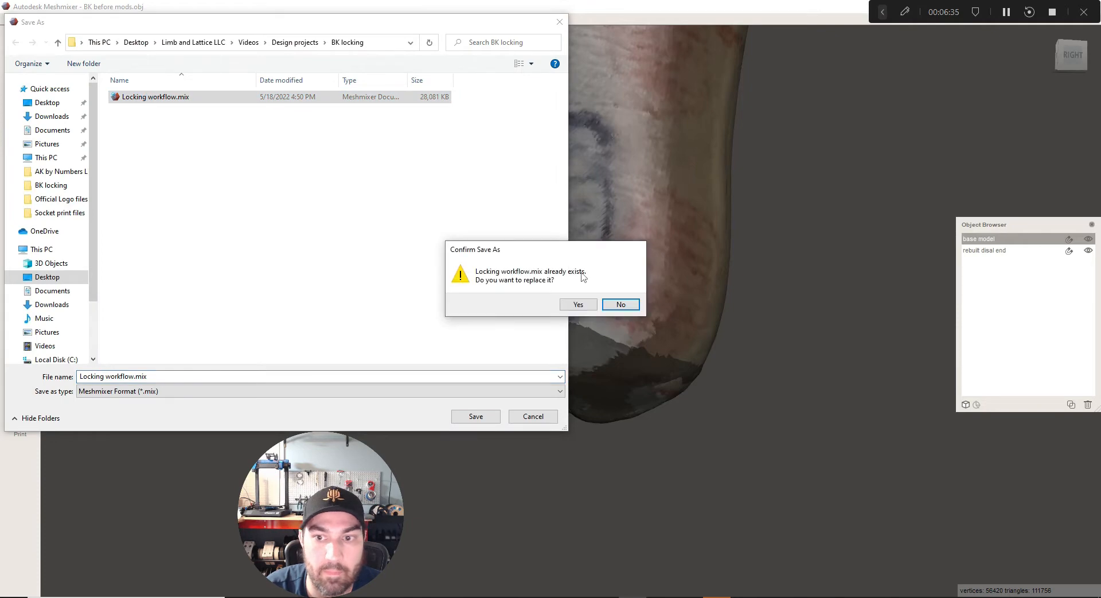
click(586, 307)
Make the rebuilt disal end mesh active and hide the base model
right_drag(516, 390, 1002, 237)
click(1027, 250)
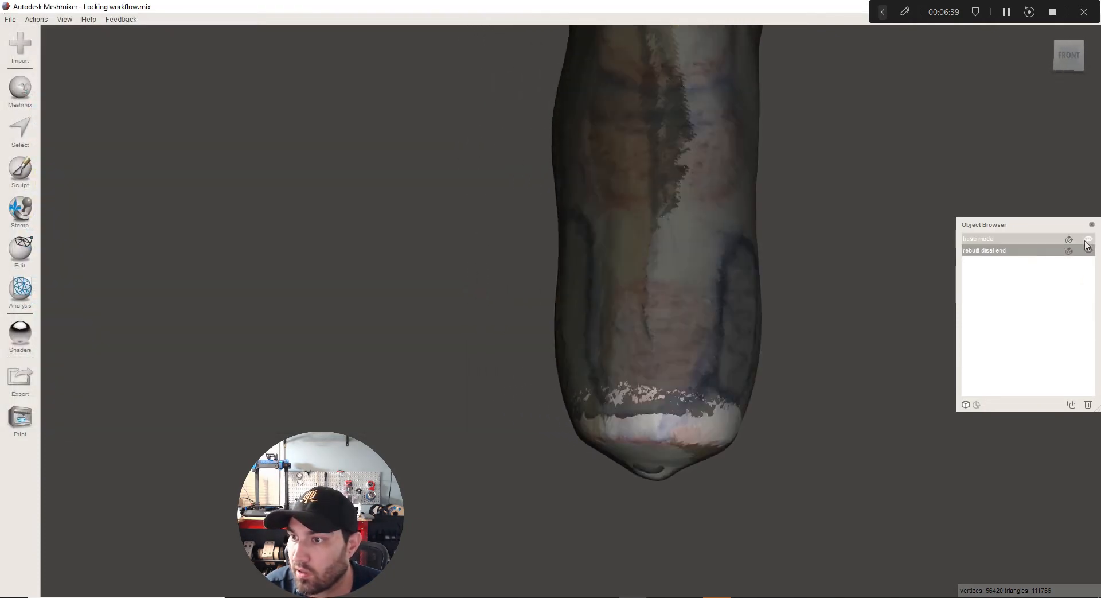
click(1089, 239)
right_drag(837, 311, 638, 189)
Brush-select the uneven patch on the back of the distal end and replace it with a Smooth MVC fill
click(21, 129)
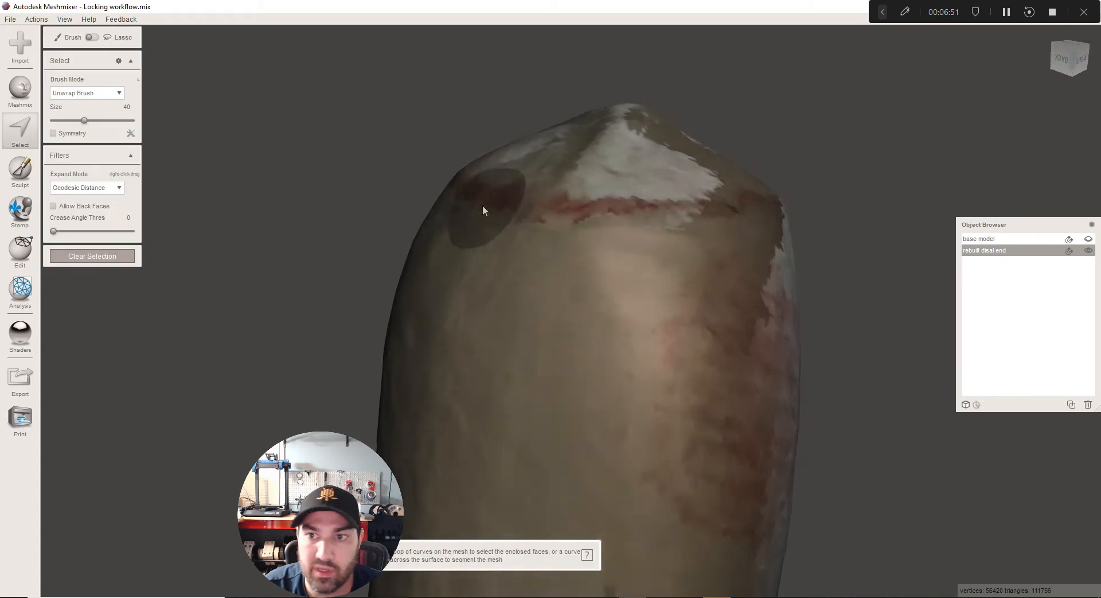
right_drag(483, 205, 559, 284)
mouse_move(522, 248)
mouse_down()
mouse_move(600, 267)
mouse_move(590, 339)
mouse_move(512, 333)
mouse_up()
drag(522, 250, 590, 259)
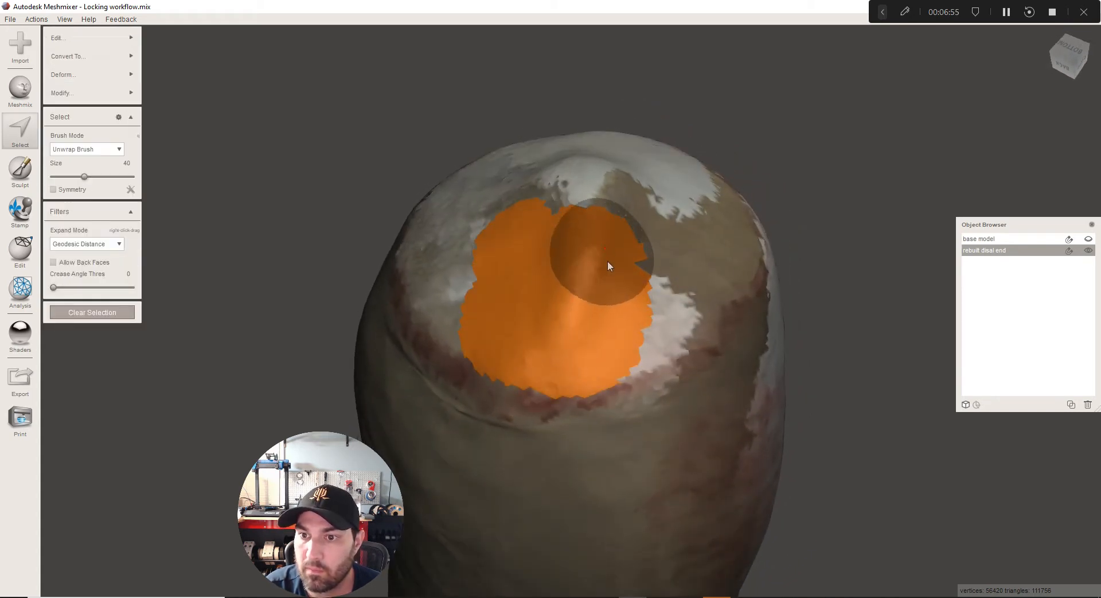
mouse_move(607, 261)
right_down()
mouse_move(594, 299)
mouse_move(524, 263)
right_up()
mouse_move(126, 40)
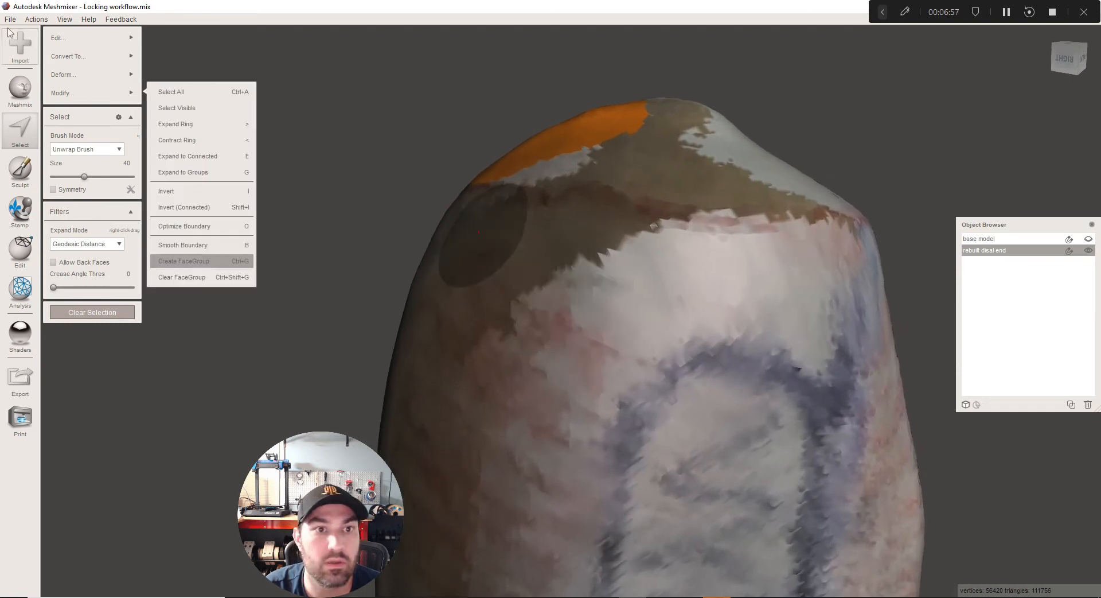
click(199, 38)
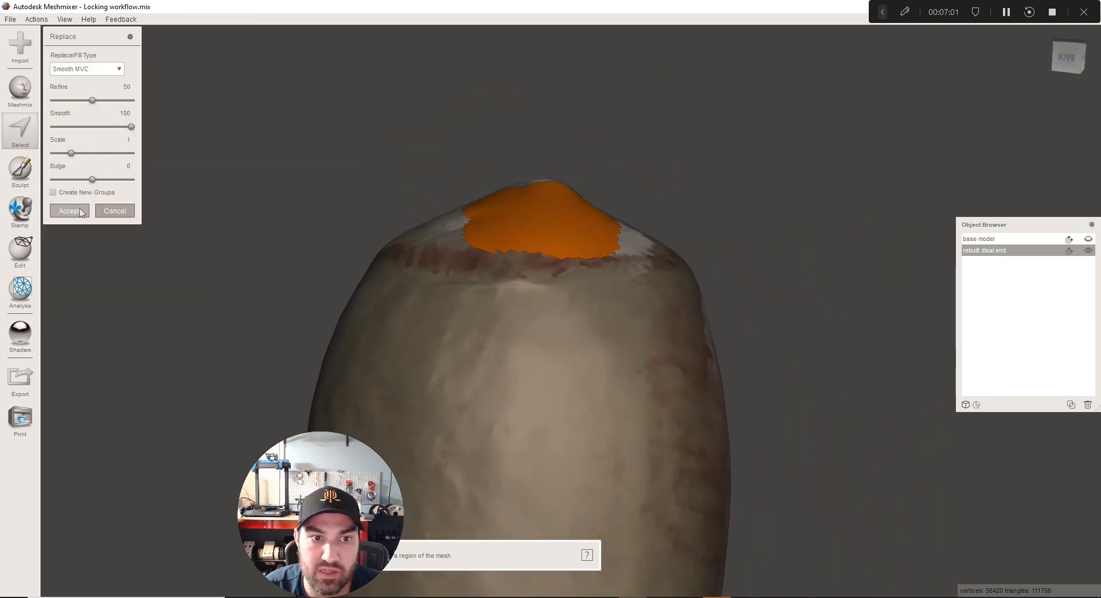
click(80, 209)
key(Escape)
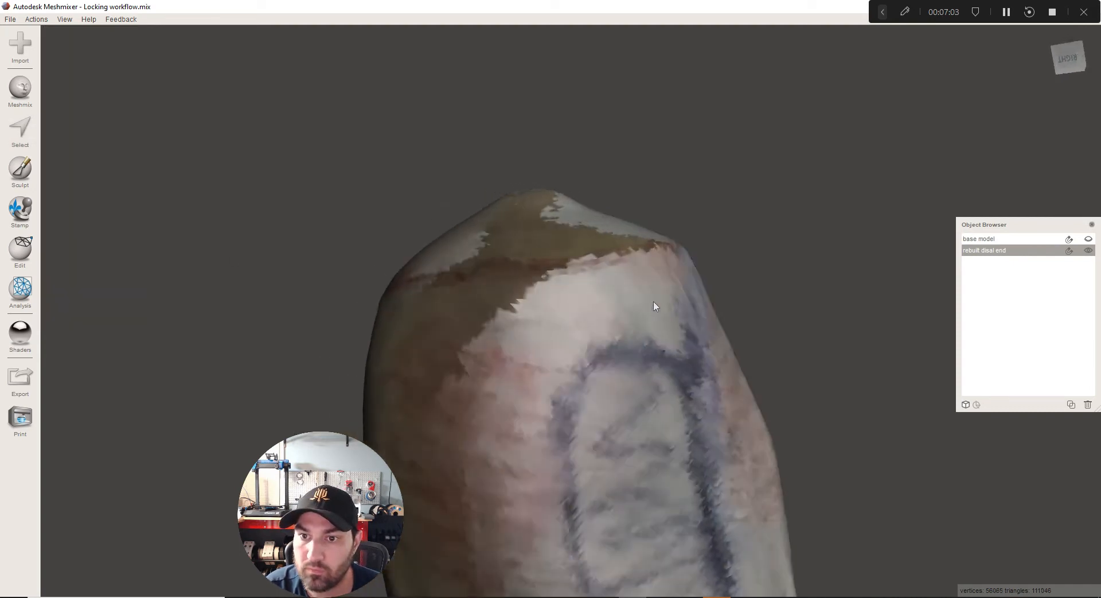
Brush-select the inside of the narrow marked oval on the limb's right side with the size 40 Unwrap Brush
right_drag(653, 301, 356, 265)
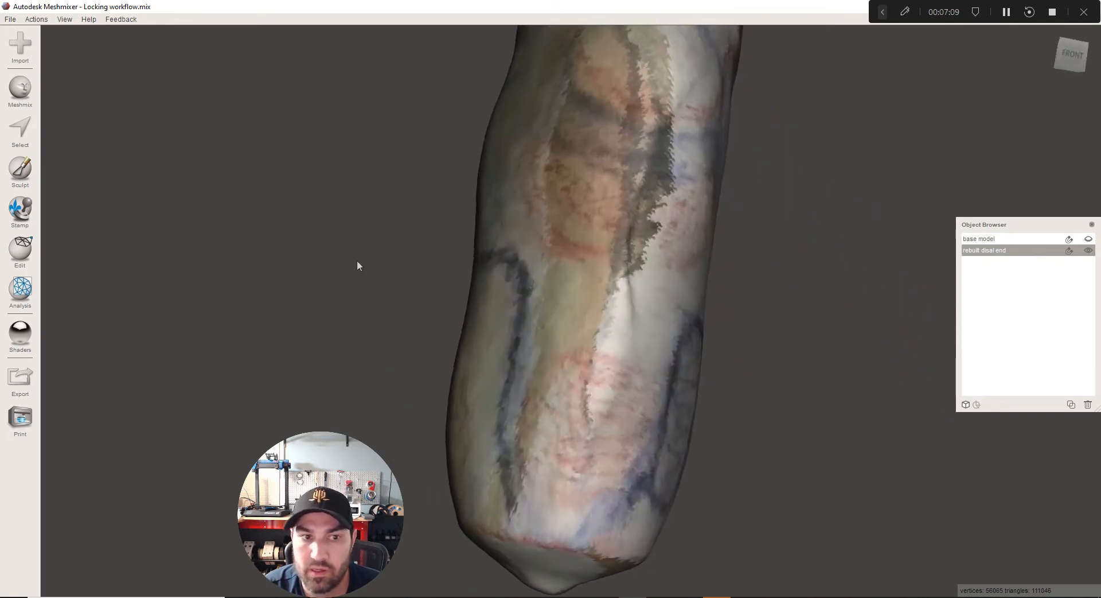
click(20, 130)
scroll(508, 310, up, 1)
middle_drag(508, 355, 508, 309)
scroll(508, 309, up, 2)
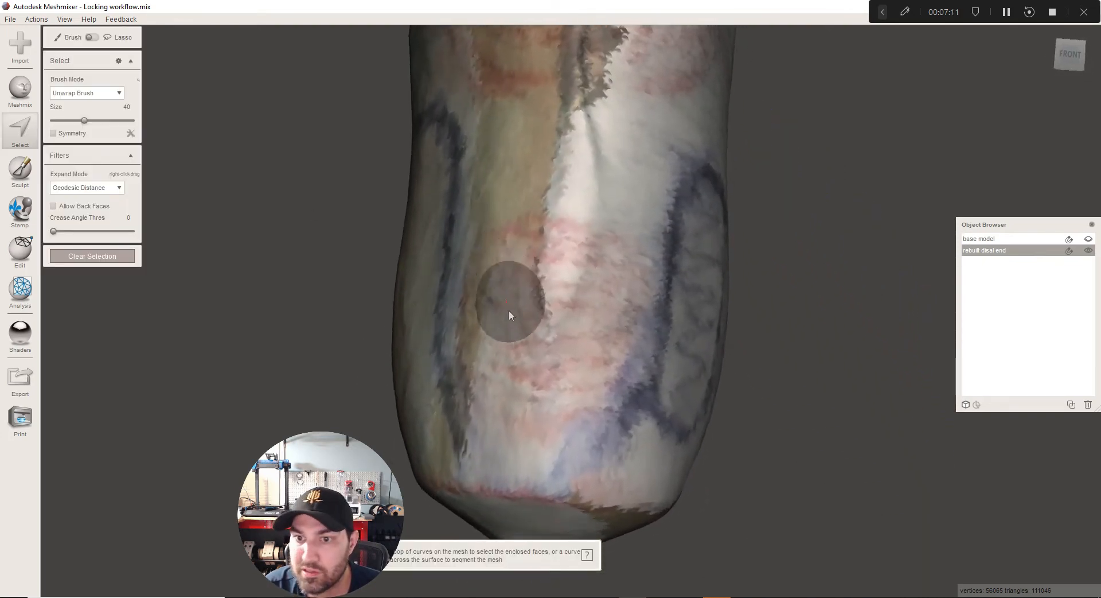
mouse_move(622, 293)
right_down()
mouse_move(551, 276)
mouse_move(552, 253)
right_up()
mouse_move(561, 202)
mouse_down()
mouse_move(556, 318)
mouse_move(578, 379)
mouse_up()
right_drag(578, 378, 583, 271)
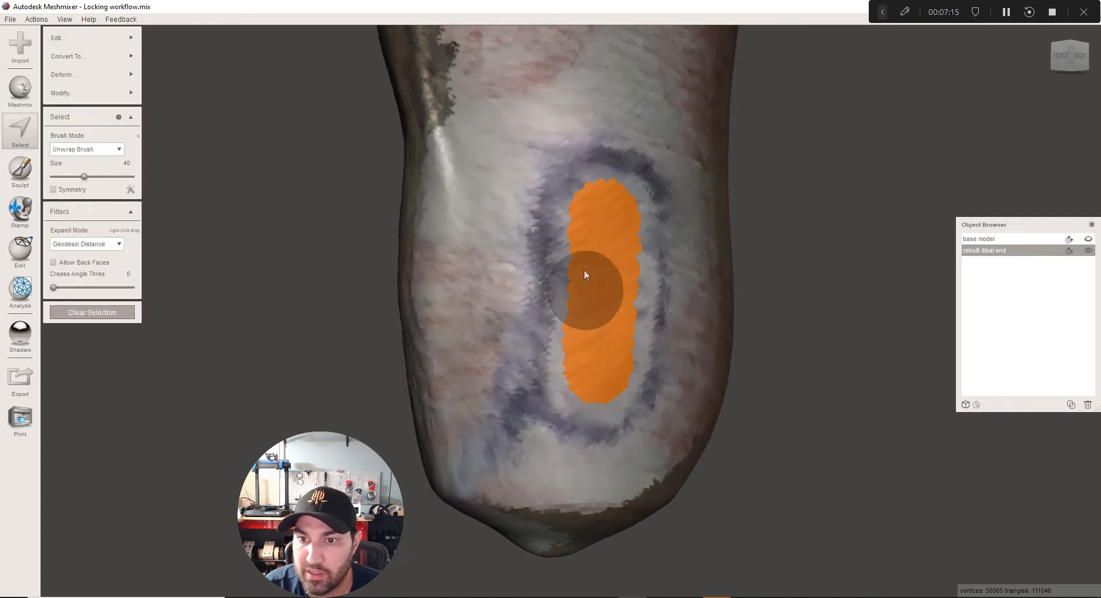
right_drag(648, 369, 632, 373)
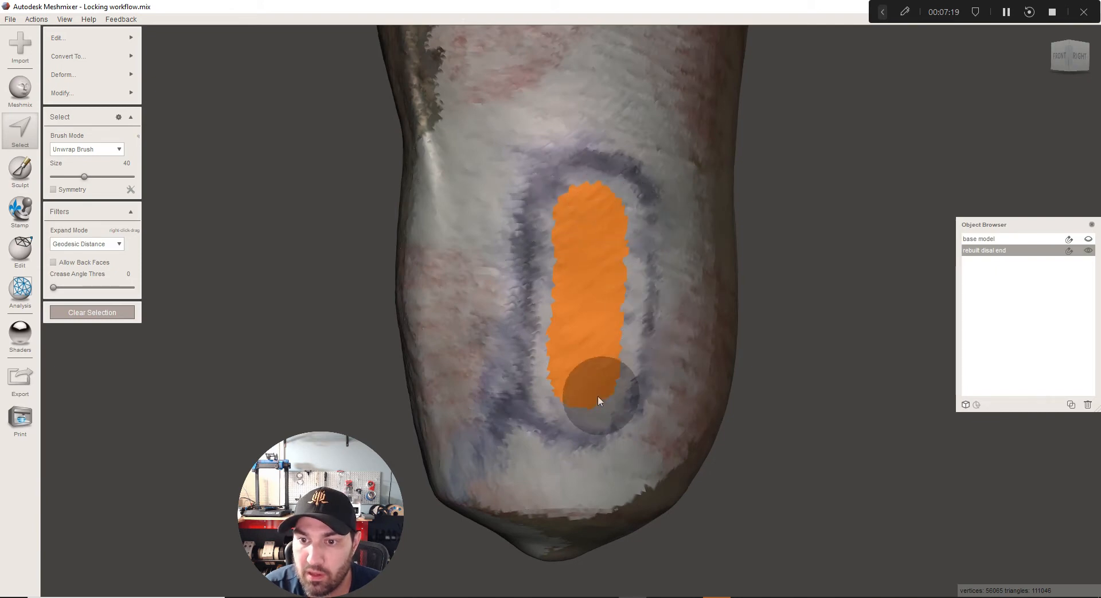
right_drag(574, 195, 565, 216)
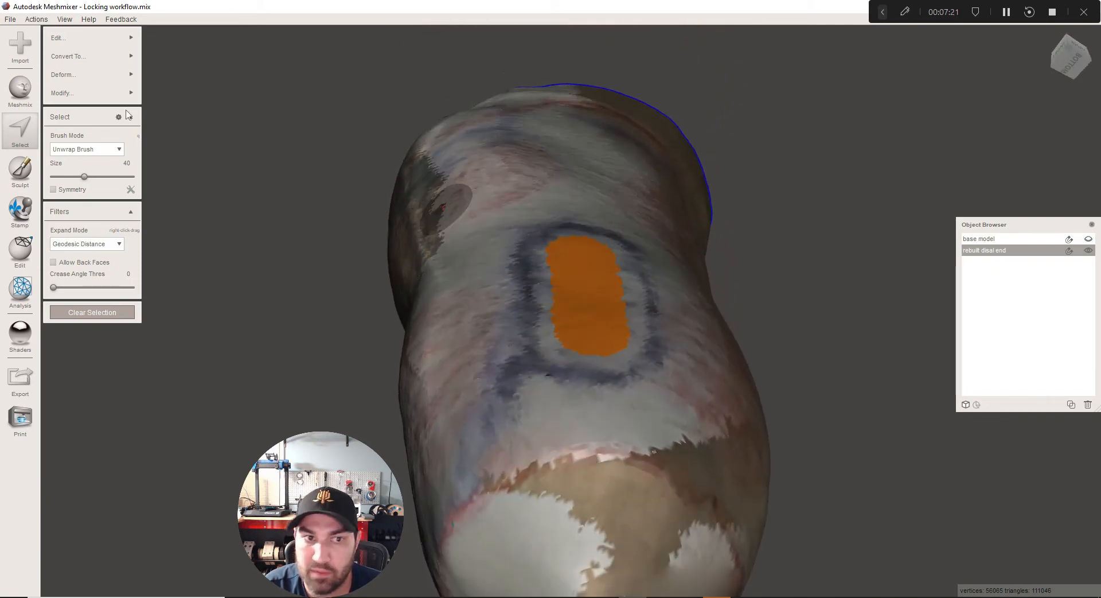
Start a Soft Transform on the selected oval, set its falloff to 0 mm, and push the area slightly inward
mouse_move(106, 75)
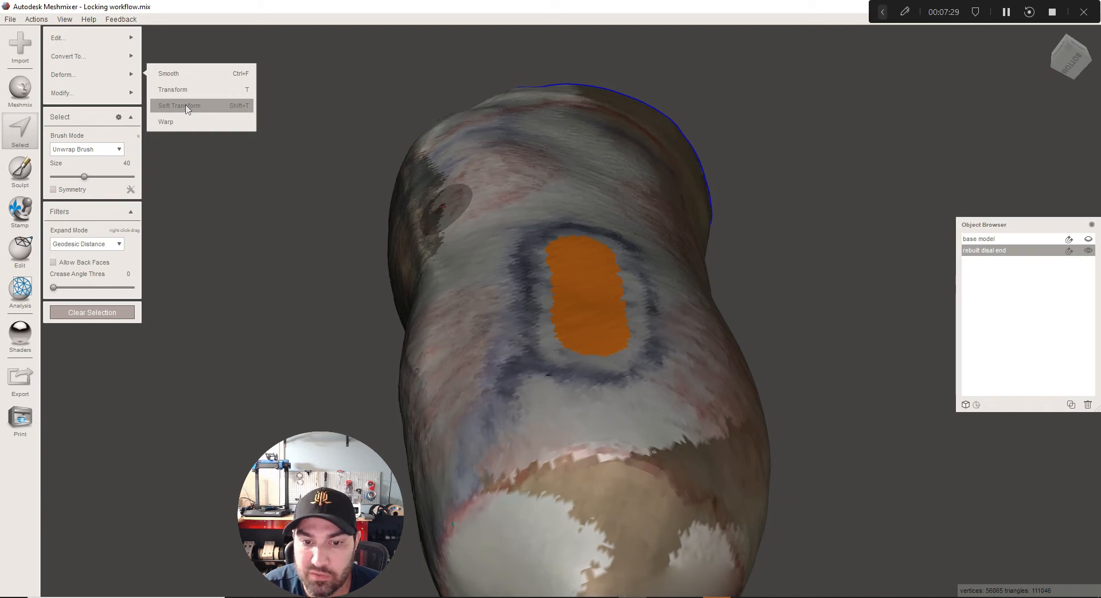
click(210, 105)
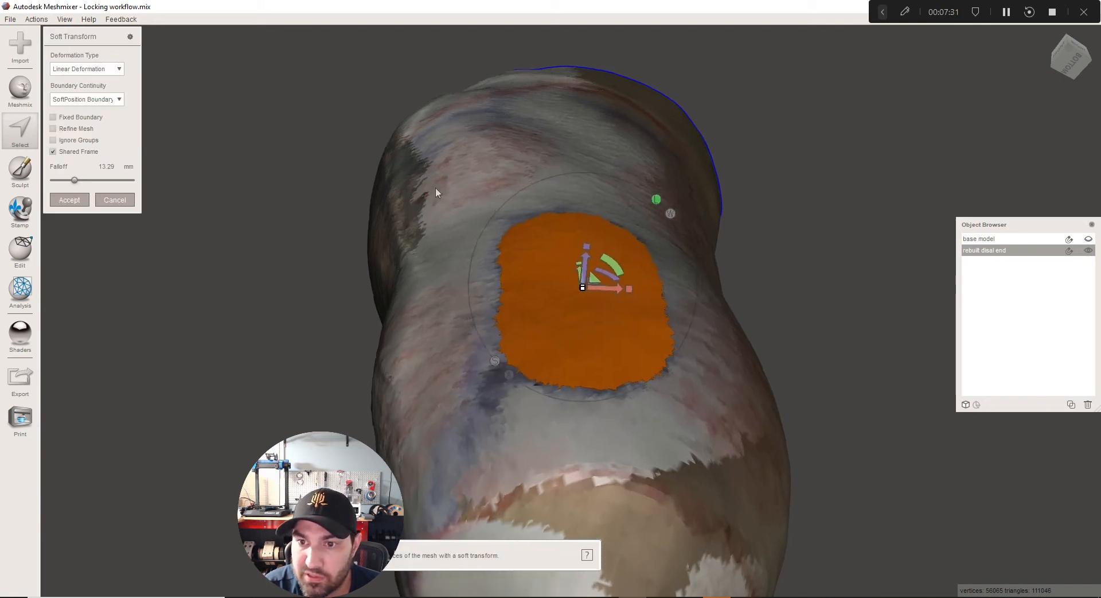
drag(78, 181, 54, 181)
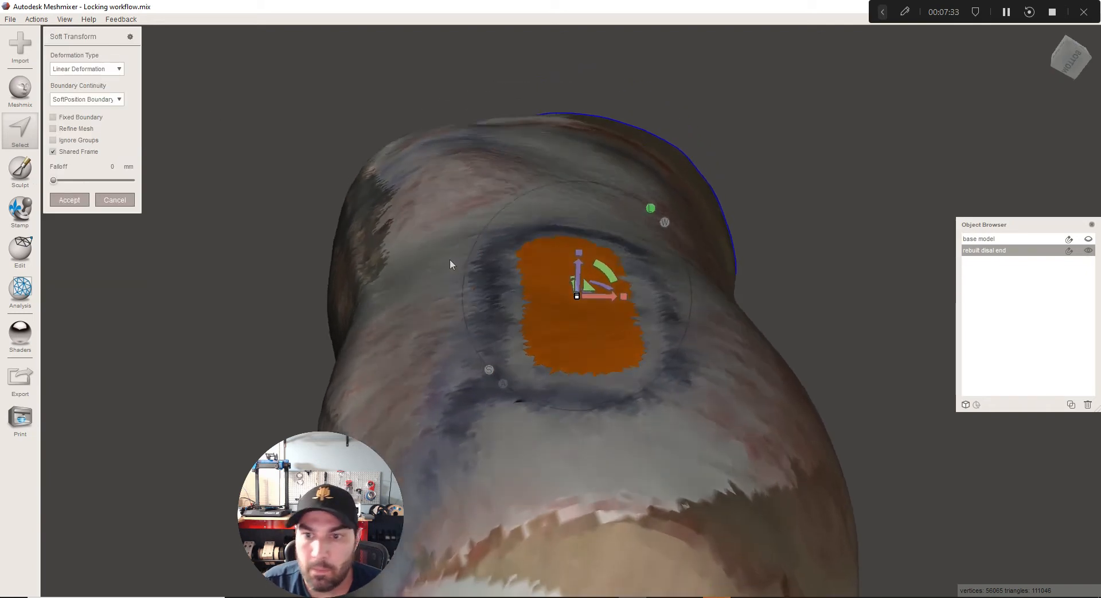
right_drag(577, 282, 508, 245)
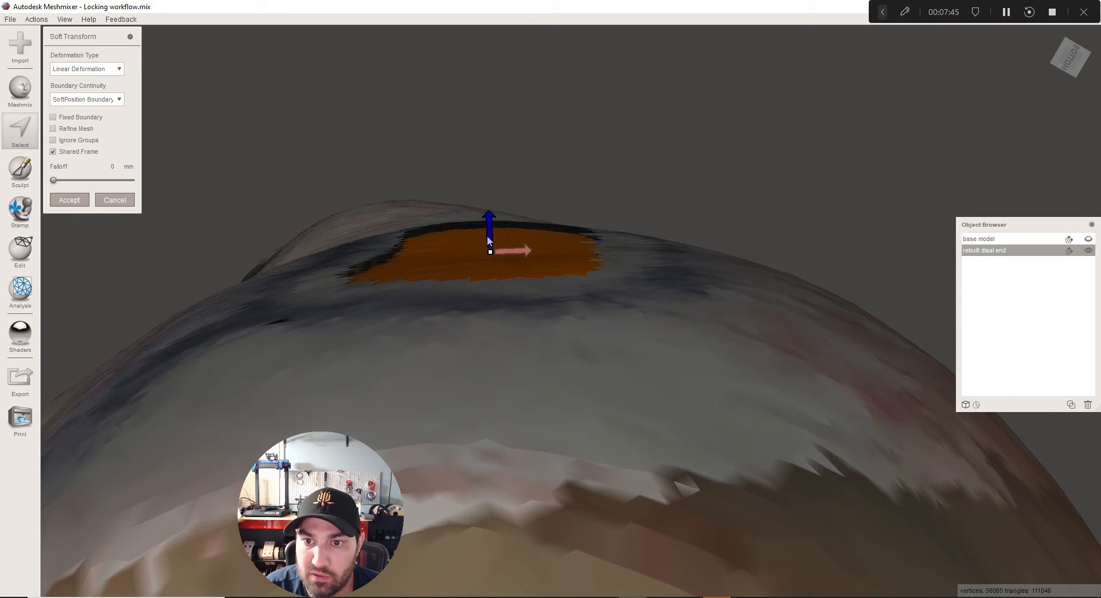
right_drag(488, 241, 304, 189)
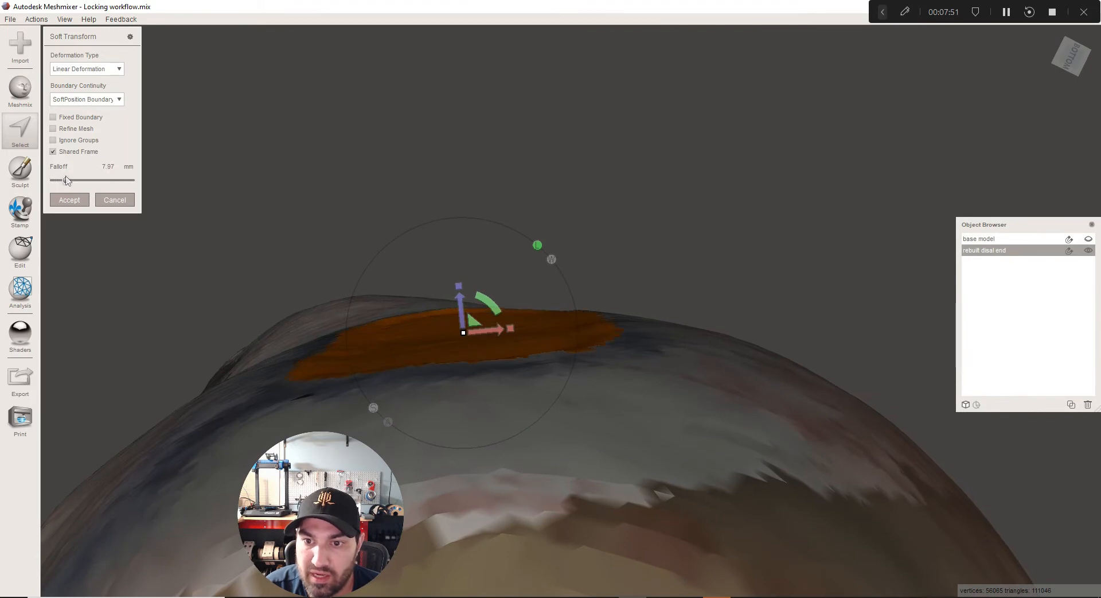
Widen the oval's Soft Transform falloff to 15.22 mm and apply the transform
right_drag(322, 189, 373, 280)
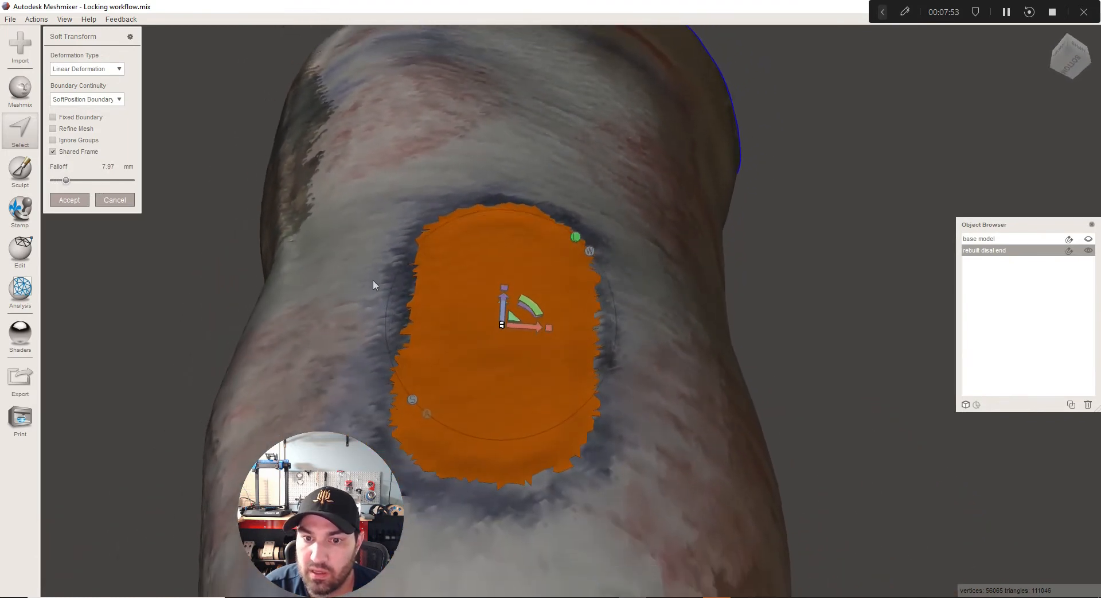
drag(67, 179, 72, 181)
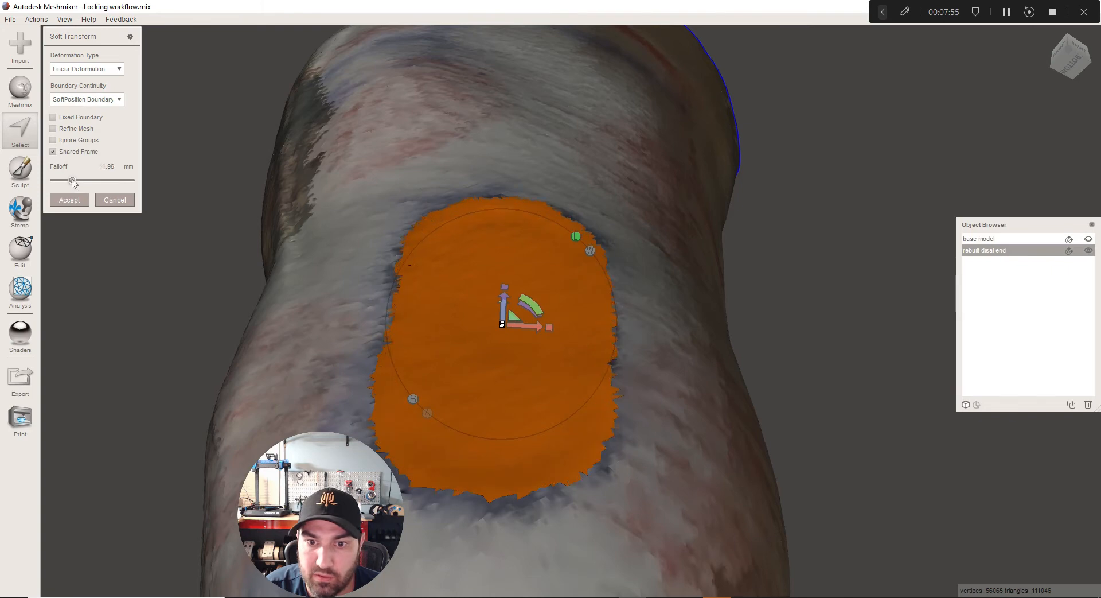
right_drag(344, 281, 359, 239)
right_drag(596, 430, 470, 195)
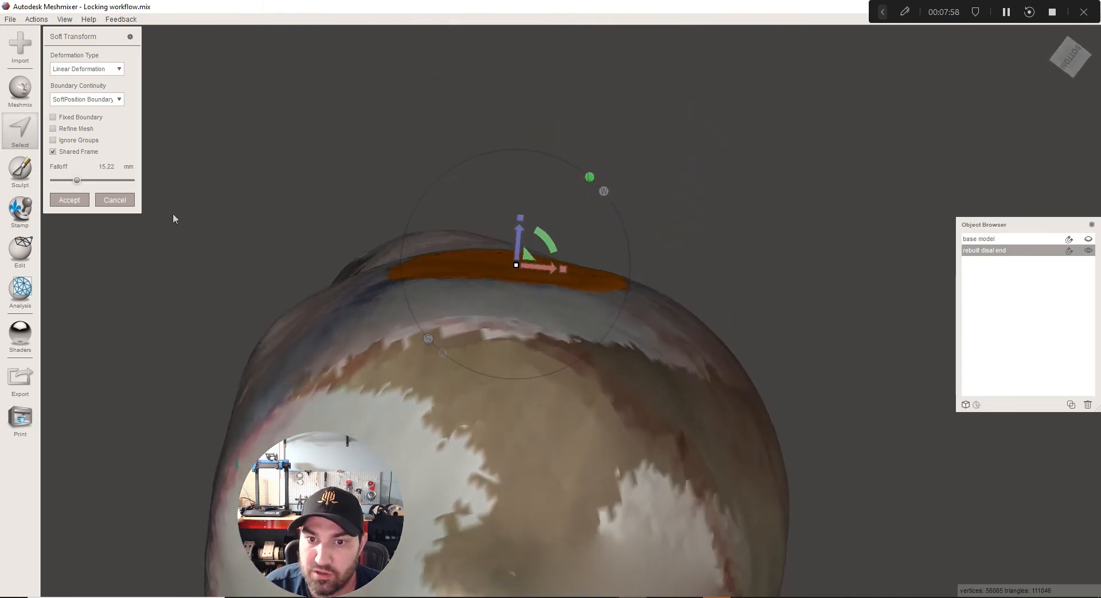
click(69, 200)
Brush-select the inside of the broad marked area on the limb's left side with the size 40 Unwrap Brush
right_drag(363, 353, 476, 263)
mouse_move(463, 274)
mouse_down()
mouse_move(559, 263)
mouse_move(574, 311)
mouse_up()
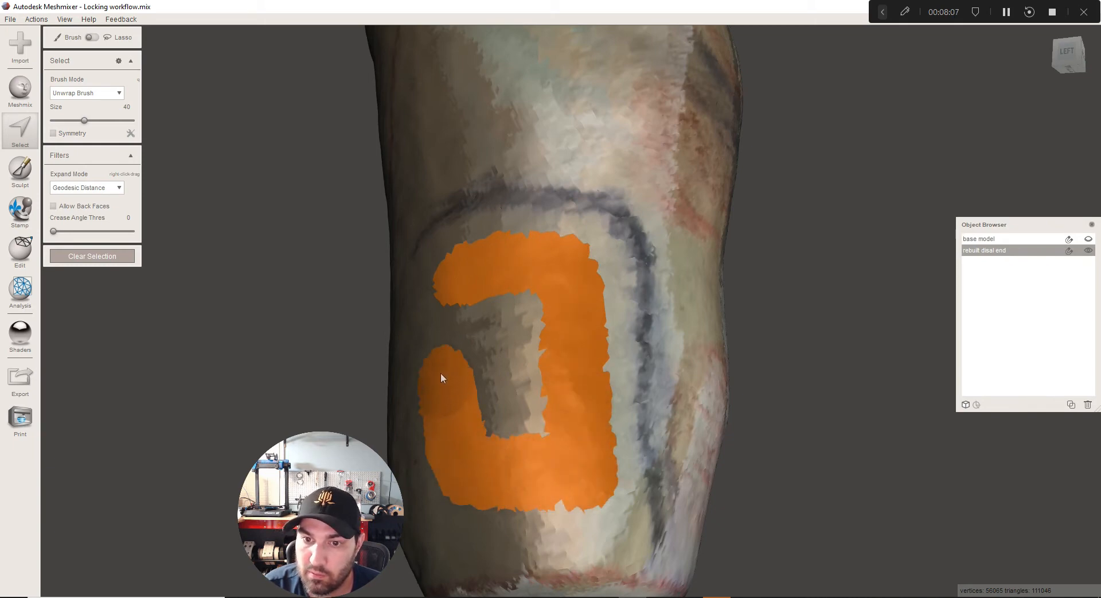
drag(494, 421, 524, 288)
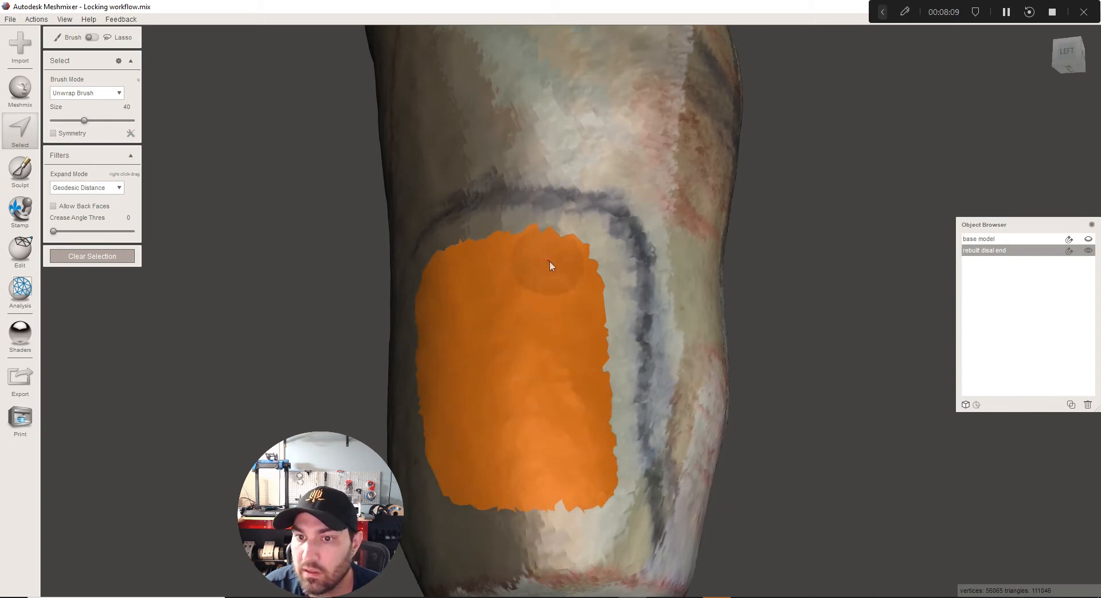
drag(554, 488, 466, 491)
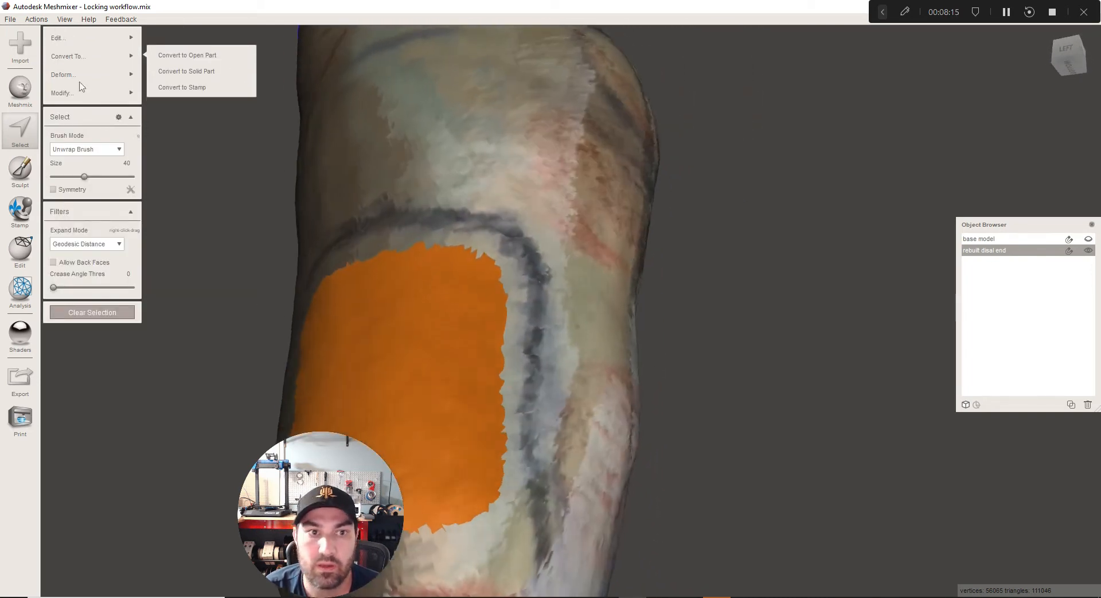
Start a Soft Transform on the selected area with 0 mm falloff and Shared Frame off, and push it slightly inward
mouse_move(69, 74)
click(180, 106)
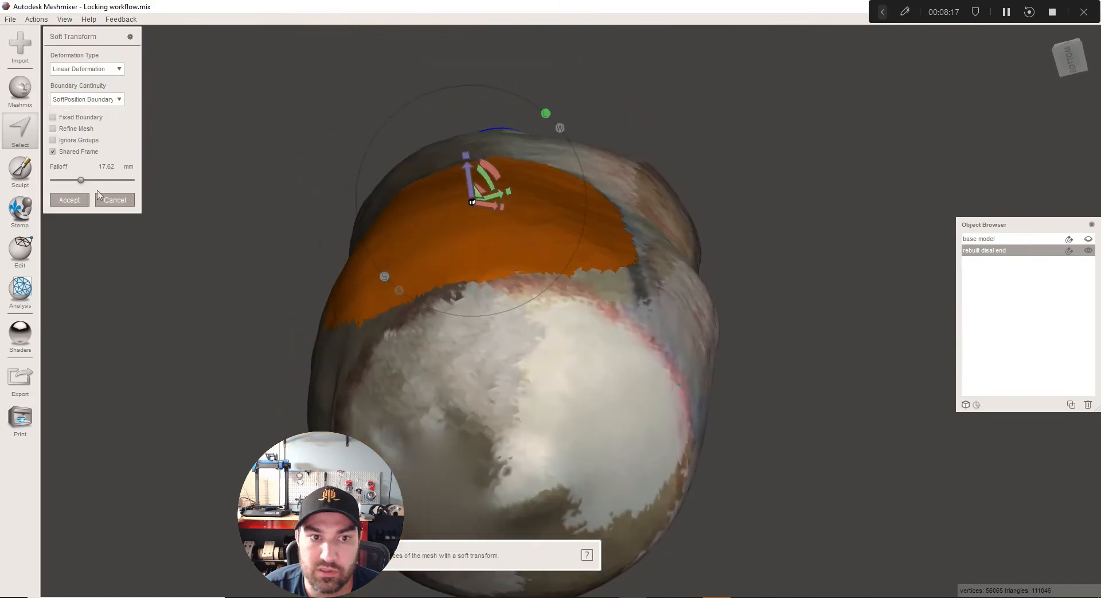
drag(81, 181, 53, 182)
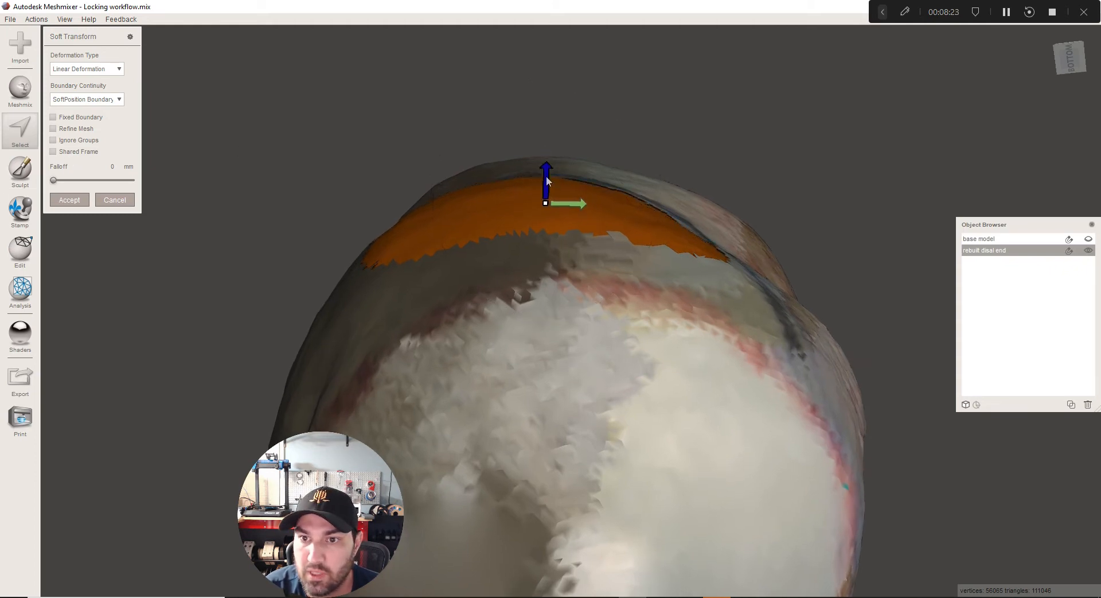
drag(547, 181, 546, 171)
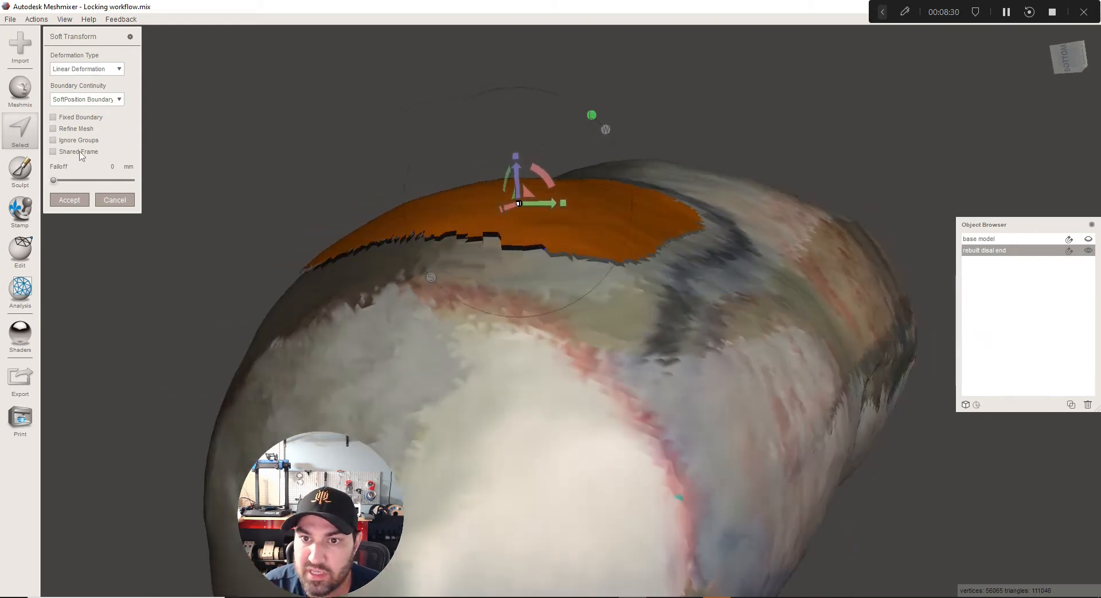
click(80, 153)
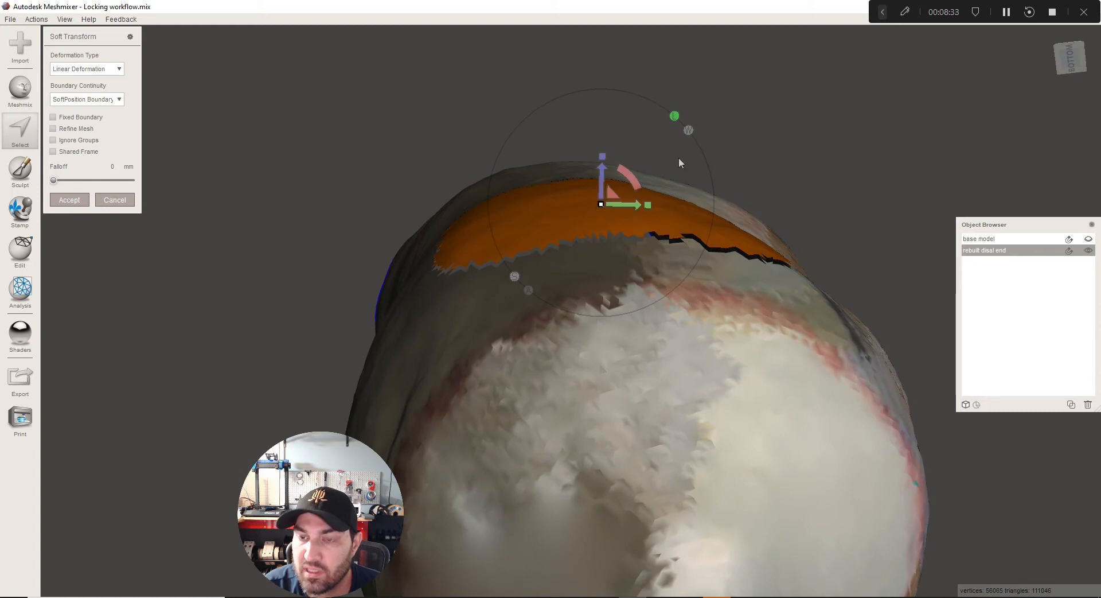
scroll(573, 185, up, 4)
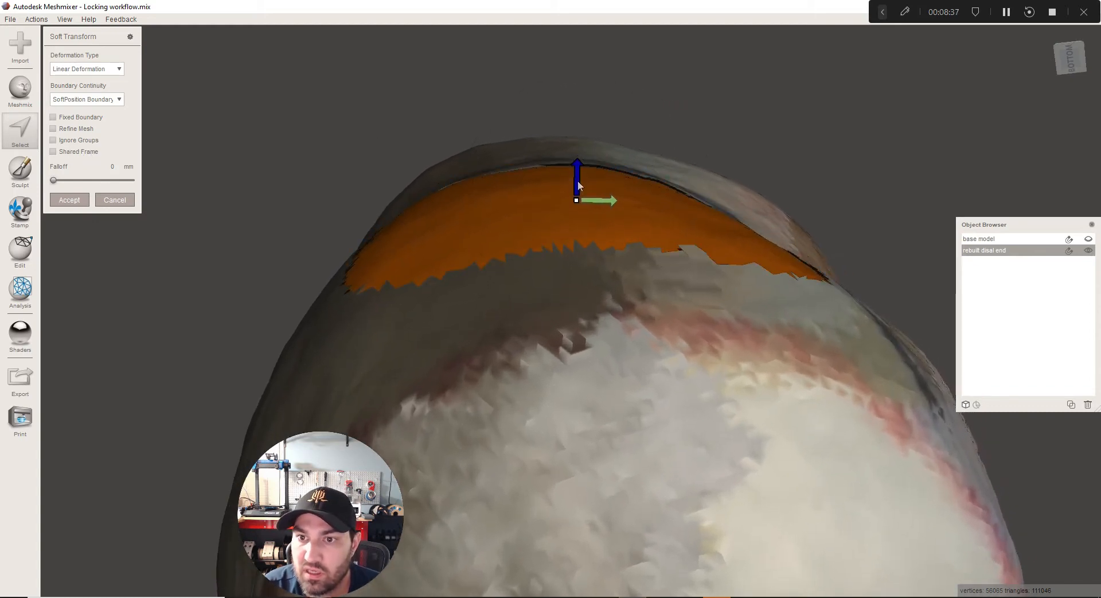
right_drag(580, 181, 677, 205)
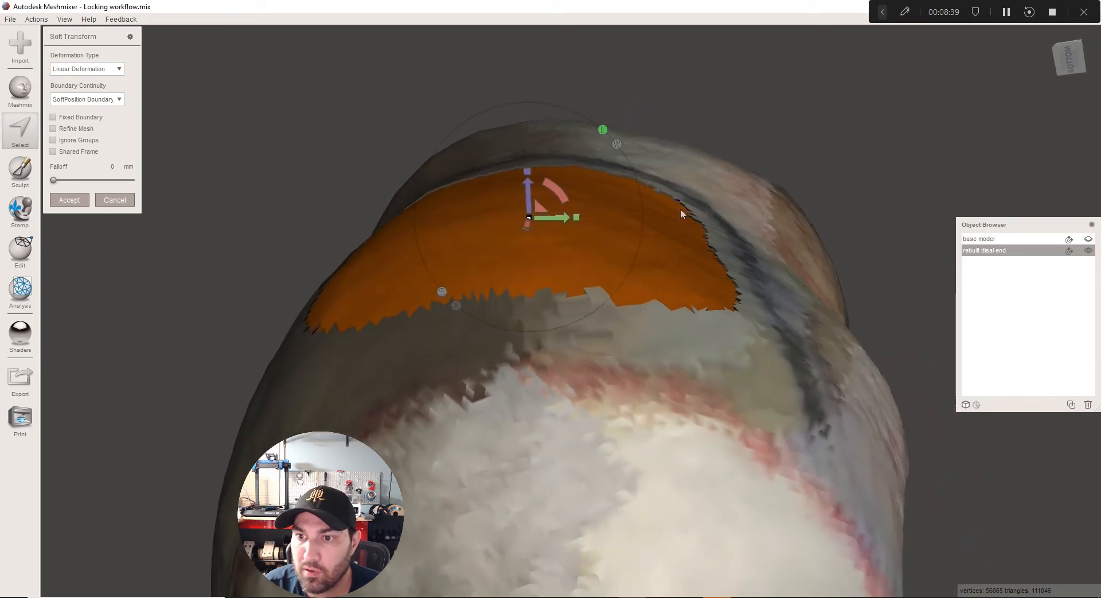
Tilt the pushed-in area by small rotations so it follows the limb's contour when viewed from the distal end
drag(559, 194, 563, 198)
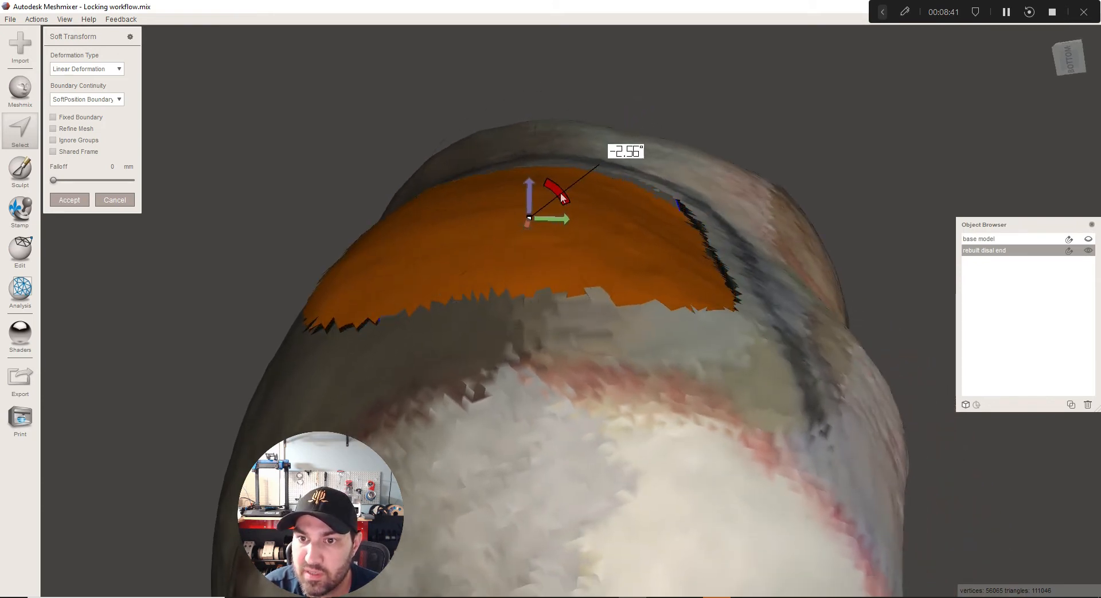
right_drag(539, 204, 563, 203)
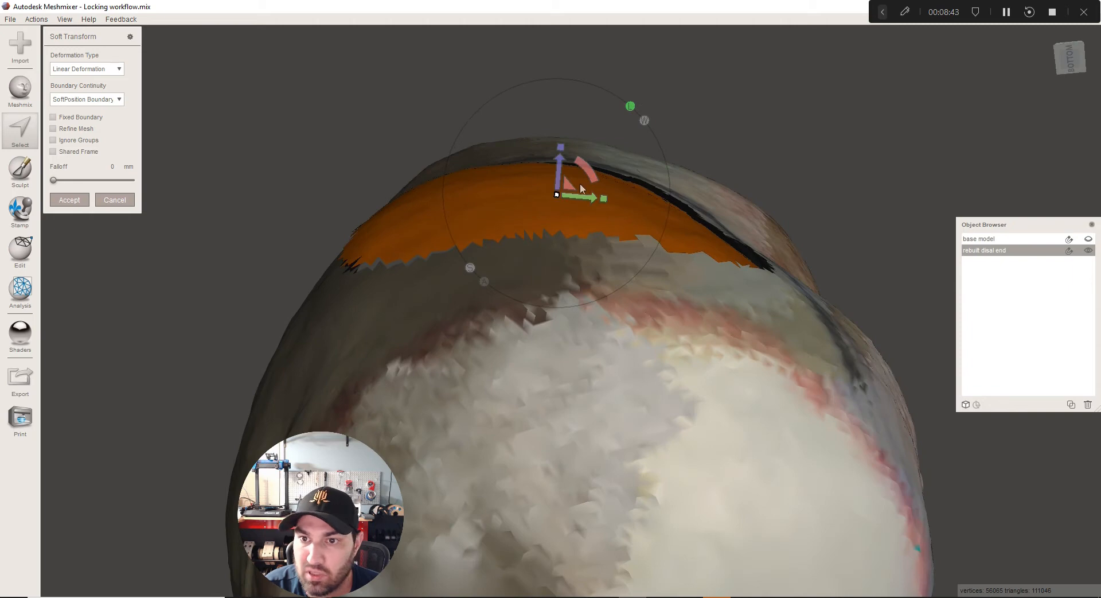
scroll(574, 194, down, 5)
right_drag(573, 193, 641, 278)
middle_drag(641, 278, 646, 292)
scroll(646, 293, up, 1)
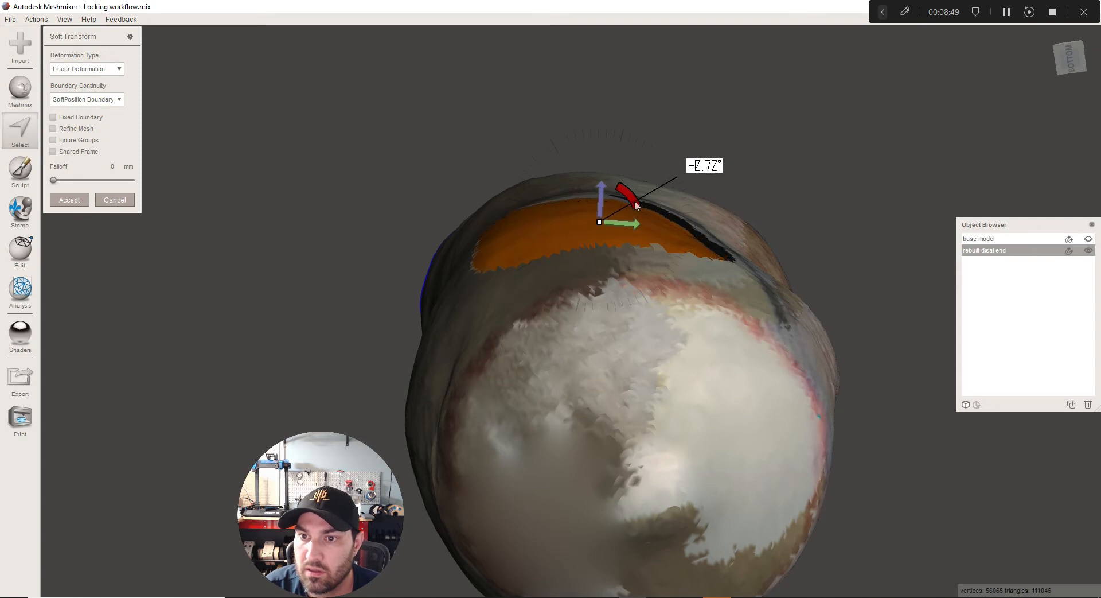
Widen the broad area's Soft Transform falloff to 22.83 mm and apply the transform
scroll(636, 204, up, 3)
right_drag(704, 281, 355, 252)
drag(57, 182, 95, 179)
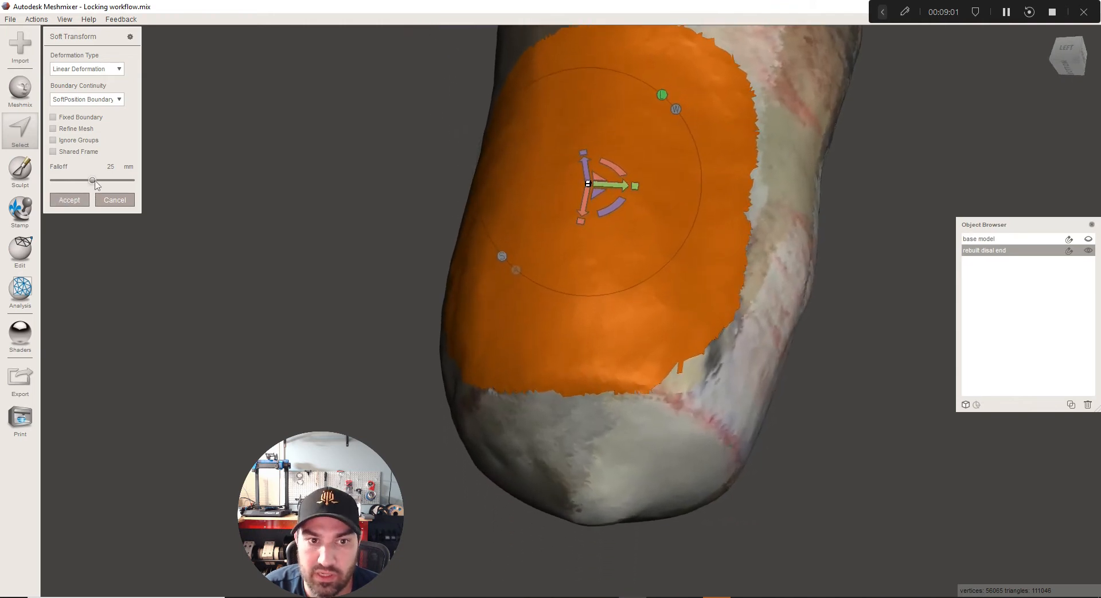
click(92, 181)
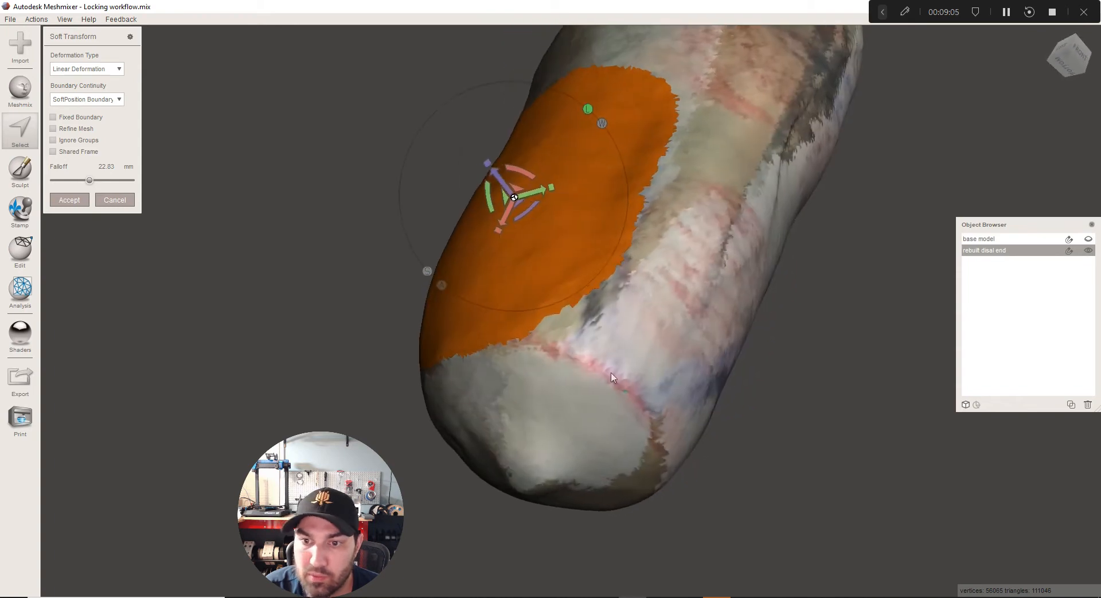
click(70, 200)
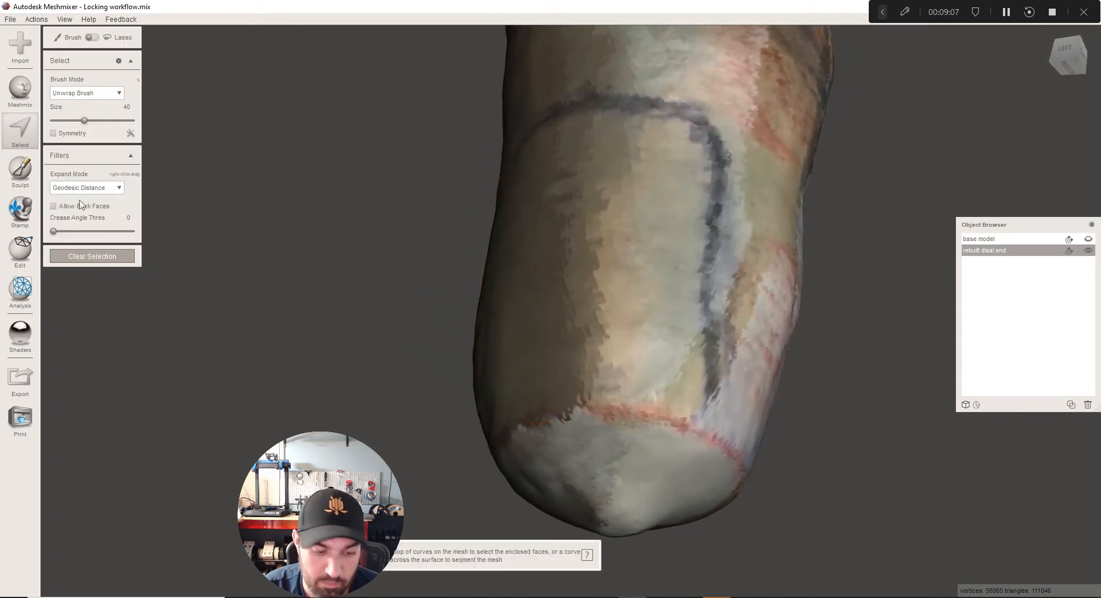
Display the mesh in face group colours without the scan texture and examine the limb's shape
key(space)
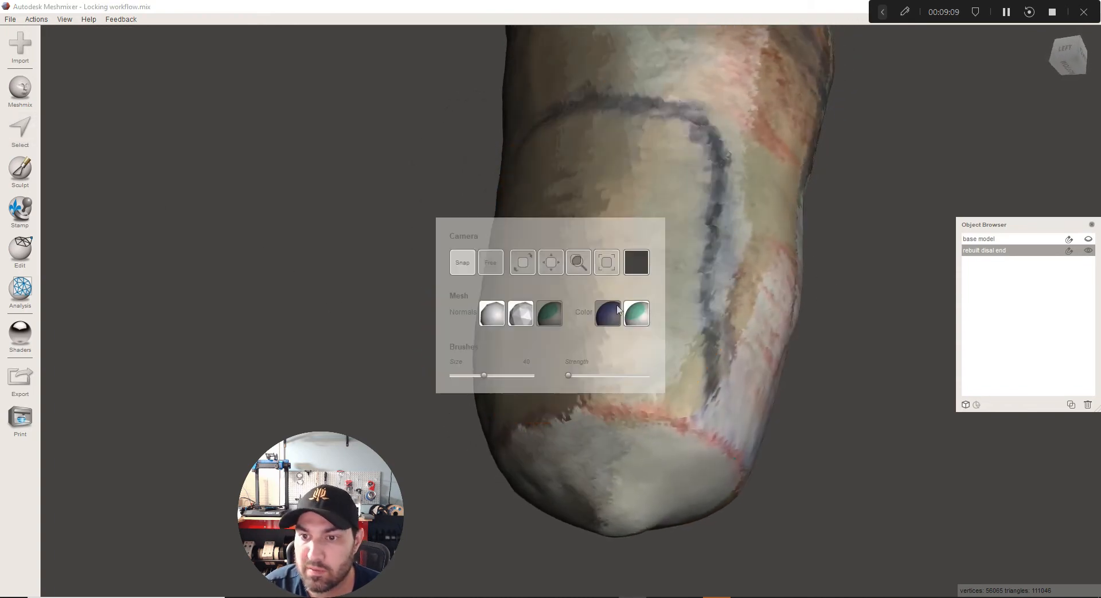
click(642, 308)
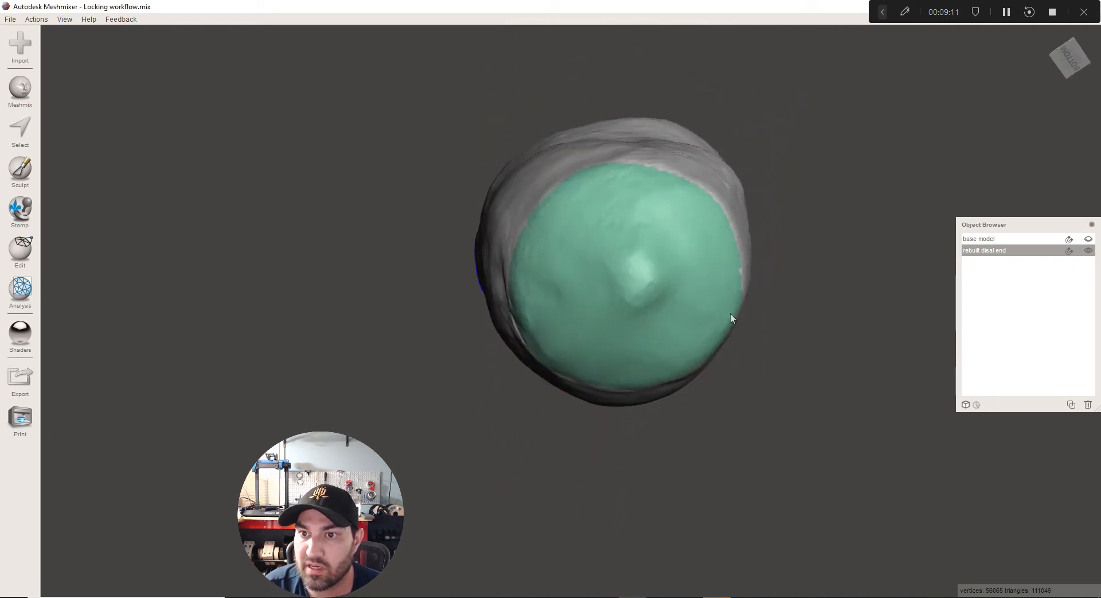
right_drag(731, 312, 510, 184)
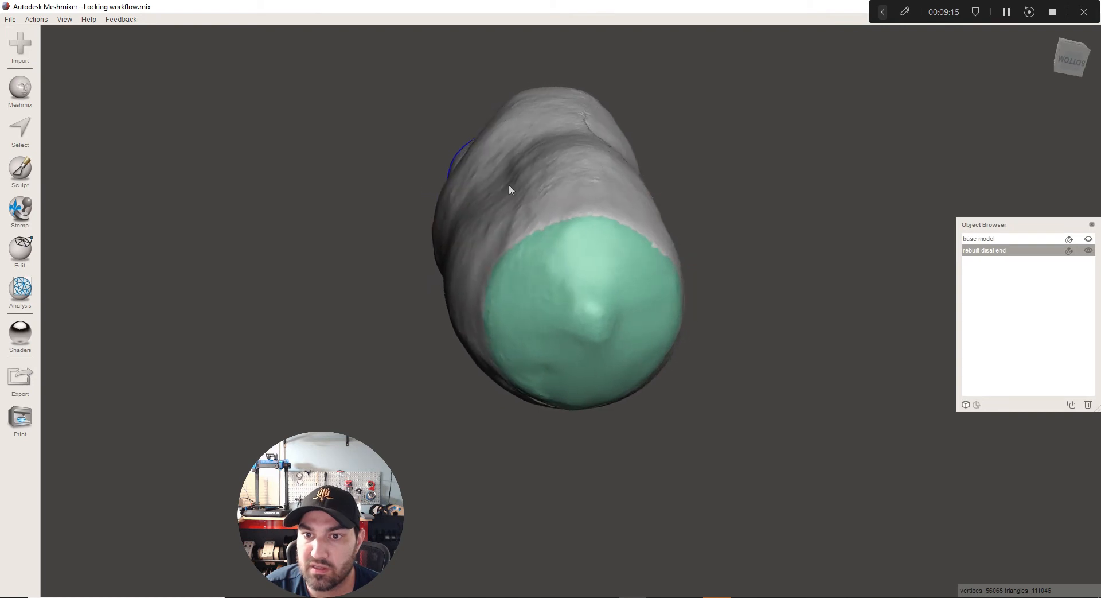
Compare the rebuilt distal end model with the base model by switching the active object and toggling the base model's visibility
click(1032, 238)
shift+click(1045, 250)
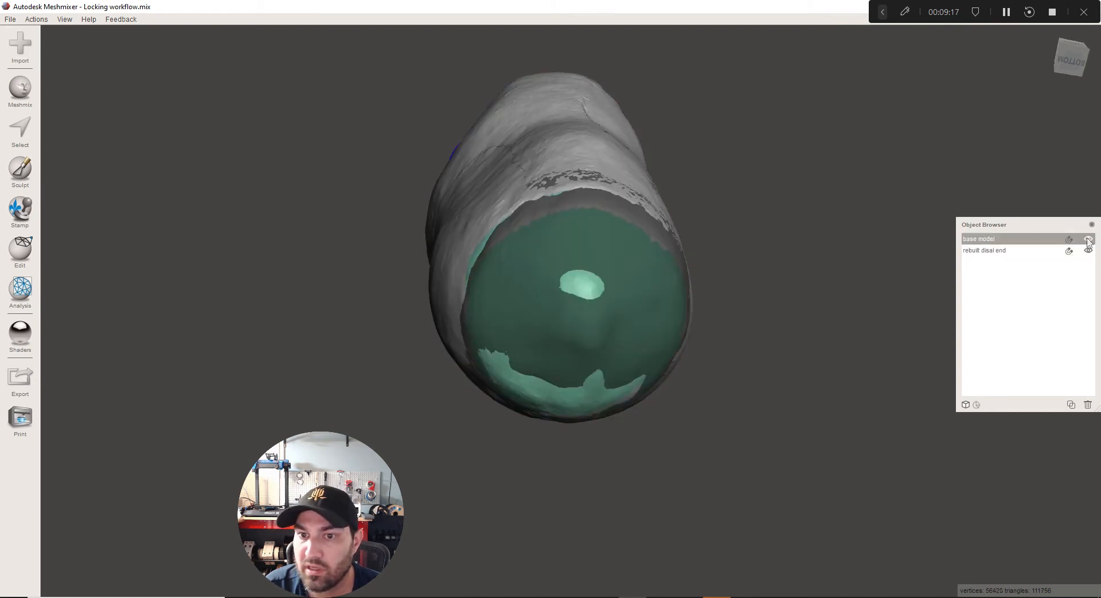
click(1033, 251)
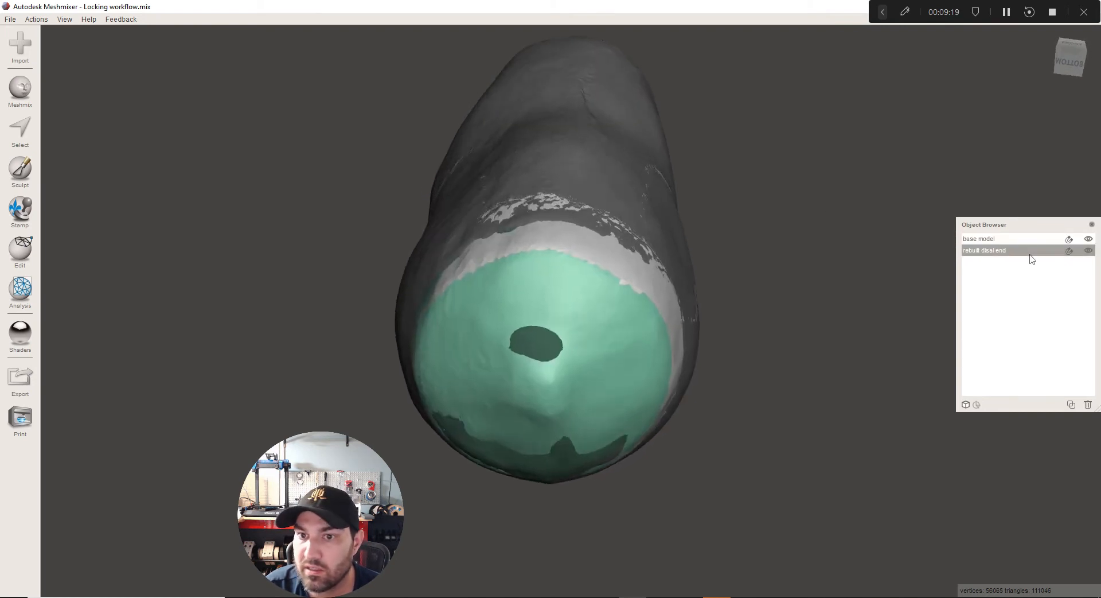
click(1033, 240)
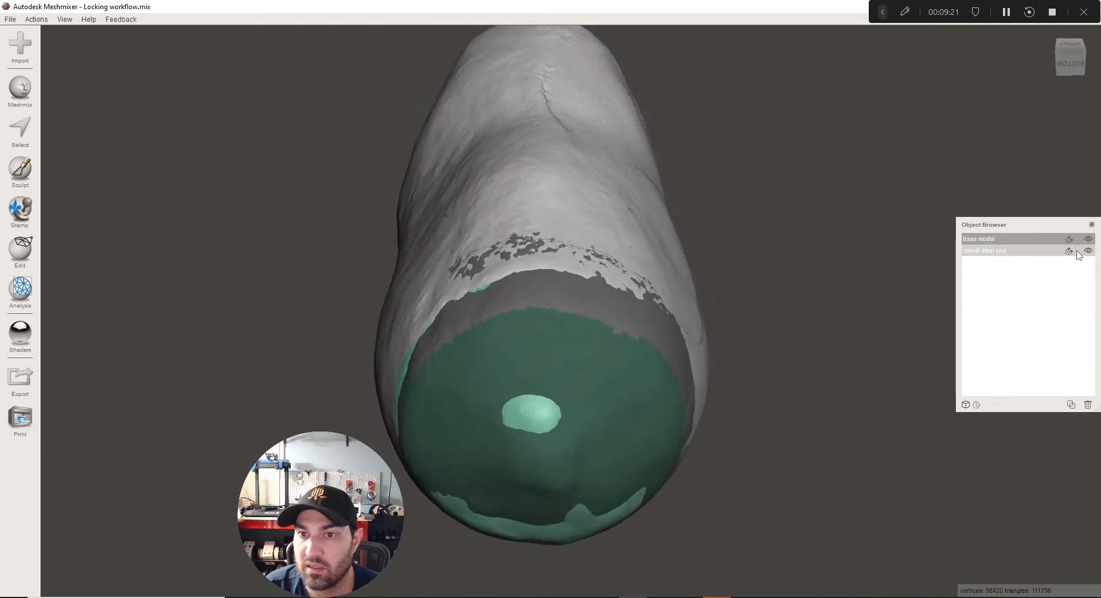
click(1049, 252)
click(1088, 239)
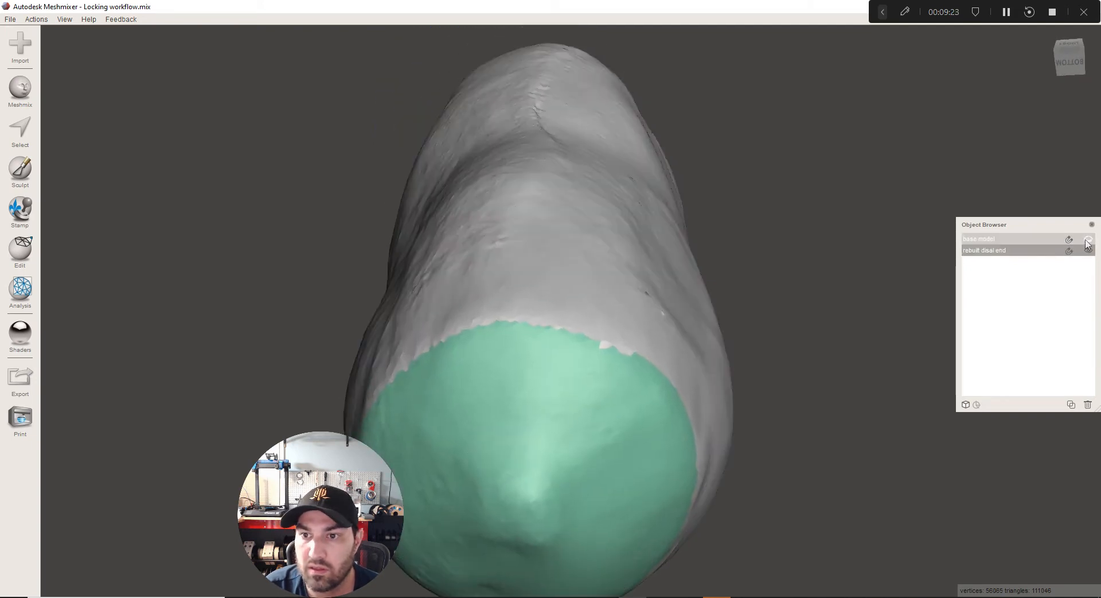
click(1085, 240)
click(1086, 241)
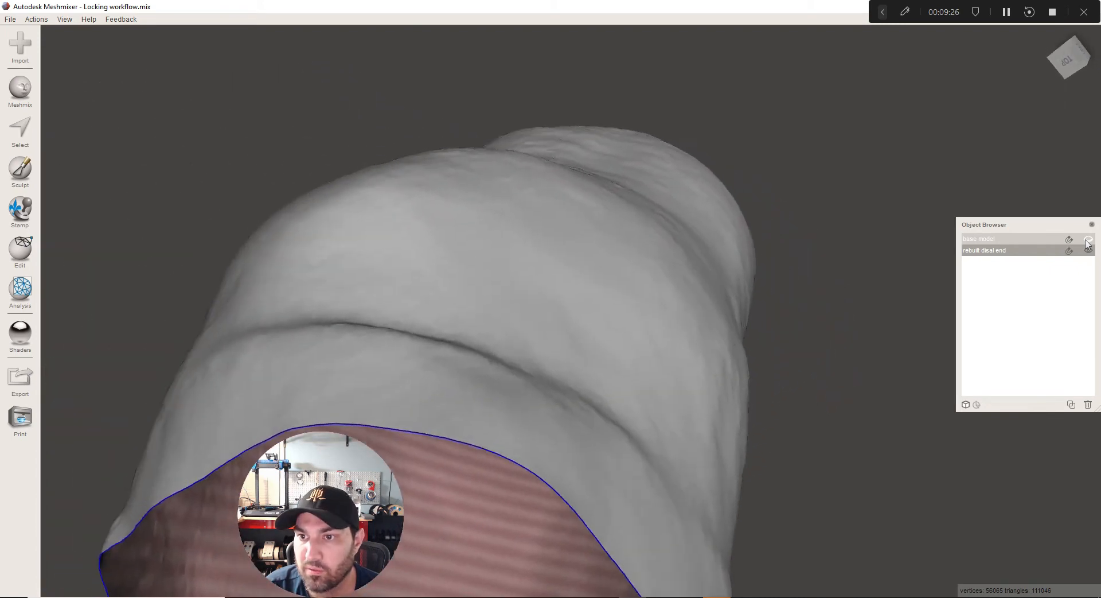
click(1086, 240)
click(1085, 240)
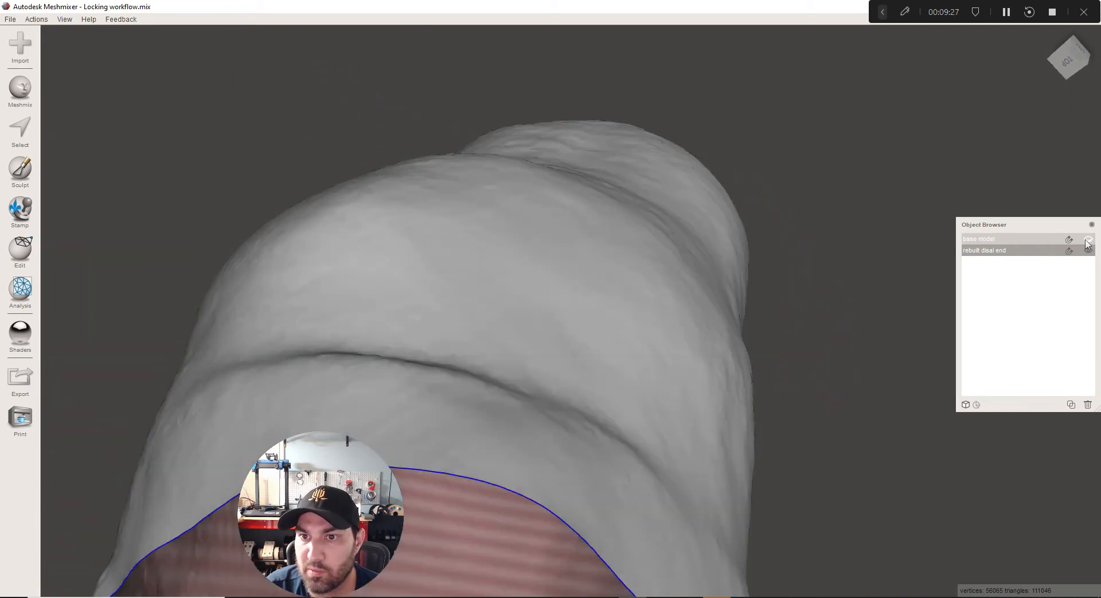
click(1086, 241)
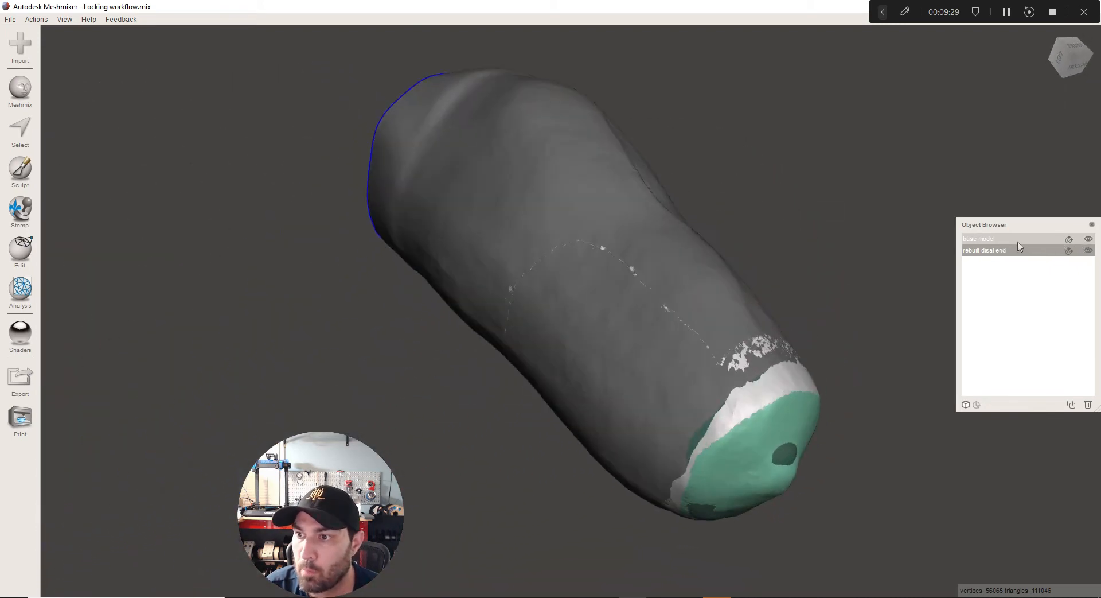
click(1010, 240)
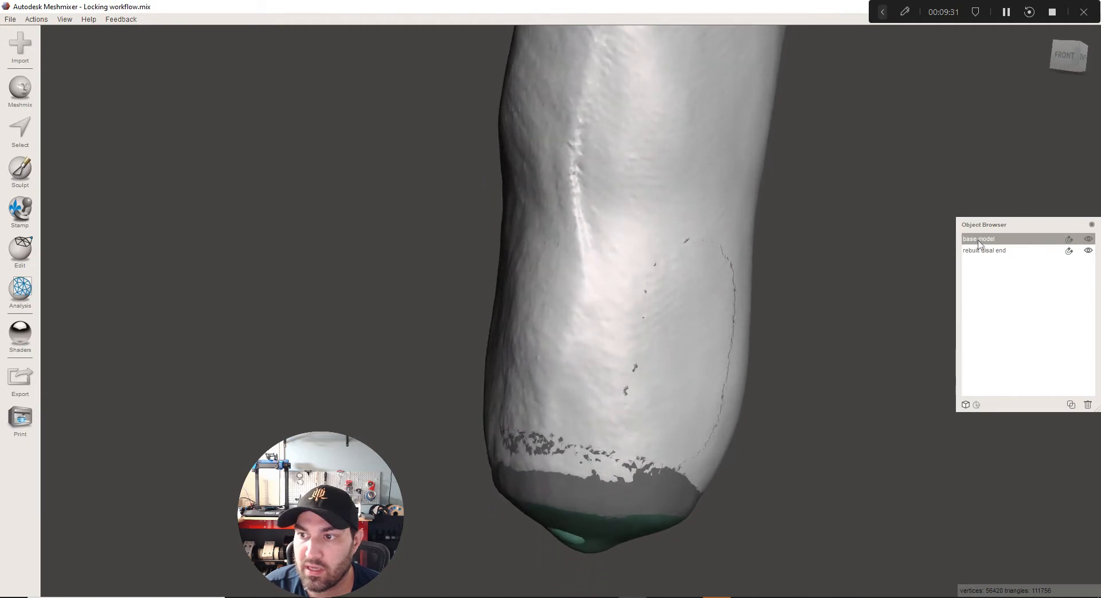
click(19, 252)
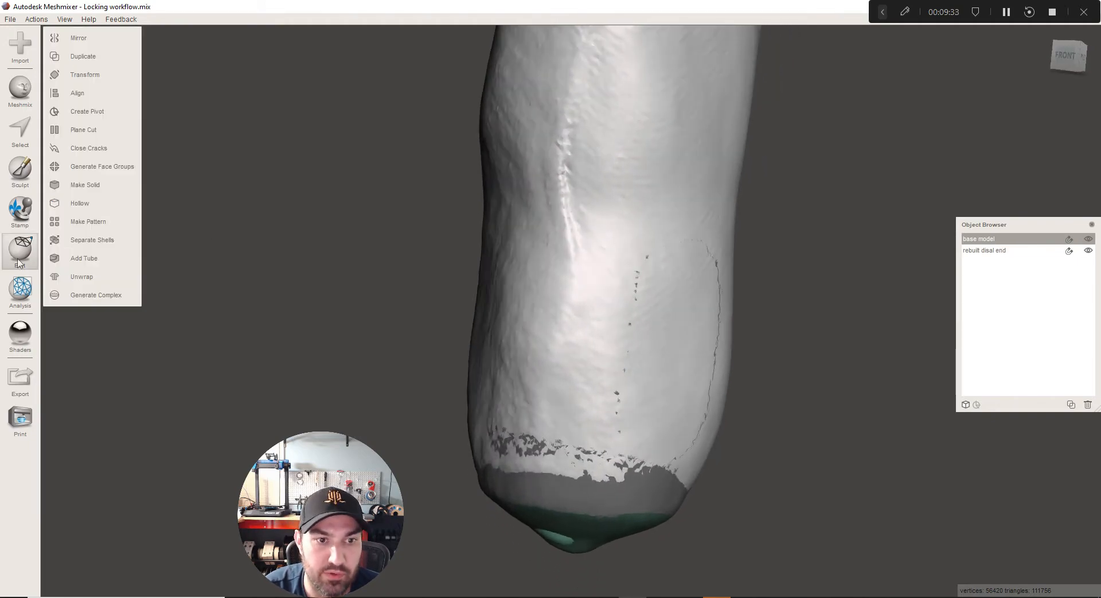
click(87, 132)
scroll(553, 215, up, 2)
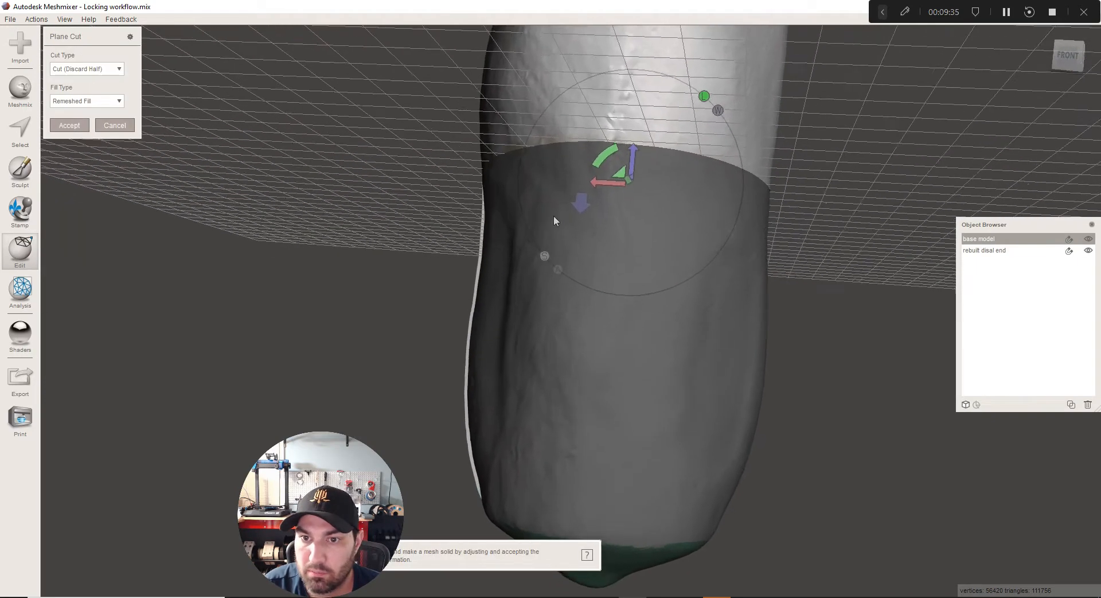
right_drag(553, 215, 607, 179)
right_drag(646, 146, 730, 331)
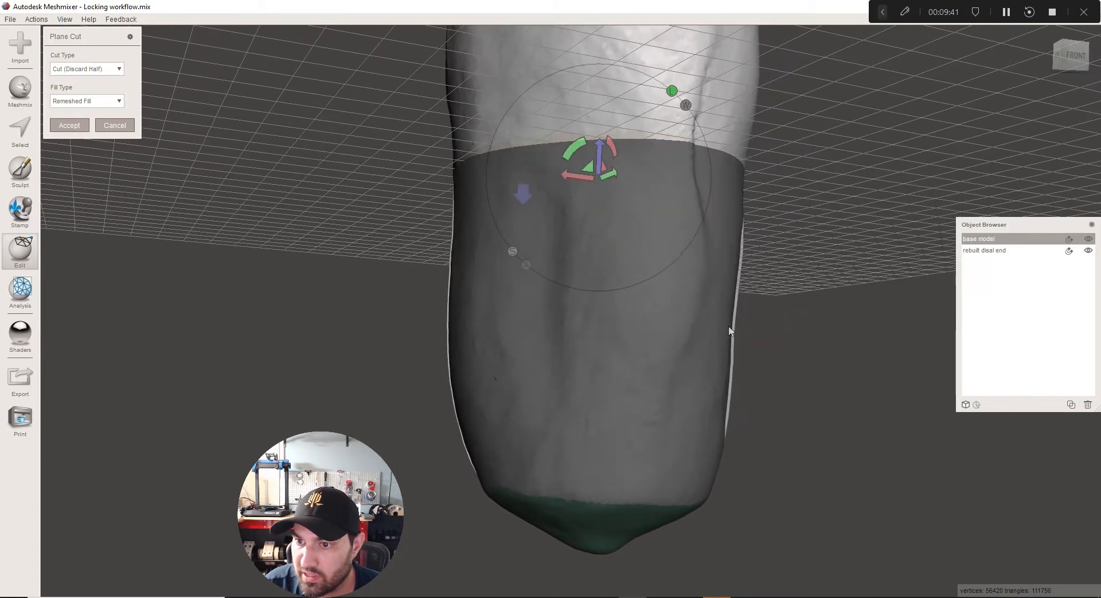
drag(600, 163, 517, 359)
right_drag(515, 359, 175, 171)
click(115, 125)
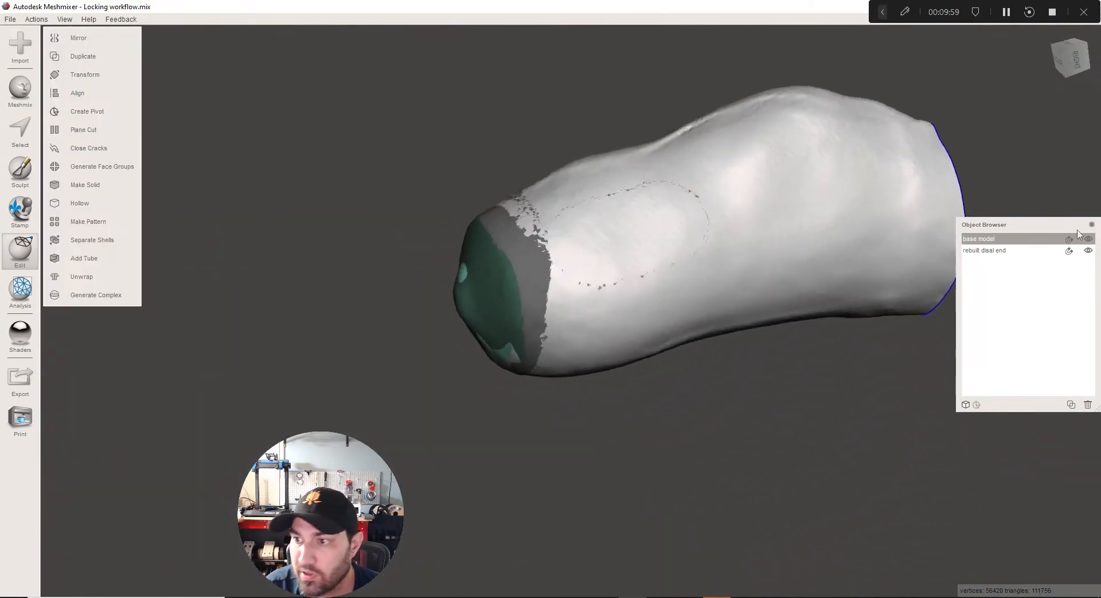
Make the rebuilt distal end model active, hide the base model, and restore the scan's texture colours
click(997, 254)
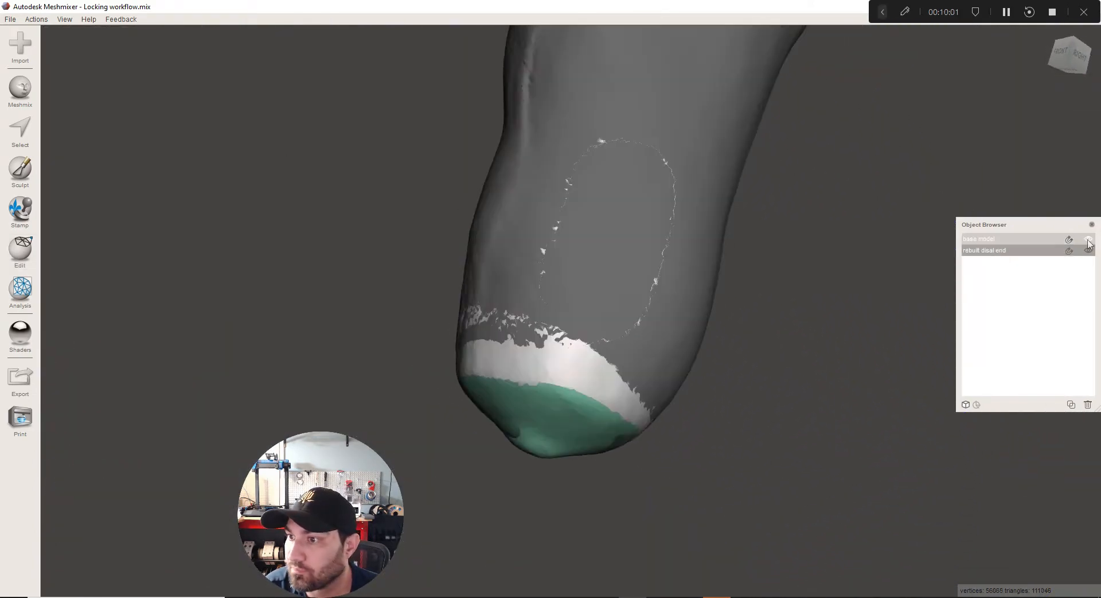
click(1087, 240)
right_drag(689, 278, 865, 276)
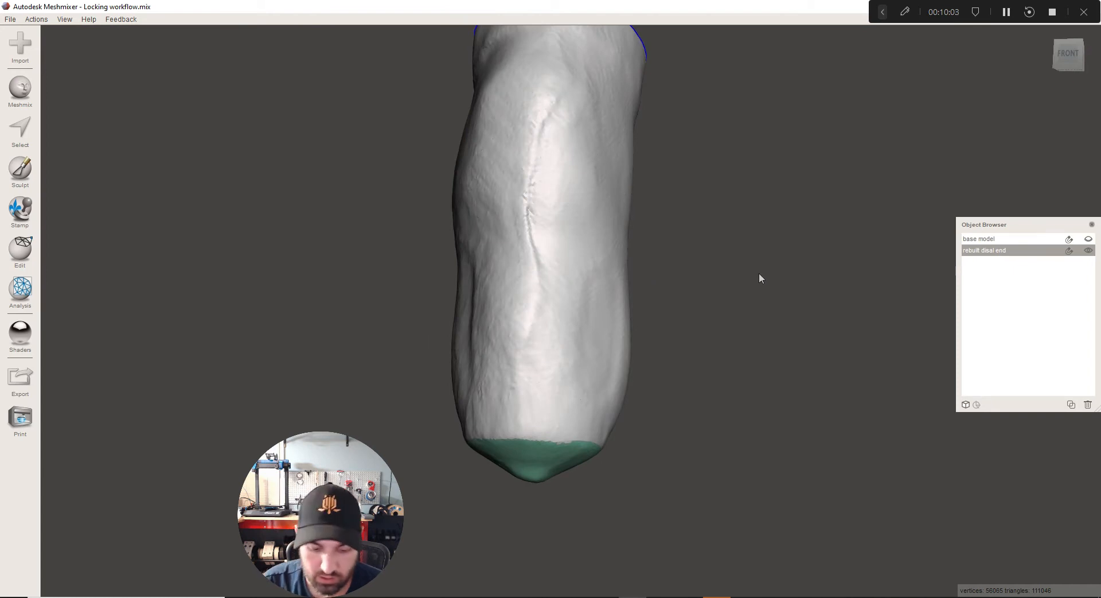
key(space)
click(616, 317)
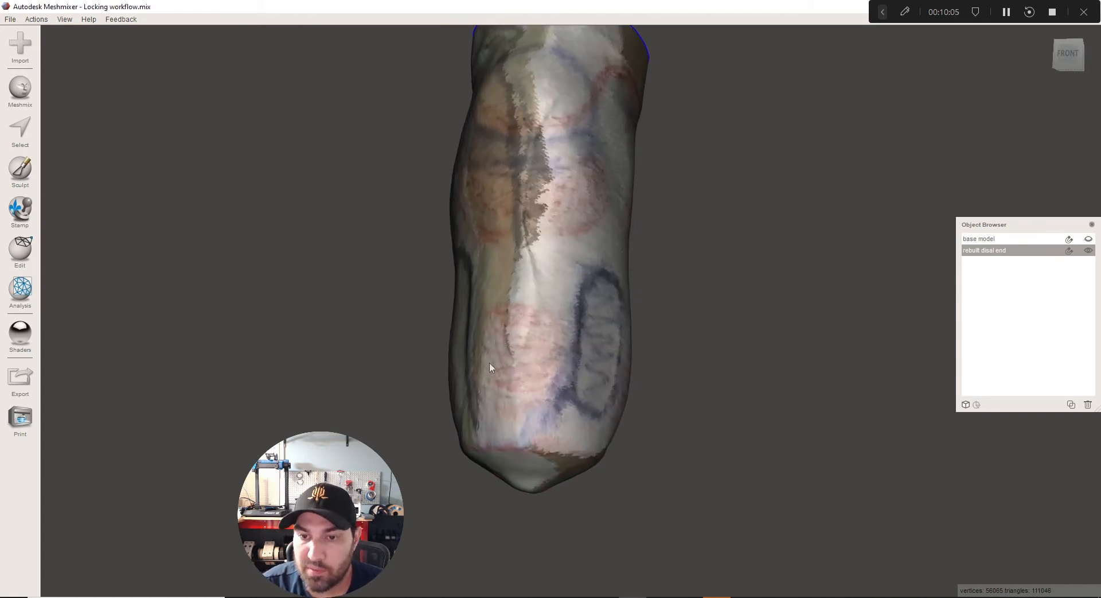
mouse_move(622, 288)
right_down()
mouse_move(600, 322)
mouse_move(498, 266)
mouse_move(549, 256)
mouse_move(540, 256)
right_up()
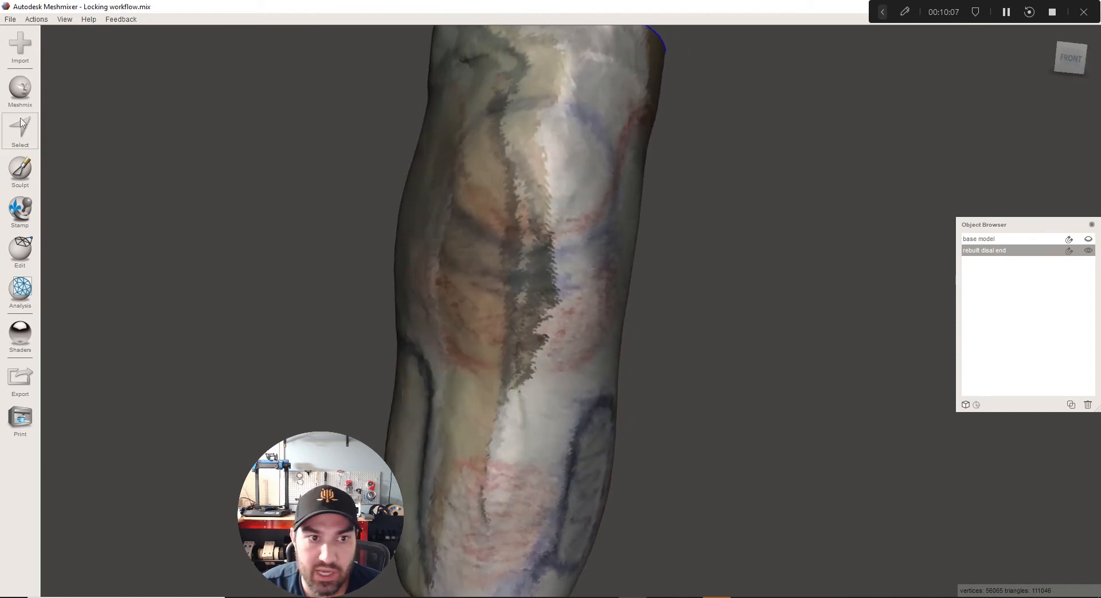
Select a curved band across the front of the limb, just below the kneecap outline, using an Unwrap Brush of size 29
key(s)
click(75, 121)
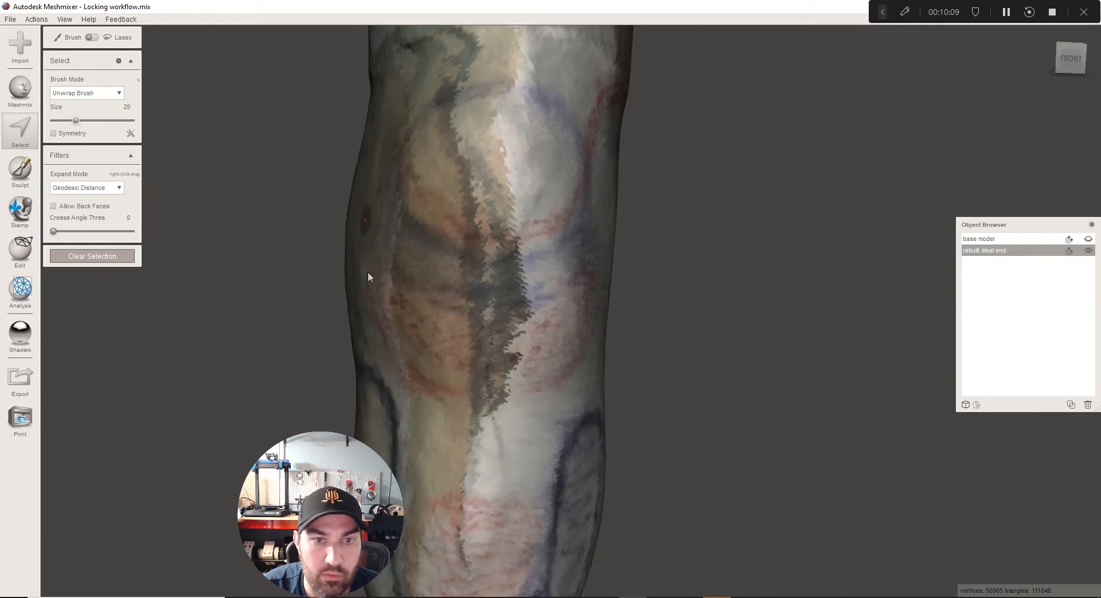
scroll(421, 246, up, 2)
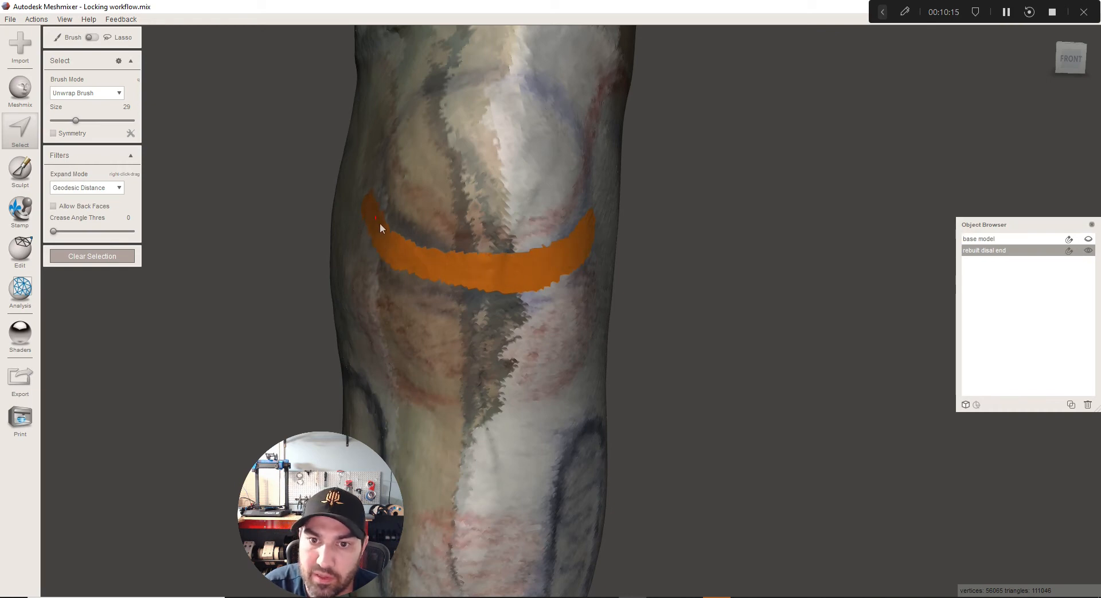
alt+drag(457, 271, 468, 219)
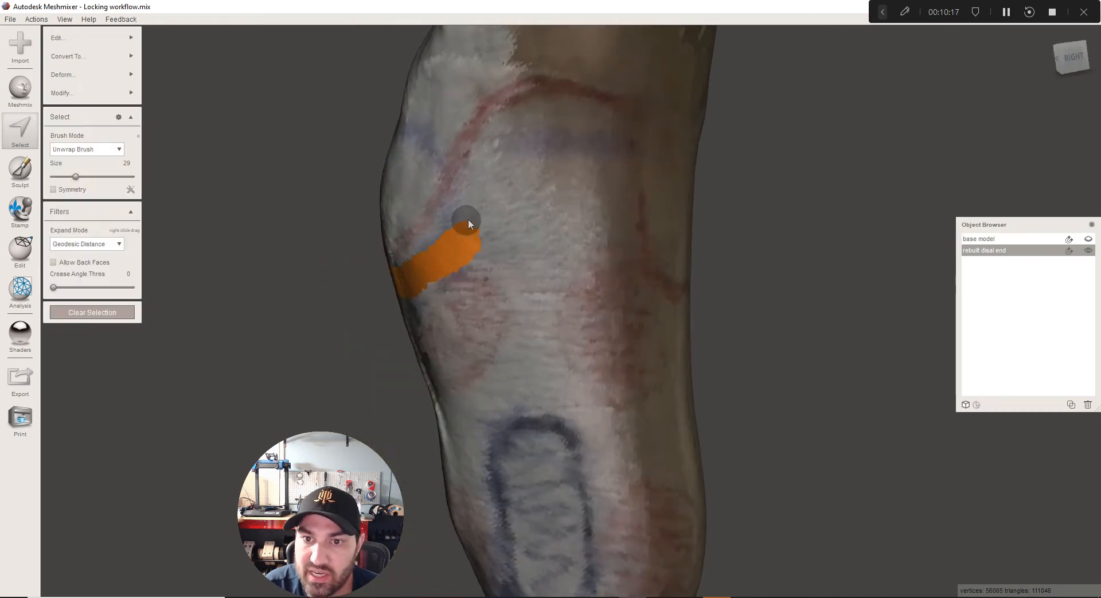
mouse_move(423, 285)
alt+mouse_down()
mouse_move(536, 294)
mouse_move(518, 245)
mouse_move(545, 267)
mouse_move(539, 290)
mouse_move(600, 276)
mouse_move(441, 275)
alt+mouse_up()
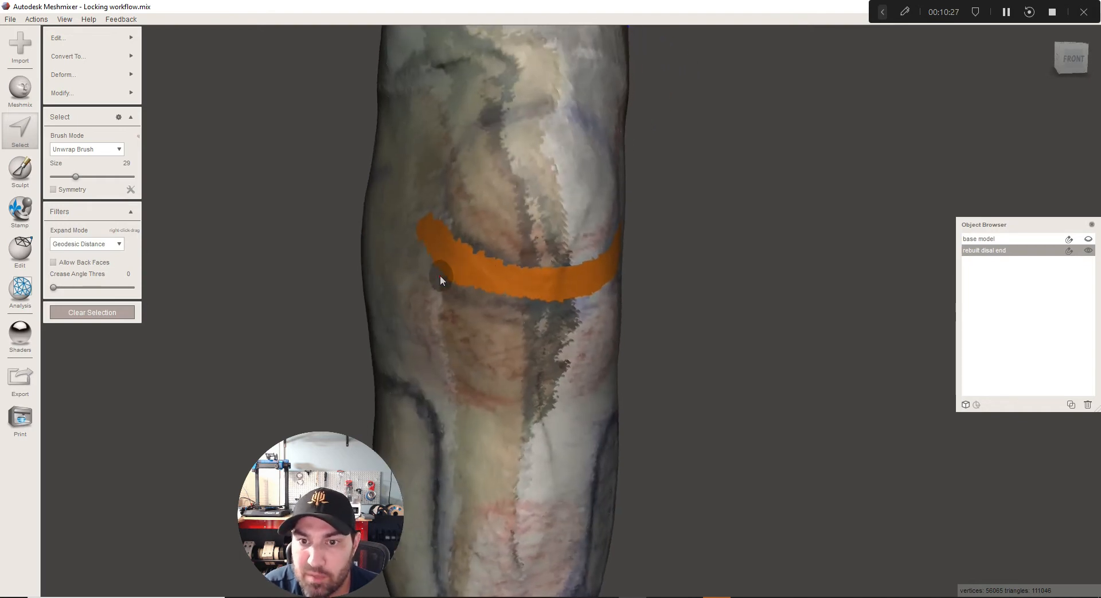
alt+drag(480, 311, 453, 241)
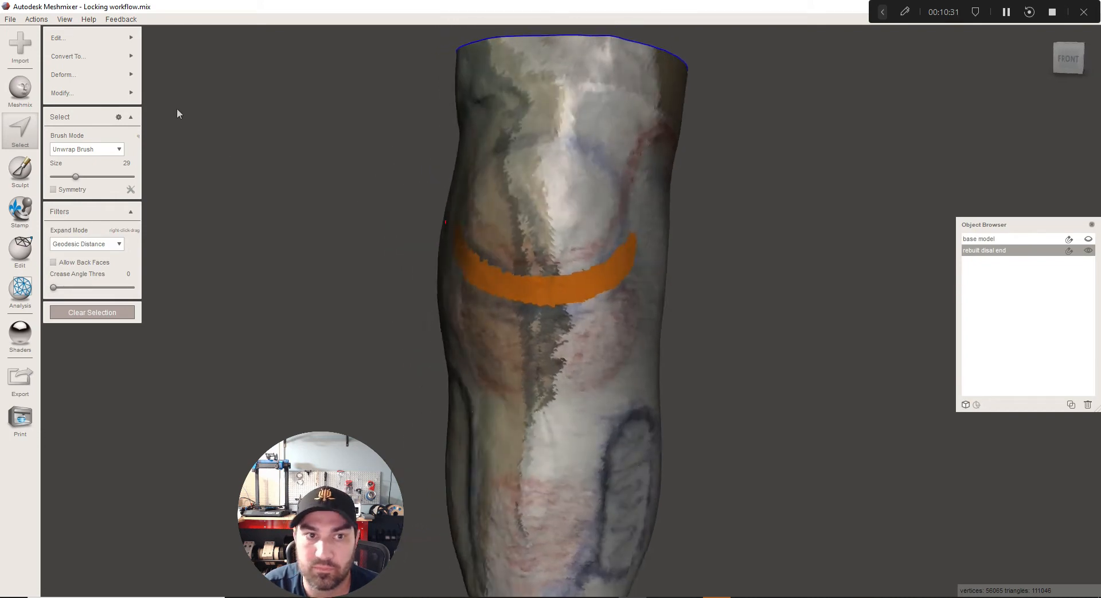
Start a Soft Transform on the band below the kneecap with the falloff at 0 mm and push the band inward
click(92, 74)
click(193, 106)
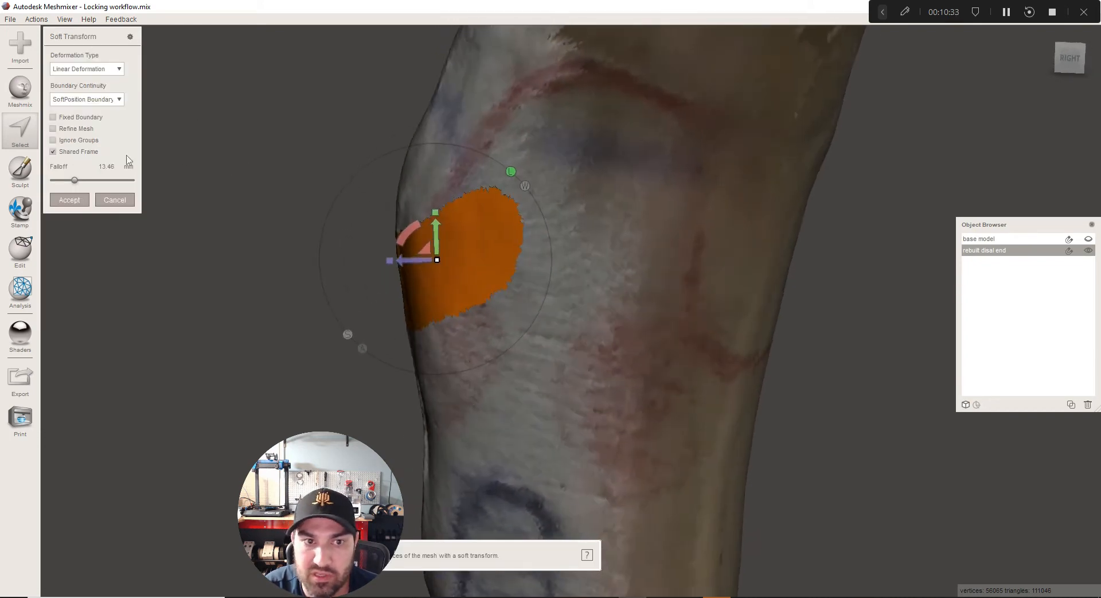
drag(80, 181, 53, 181)
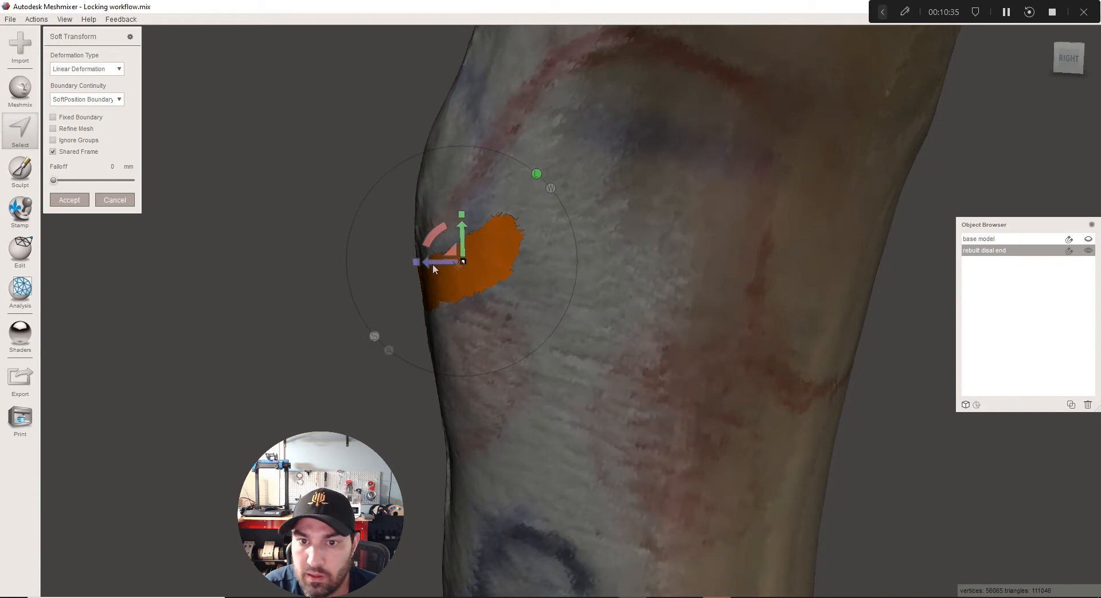
right_drag(439, 260, 533, 319)
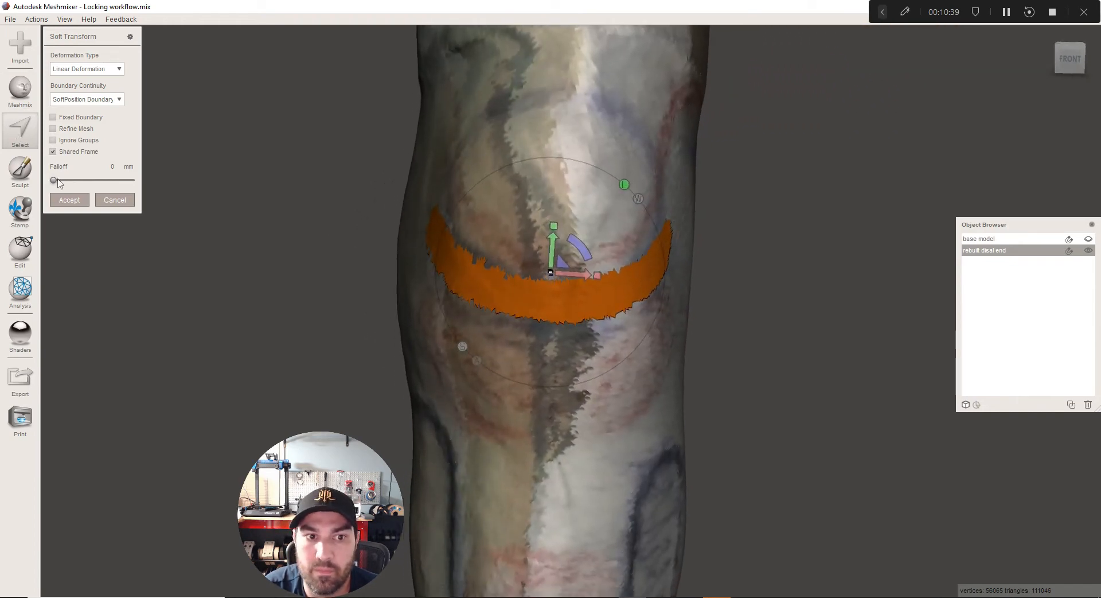
Widen the band's Soft Transform falloff to 14.65 mm, apply the transform, and leave selection mode
drag(56, 181, 65, 181)
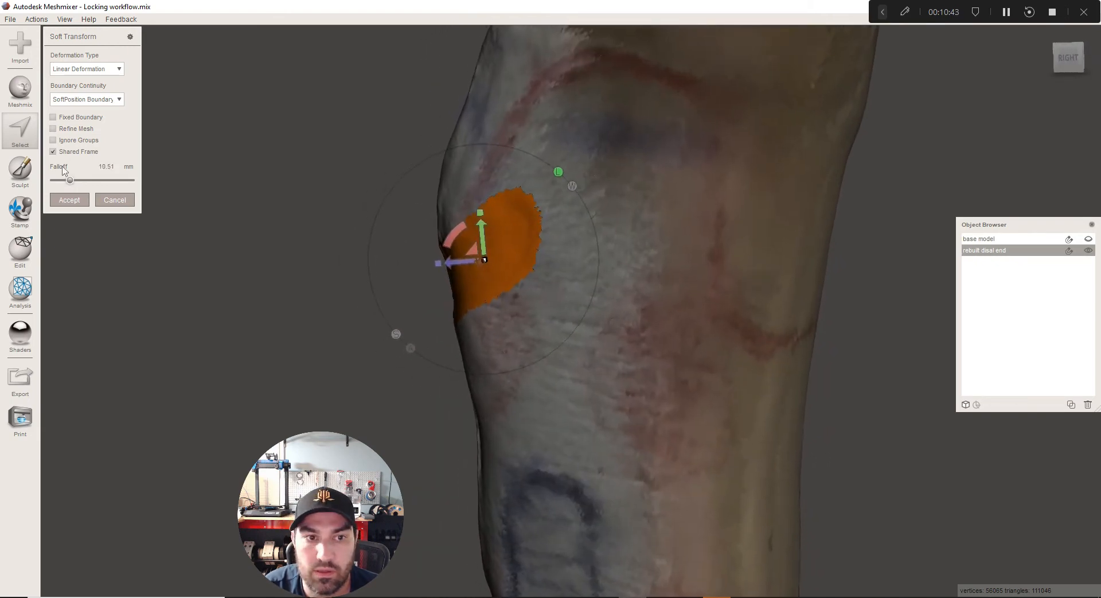
drag(76, 182, 58, 178)
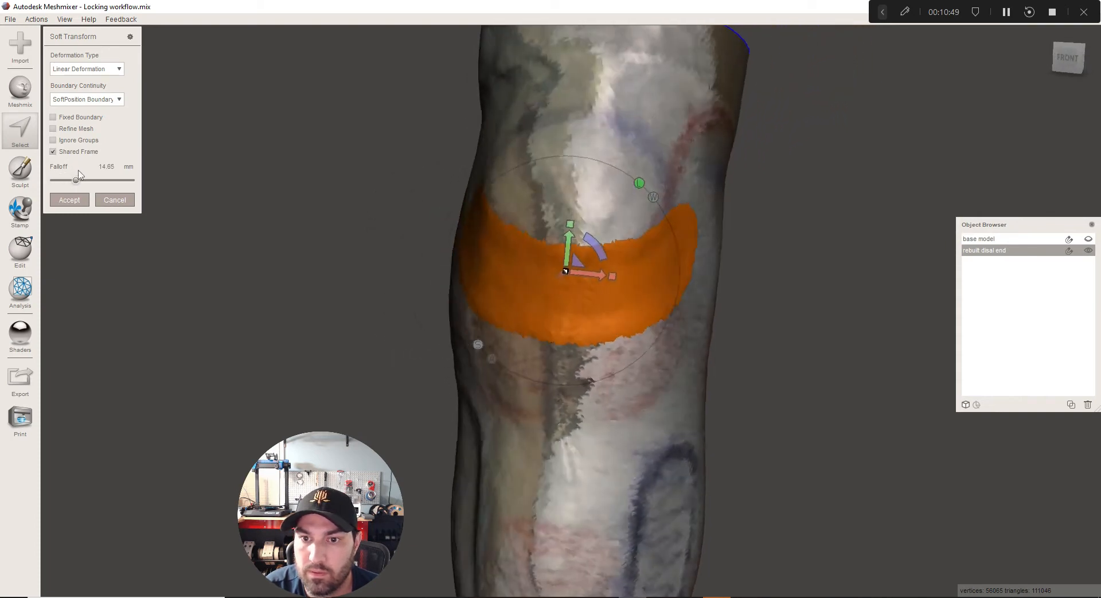
click(69, 198)
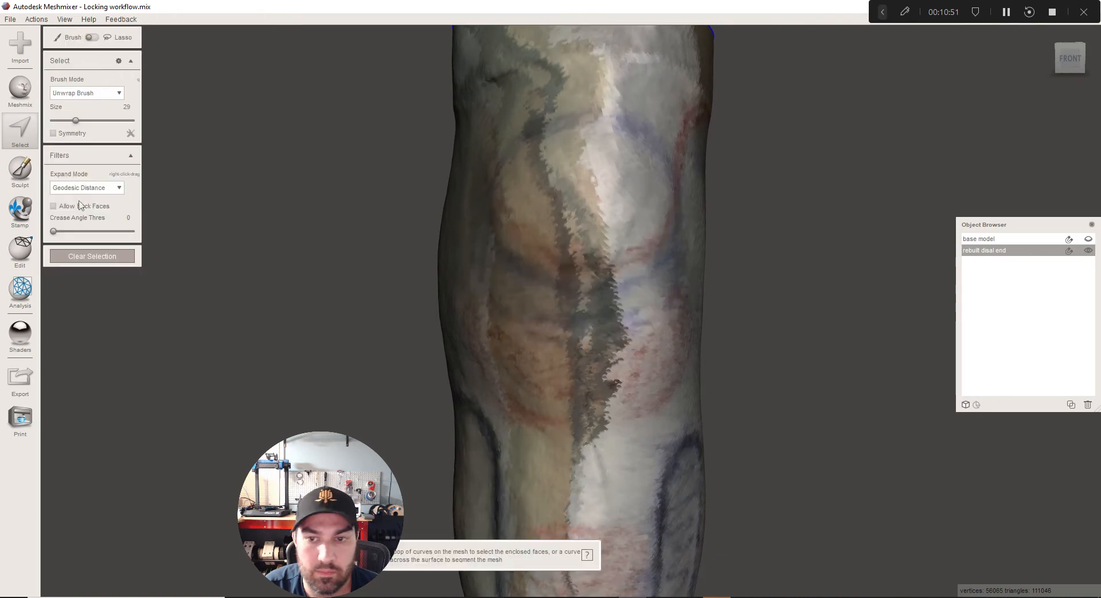
key(Escape)
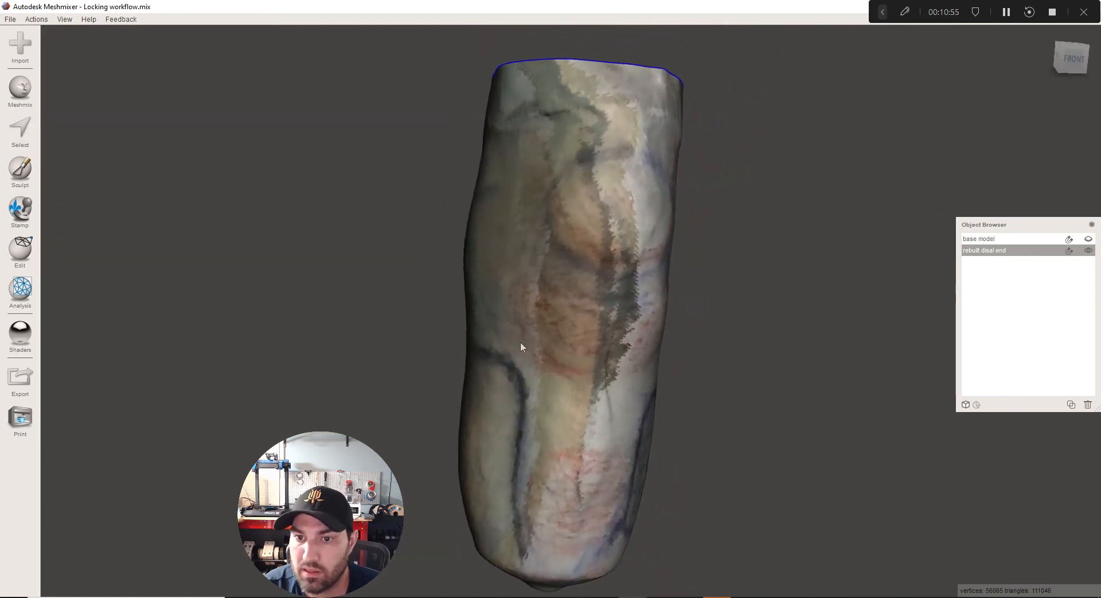
Select a horizontal patch on the limb's left side above the knee, using a selection brush of size 43
click(28, 142)
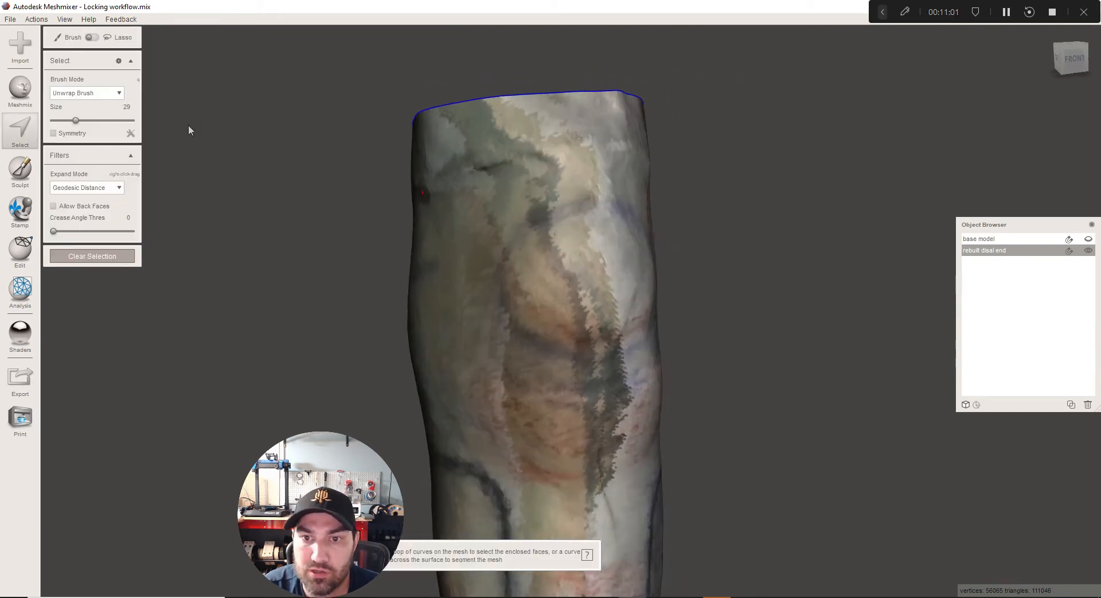
click(87, 120)
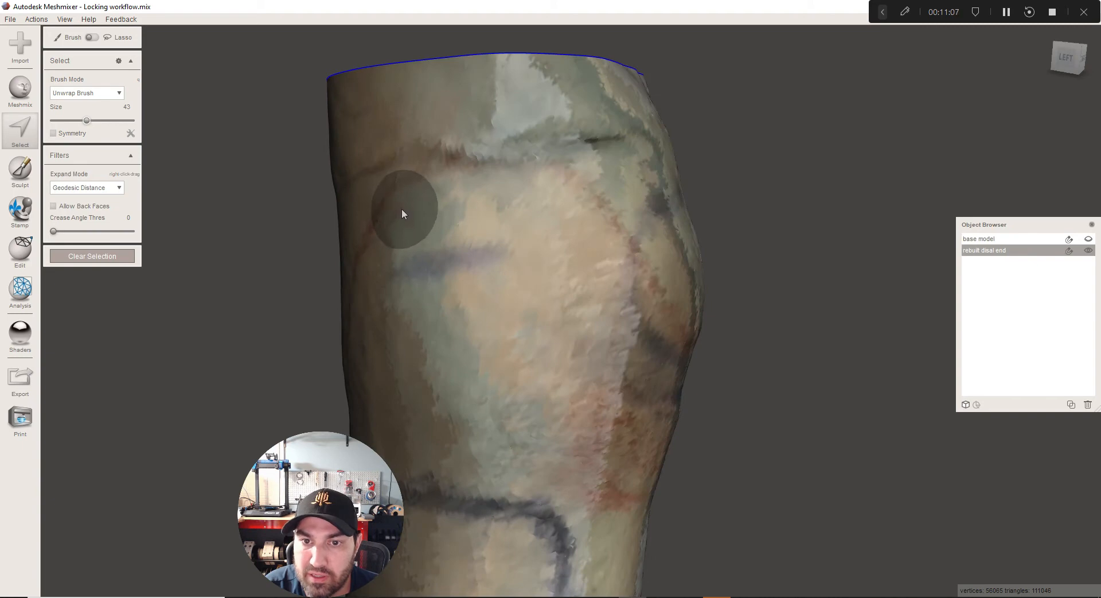
mouse_move(402, 208)
mouse_down()
mouse_move(501, 187)
mouse_move(552, 191)
mouse_up()
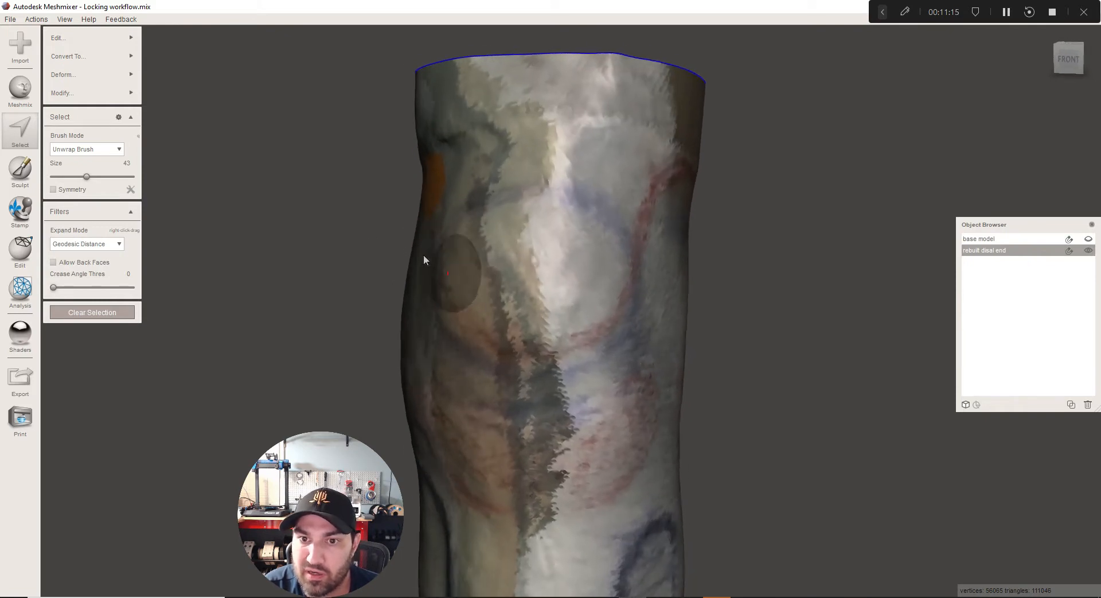
Soft-transform the left-side patch inward with zero falloff, widen the falloff to 37.32 mm, and apply it
mouse_move(110, 72)
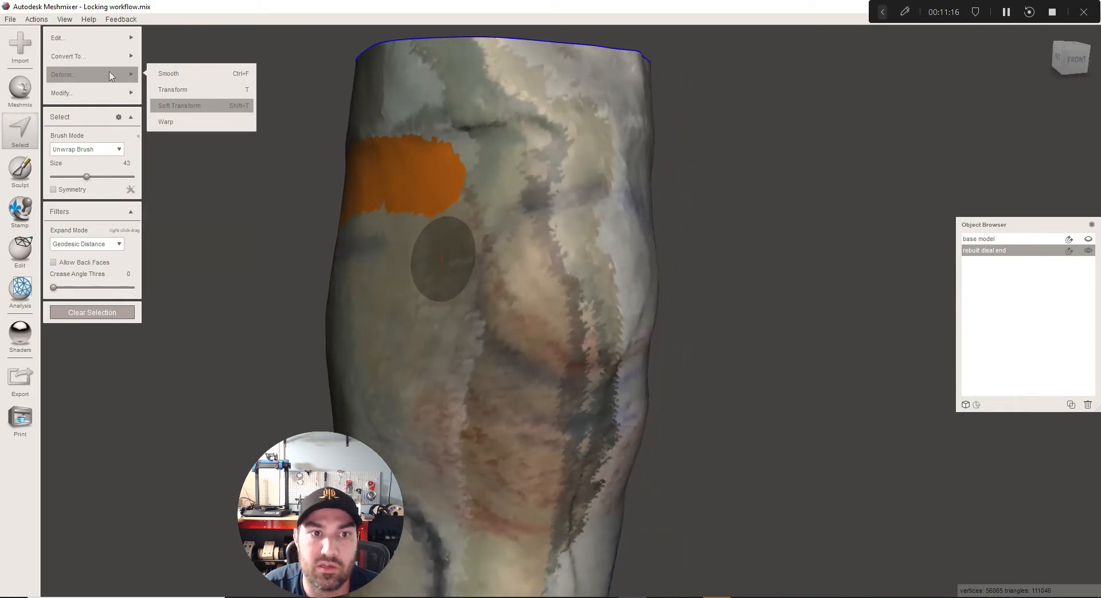
click(194, 105)
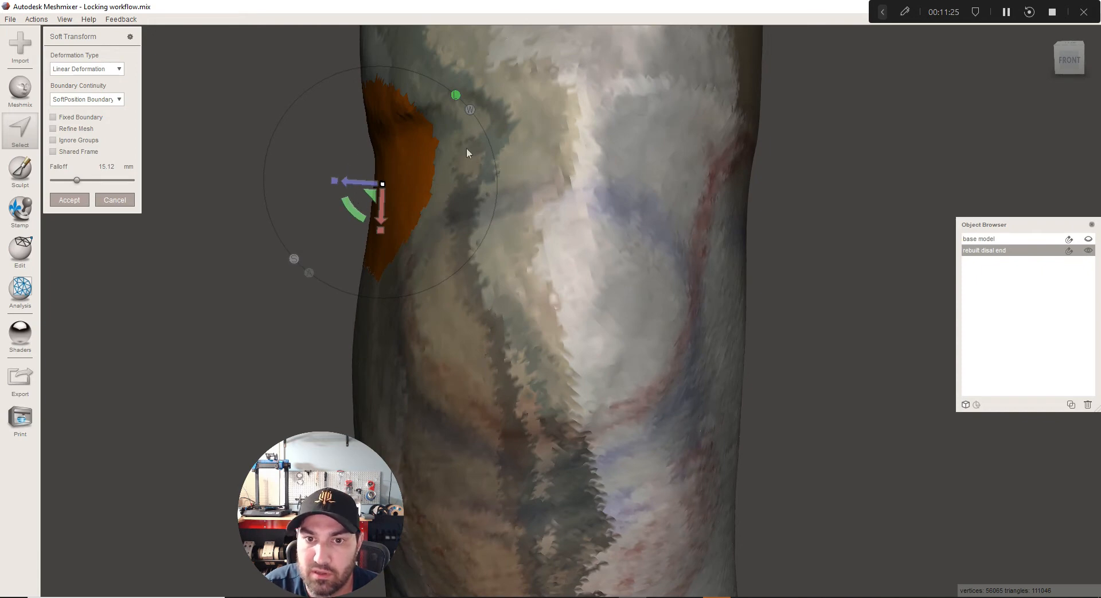
drag(78, 180, 49, 181)
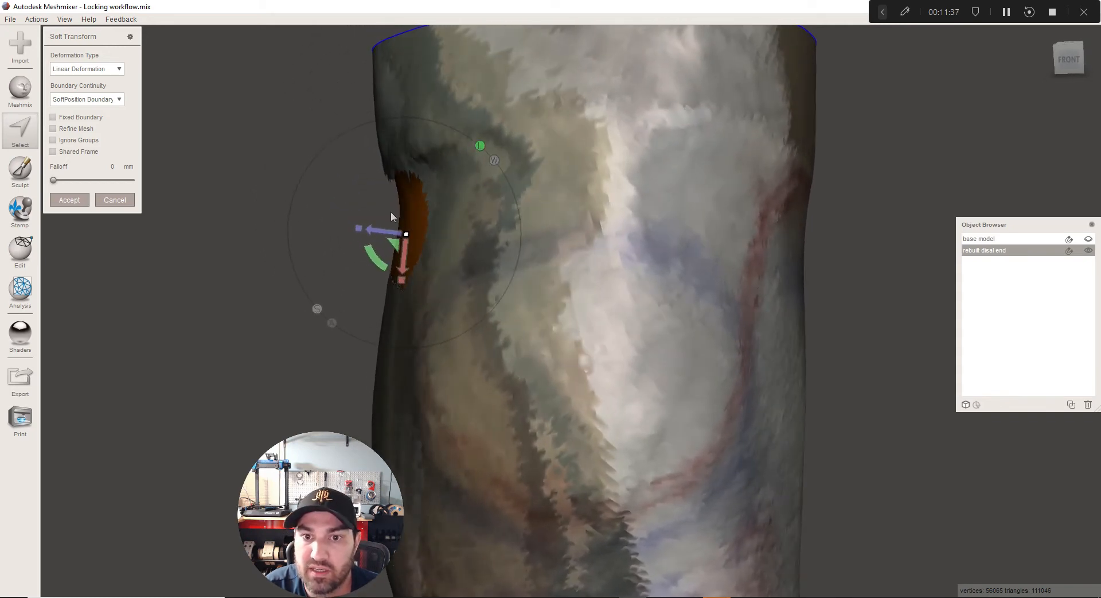
right_drag(408, 170, 644, 247)
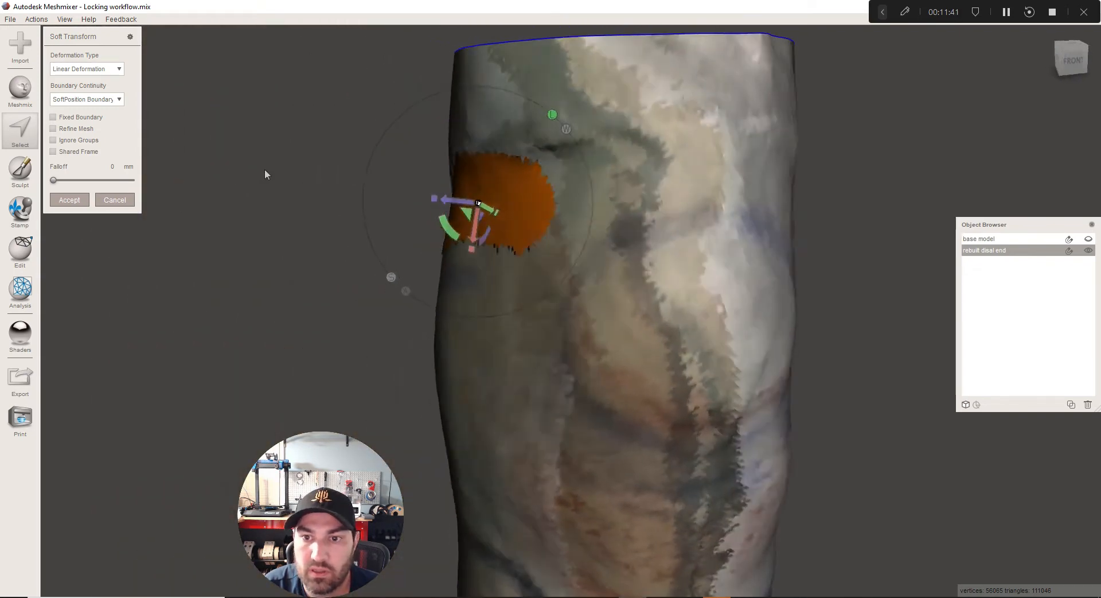
drag(53, 181, 112, 180)
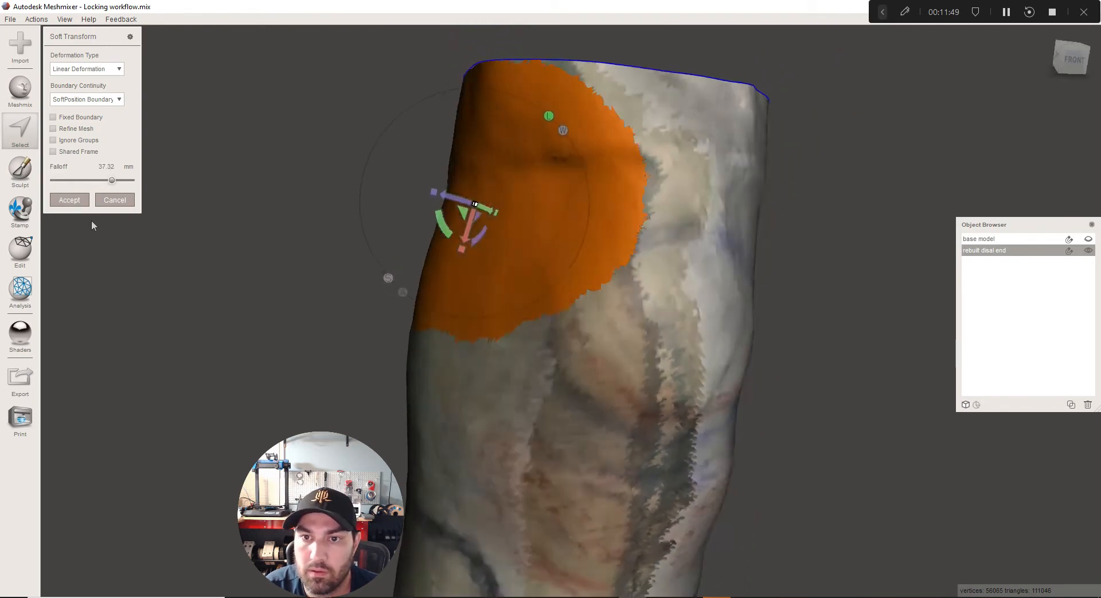
click(64, 200)
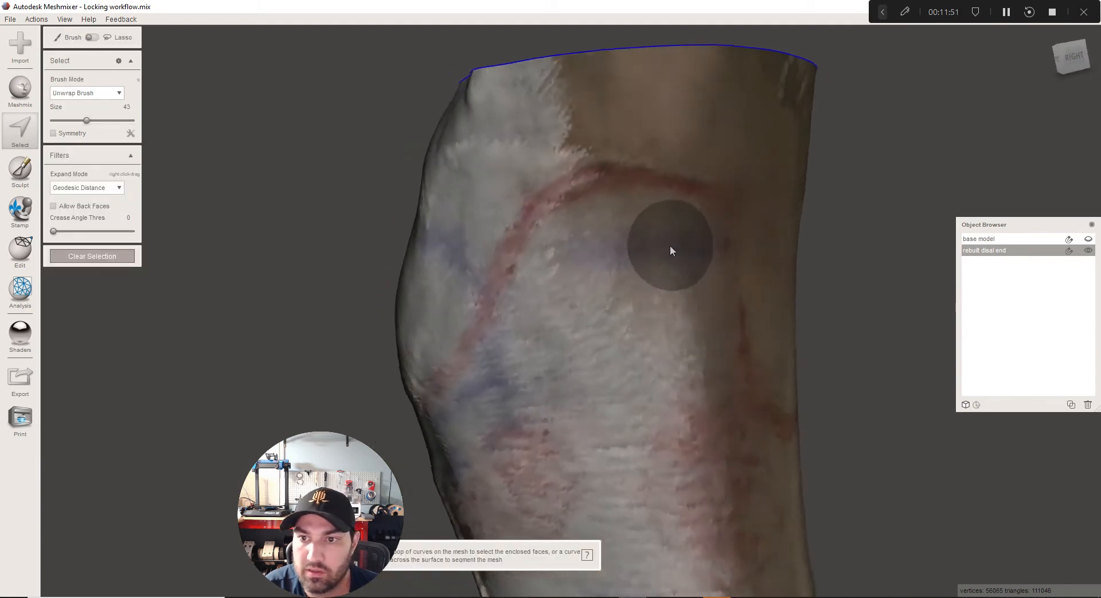
Select a band along the upper red line on the limb's right side above the knee, using a brush of size 36
middle_drag(536, 200, 497, 215)
drag(86, 120, 82, 120)
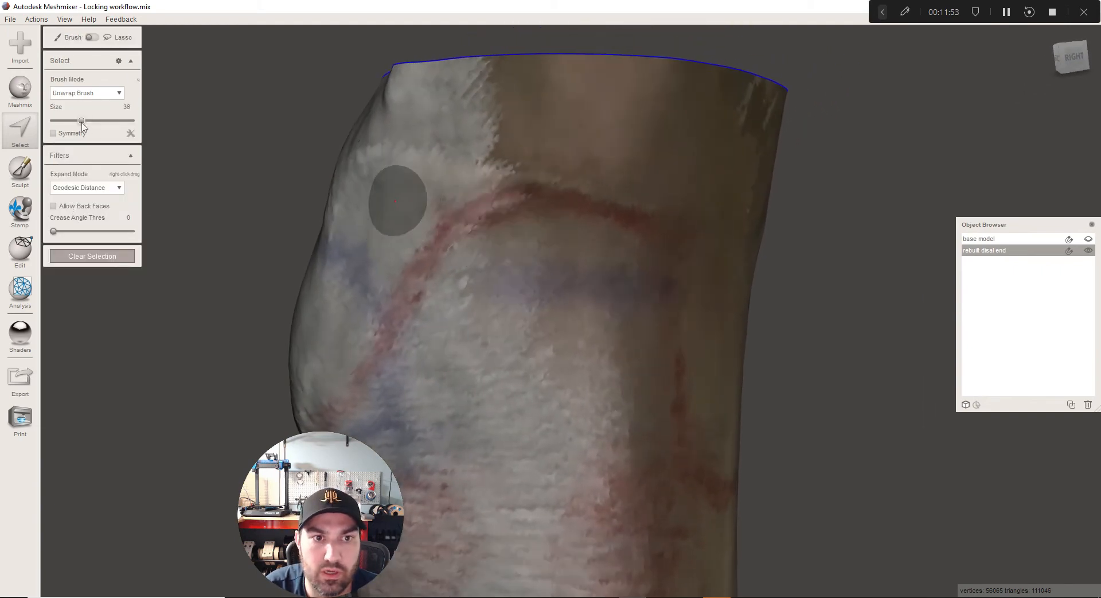
middle_drag(539, 230, 536, 239)
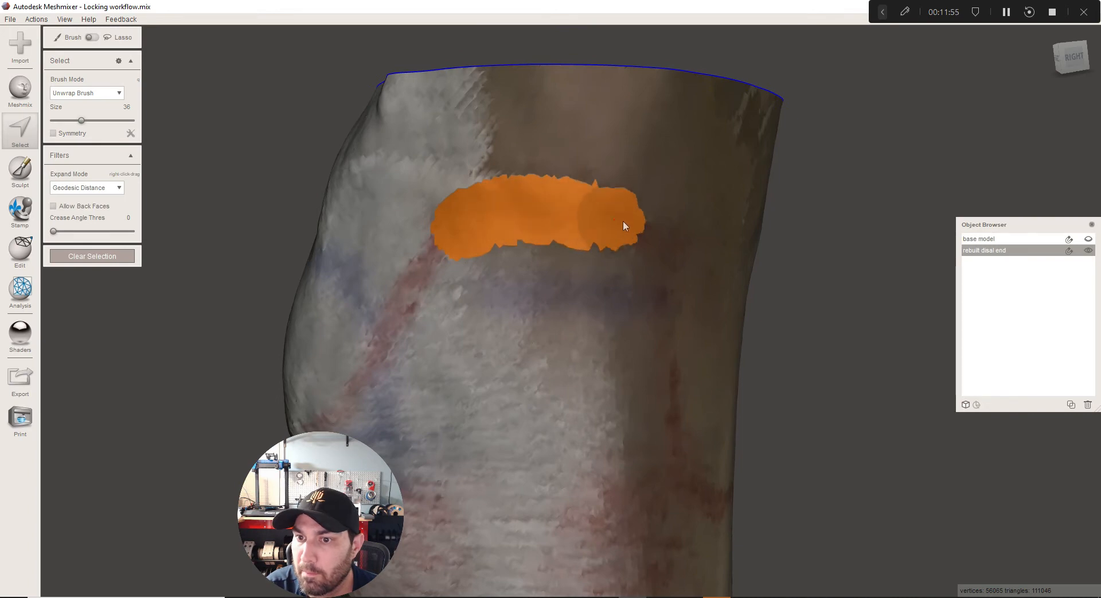
mouse_move(624, 221)
mouse_down()
mouse_move(643, 228)
mouse_move(693, 335)
mouse_move(714, 342)
mouse_up()
Start a Soft Transform on the right-side band with 0 mm falloff, push it inward, and adjust its angle
mouse_move(47, 70)
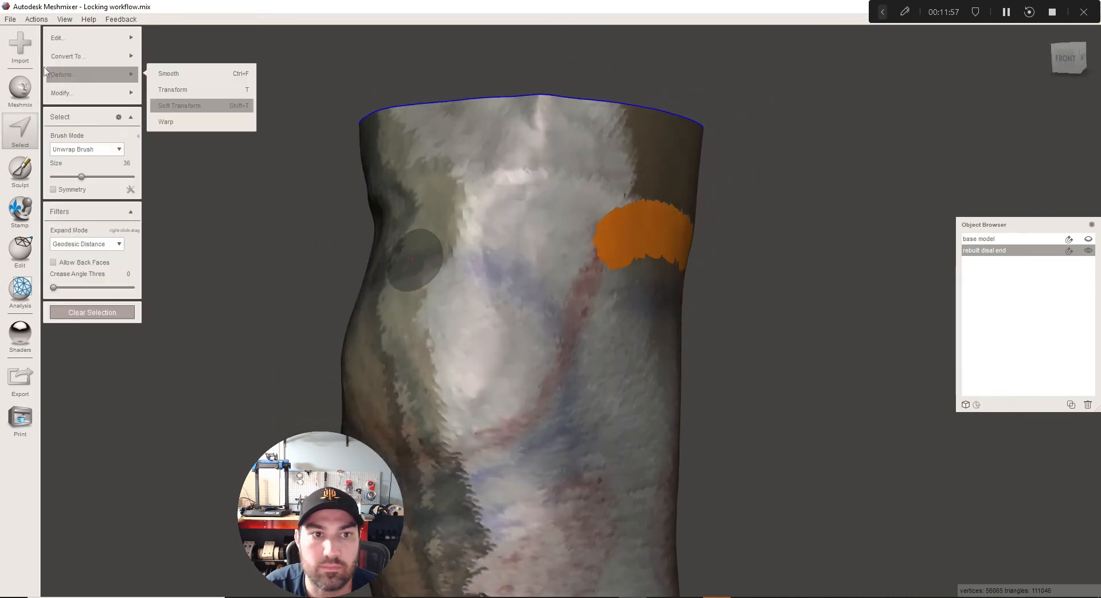
drag(79, 180, 23, 178)
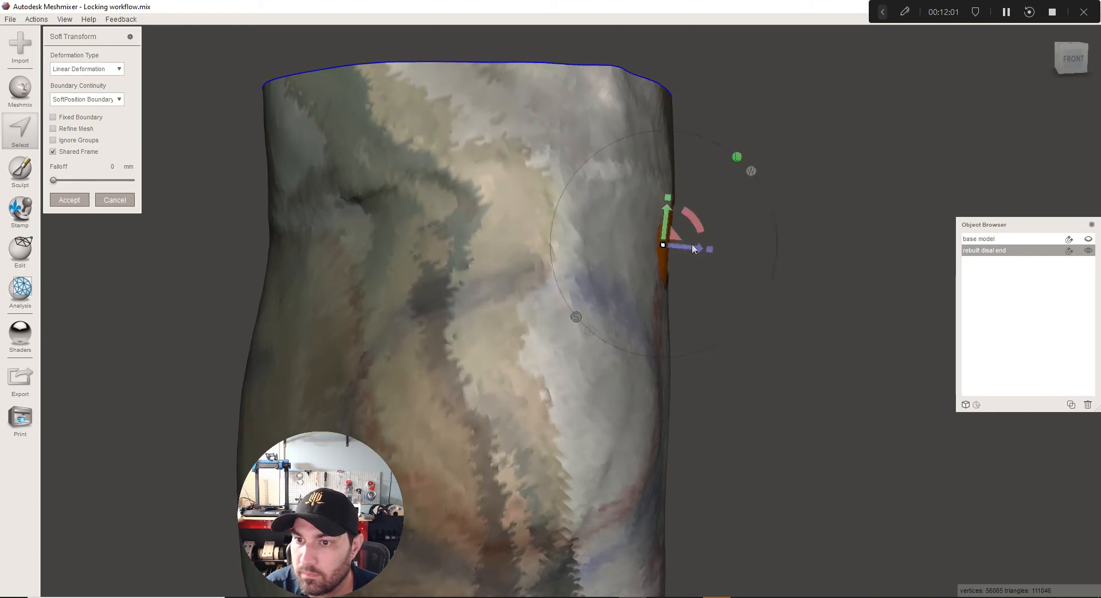
drag(694, 218, 693, 220)
right_drag(786, 270, 668, 284)
scroll(668, 284, down, 5)
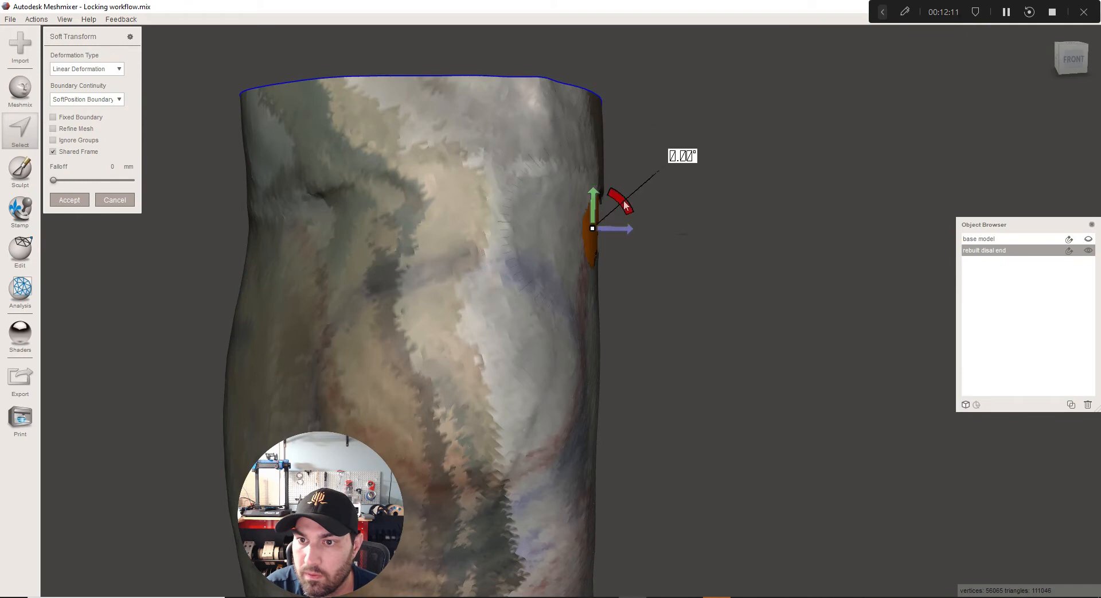
drag(623, 204, 624, 204)
right_drag(624, 204, 591, 201)
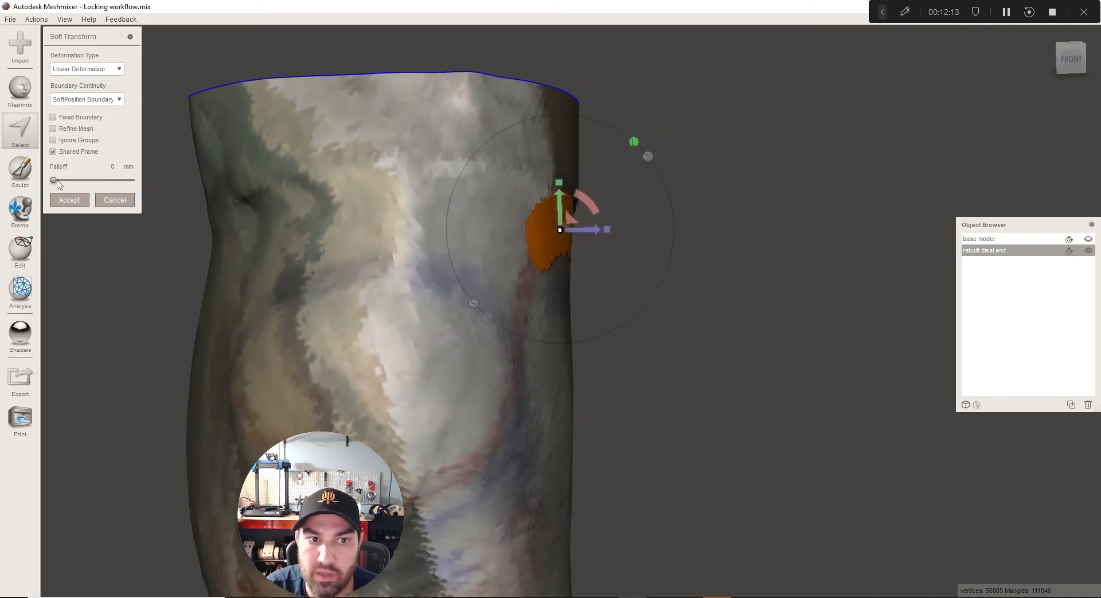
Widen the right-side band's falloff to 22.1 mm, apply the transform, and save the file
drag(85, 179, 89, 179)
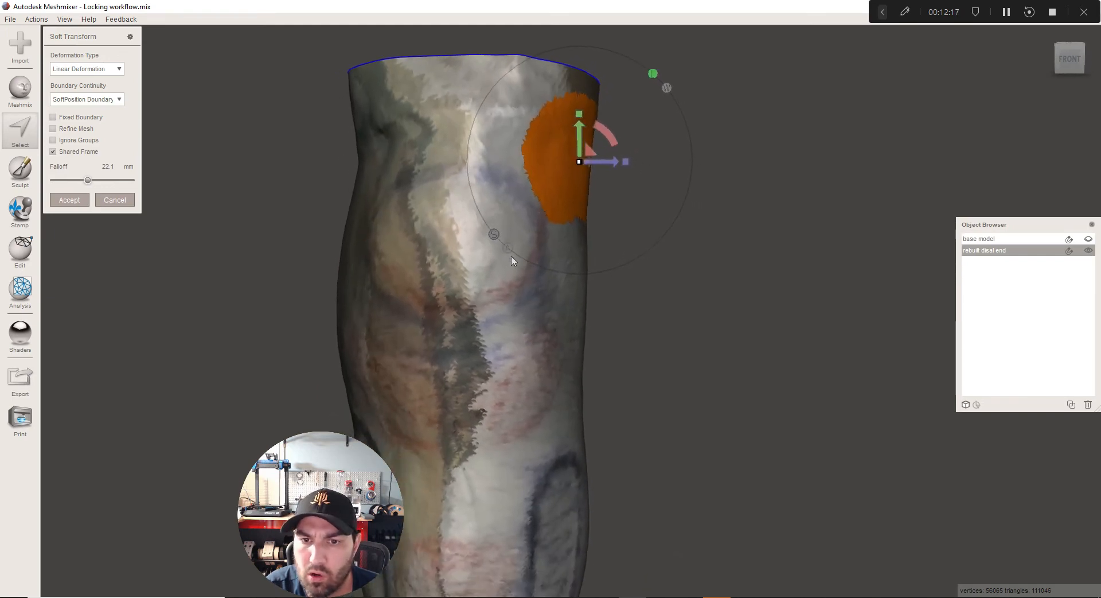
click(70, 199)
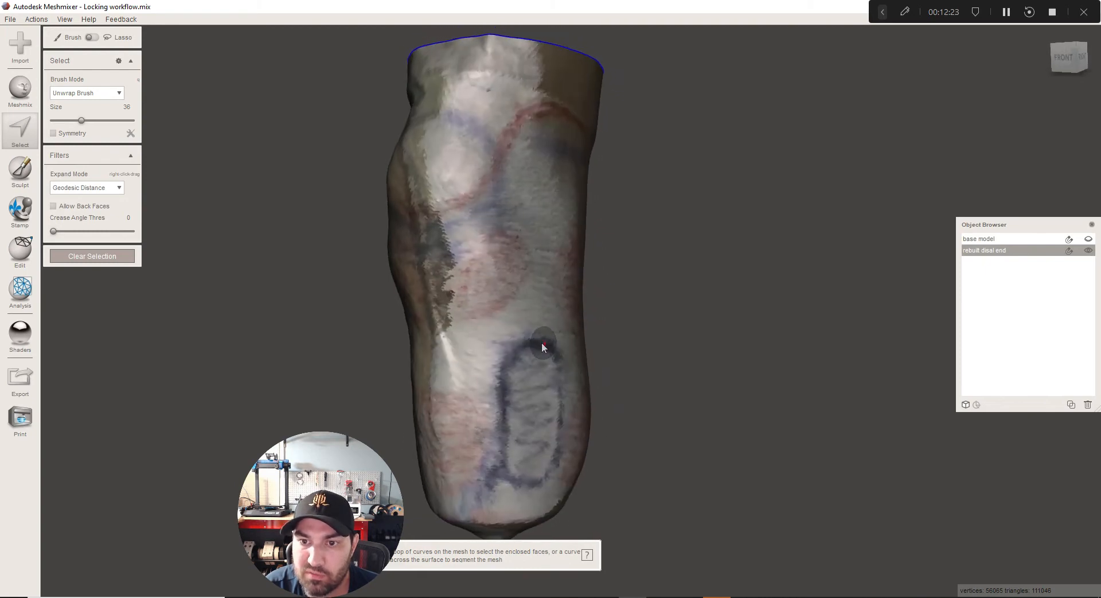
click(9, 19)
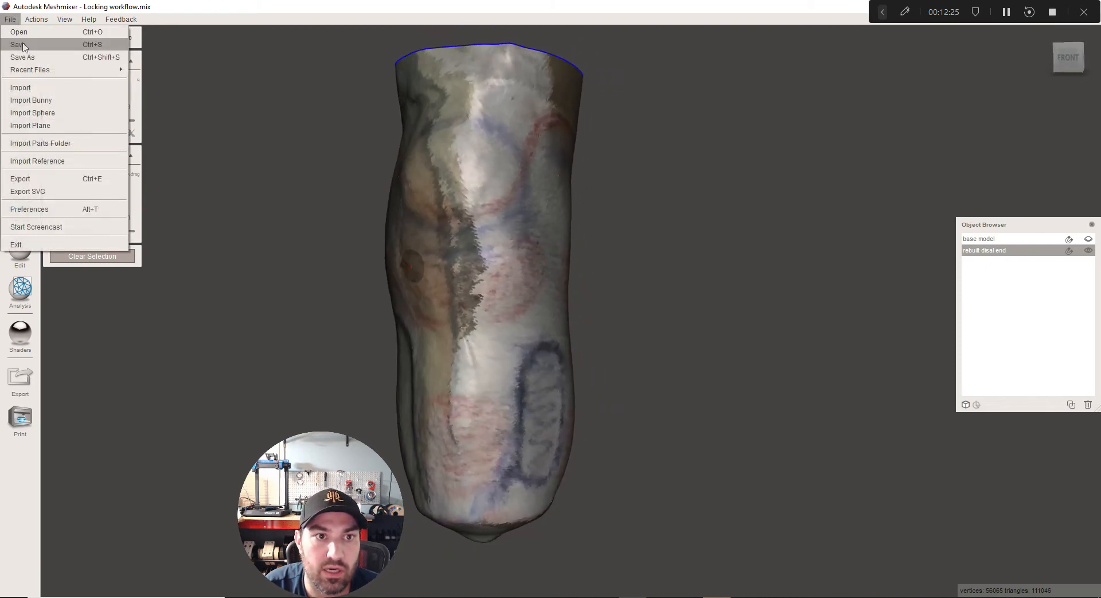
click(18, 45)
Select a patch over the red marking on the limb's right side, soft-transform it slightly outward with 36.96 mm falloff, and apply it
scroll(523, 202, up, 5)
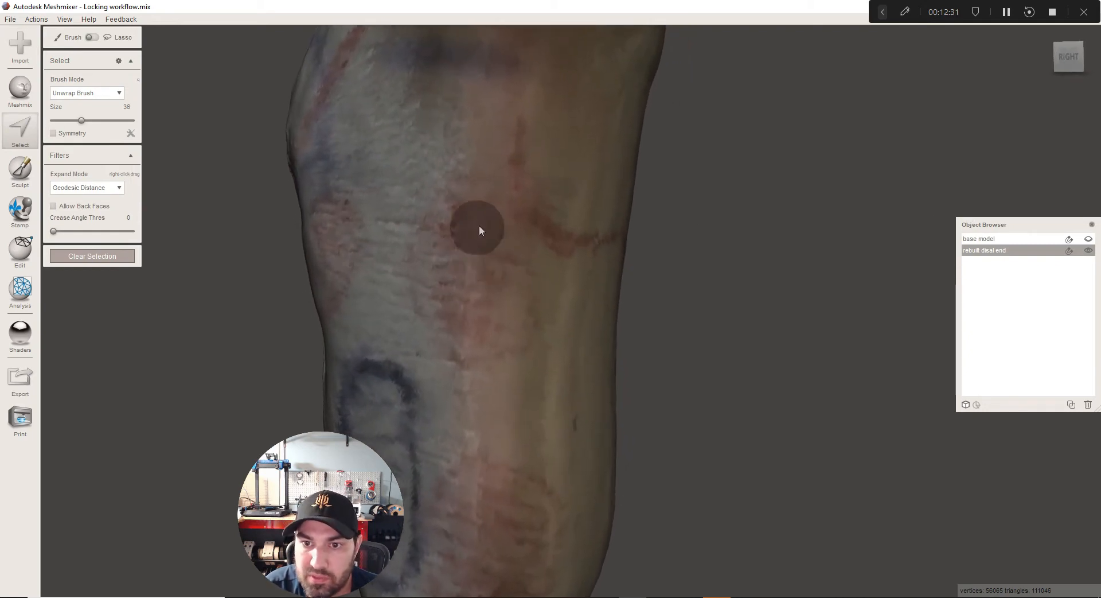
mouse_move(487, 208)
mouse_down()
mouse_move(443, 217)
mouse_move(427, 273)
mouse_up()
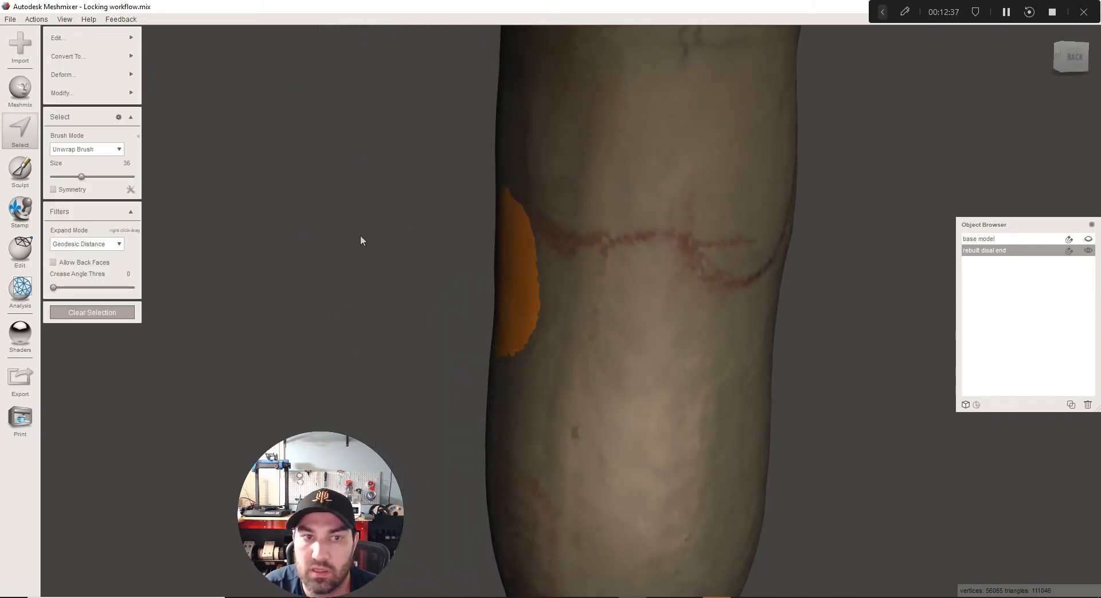
mouse_move(105, 80)
click(189, 105)
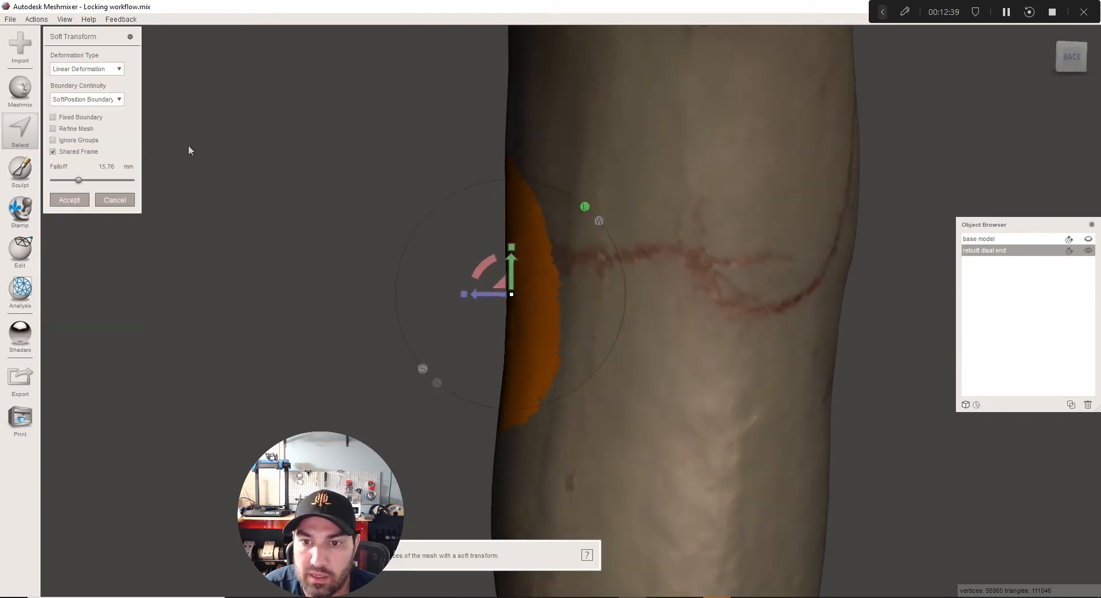
drag(490, 292, 483, 291)
right_drag(499, 292, 475, 293)
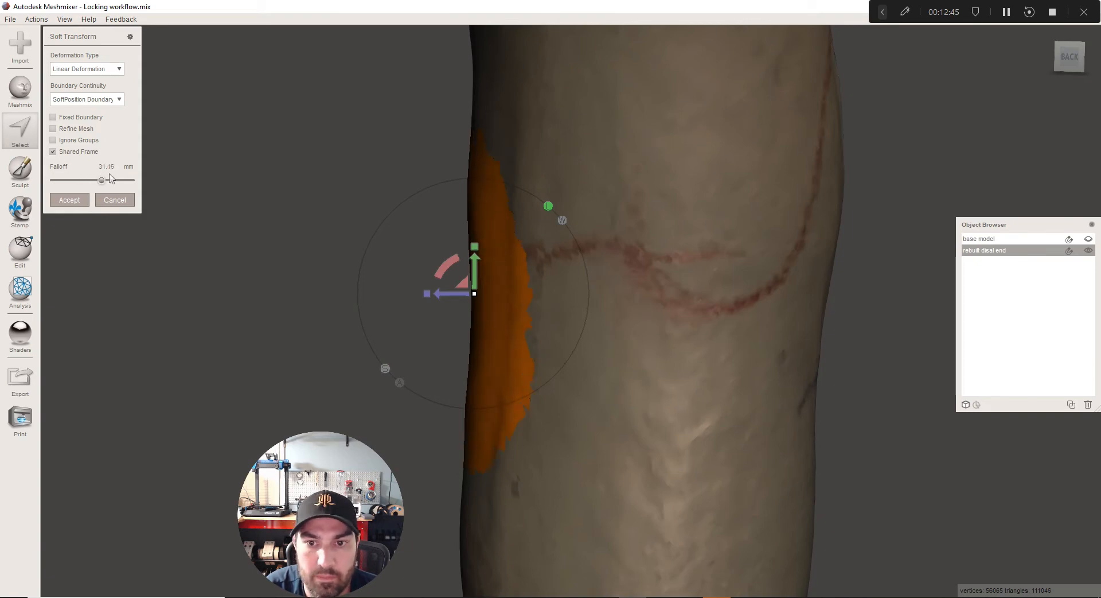
drag(109, 175, 112, 176)
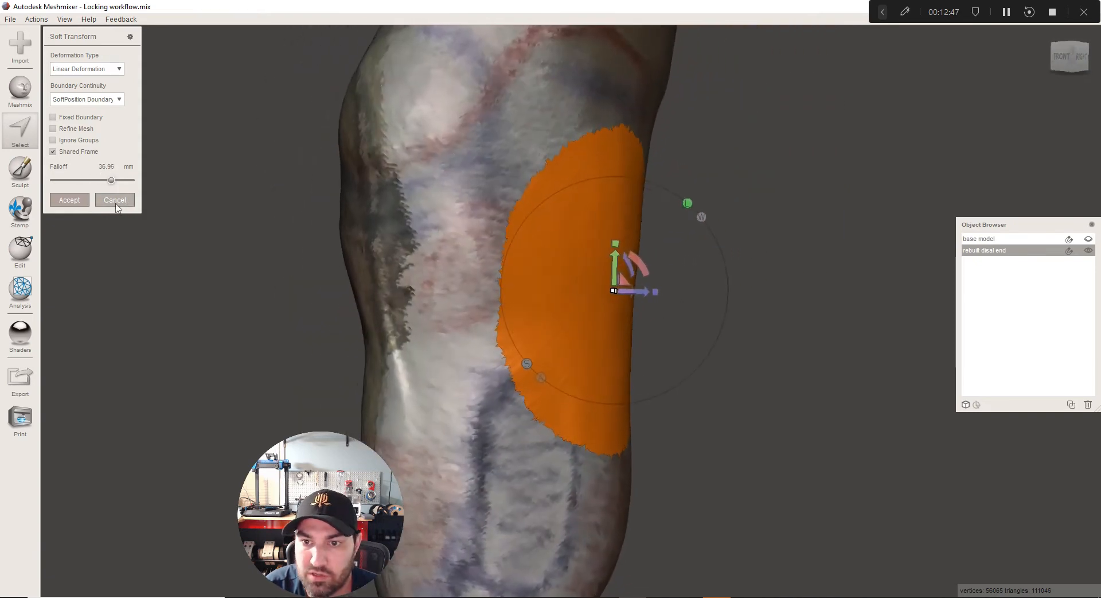
click(84, 200)
Select a smaller patch at the same right-side red marking, soft-transform it slightly outward with about 33 mm falloff, and apply it
mouse_move(521, 302)
right_down()
mouse_move(531, 311)
mouse_move(520, 320)
right_up()
drag(490, 283, 486, 324)
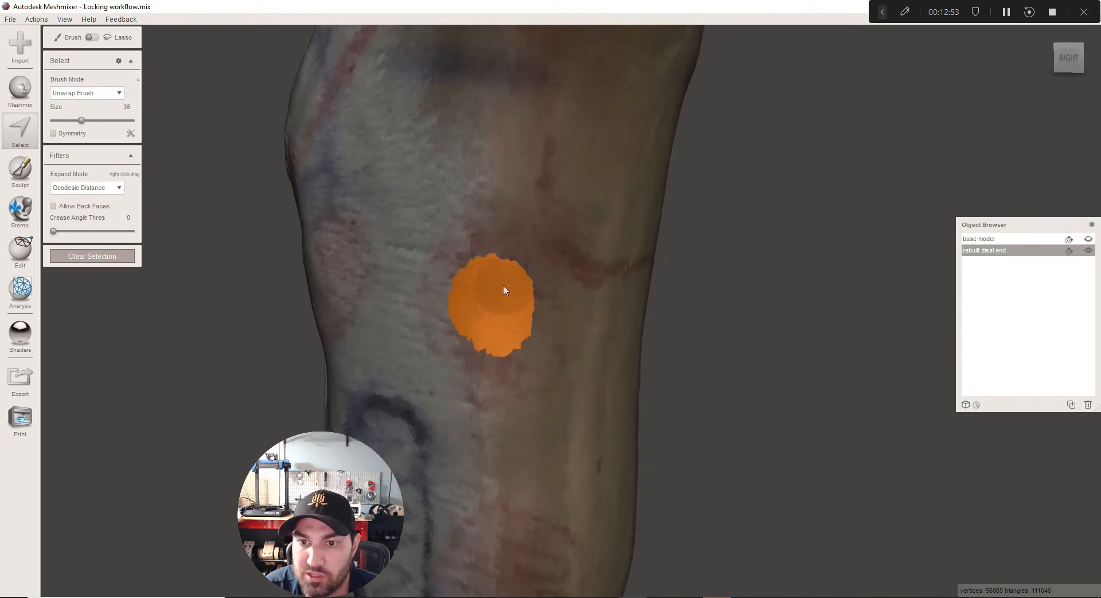
mouse_move(504, 285)
right_down()
mouse_move(501, 360)
mouse_move(512, 358)
mouse_move(449, 333)
right_up()
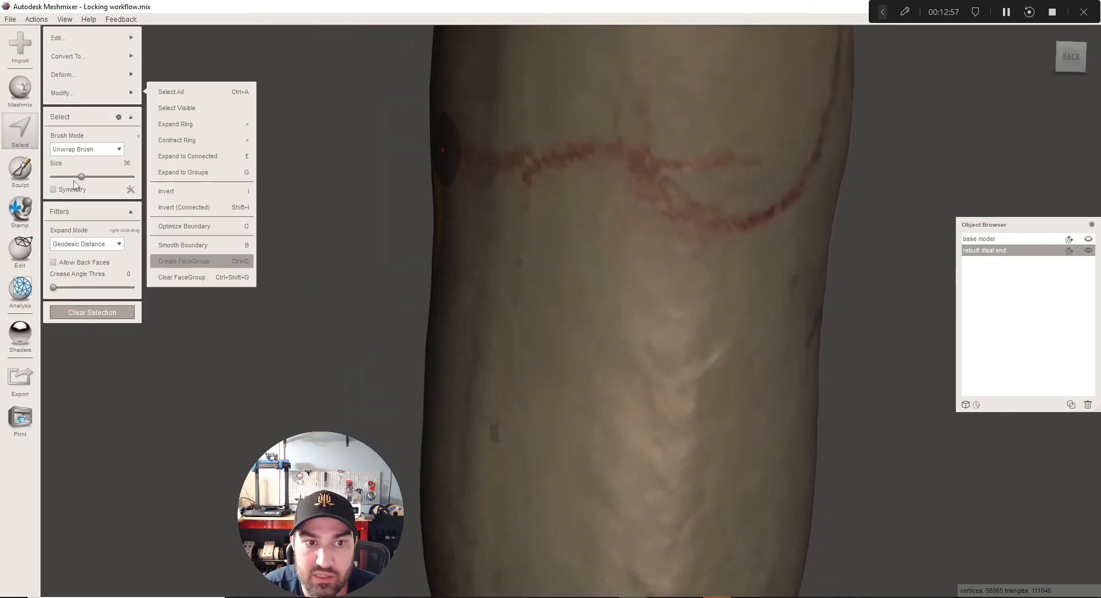
mouse_move(99, 75)
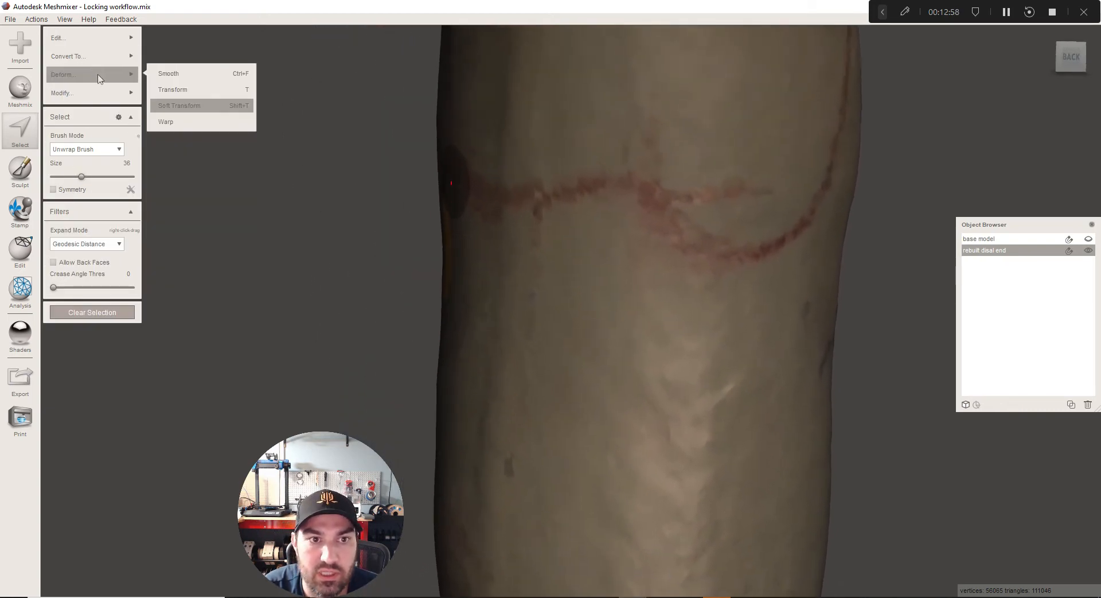
click(172, 109)
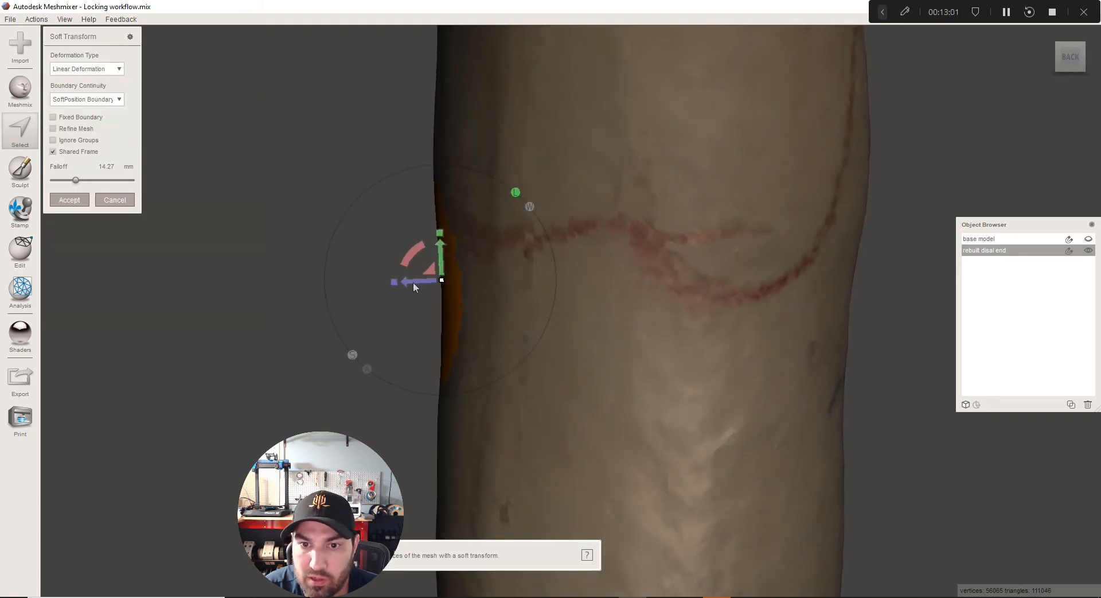
drag(413, 281, 407, 278)
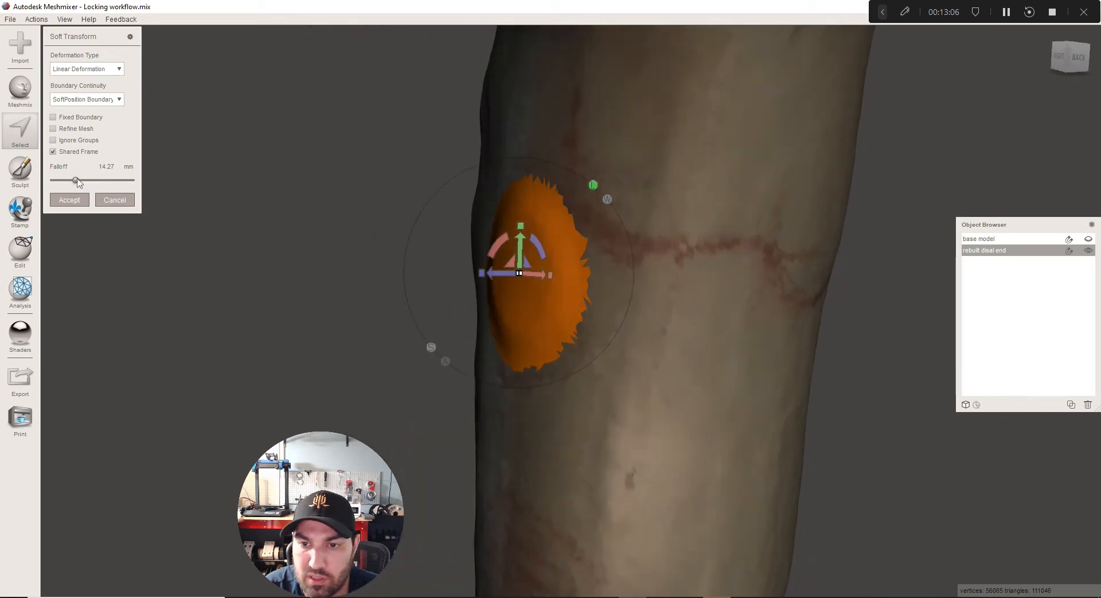
drag(79, 182, 106, 185)
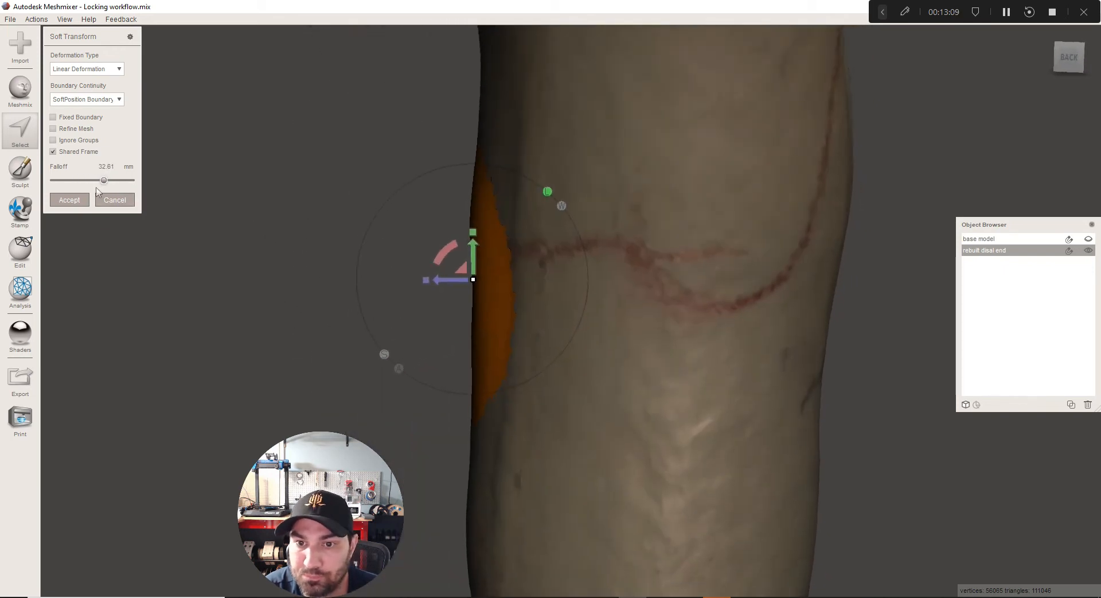
click(70, 199)
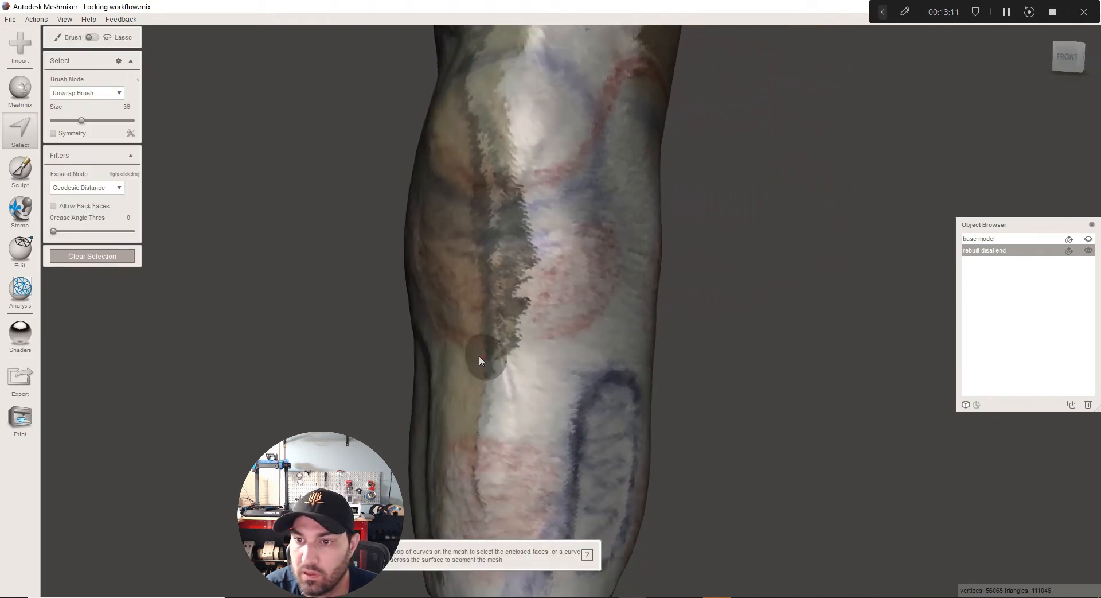
Compare the rebuilt limb with the base model, hide the base, and examine the distal front profile from the side
click(1053, 240)
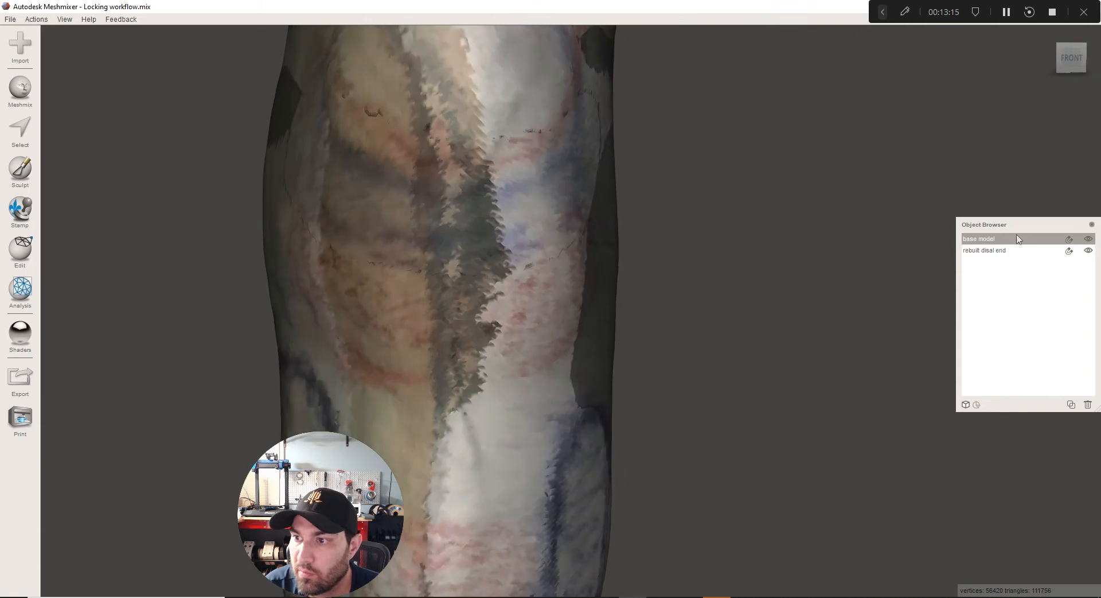
click(1088, 239)
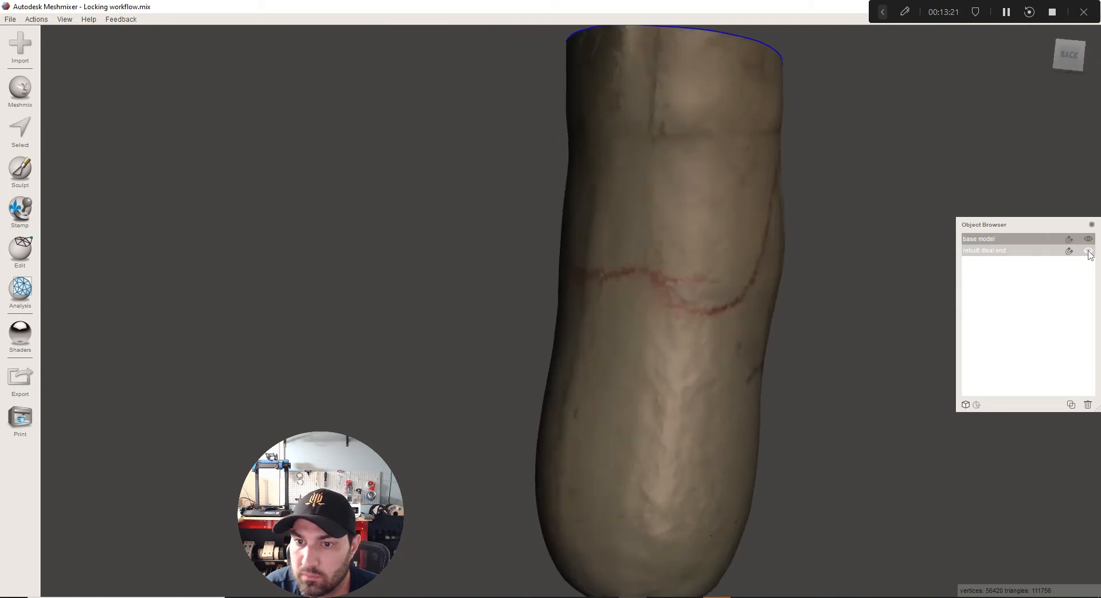
click(1087, 239)
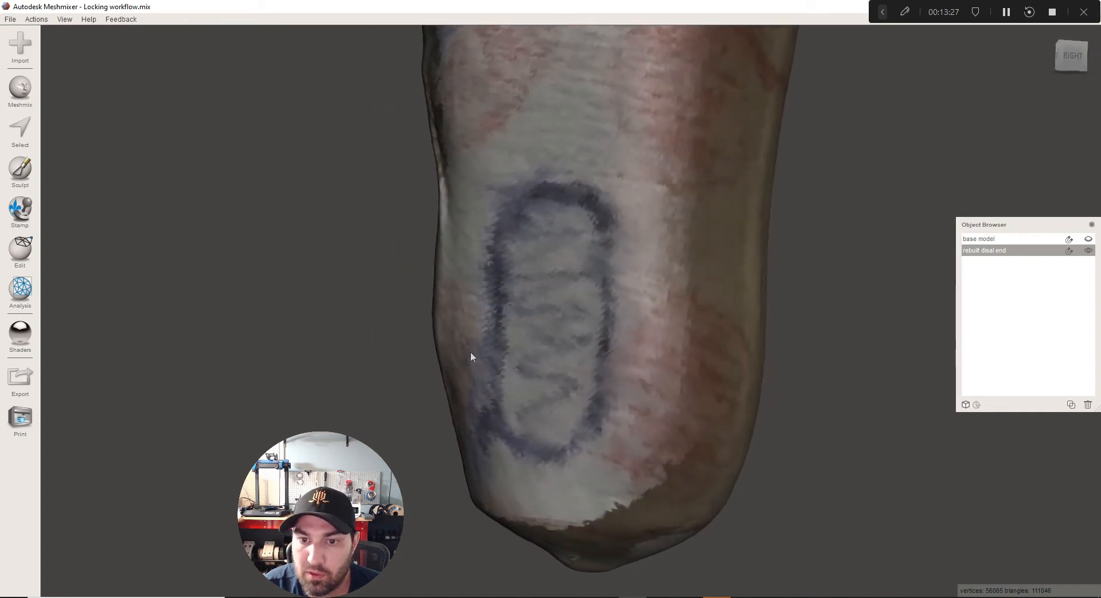
scroll(459, 343, down, 3)
middle_drag(469, 293, 468, 316)
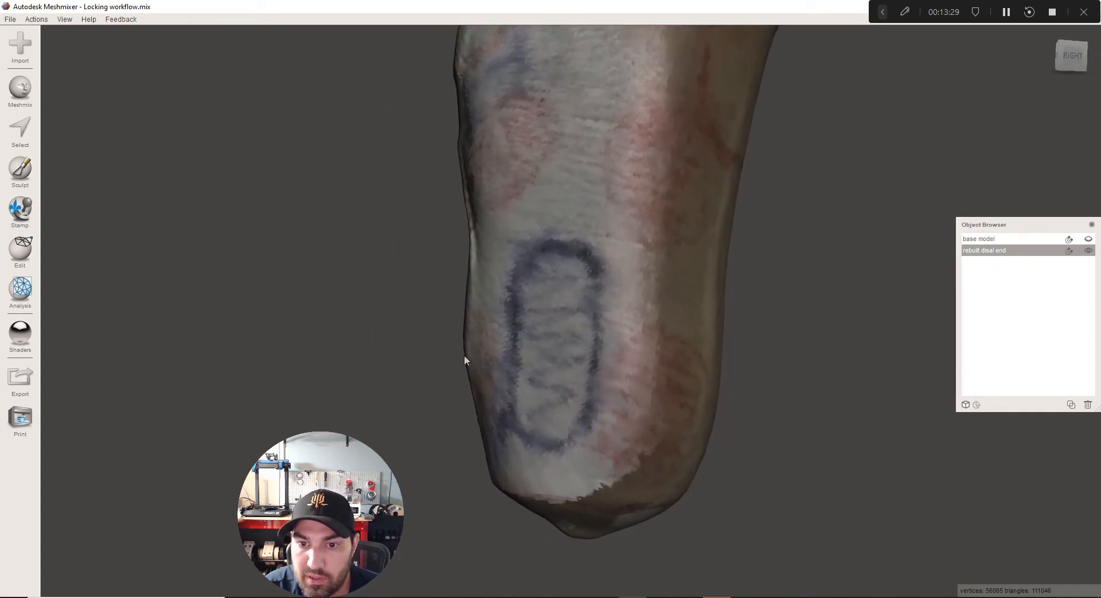
right_drag(479, 380, 487, 383)
right_drag(470, 370, 453, 353)
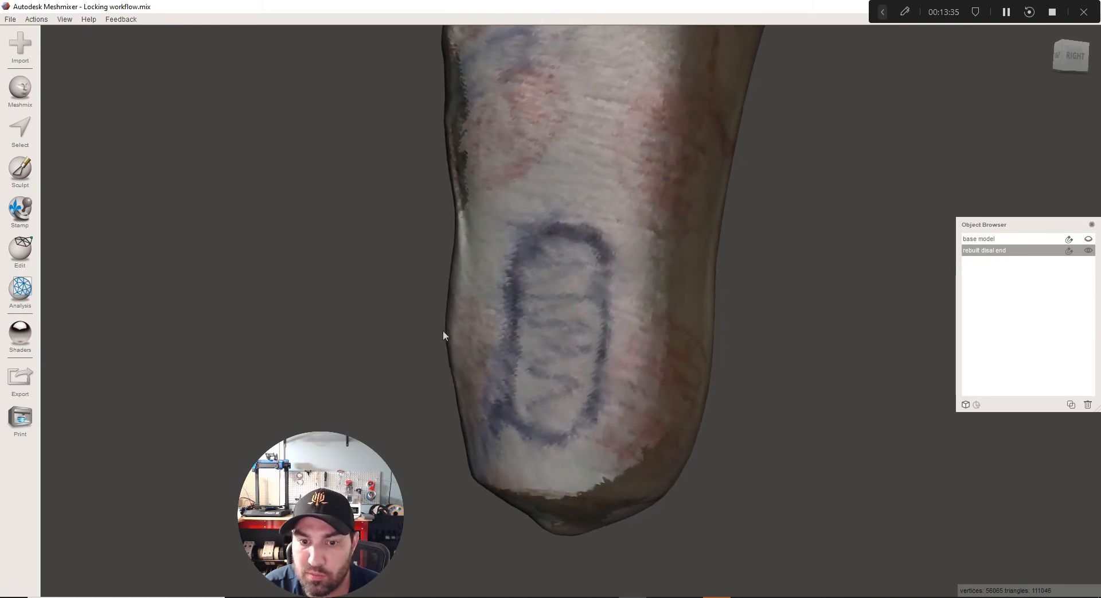
right_drag(443, 329, 447, 340)
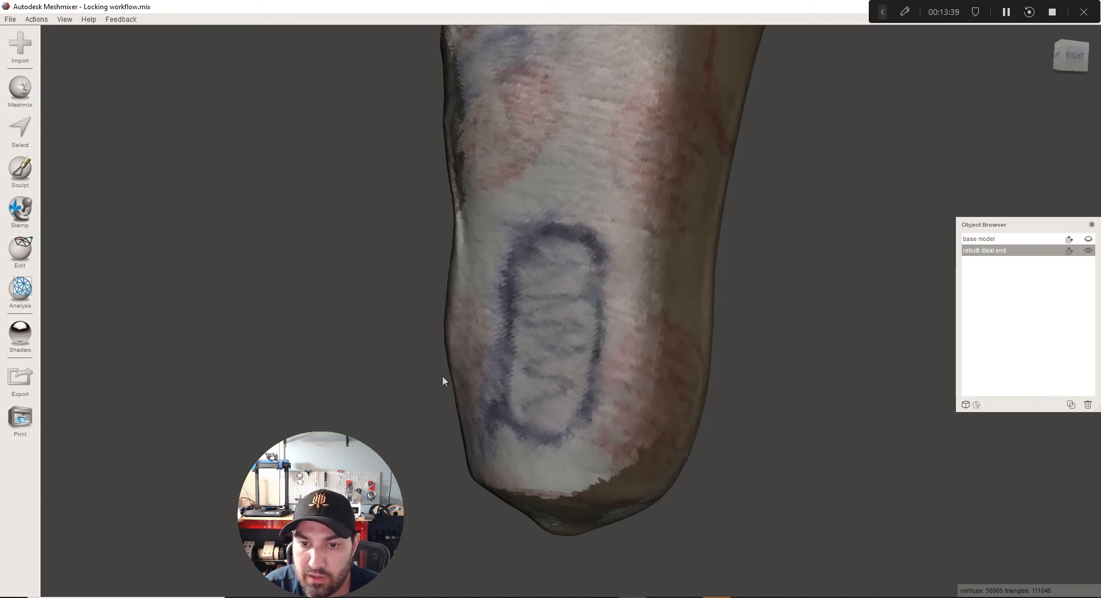
right_drag(451, 398, 492, 213)
mouse_move(570, 459)
right_down()
mouse_move(558, 469)
mouse_move(427, 336)
right_up()
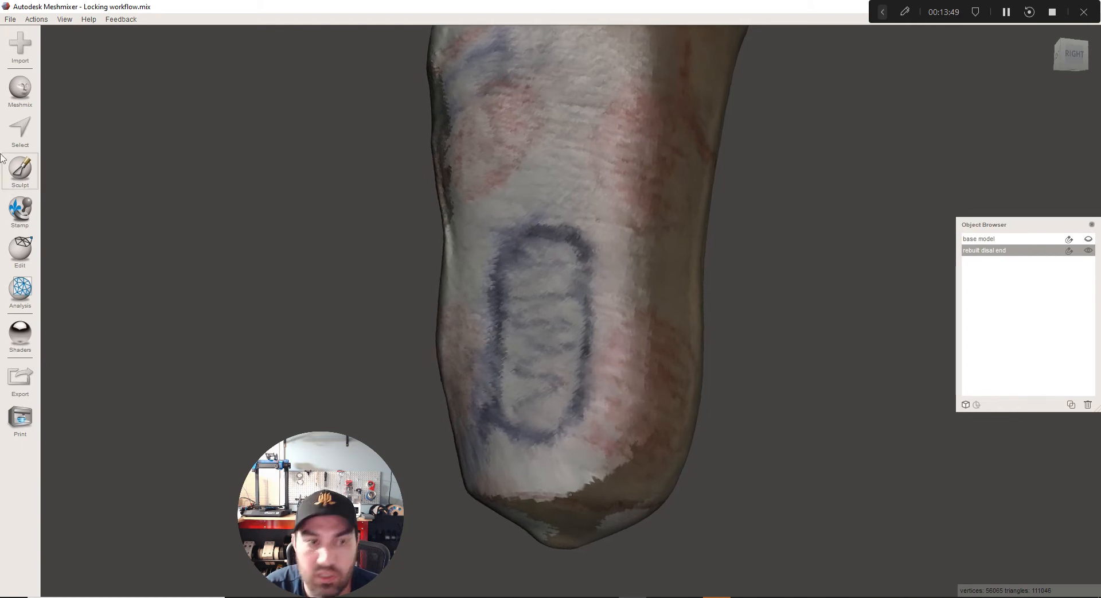
Select a horizontal band across the red-marked area on the limb's distal front with the size 36 brush
click(20, 130)
right_drag(414, 305, 490, 301)
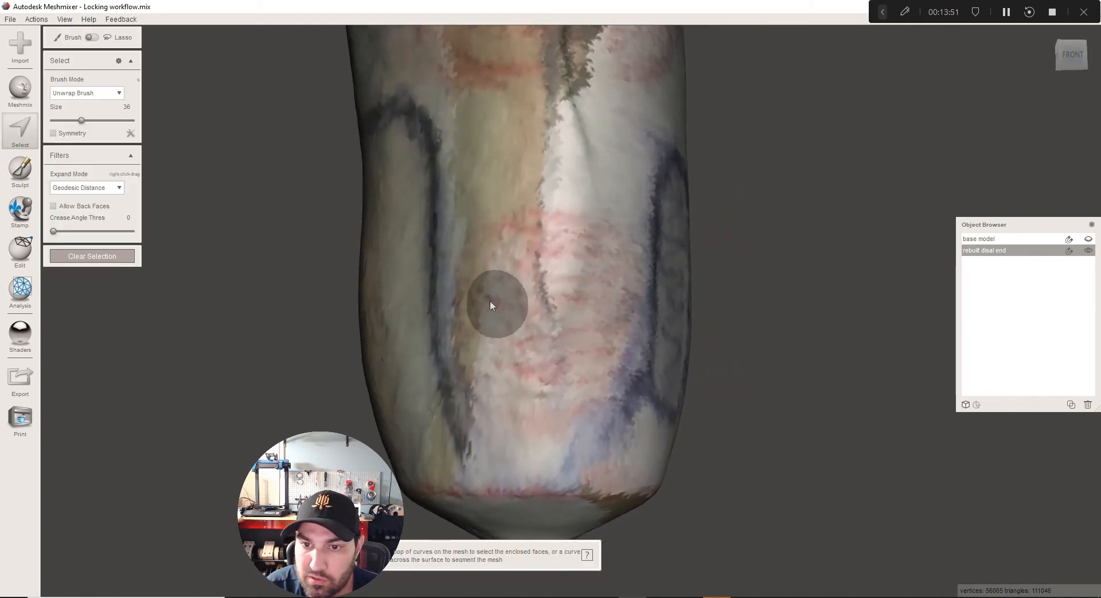
click(489, 311)
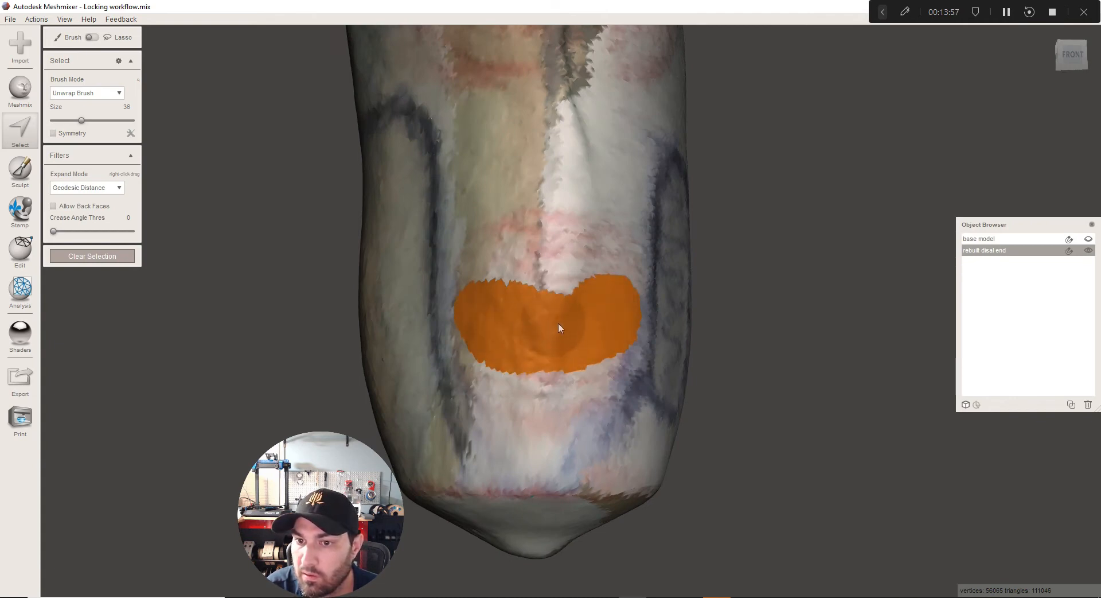
right_drag(562, 352, 462, 373)
Soft-transform the distal front band outward with Shared Frame turned off, adjust its angle, and apply it
click(100, 75)
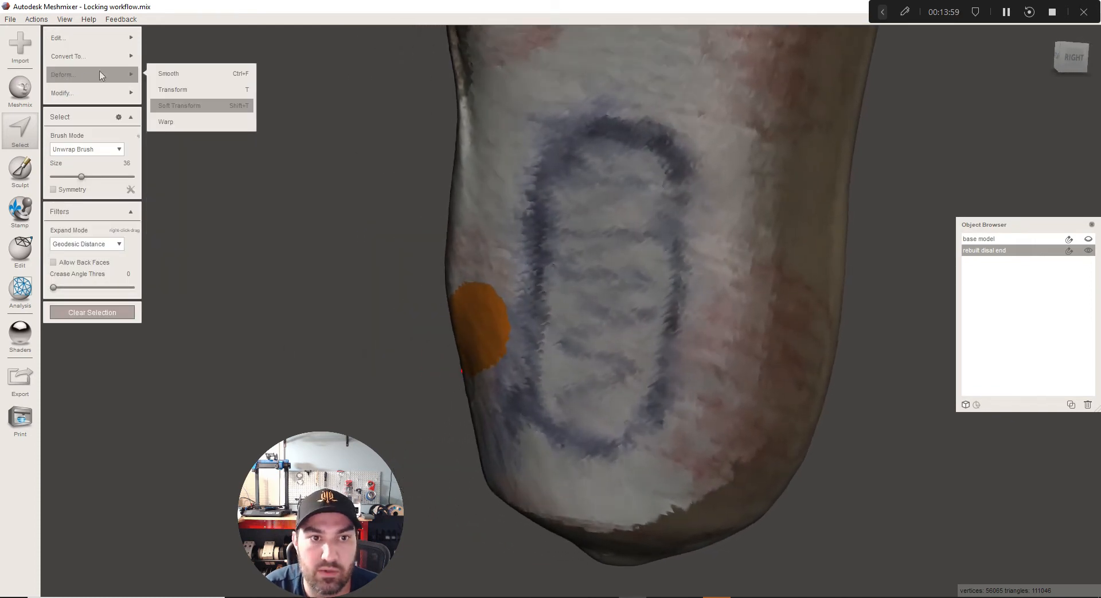
click(179, 106)
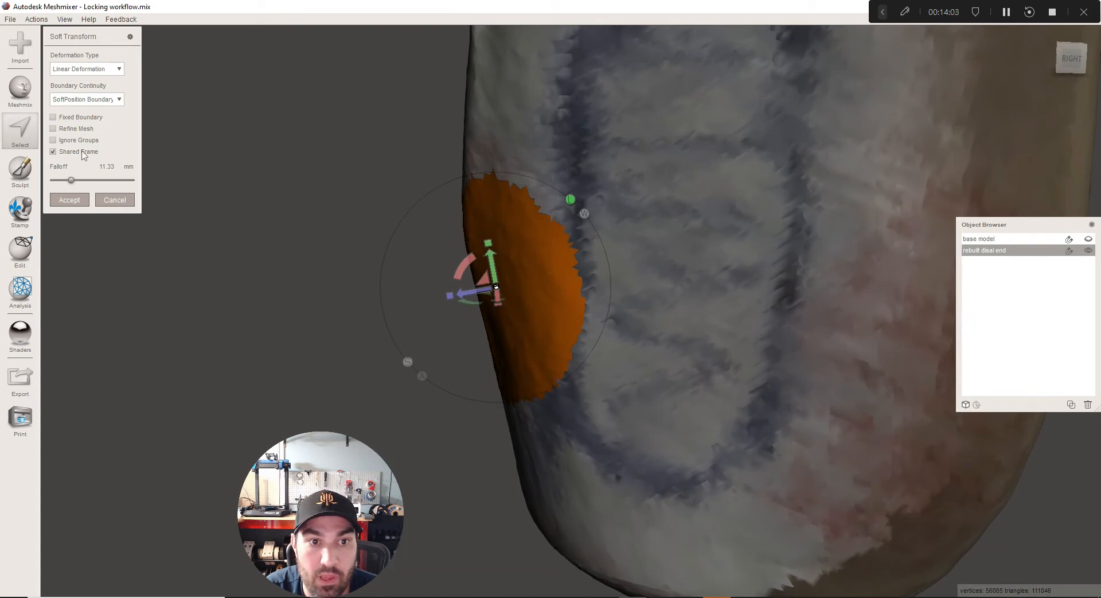
click(84, 154)
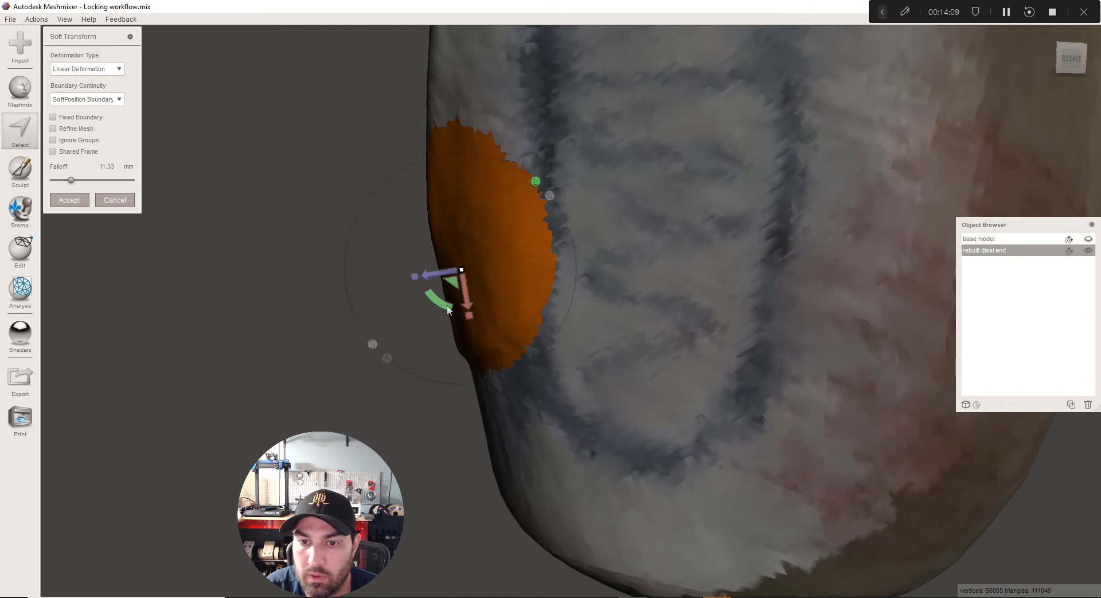
right_drag(449, 309, 446, 297)
scroll(446, 297, down, 1)
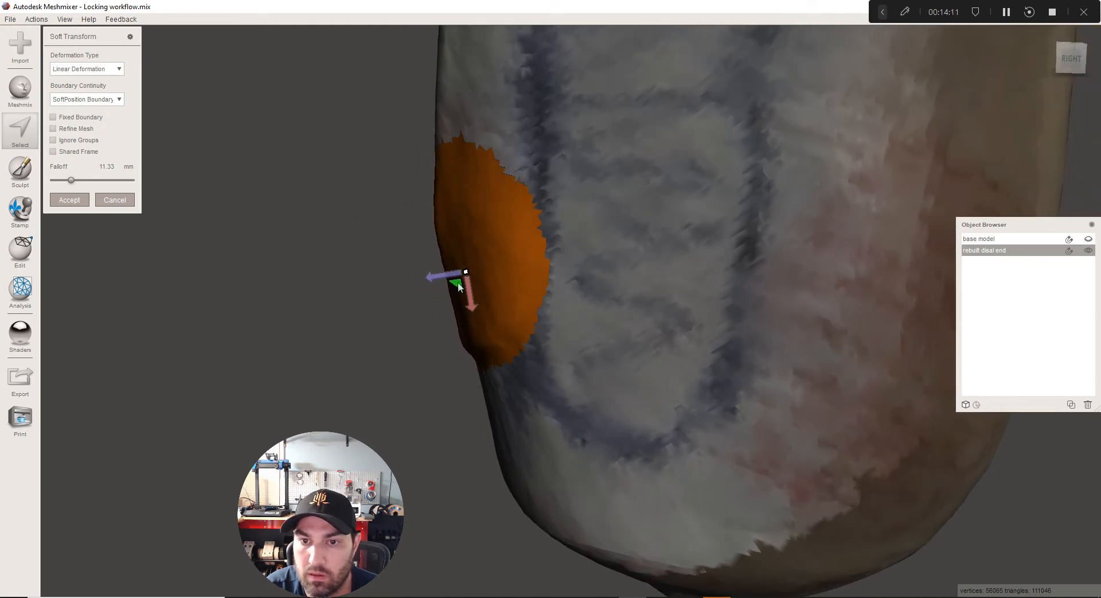
scroll(456, 282, down, 4)
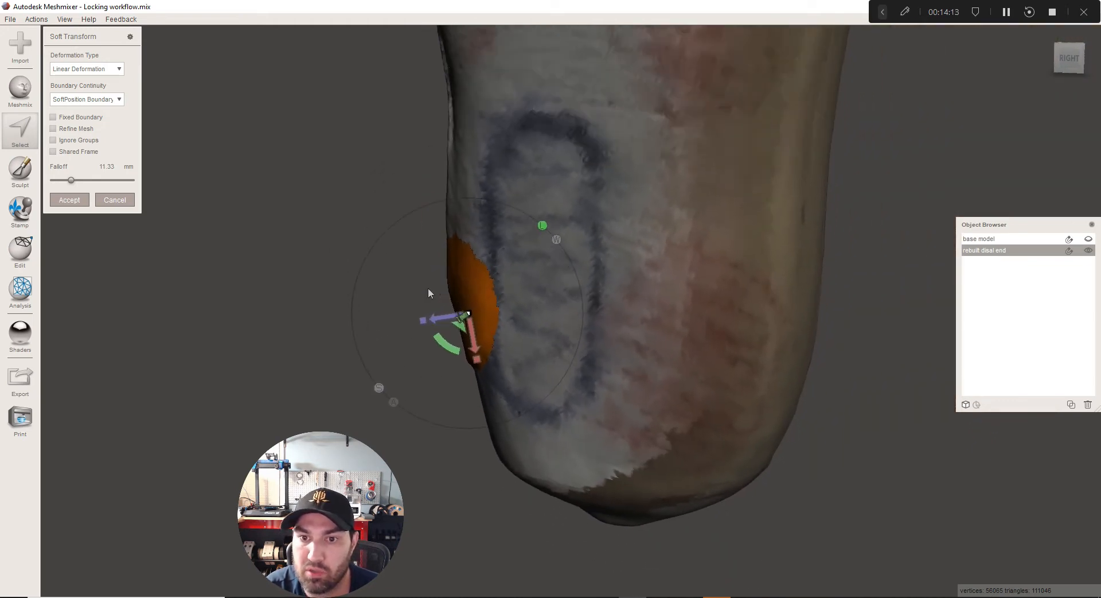
scroll(430, 285, up, 2)
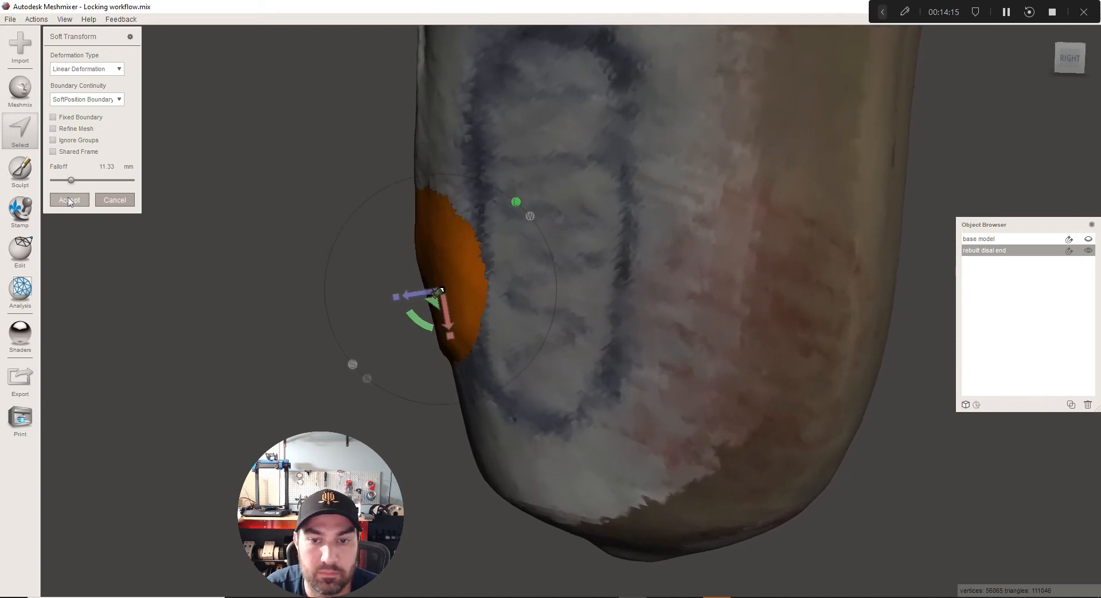
click(69, 200)
Toggle model visibility to compare the distal front build-up with the base model, leaving only the rebuilt limb shown
click(1089, 250)
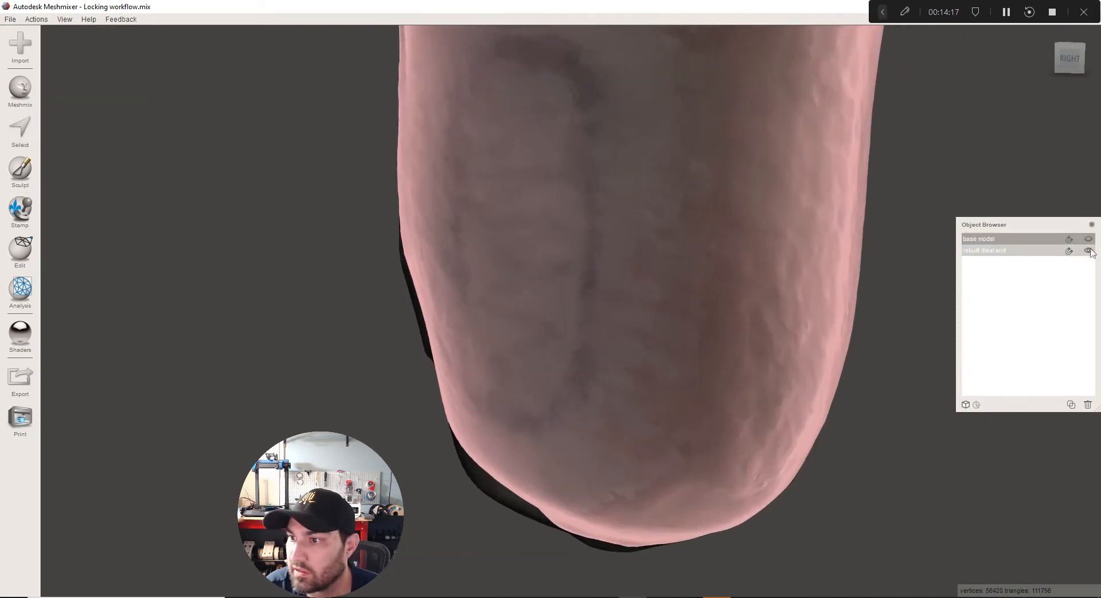
click(1089, 251)
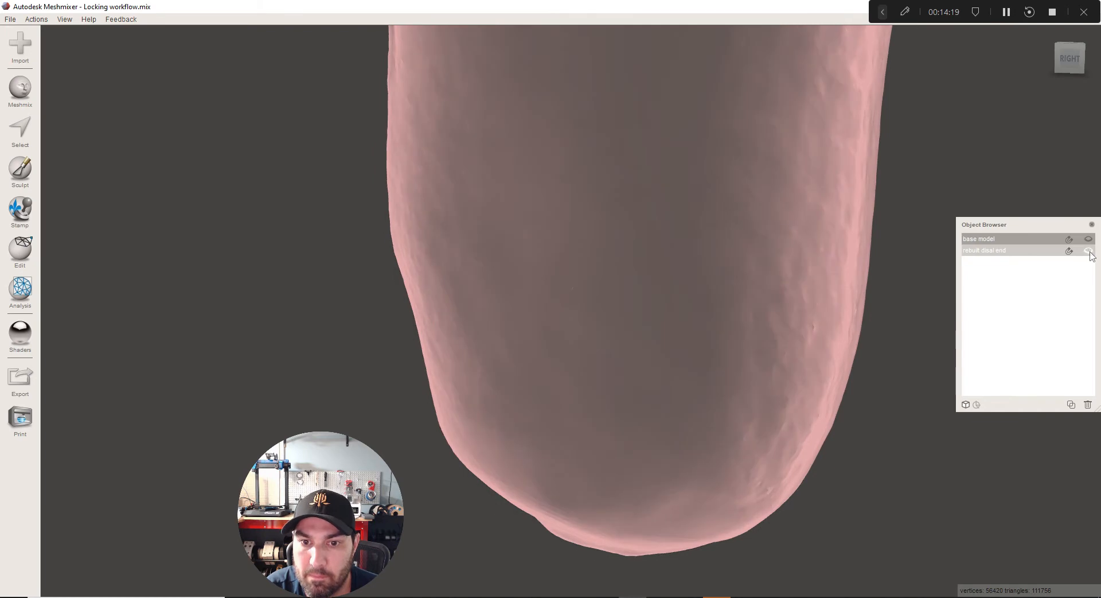
click(1089, 251)
click(1089, 251)
click(1089, 251)
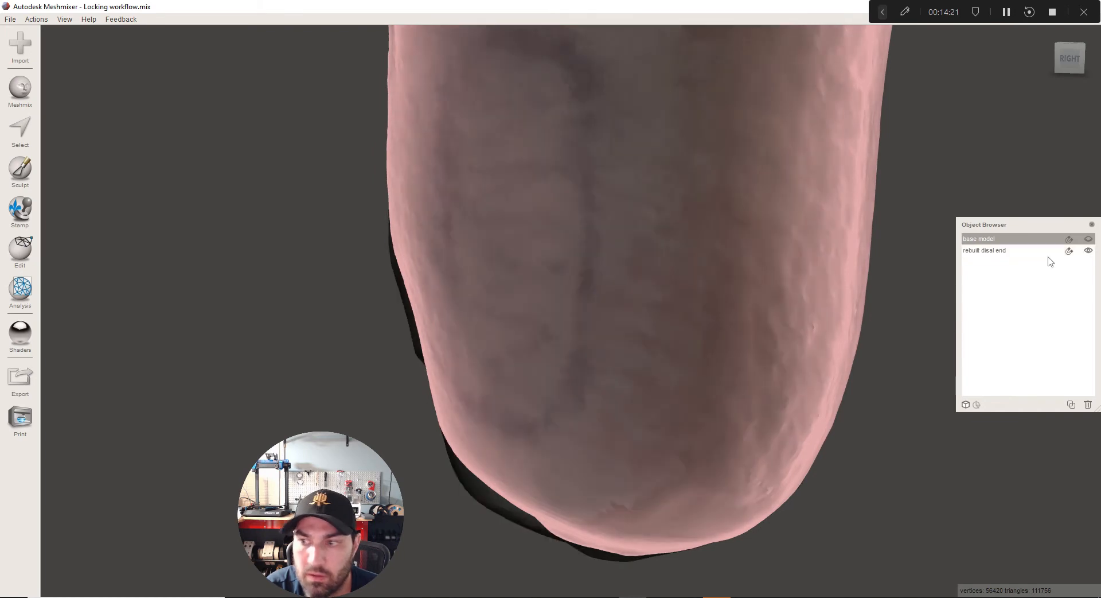
click(1040, 253)
click(1088, 239)
Enlarge the selection brush to size 59 and select the whole distal front patch, including the new ridge
scroll(711, 312, down, 4)
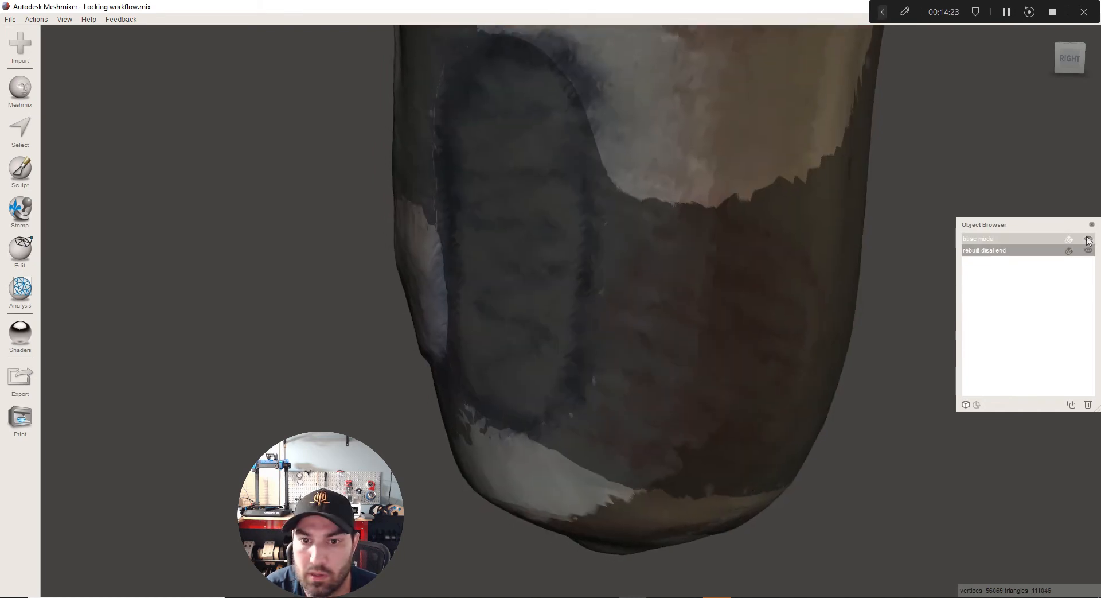
mouse_move(516, 312)
right_down()
mouse_move(920, 309)
mouse_move(658, 301)
mouse_move(697, 241)
right_up()
click(20, 131)
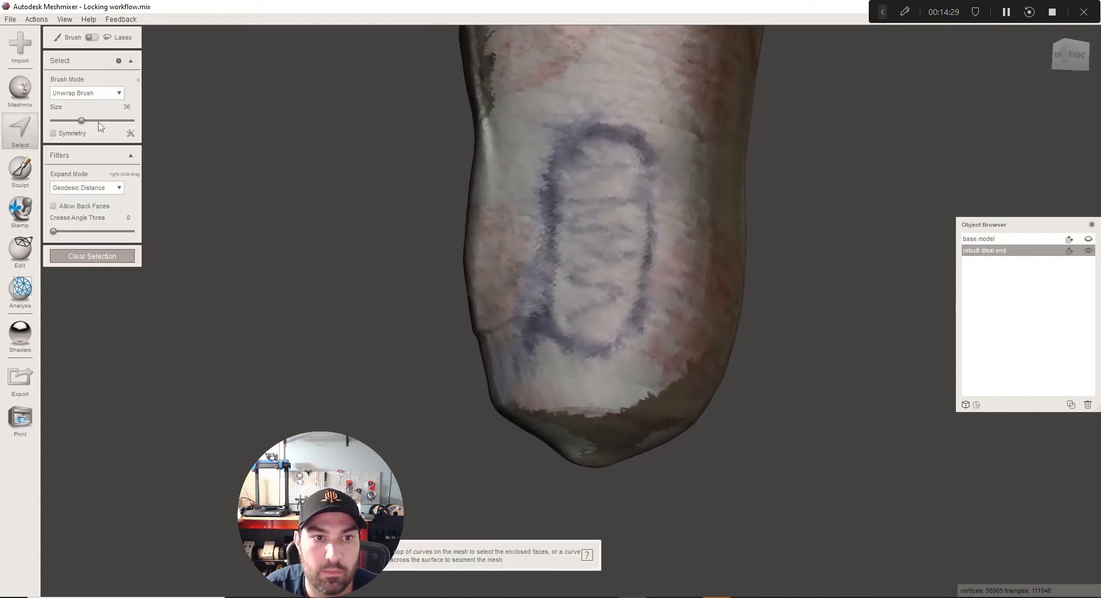
click(99, 121)
mouse_move(517, 302)
right_down()
mouse_move(546, 304)
mouse_move(565, 324)
right_up()
drag(542, 330, 529, 284)
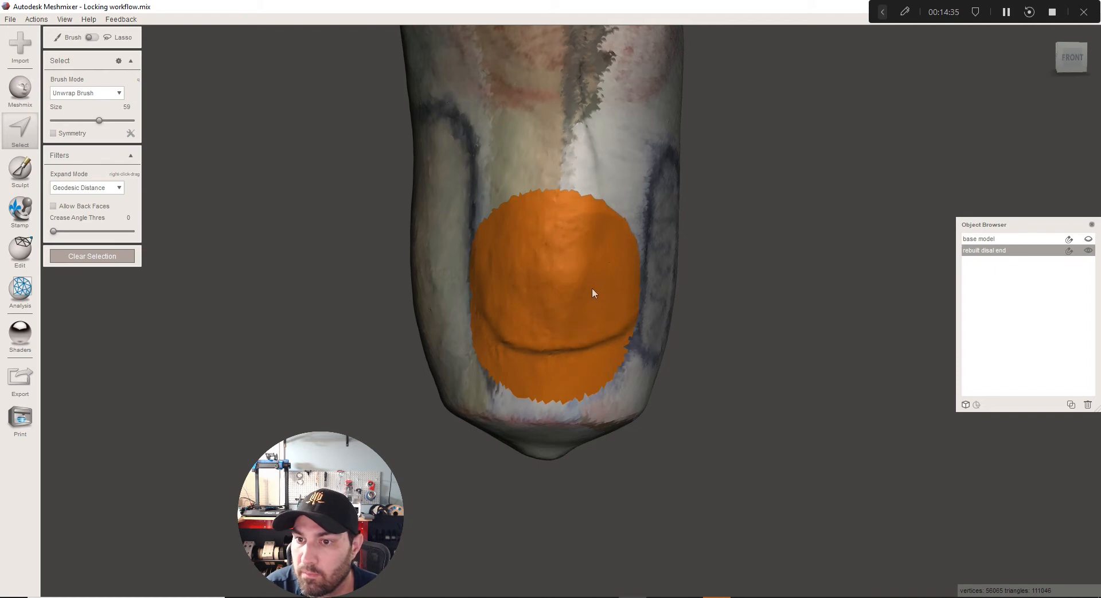
mouse_move(585, 322)
right_down()
mouse_move(550, 386)
mouse_move(440, 388)
right_up()
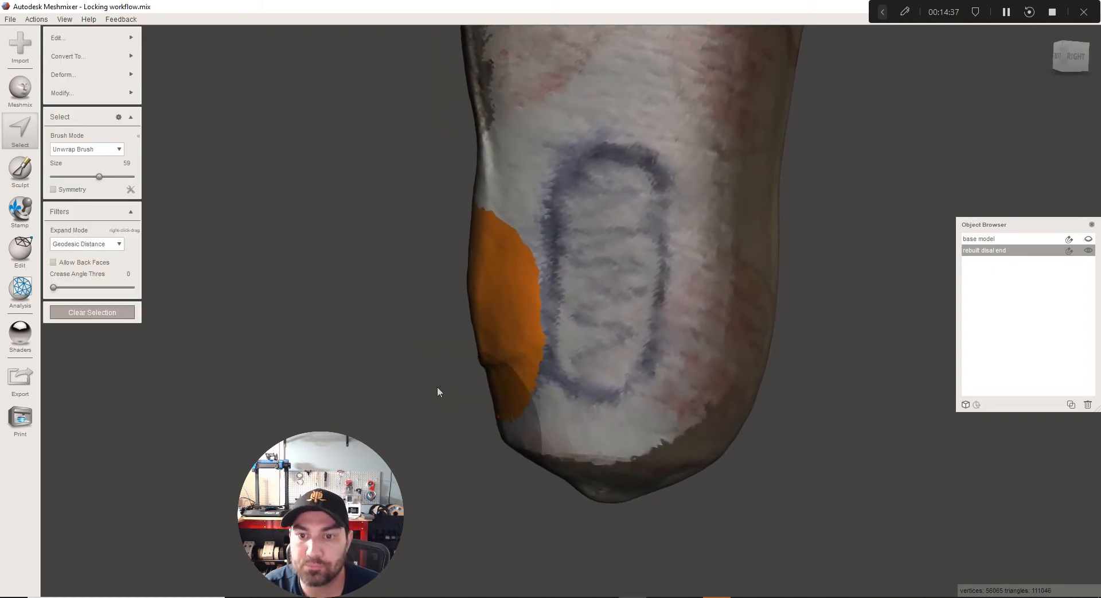
click(1074, 56)
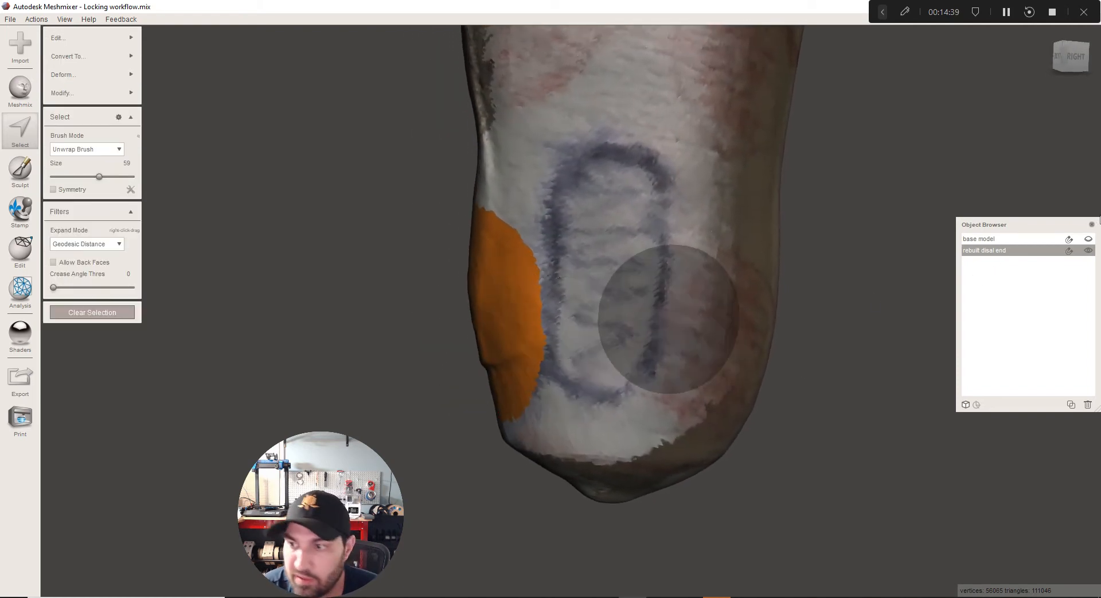
Show the base model together with the rebuilt limb and colour the meshes by face group instead of the scan texture colour
click(1088, 250)
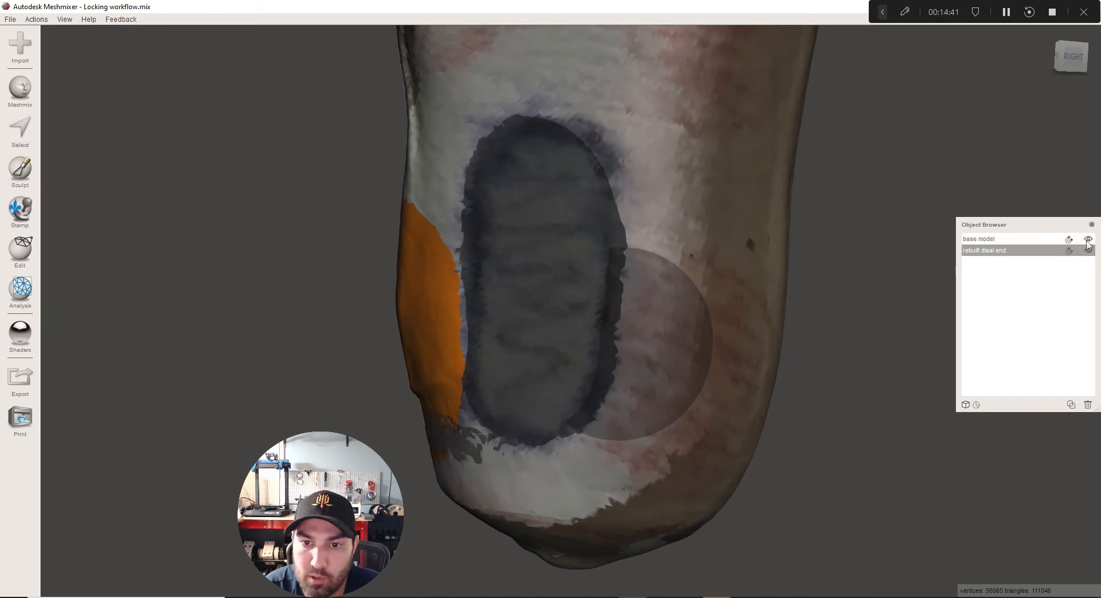
key(space)
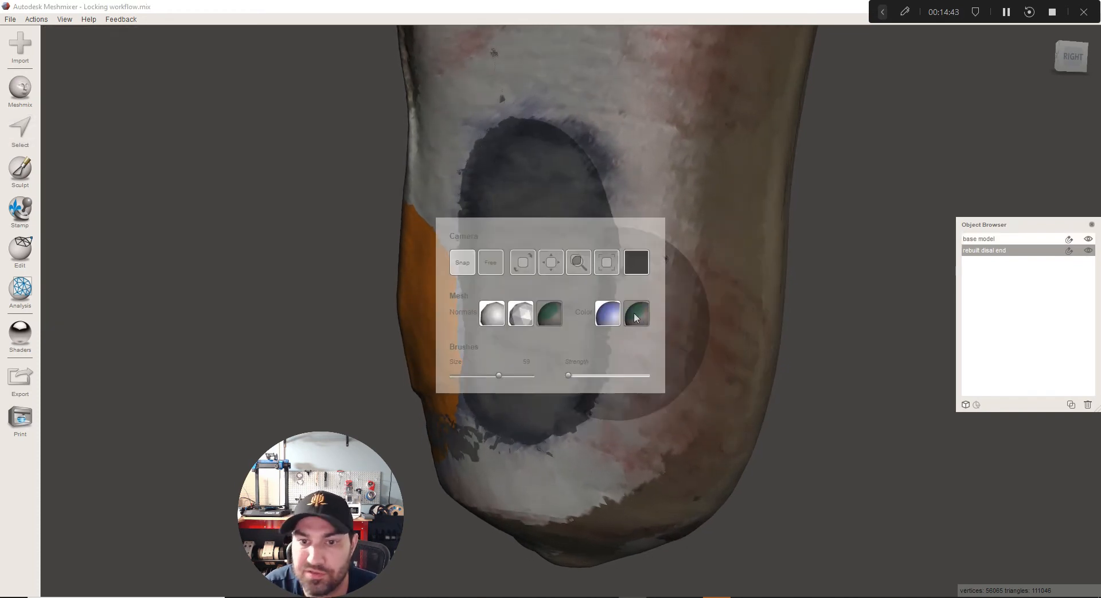
click(636, 317)
mouse_move(534, 438)
right_down()
mouse_move(728, 461)
mouse_move(749, 444)
mouse_move(661, 442)
mouse_move(1071, 303)
mouse_move(904, 249)
mouse_move(449, 284)
mouse_move(837, 252)
mouse_move(620, 304)
mouse_move(501, 364)
right_up()
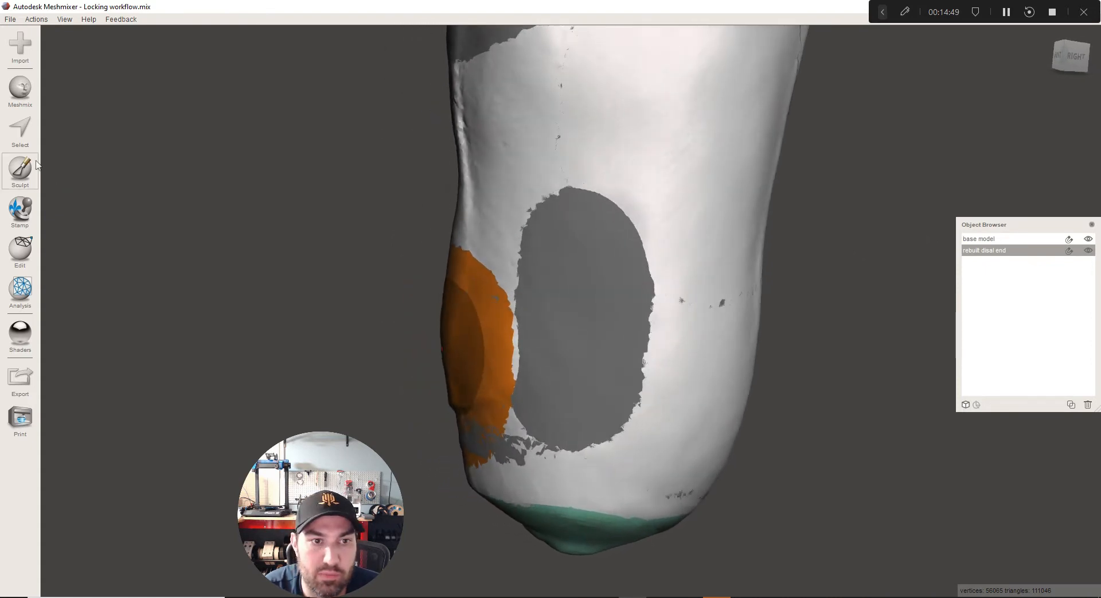
Undo the stray selection changes, going back to only the distal front patch being selected
key(ctrl+z)
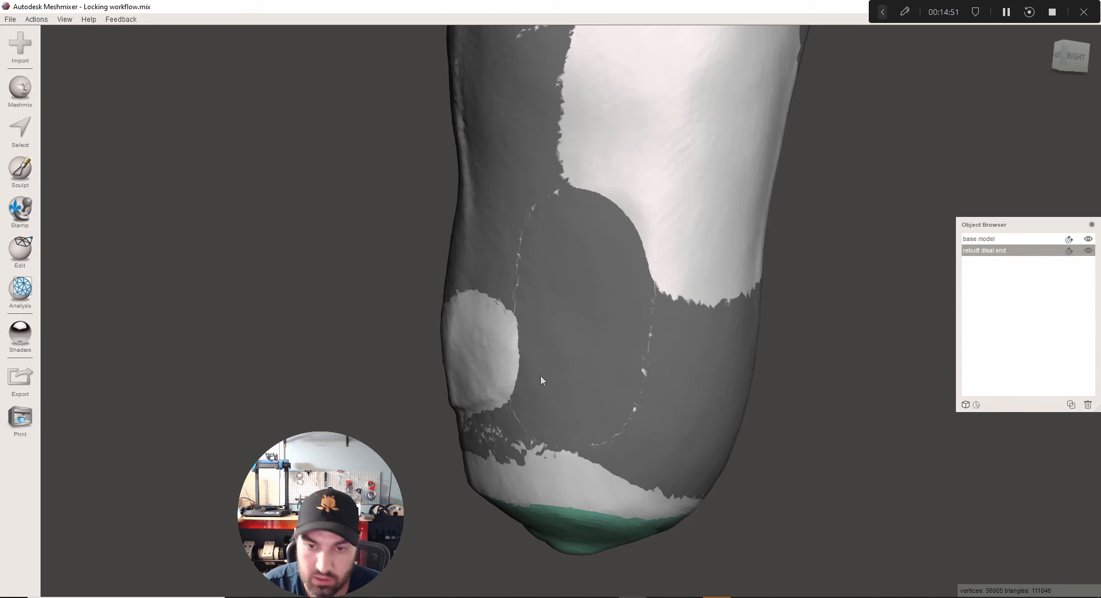
key(ctrl+z)
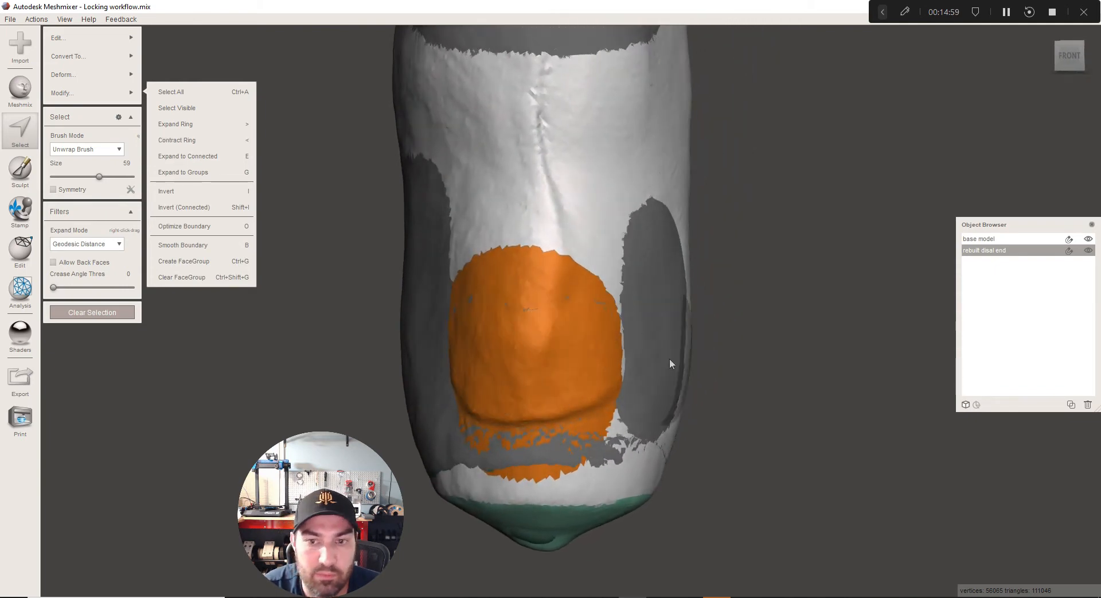
double_click(444, 288)
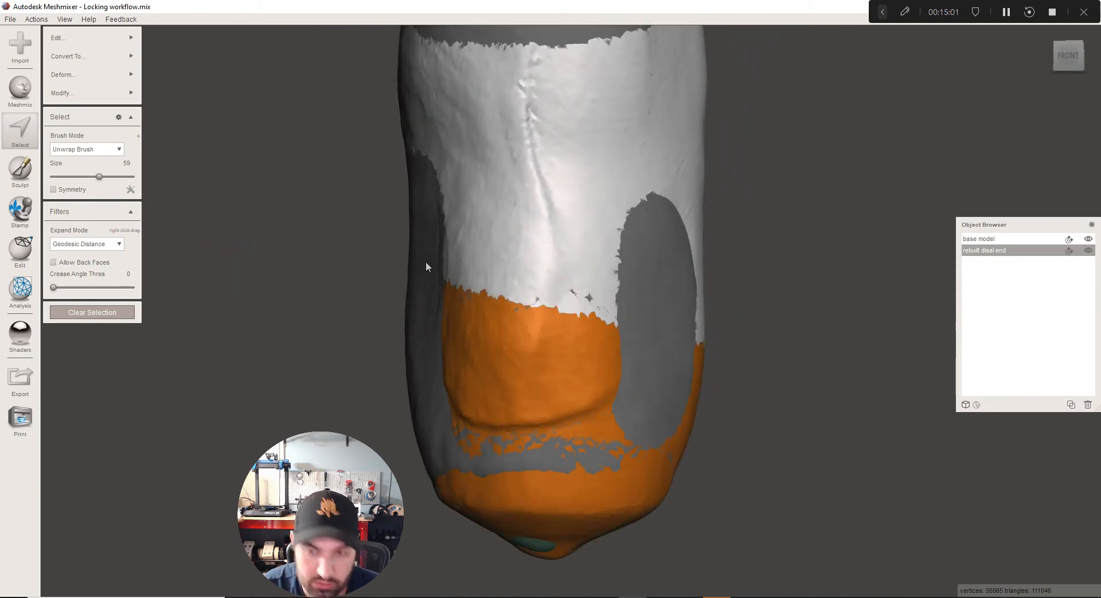
key(ctrl+z)
Smooth the distal front patch with Shape Preserving smoothing 1, smoothing scale 61.26 and 2 constraint rings, and apply it
mouse_move(87, 79)
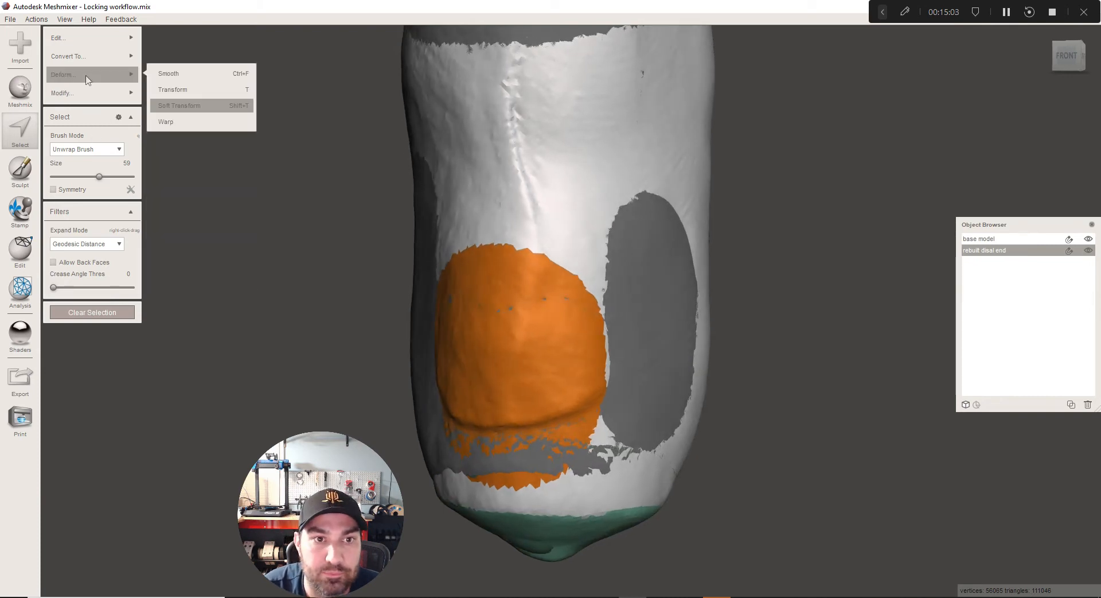
click(182, 73)
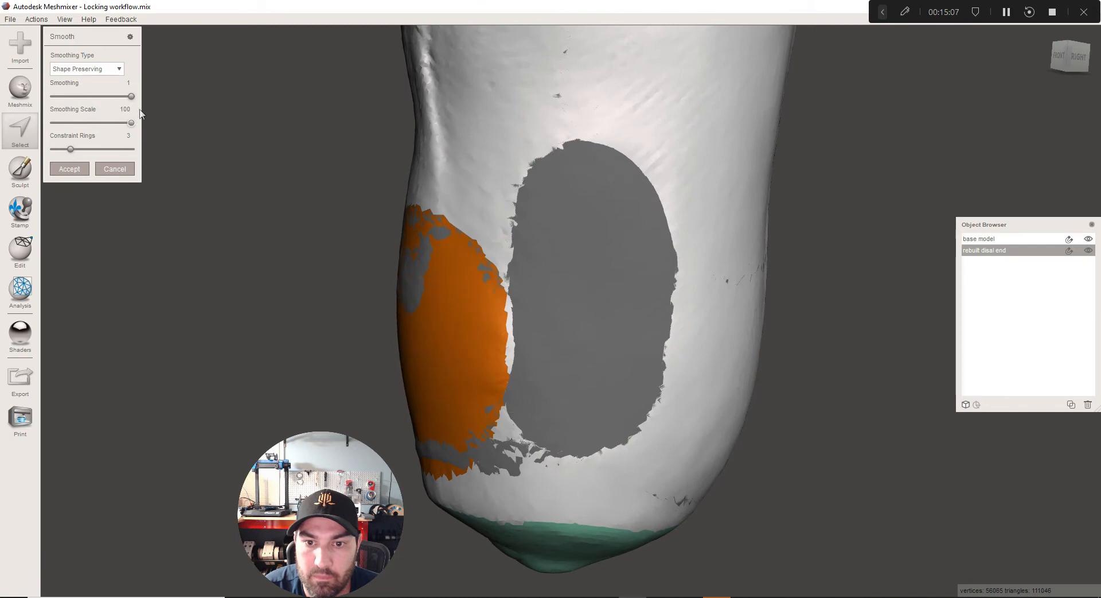
drag(131, 123, 134, 124)
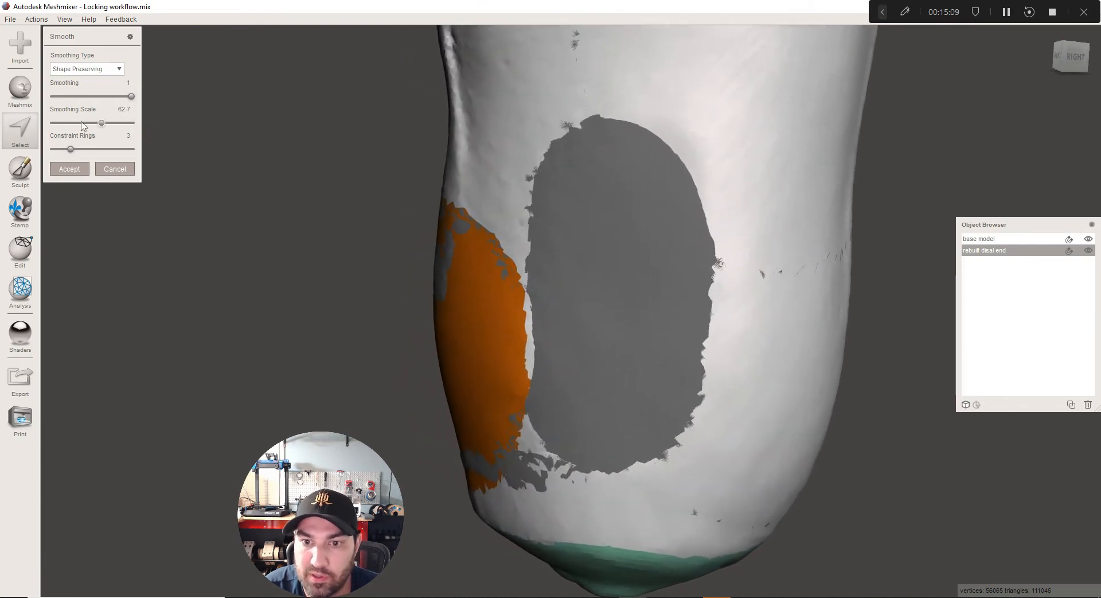
right_drag(278, 135, 174, 237)
scroll(174, 236, up, 1)
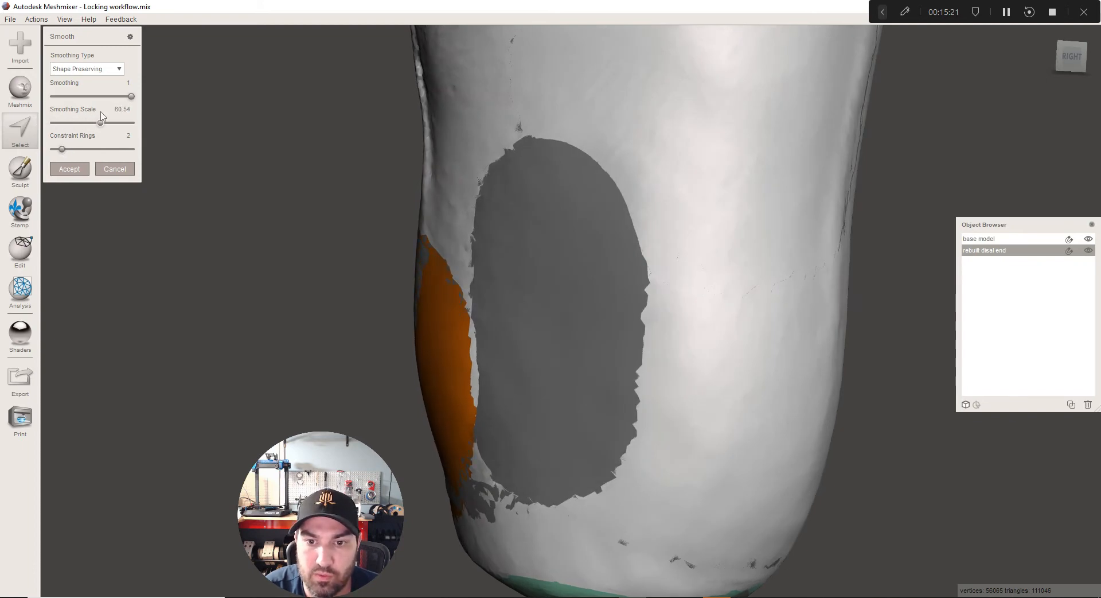
drag(100, 122, 102, 123)
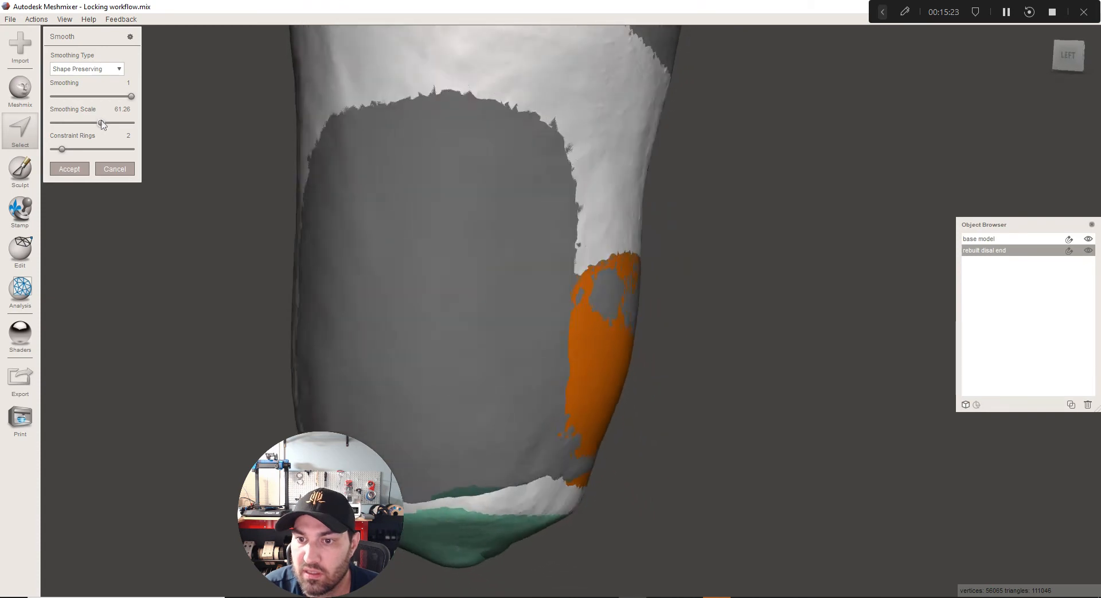
right_drag(513, 360, 448, 365)
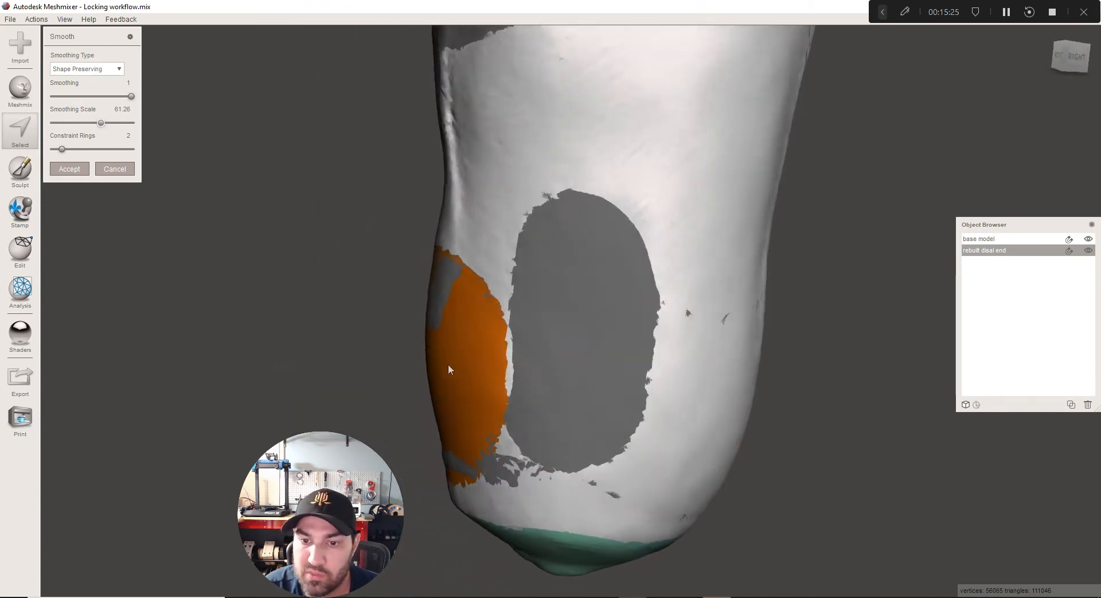
click(69, 168)
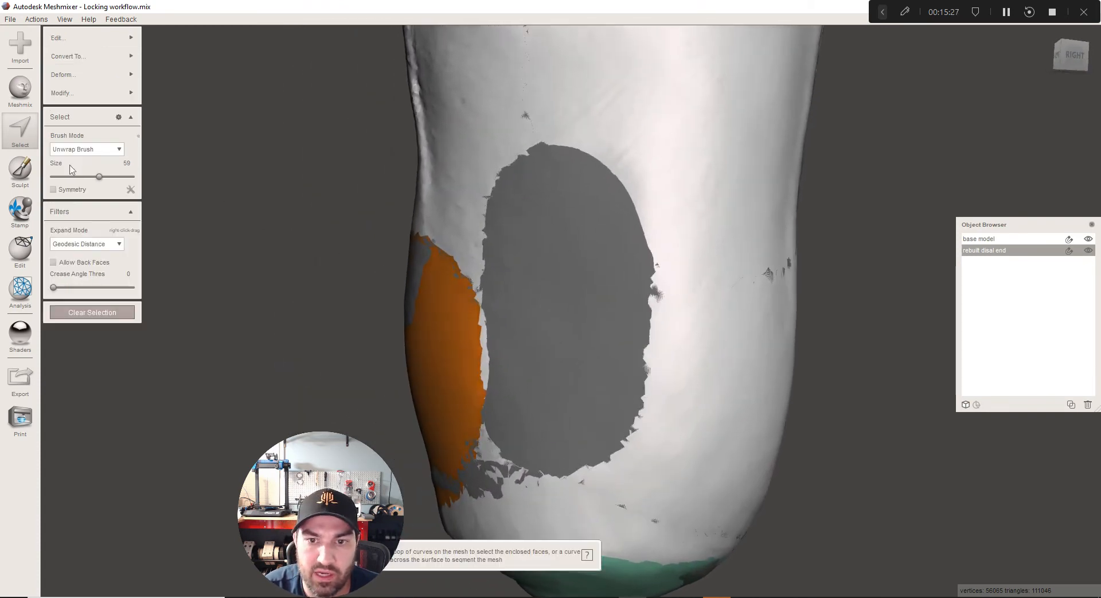
mouse_move(85, 76)
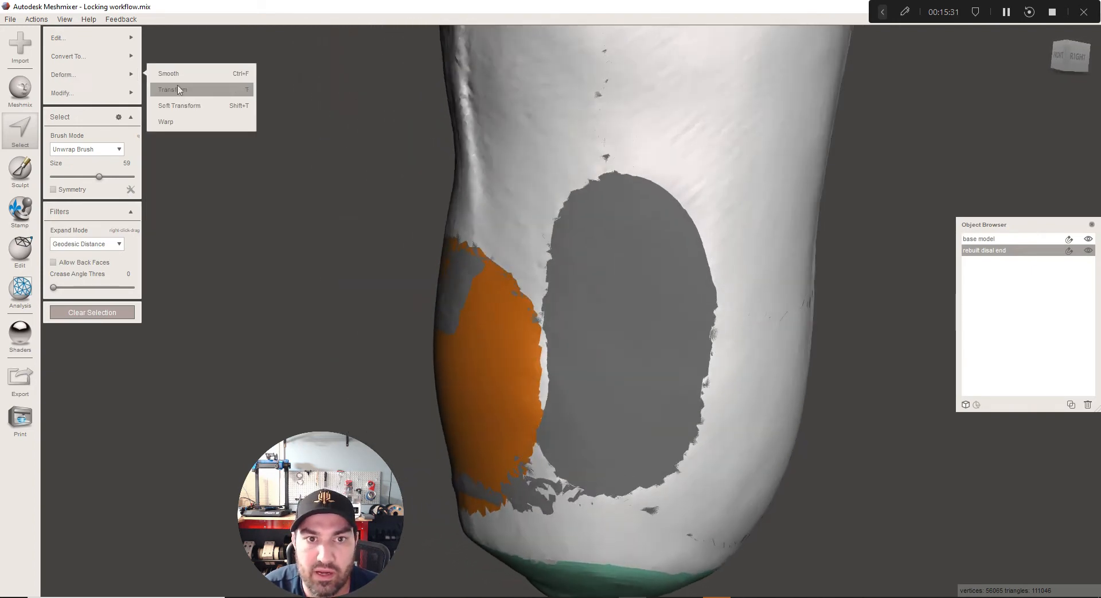
click(179, 106)
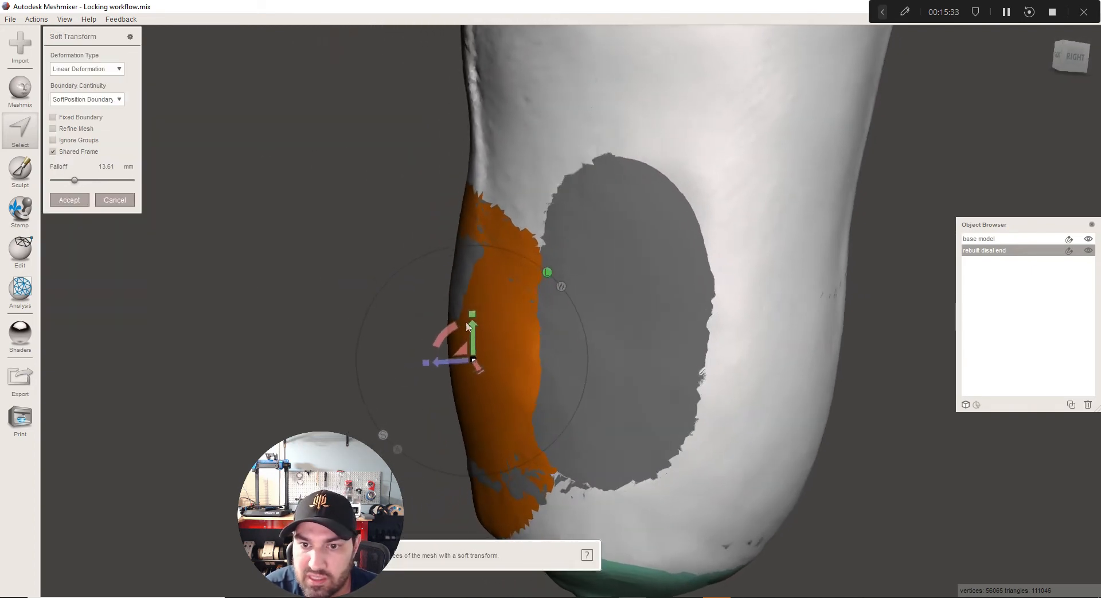
drag(462, 361, 454, 359)
right_drag(476, 369, 562, 406)
scroll(562, 406, down, 3)
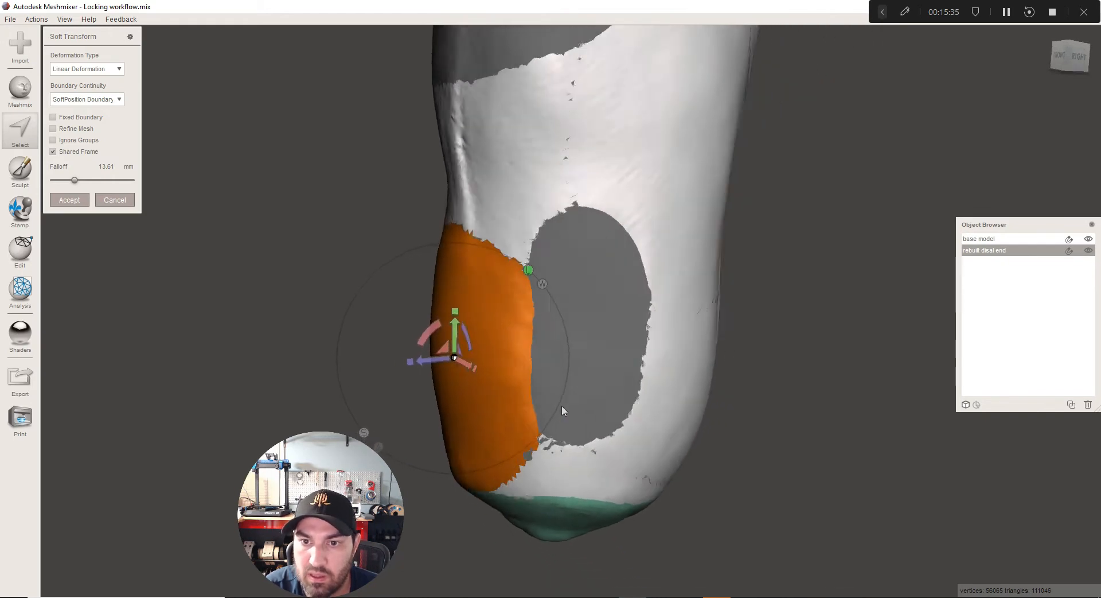
click(115, 200)
Clear the selection and select a smaller patch in the middle of the distal front with the size 59 brush
key(Escape)
key(s)
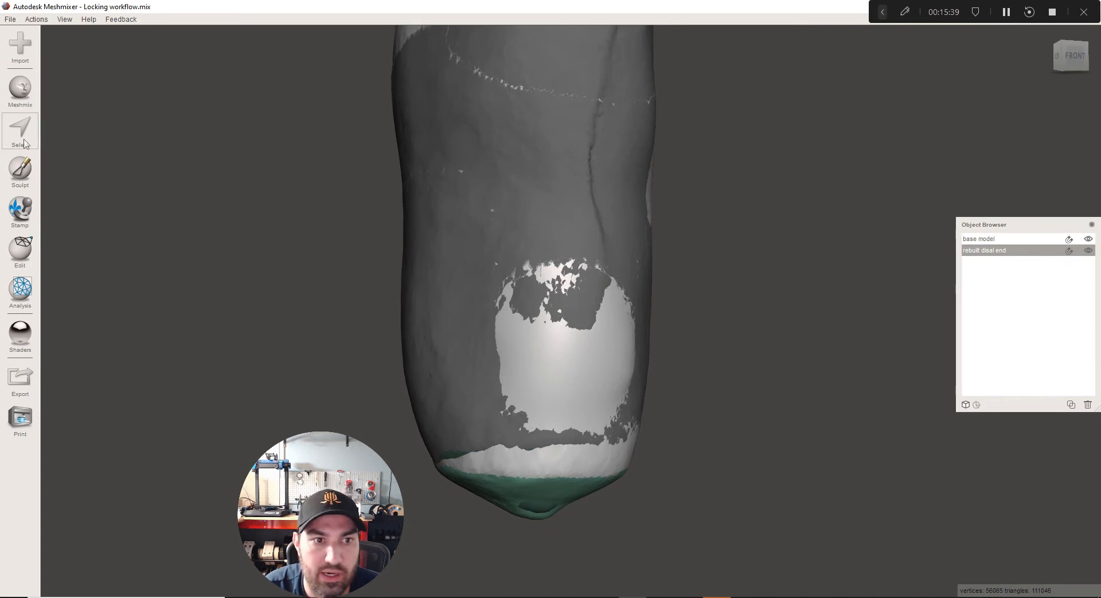
scroll(430, 312, up, 2)
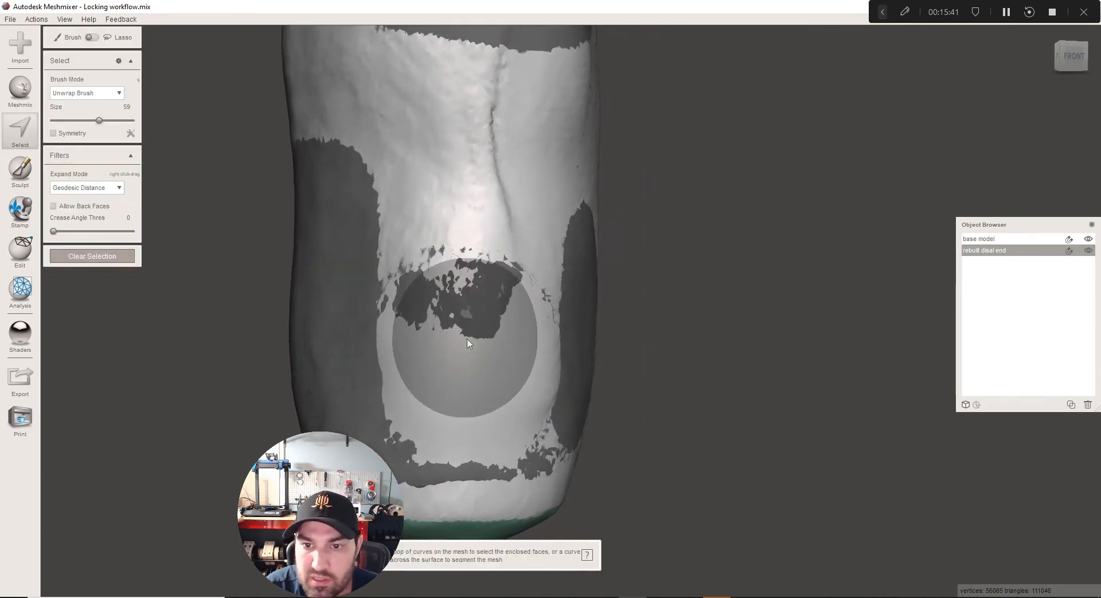
drag(466, 334, 476, 355)
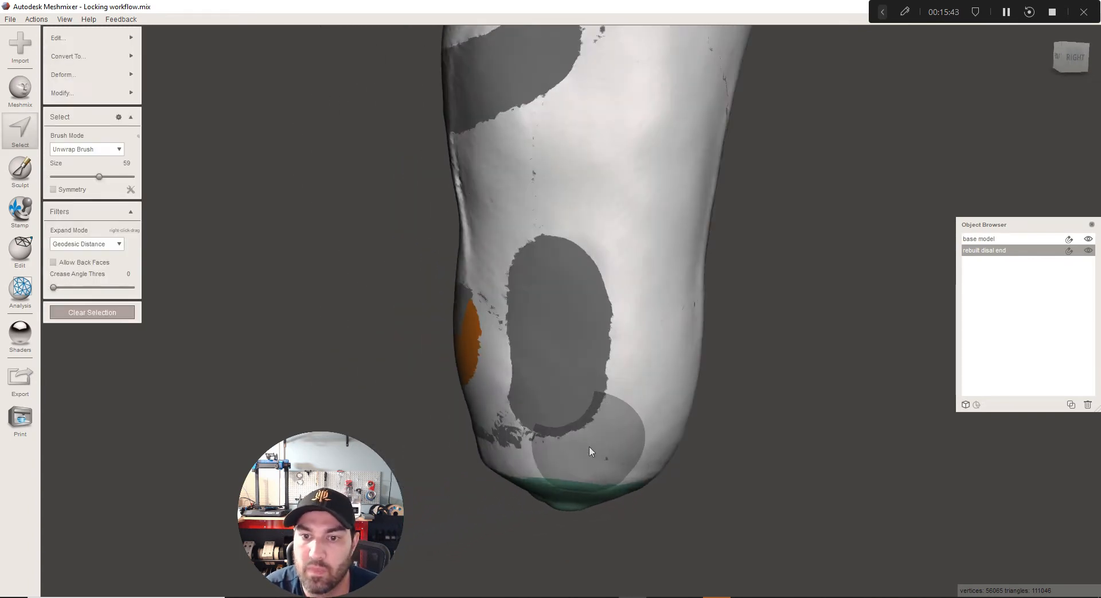
Soft-transform the smaller distal front patch outward and set the falloff to 47.1 mm
mouse_move(115, 75)
click(208, 110)
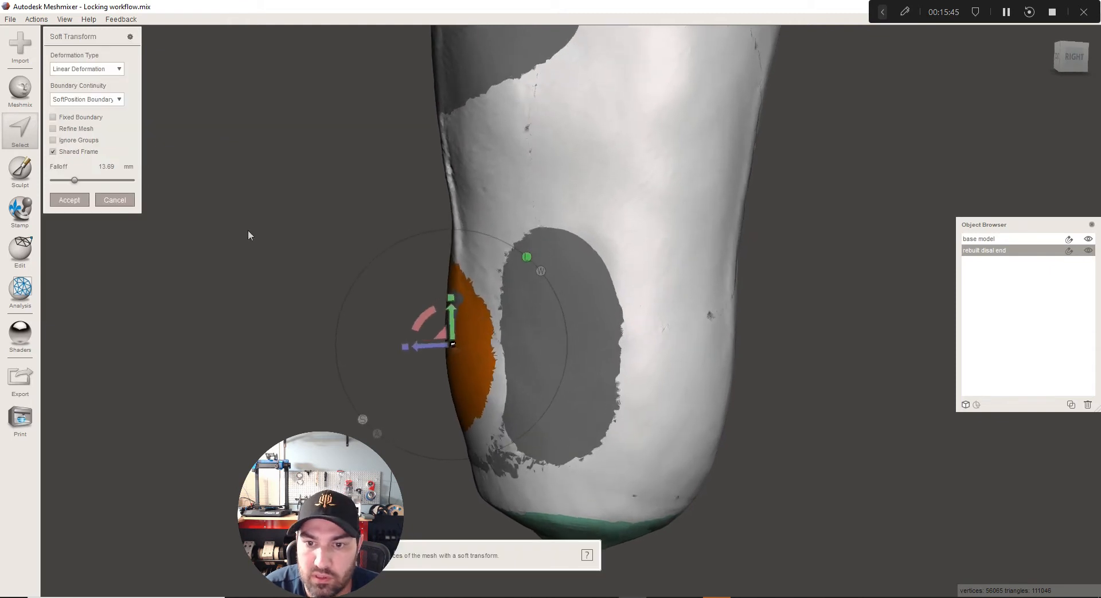
drag(415, 304, 411, 301)
scroll(428, 347, down, 3)
scroll(428, 351, down, 2)
scroll(438, 290, up, 5)
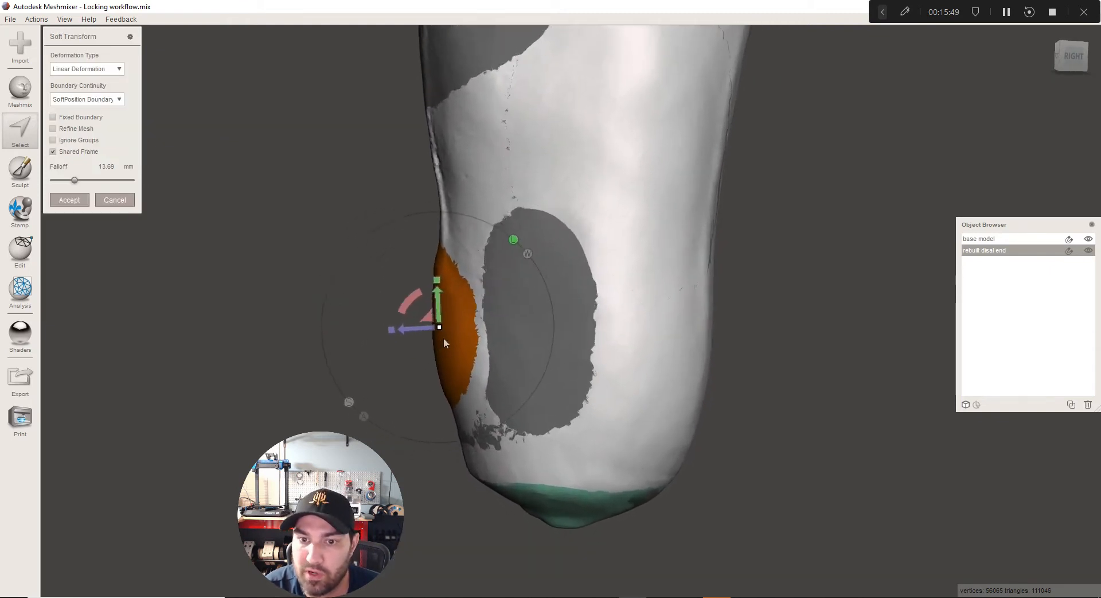
middle_drag(405, 296, 404, 343)
mouse_move(404, 343)
right_down()
mouse_move(450, 327)
mouse_move(408, 328)
right_up()
drag(95, 181, 129, 170)
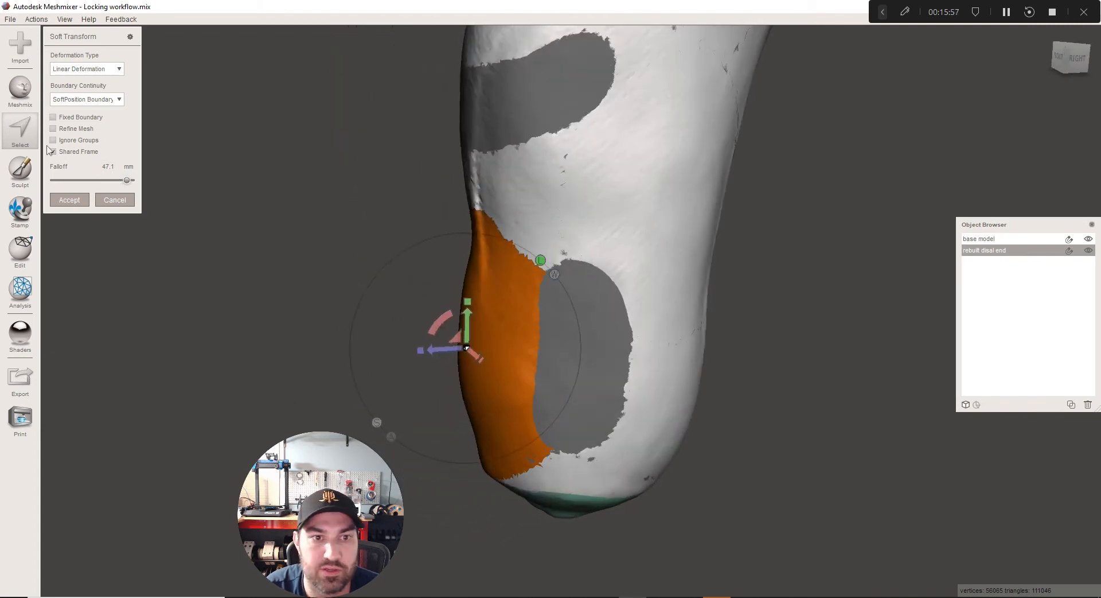
Accept the soft transform with the 47.1 mm falloff on the lower front region and clear the selection
click(70, 200)
key(Escape)
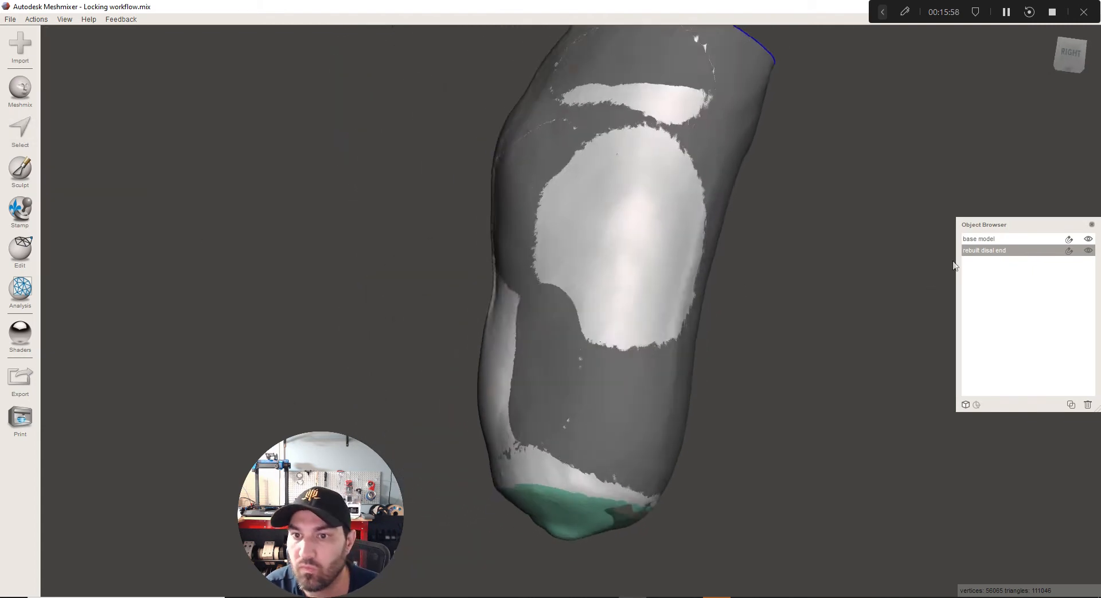
Toggle the rebuilt distal end's visibility repeatedly to compare its modified surface with the base model
click(1089, 251)
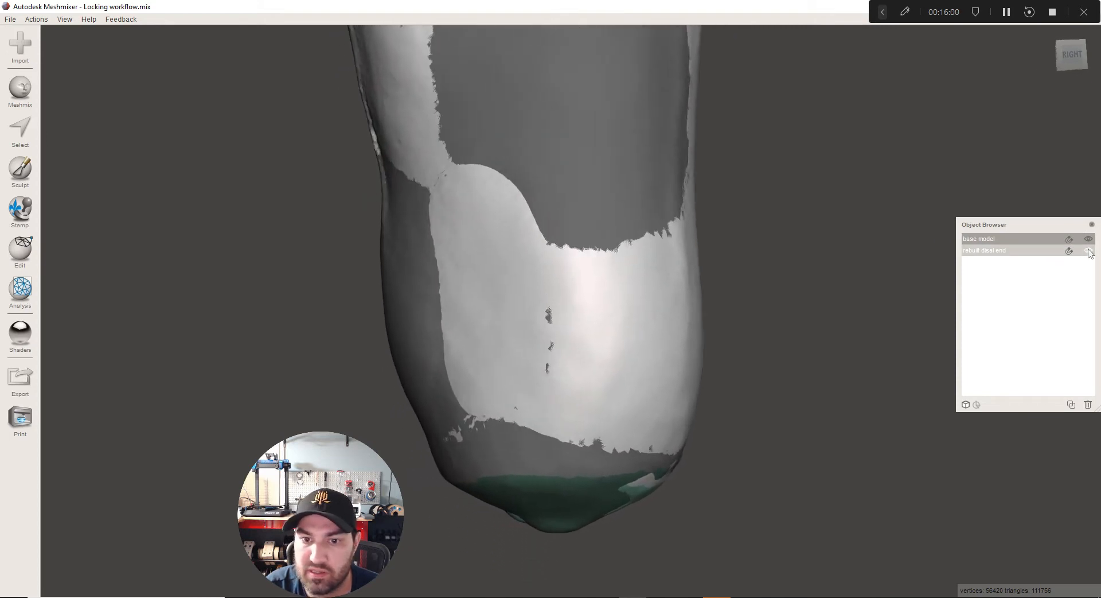
click(1089, 250)
click(1088, 249)
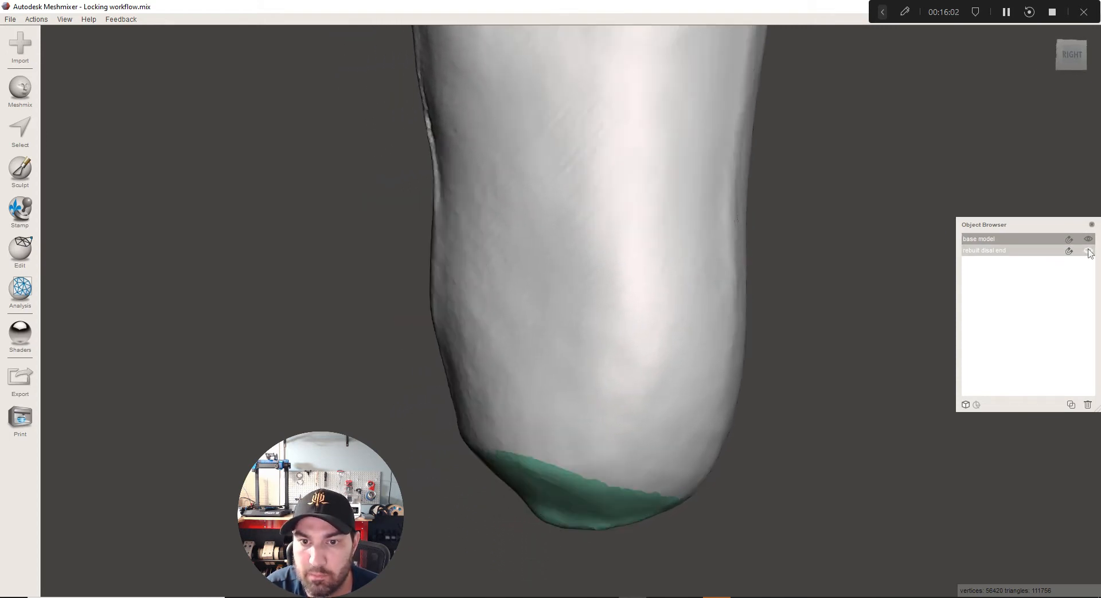
click(1089, 250)
click(1088, 251)
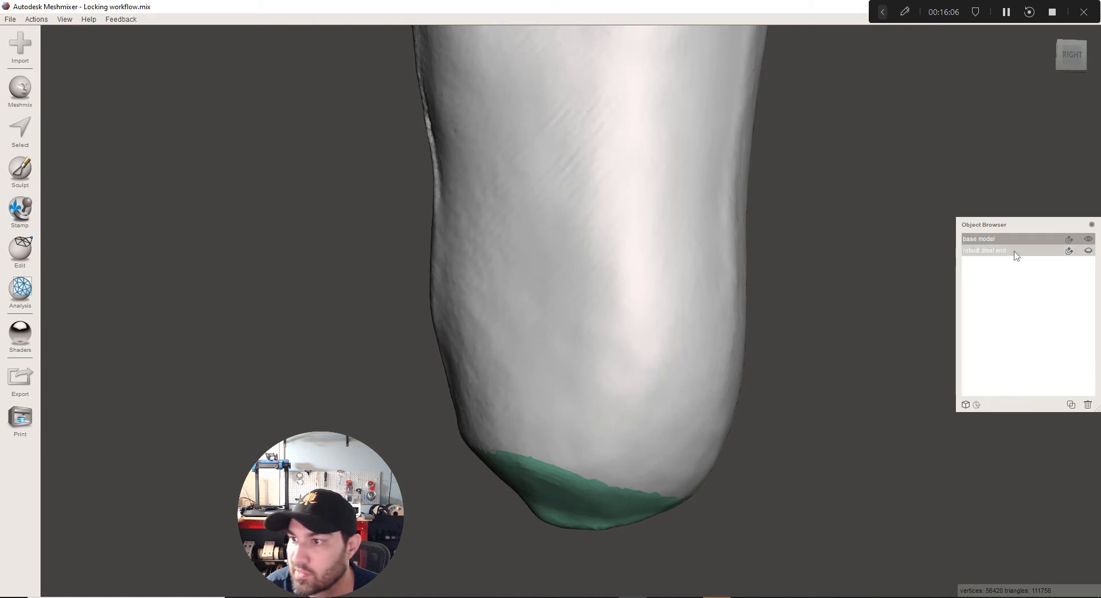
click(1089, 251)
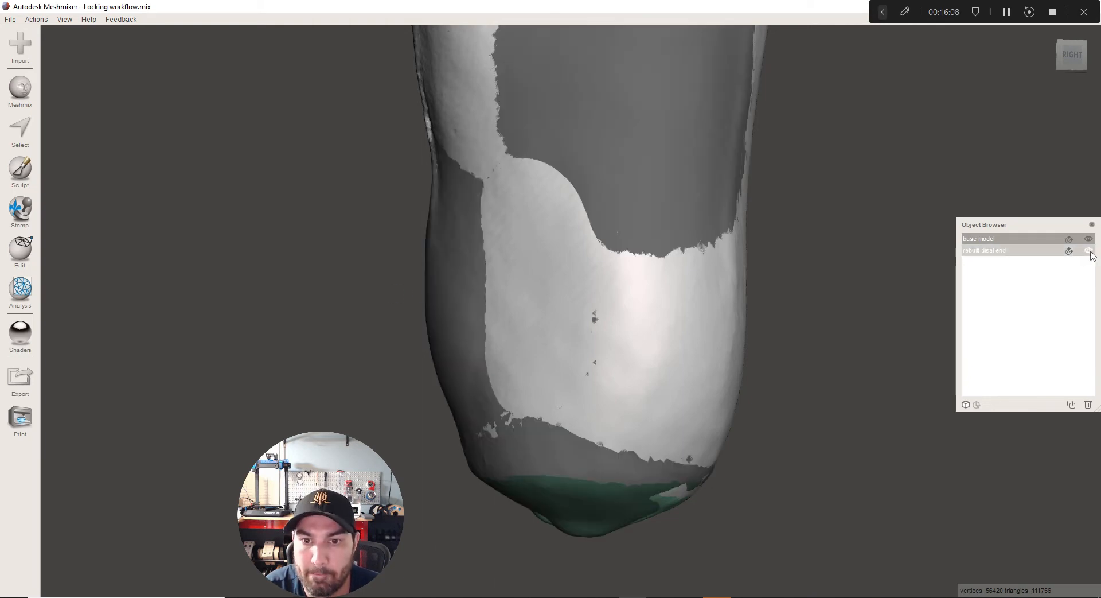
click(1088, 251)
click(1088, 250)
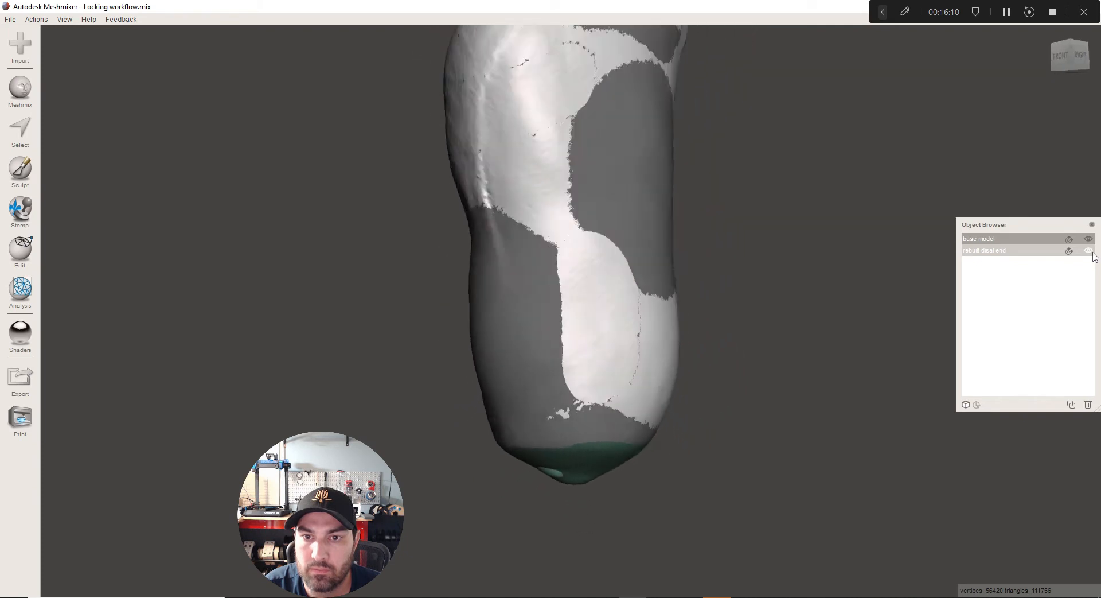
Isolate the rebuilt distal end by hiding the base model, and display its scanned surface colours
click(1055, 255)
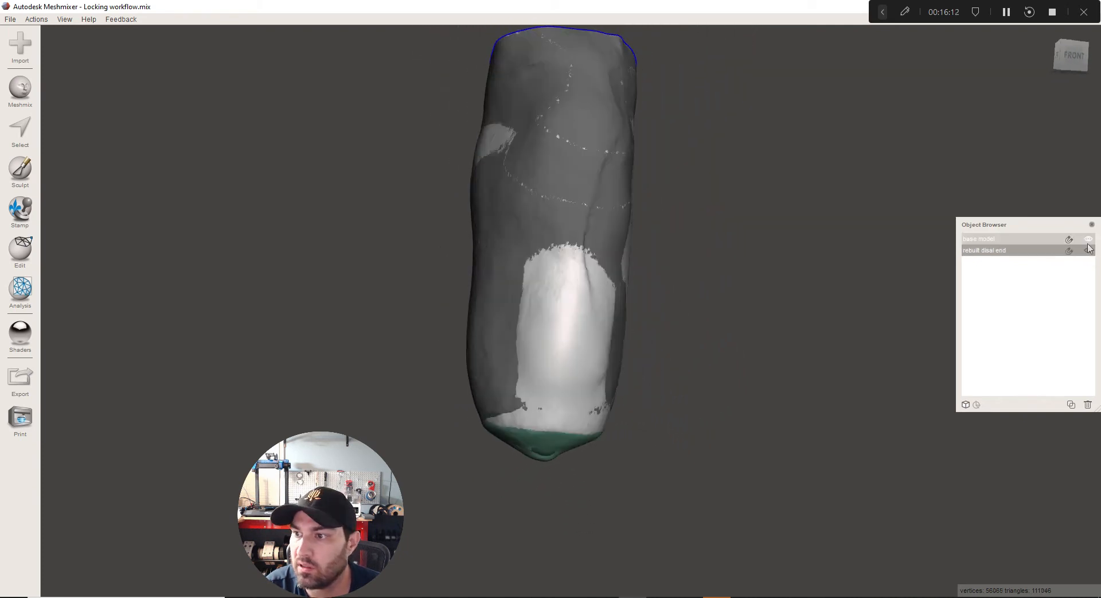
click(1088, 243)
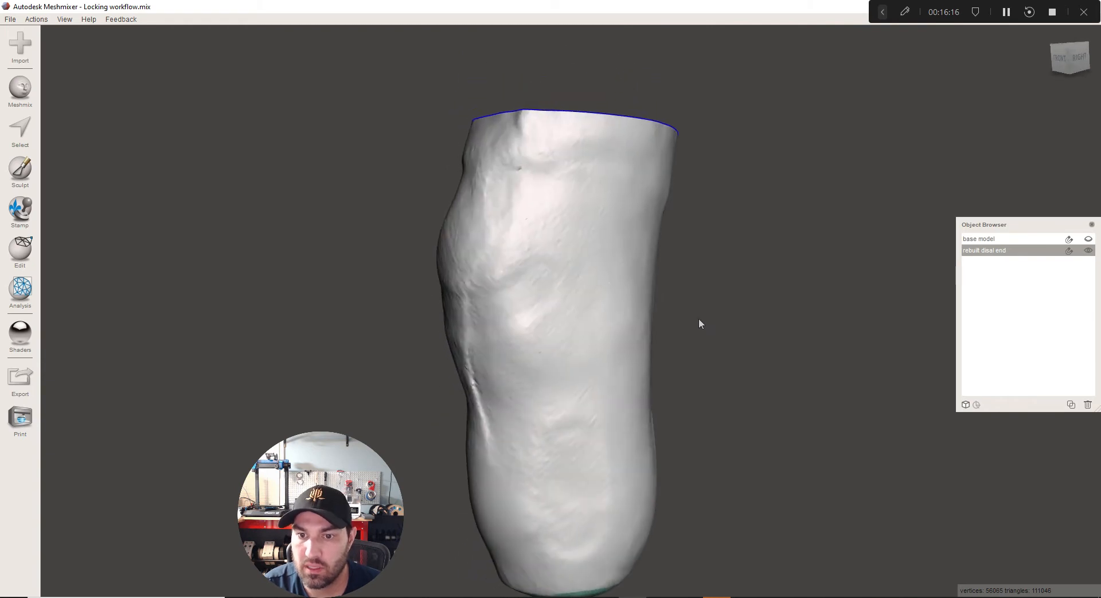
key(space)
click(610, 320)
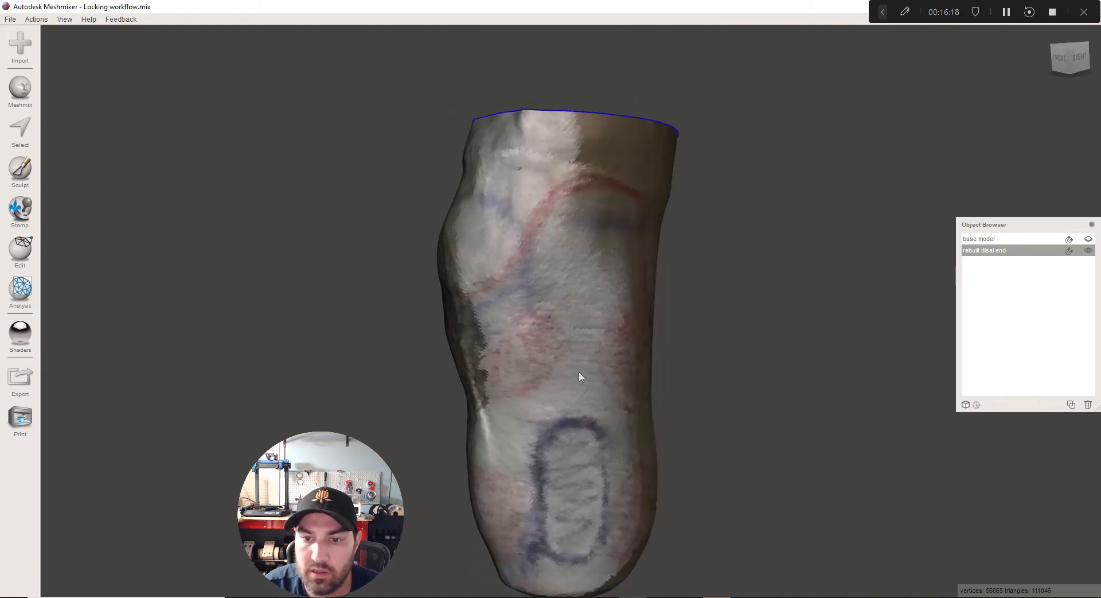
Switch the mesh to plain shading and examine the front surface of the limb
right_drag(579, 371, 597, 327)
key(space)
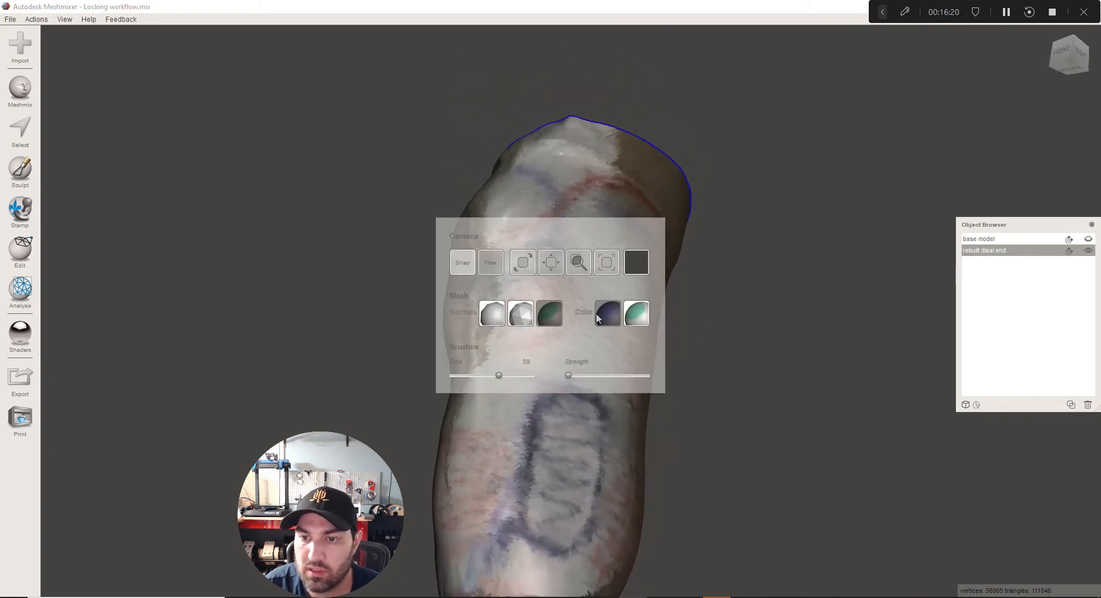
click(638, 316)
right_drag(635, 376, 676, 280)
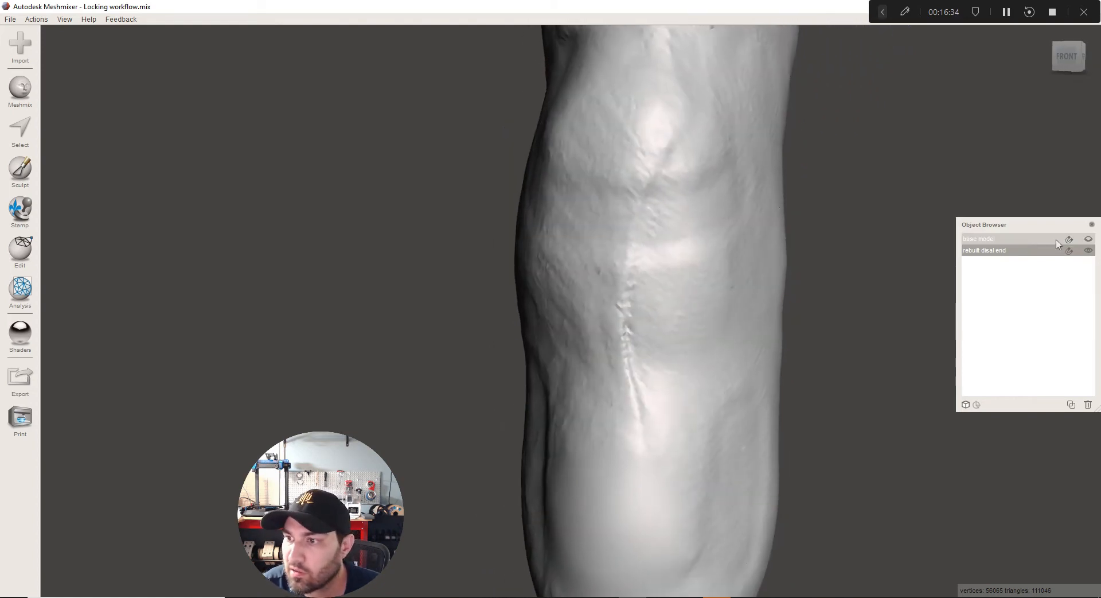
Show the scanned colours and select the band below the kneecap with the Unwrap Brush at size 45
key(space)
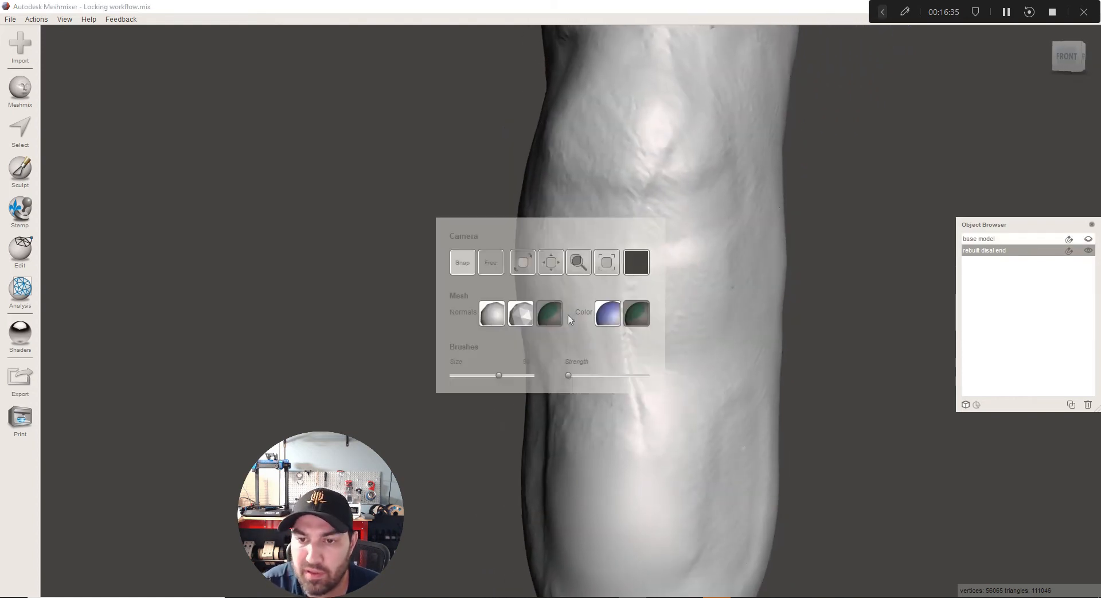
click(608, 315)
click(20, 131)
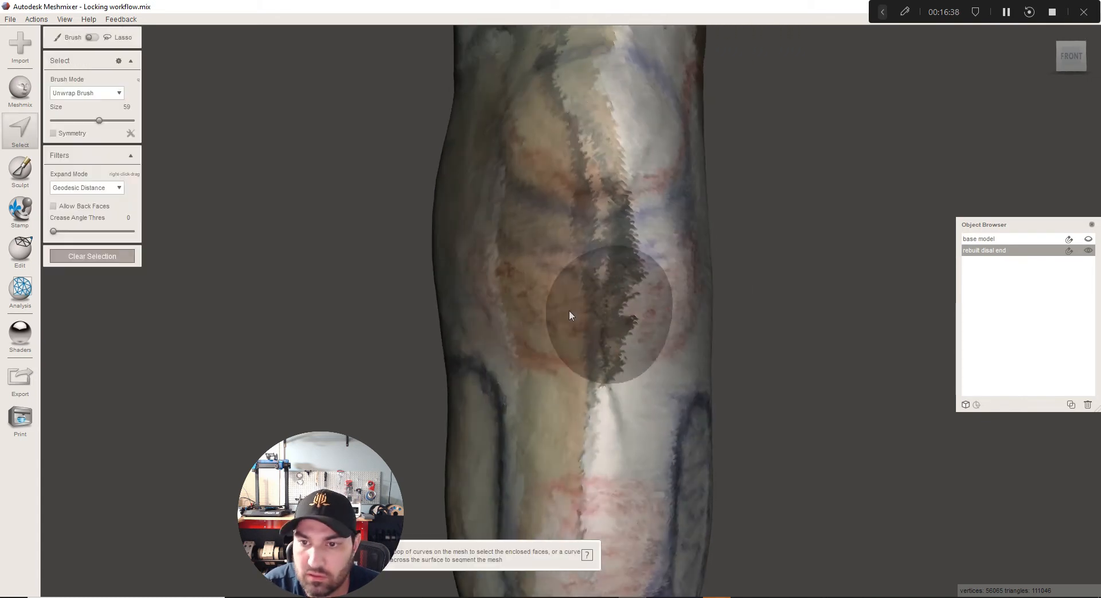
click(76, 120)
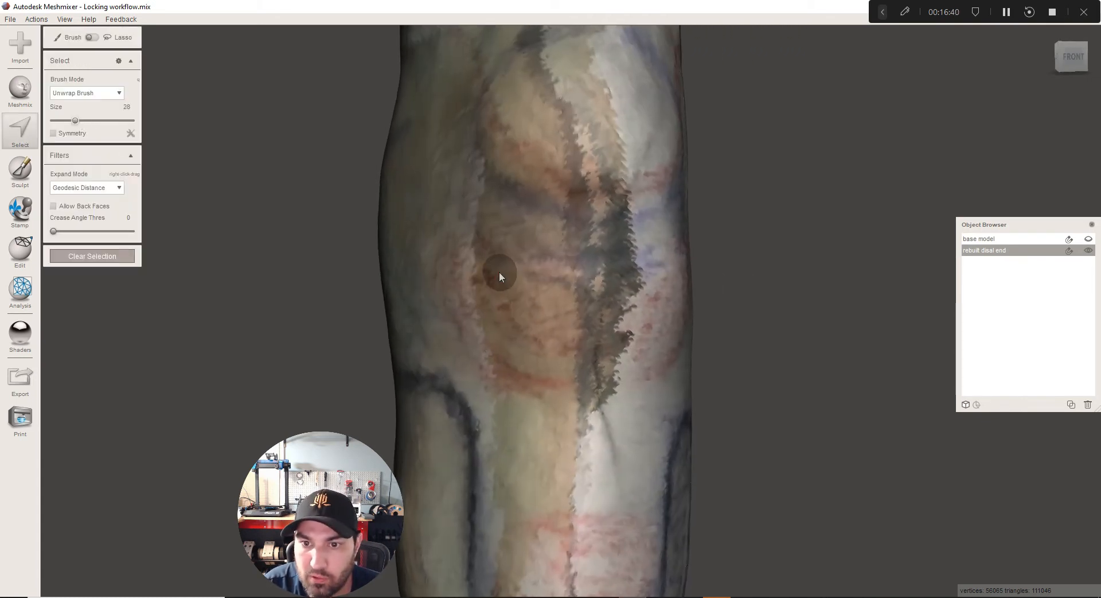
click(89, 119)
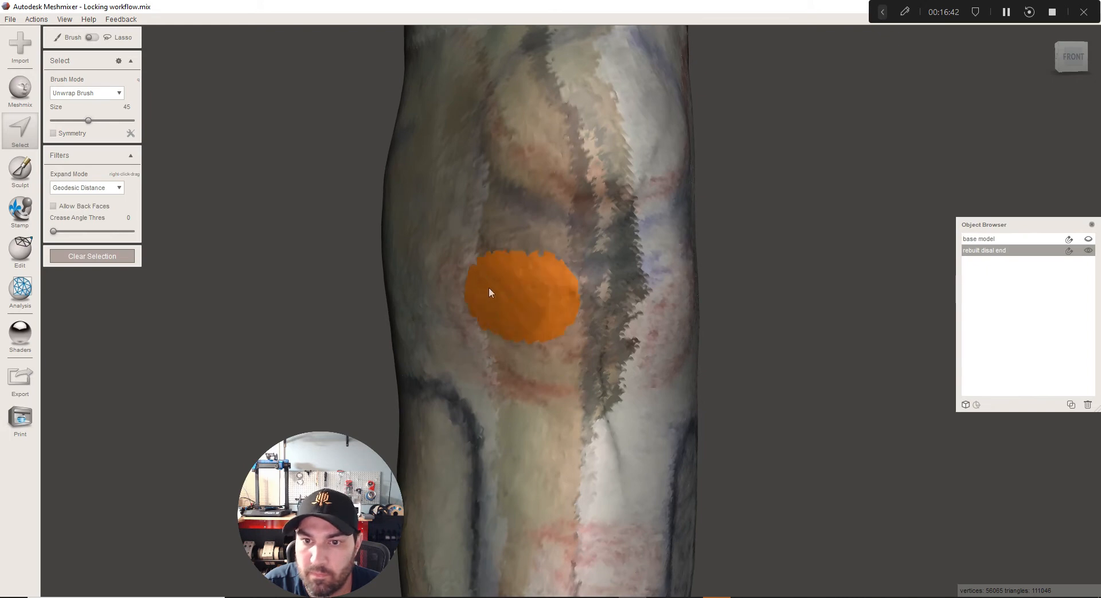
drag(568, 359, 620, 363)
mouse_move(620, 362)
alt+mouse_down()
mouse_move(511, 332)
mouse_move(663, 314)
alt+mouse_up()
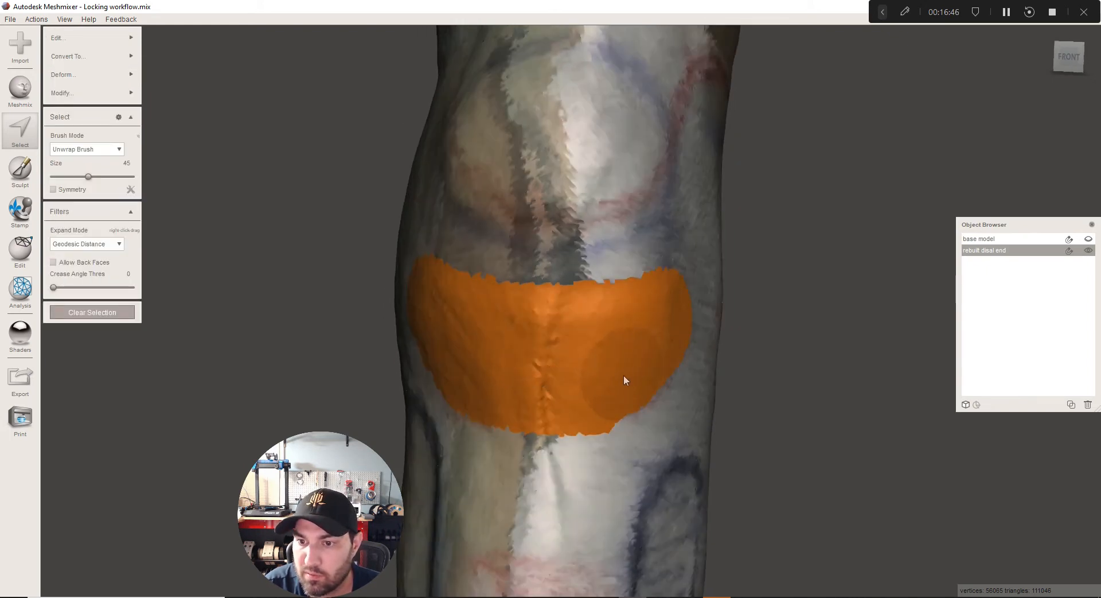
alt+drag(634, 374, 533, 365)
Start a Soft Transform on the band below the kneecap, turn off Shared Frame and push the band slightly inward
mouse_move(132, 76)
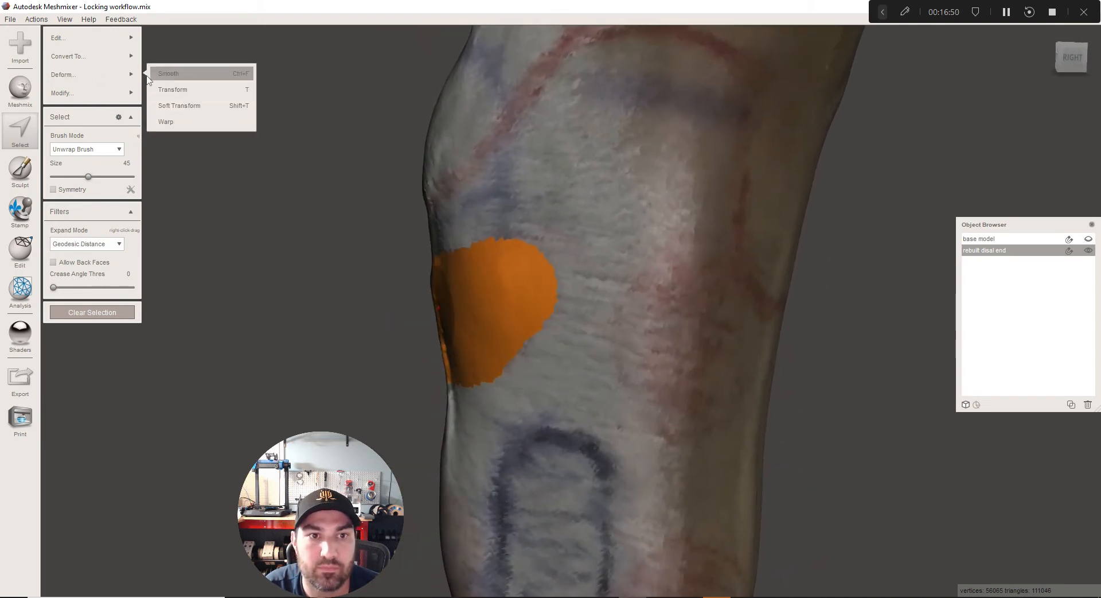
right_drag(471, 232, 490, 290)
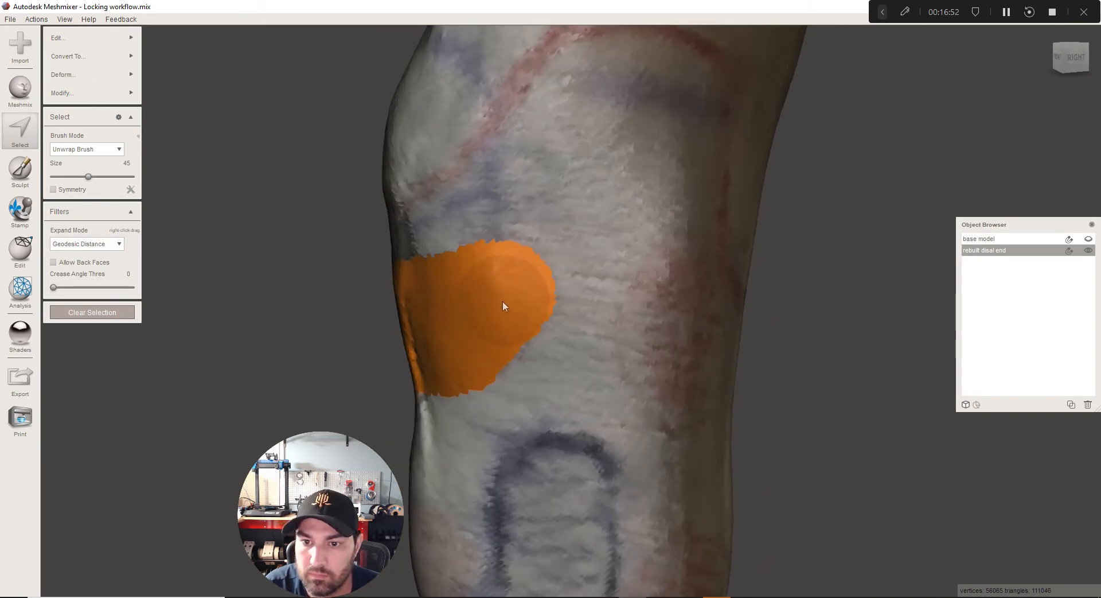
mouse_move(136, 80)
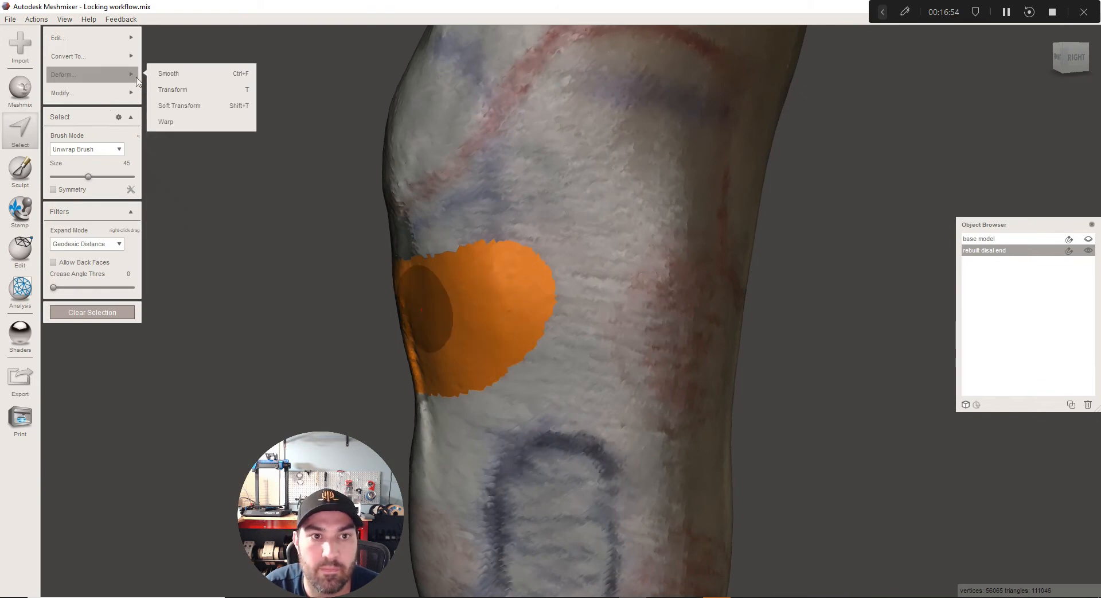
click(175, 107)
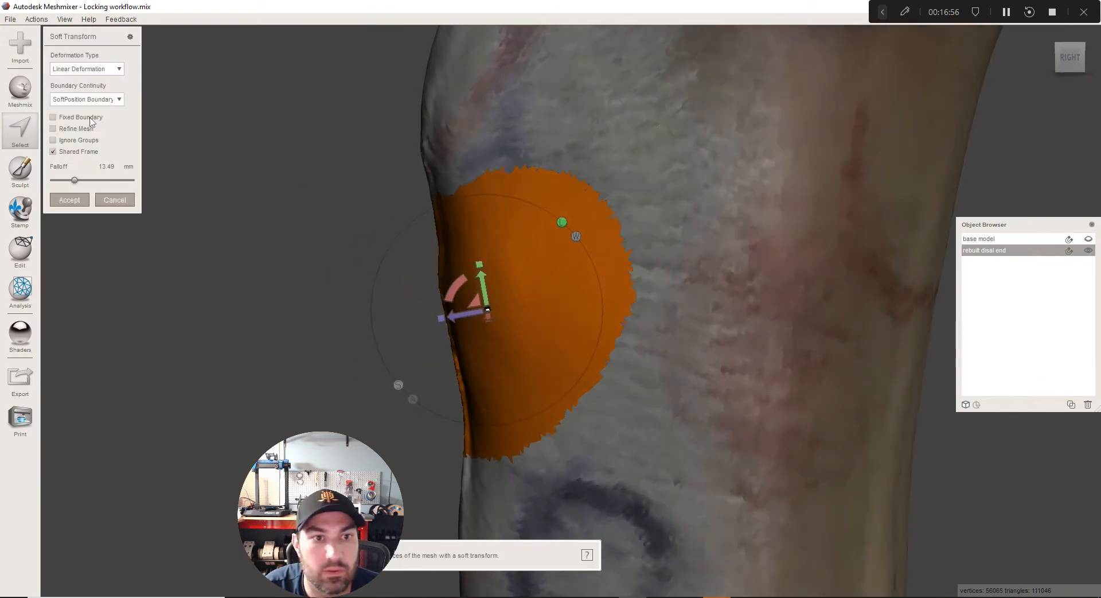
click(76, 154)
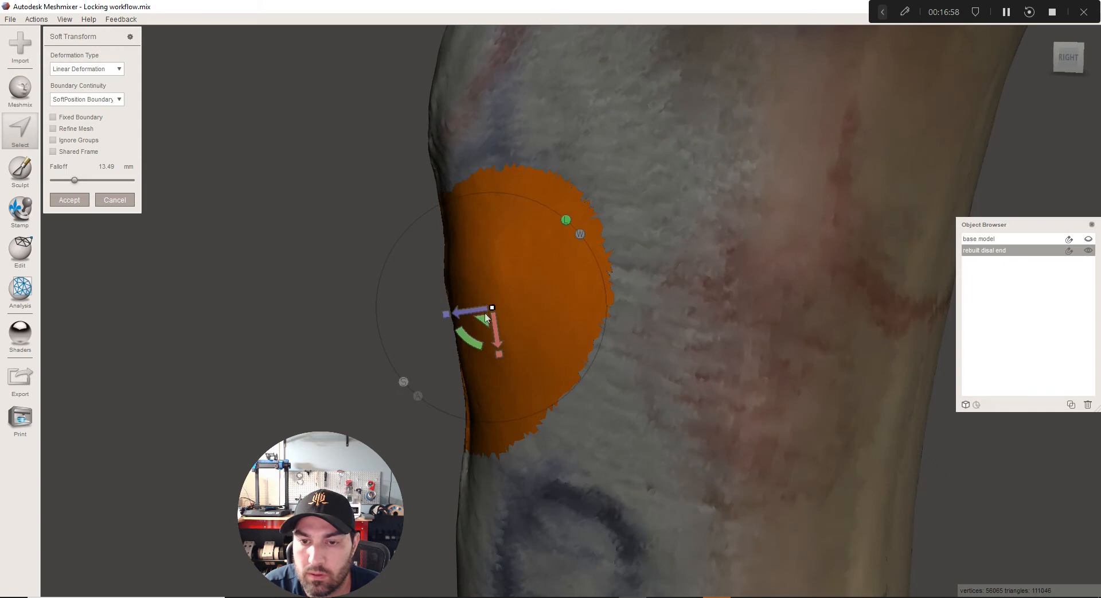
drag(478, 313, 472, 310)
Set the band's soft transform falloff to about 14.86 mm and accept the deformation
drag(75, 181, 42, 183)
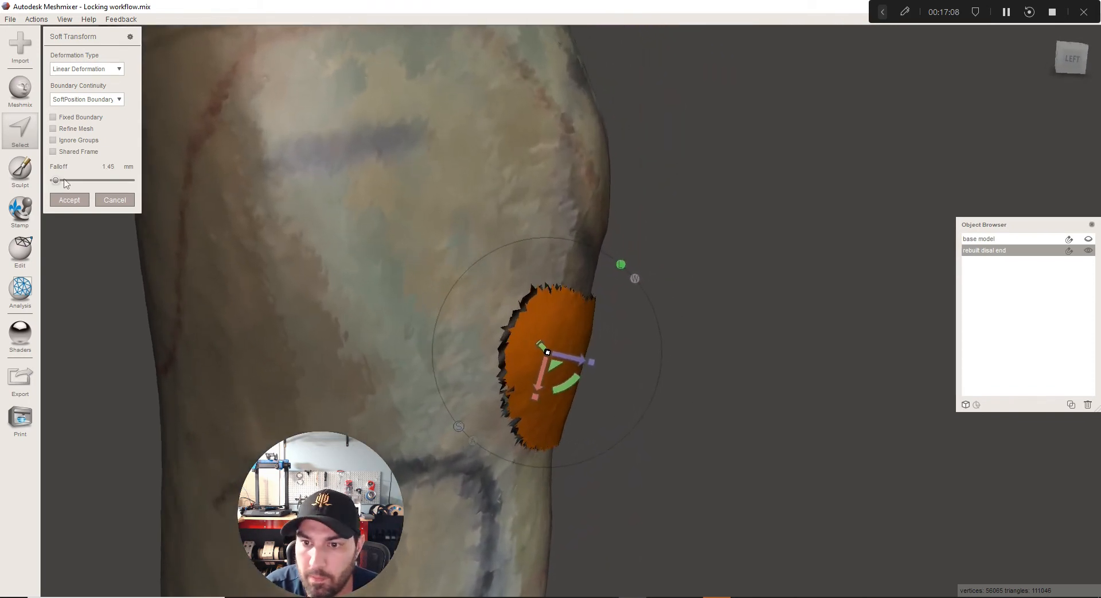
drag(64, 180, 74, 178)
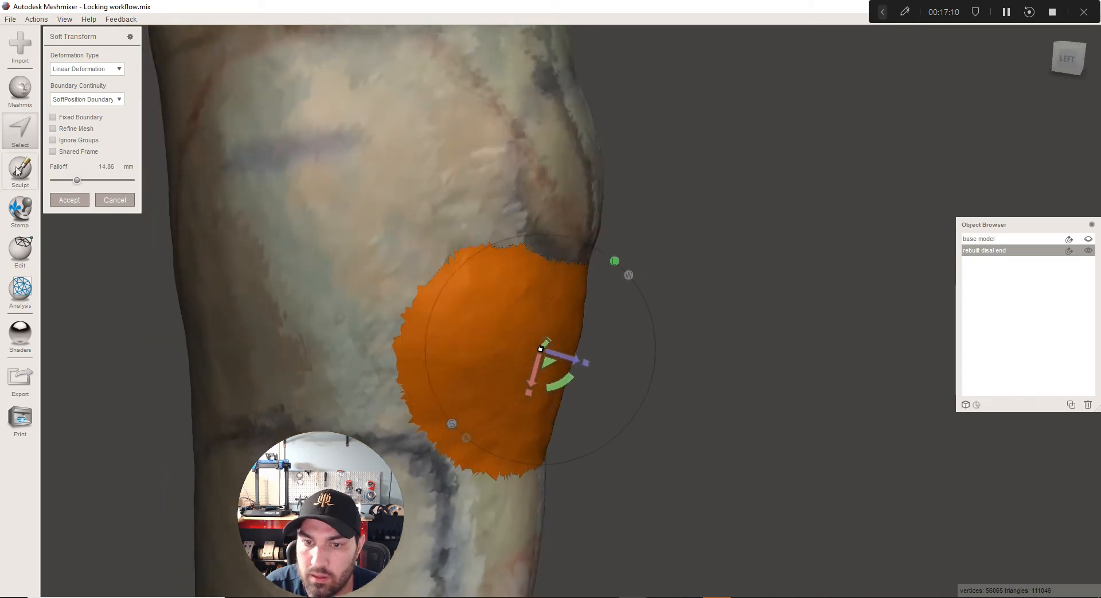
click(72, 200)
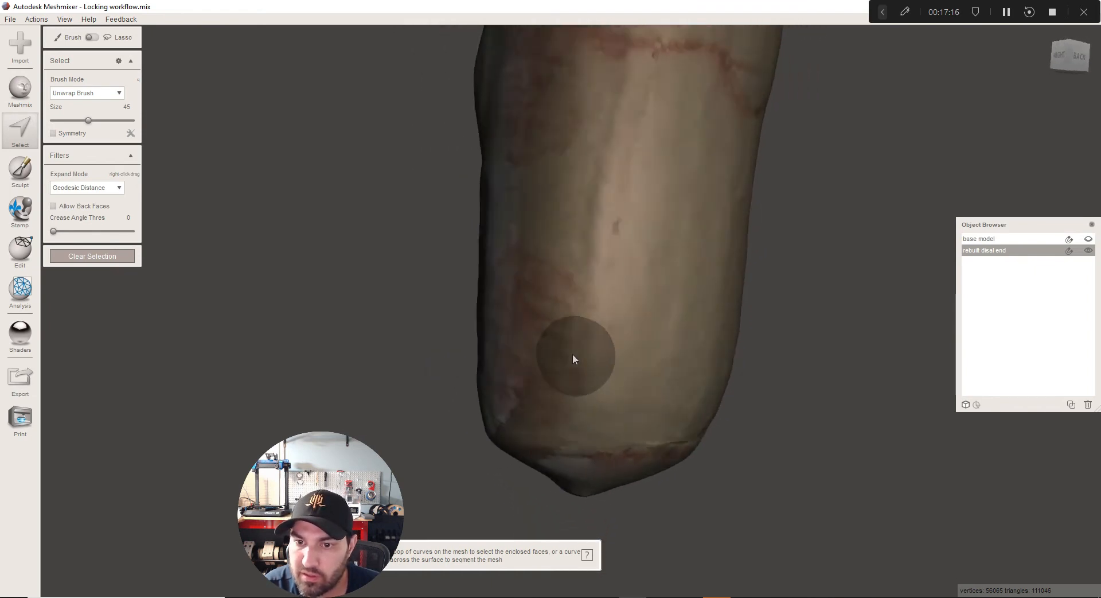
Brush-select a round patch behind the blue oval marking near the distal end and expand the selection slightly
click(529, 311)
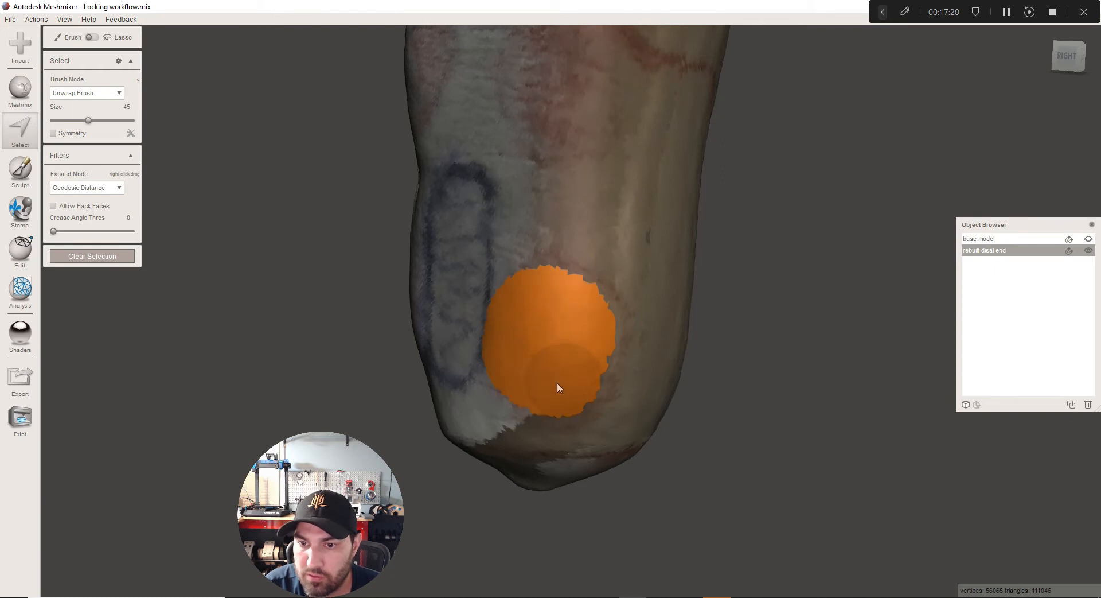
drag(550, 299, 556, 352)
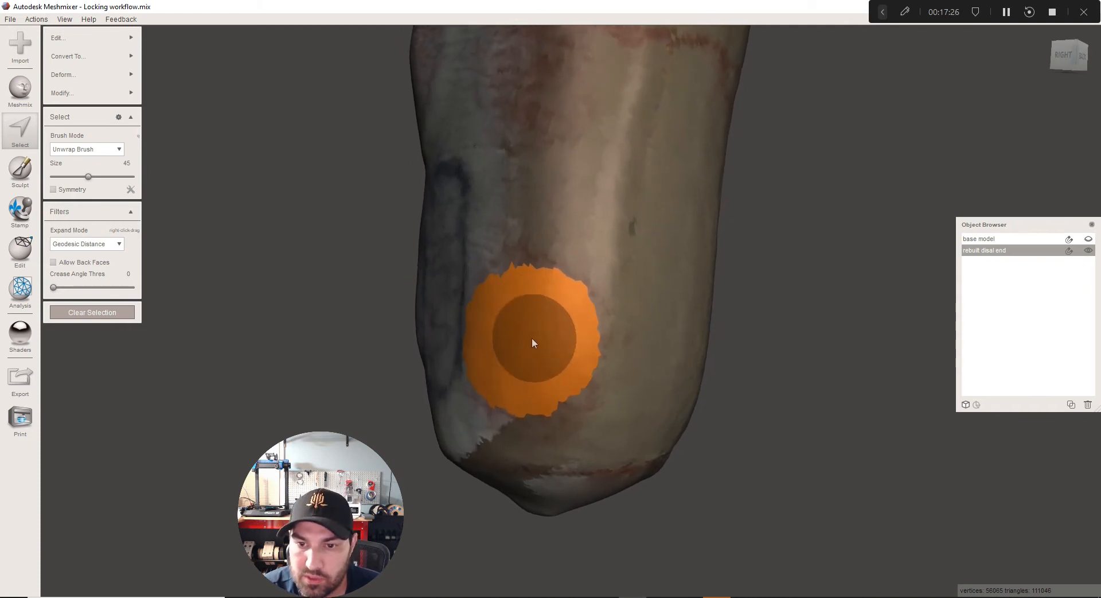
key(shift+period)
key(shift+period)
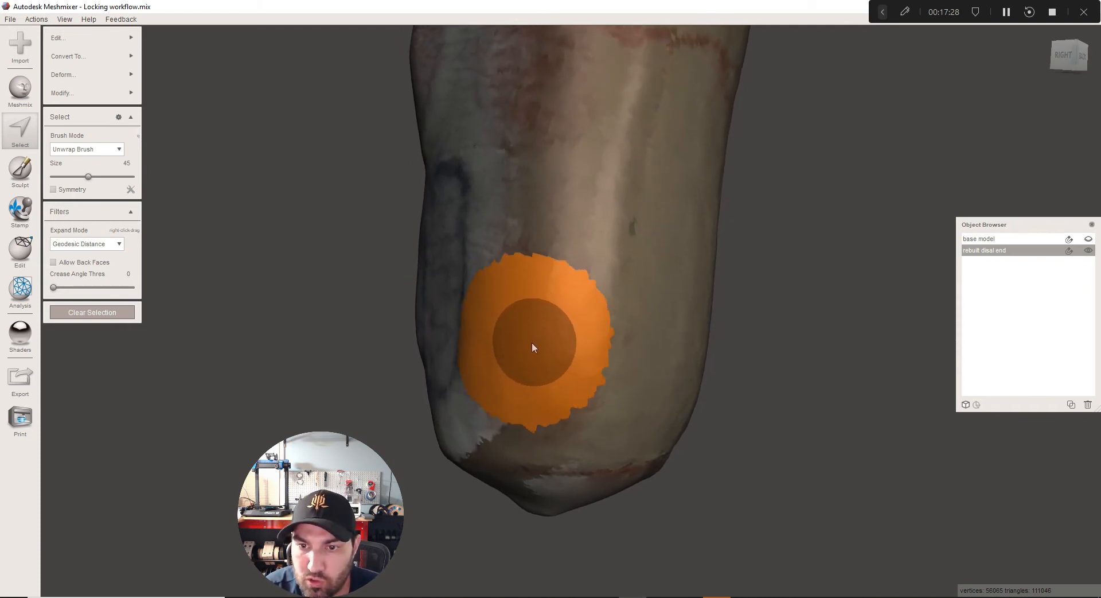
key(shift+comma)
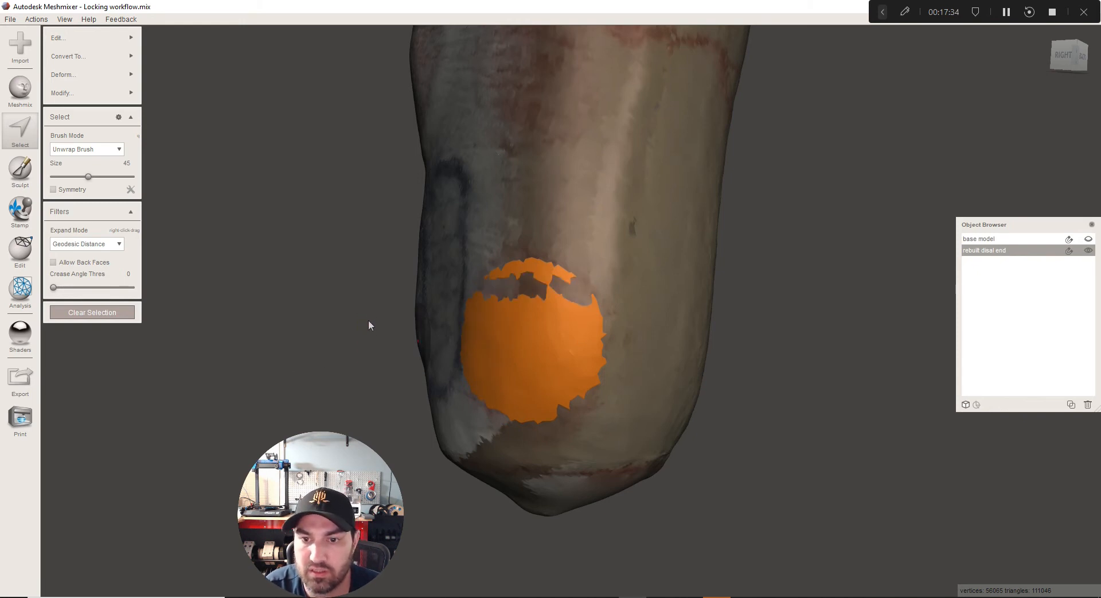
key(ctrl+z)
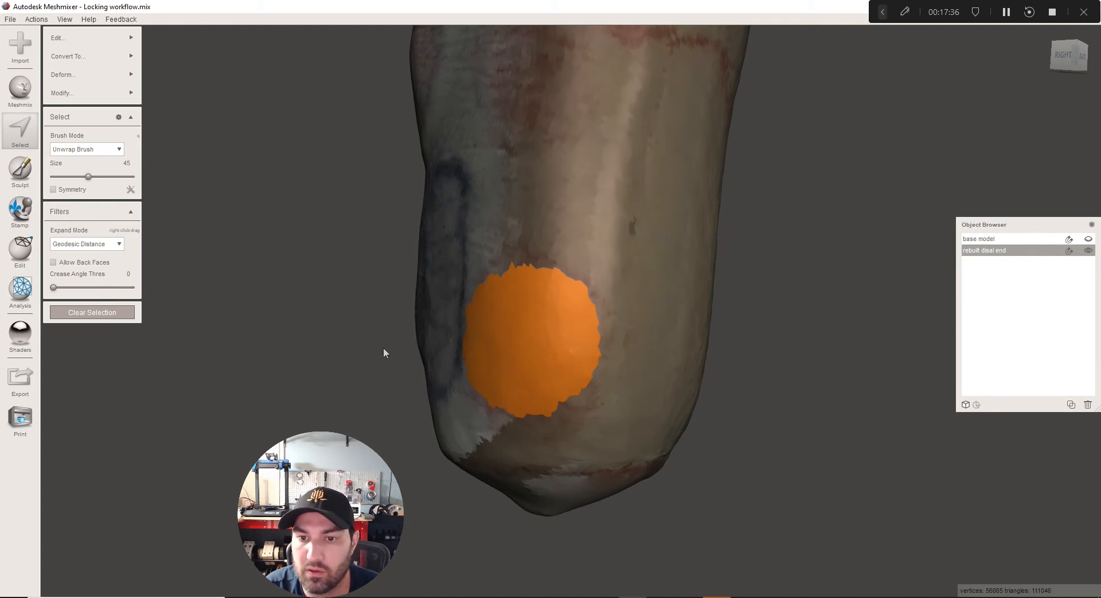
key(shift+comma)
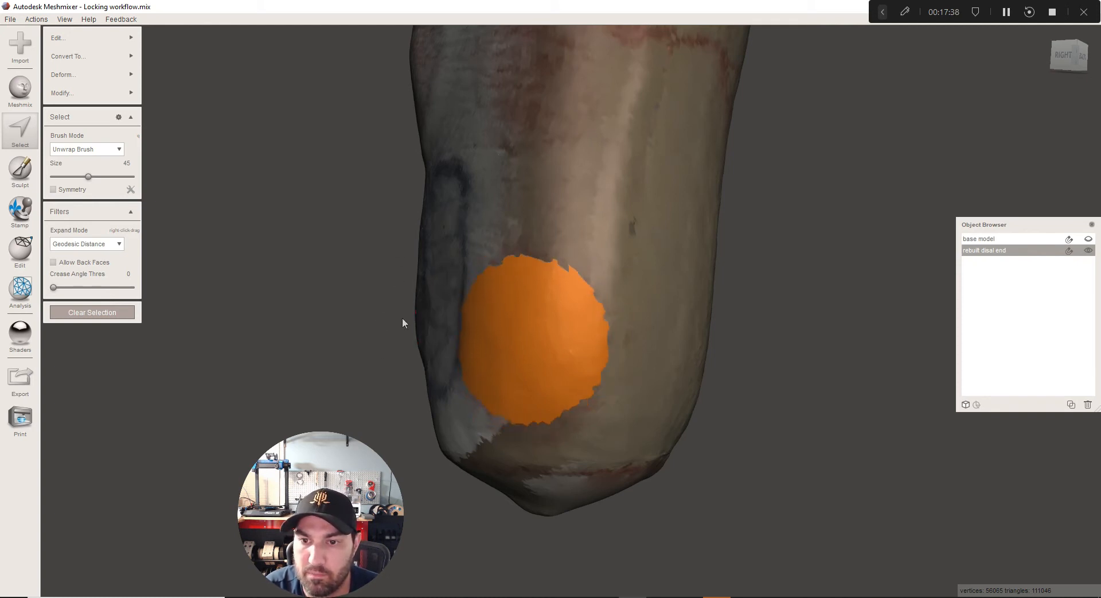
Soft-transform the round patch outward with a falloff of about 31.88 mm and accept the deformation
right_drag(383, 274, 287, 269)
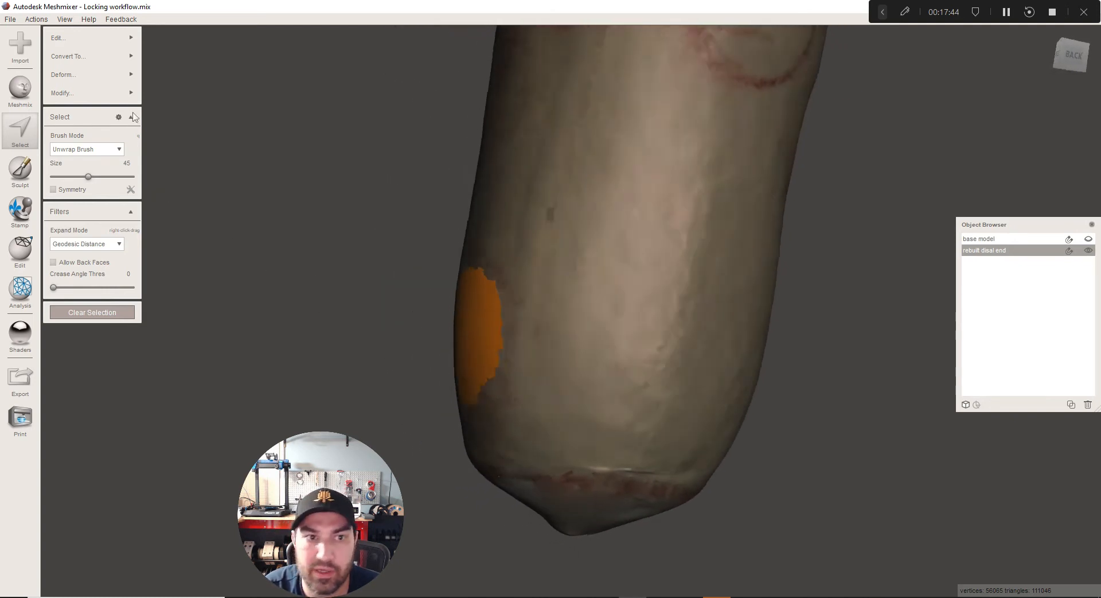
mouse_move(123, 74)
click(179, 105)
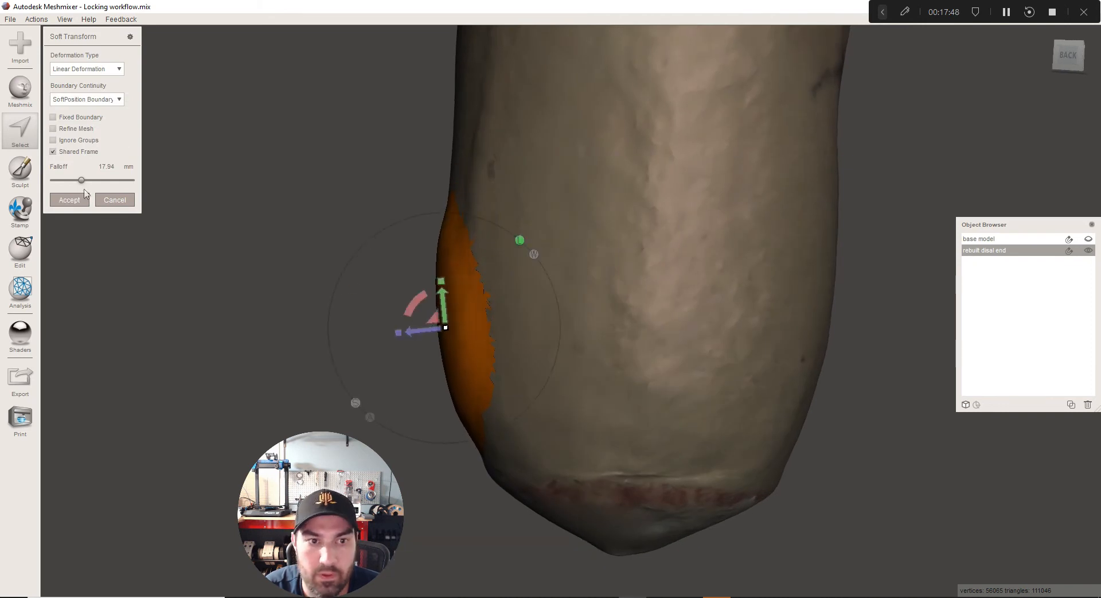
drag(74, 180, 103, 181)
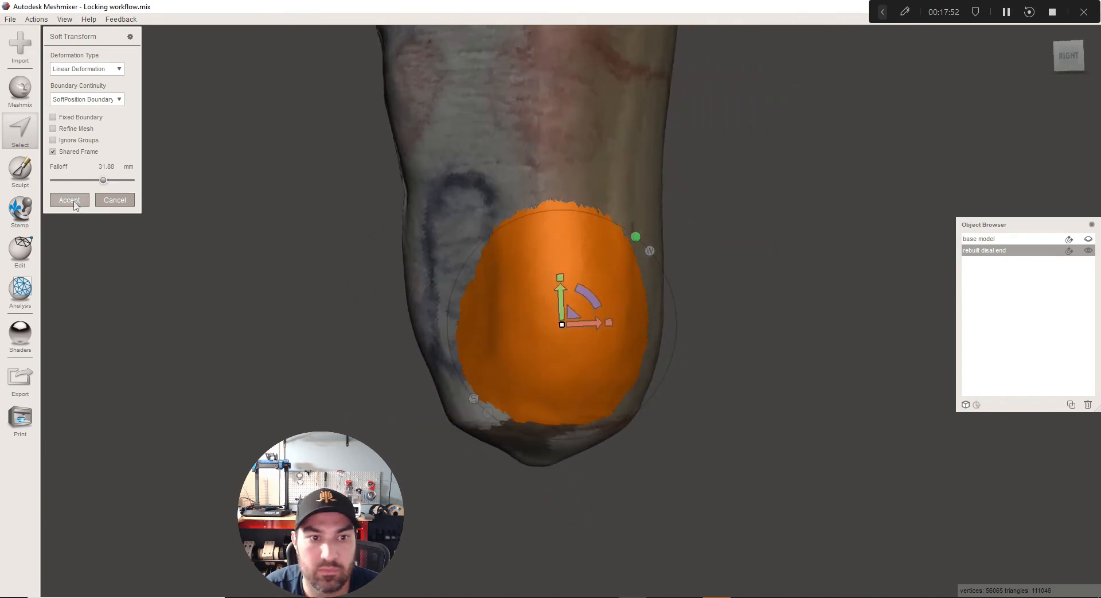
click(69, 200)
Show the base model together with the rebuilt distal end model, without painted scan colours, and compare their surfaces around the limb
right_drag(332, 298, 1052, 317)
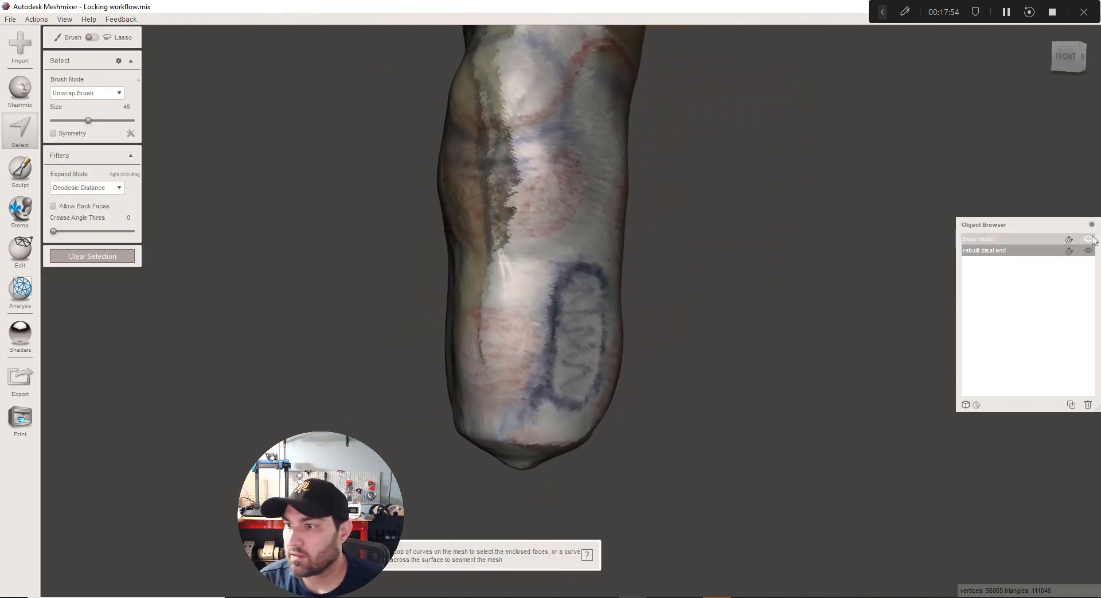
click(1090, 238)
key(space)
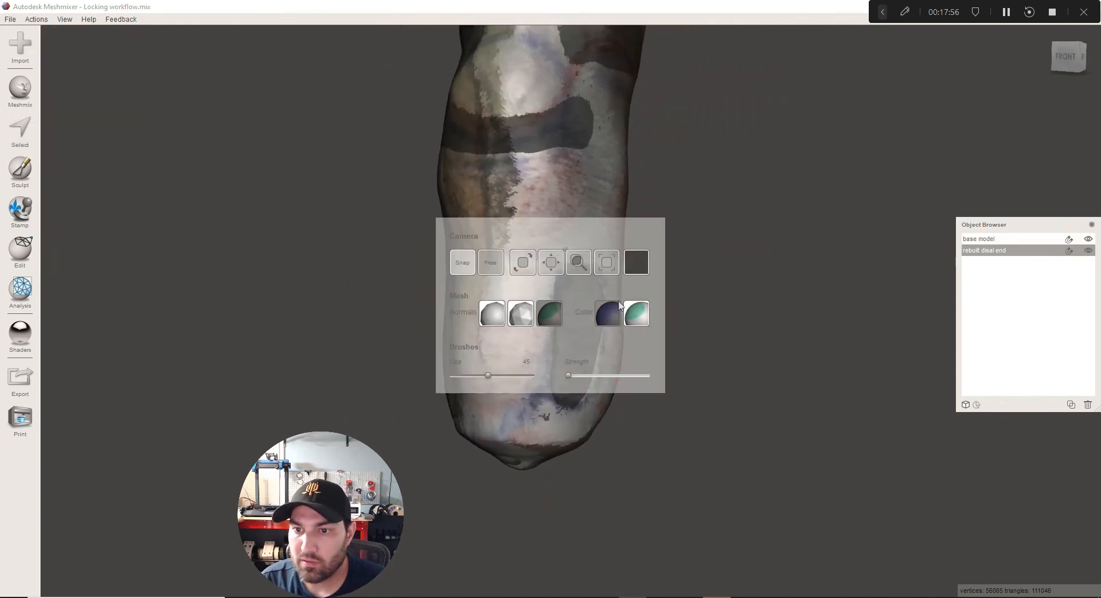
click(644, 317)
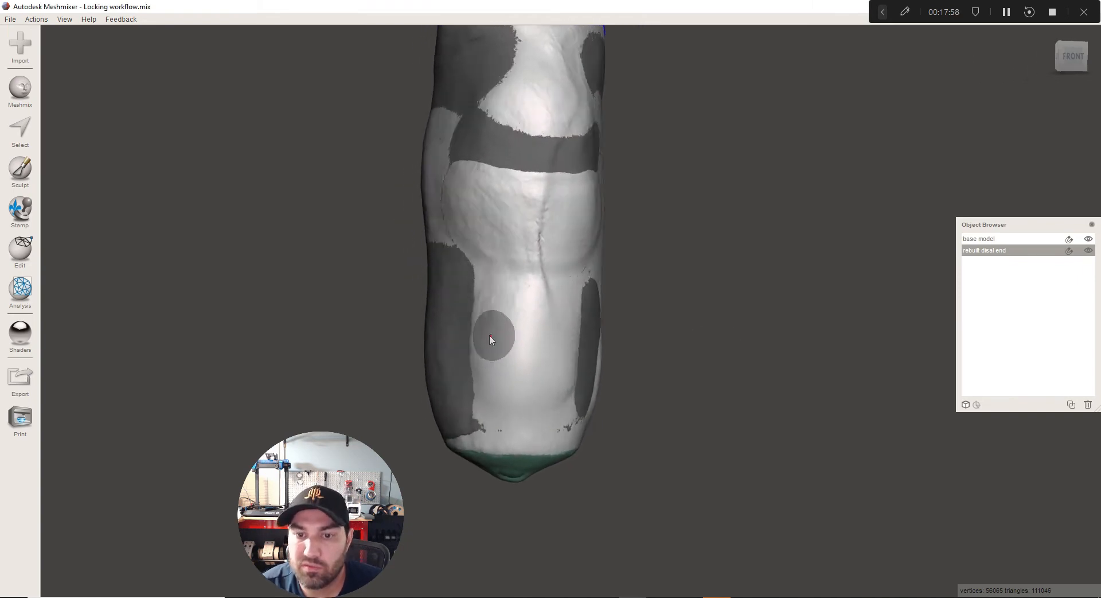
mouse_move(490, 335)
right_down()
mouse_move(503, 318)
mouse_move(557, 317)
mouse_move(552, 256)
mouse_move(428, 334)
mouse_move(465, 301)
mouse_move(479, 212)
mouse_move(518, 199)
mouse_move(566, 139)
mouse_move(504, 156)
mouse_move(550, 155)
right_up()
click(1001, 240)
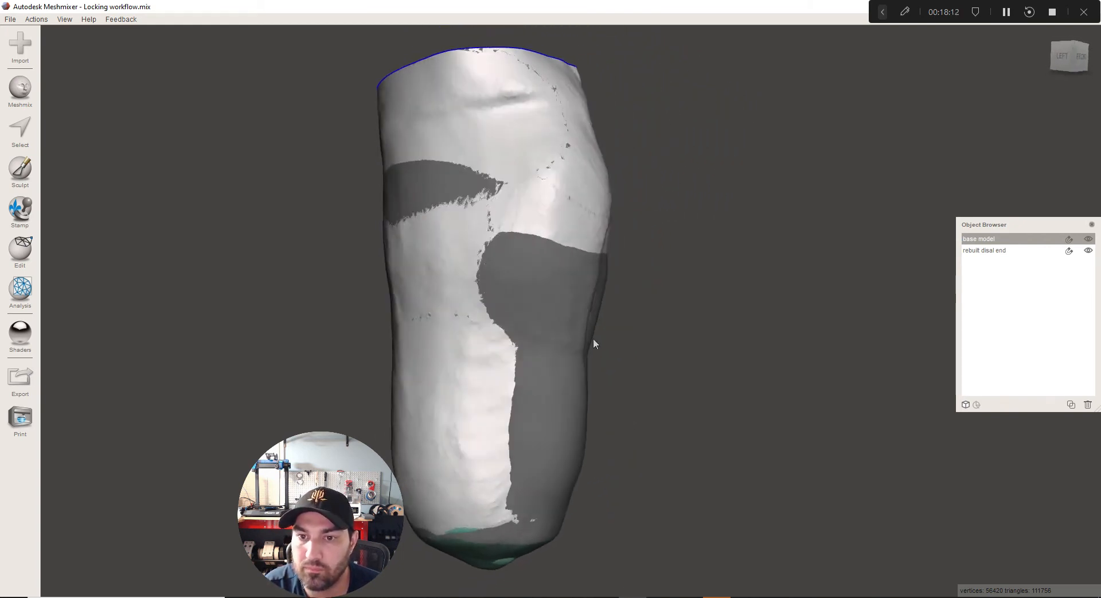
click(1016, 251)
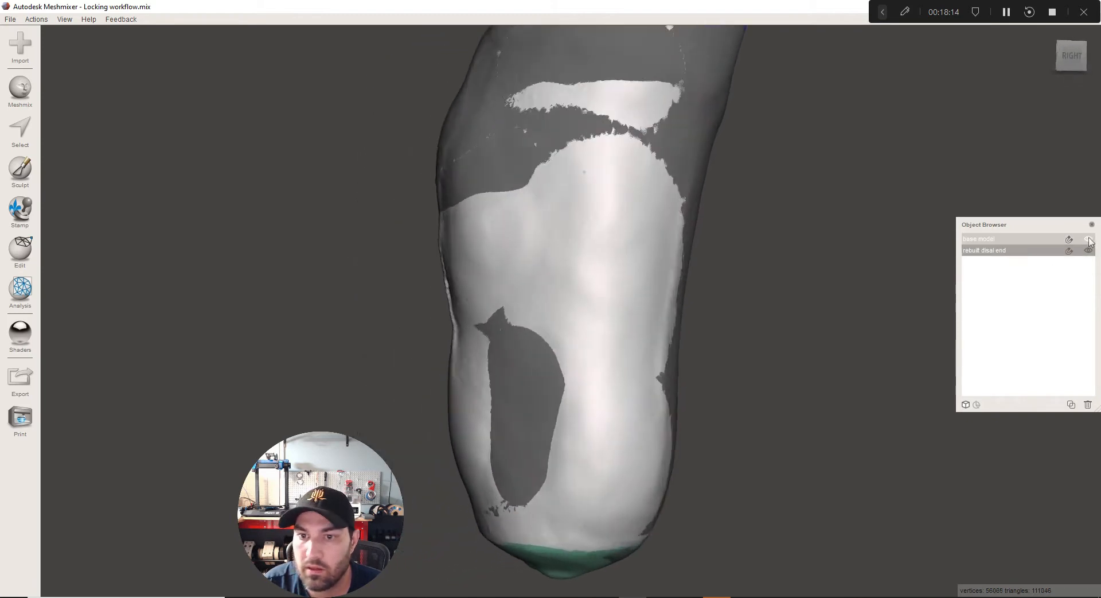
Hide the base model and turn the painted scan colours back on for the rebuilt distal end model
click(1089, 240)
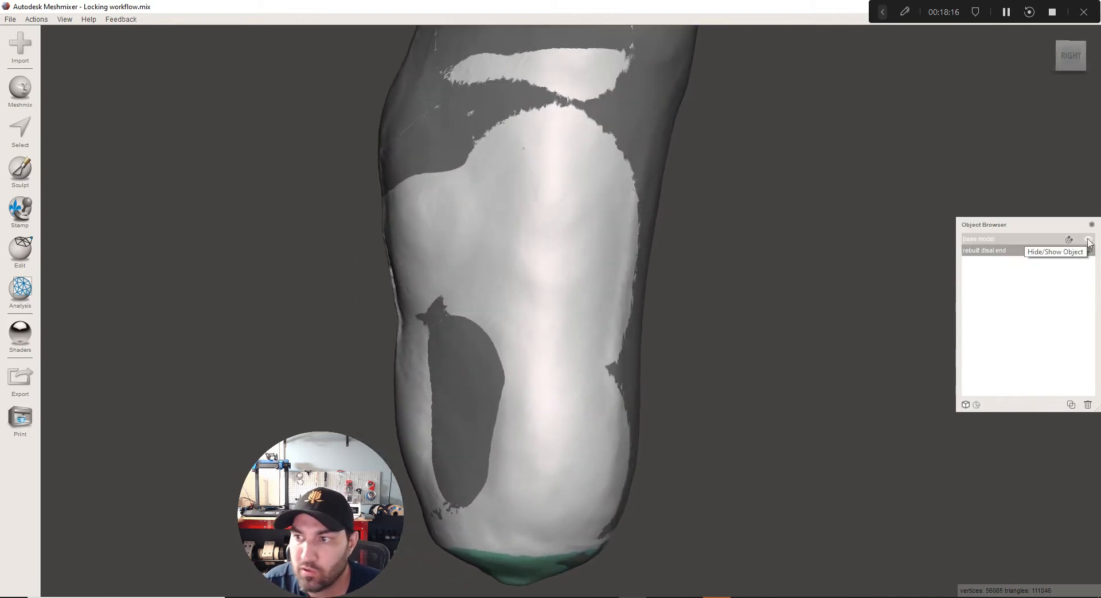
key(space)
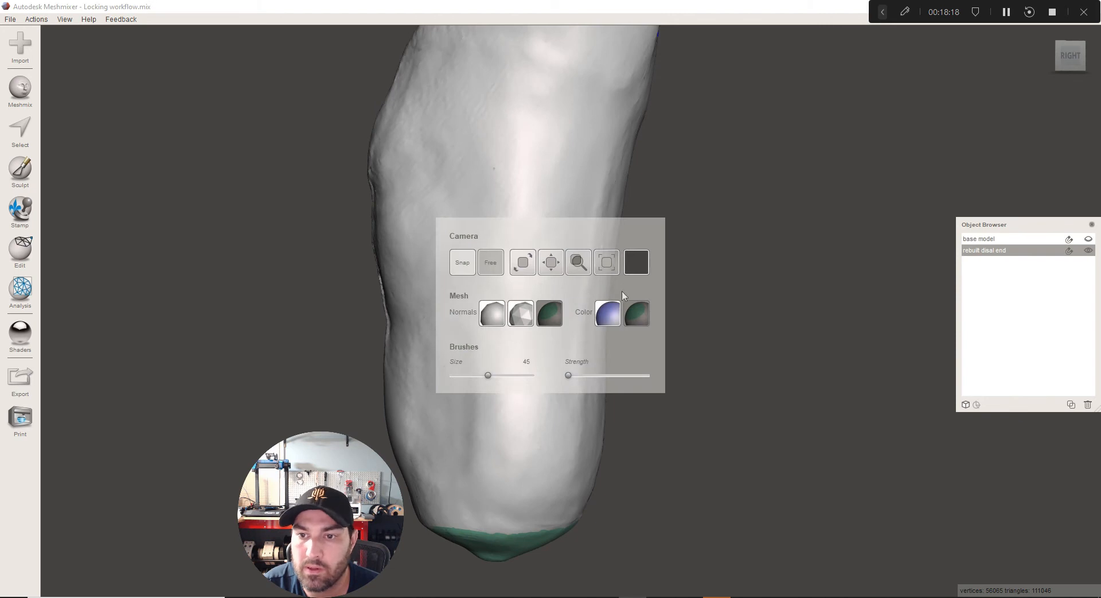
click(608, 314)
right_drag(617, 450, 521, 380)
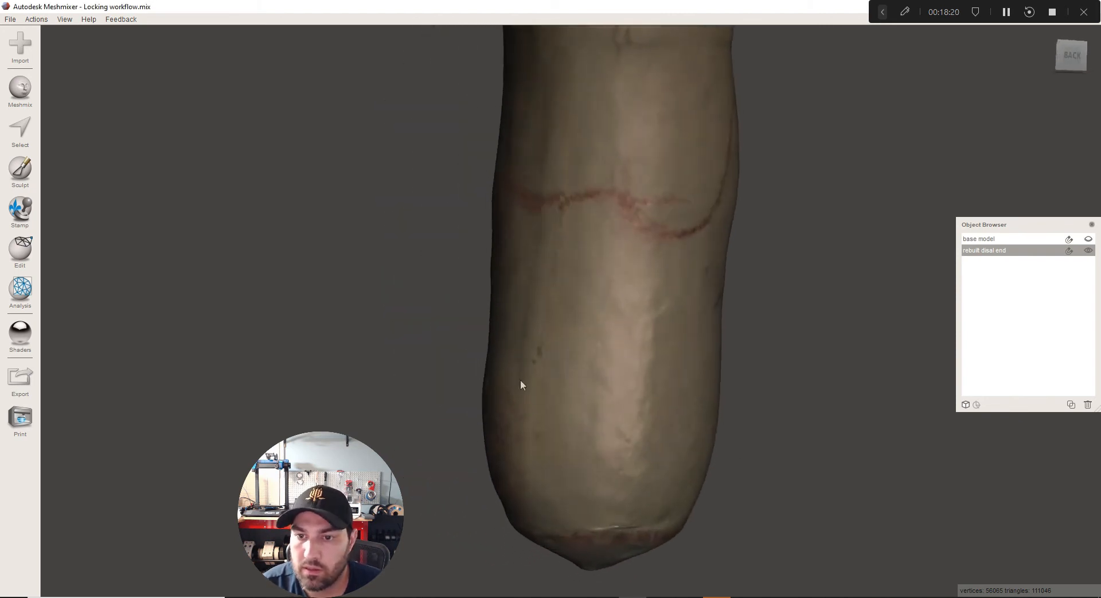
Brush-select the outline of a large rectangular patch on the back of the limb, below the red crease line
click(21, 130)
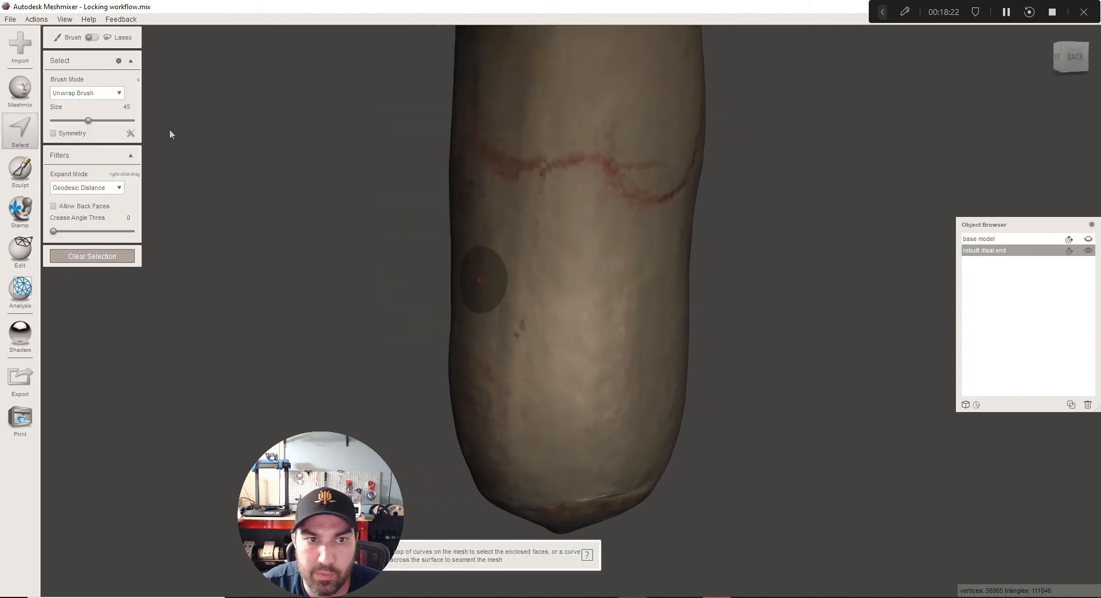
right_drag(575, 273, 546, 246)
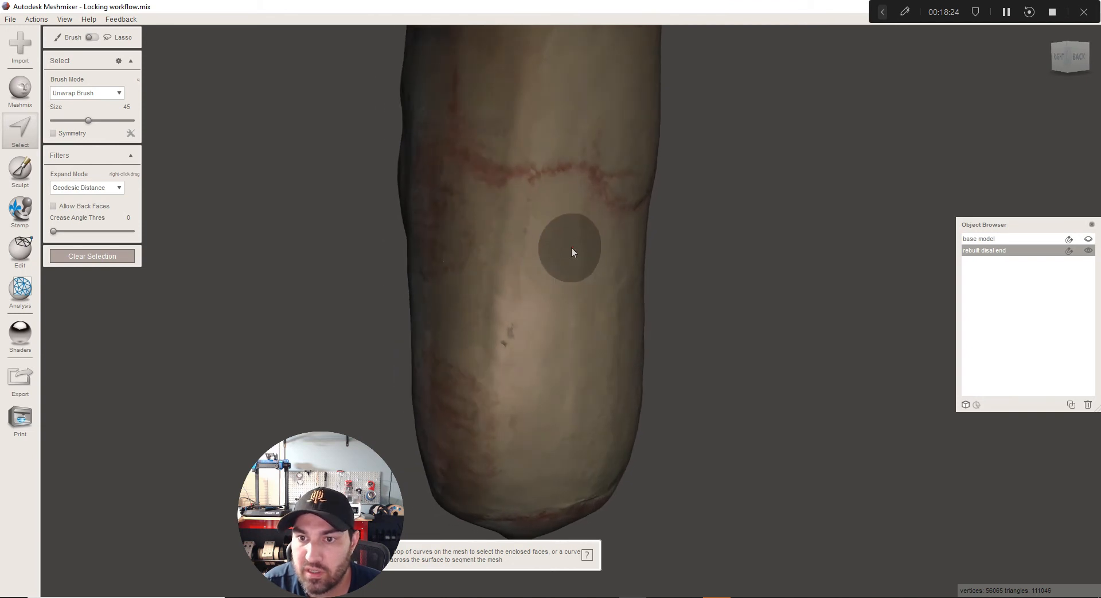
drag(572, 248, 534, 247)
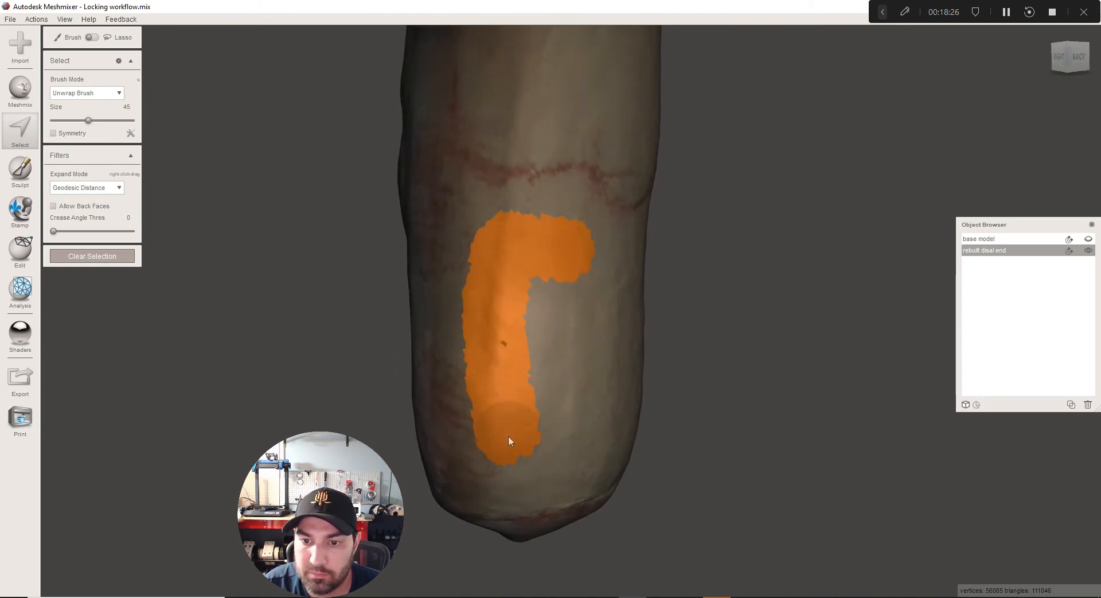
drag(508, 441, 561, 455)
right_drag(560, 455, 464, 253)
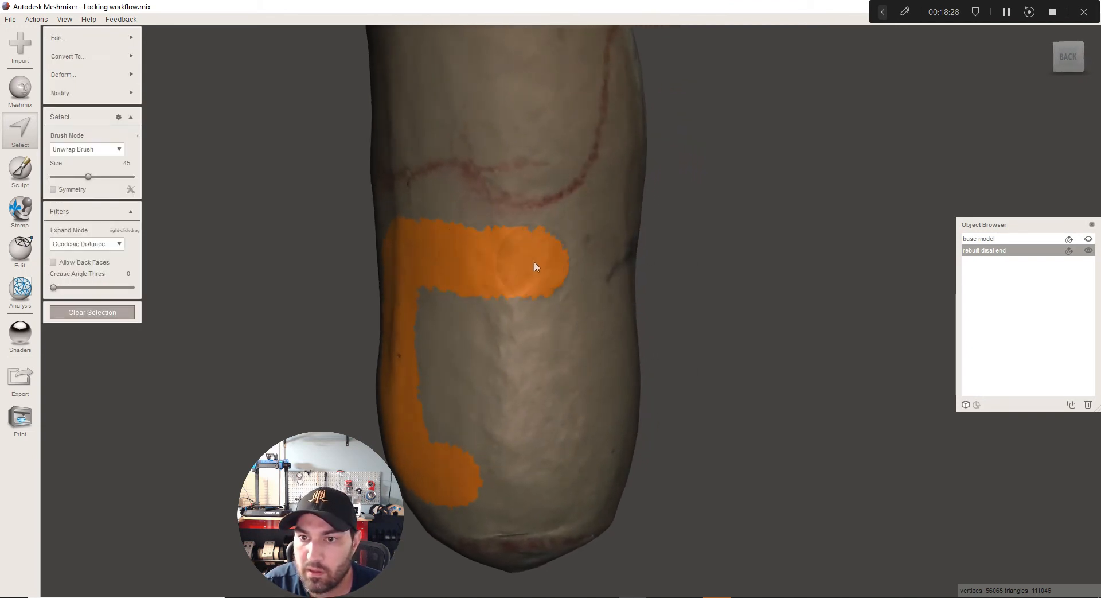
right_drag(535, 266, 595, 259)
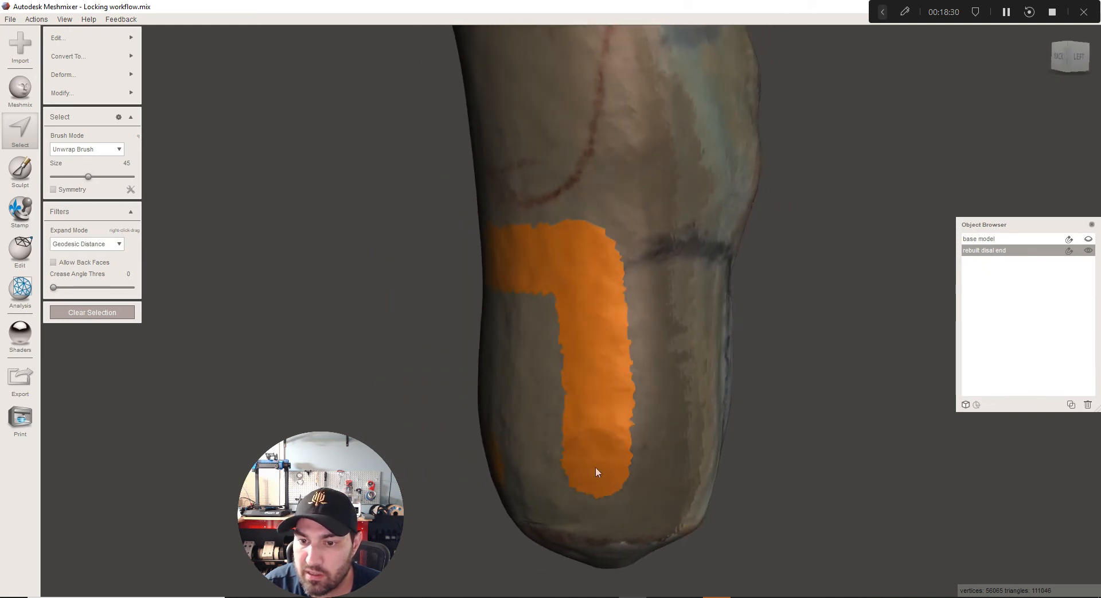
right_drag(546, 467, 570, 328)
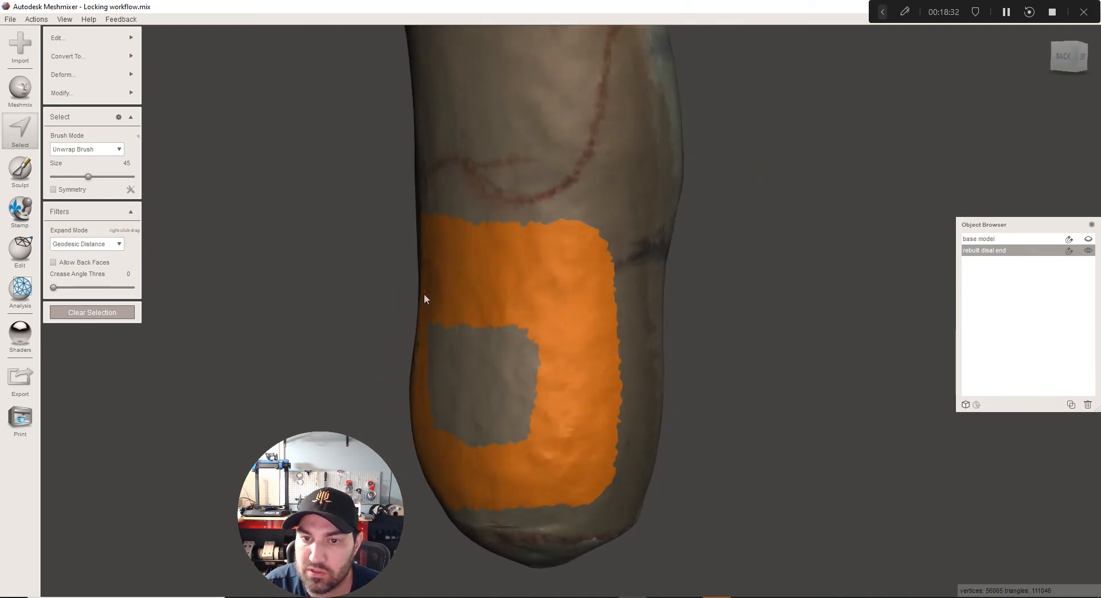
Fill in the back patch selection and trim its edges to clear the red crease line and the reddish side area
right_drag(469, 383, 474, 204)
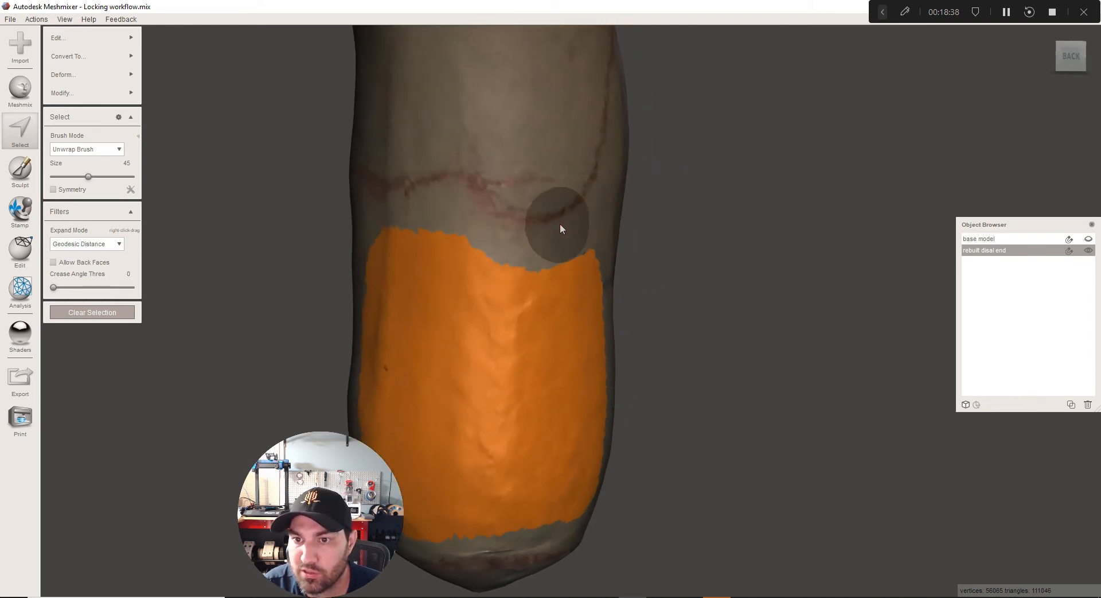
right_drag(561, 227, 545, 248)
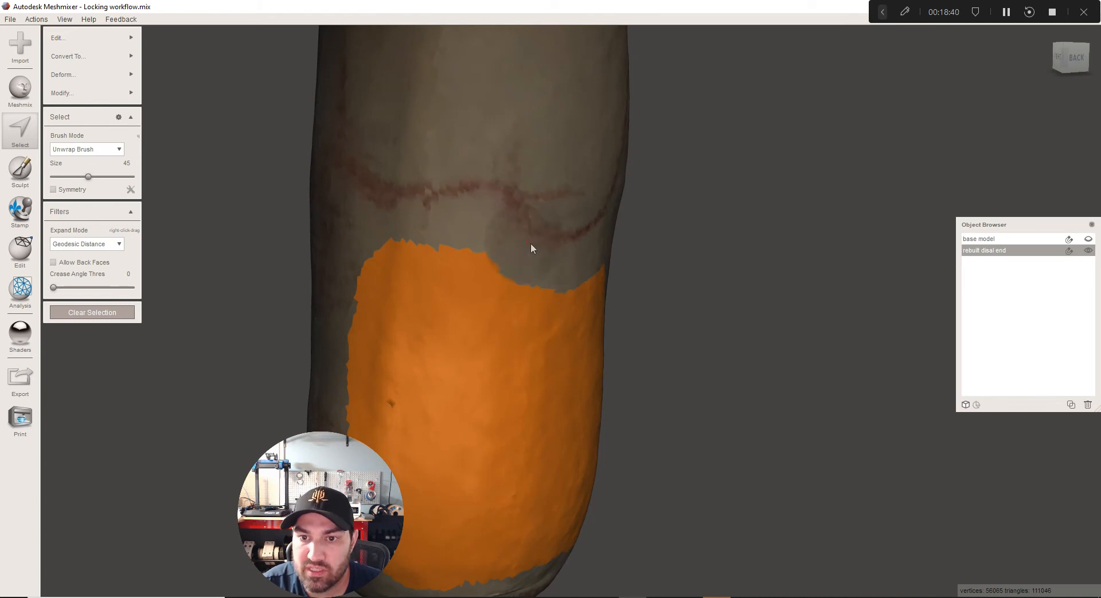
right_drag(368, 228, 417, 370)
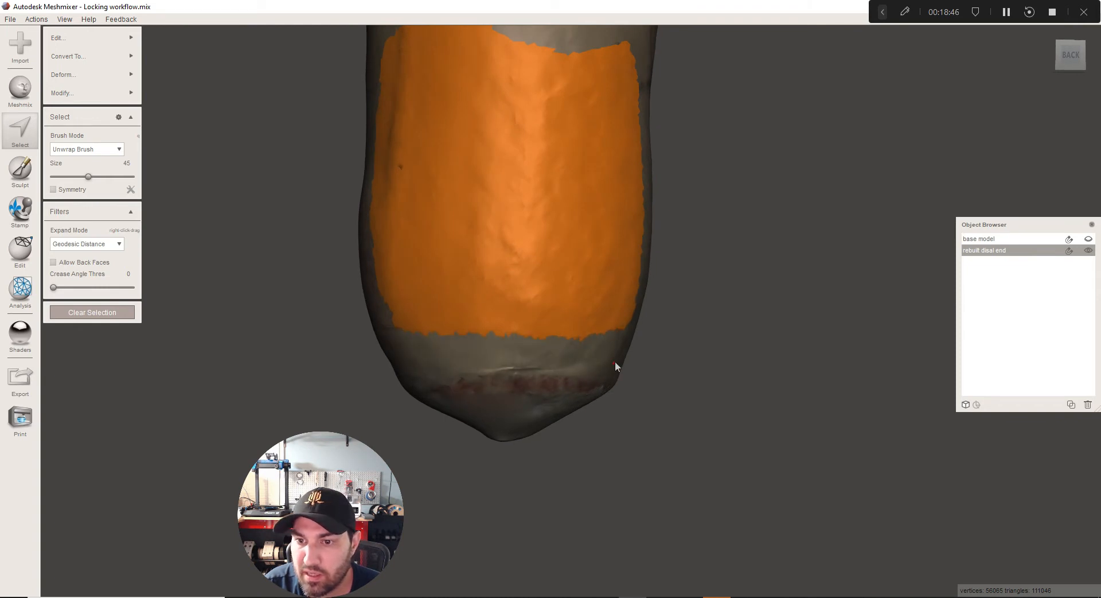
right_drag(615, 362, 502, 149)
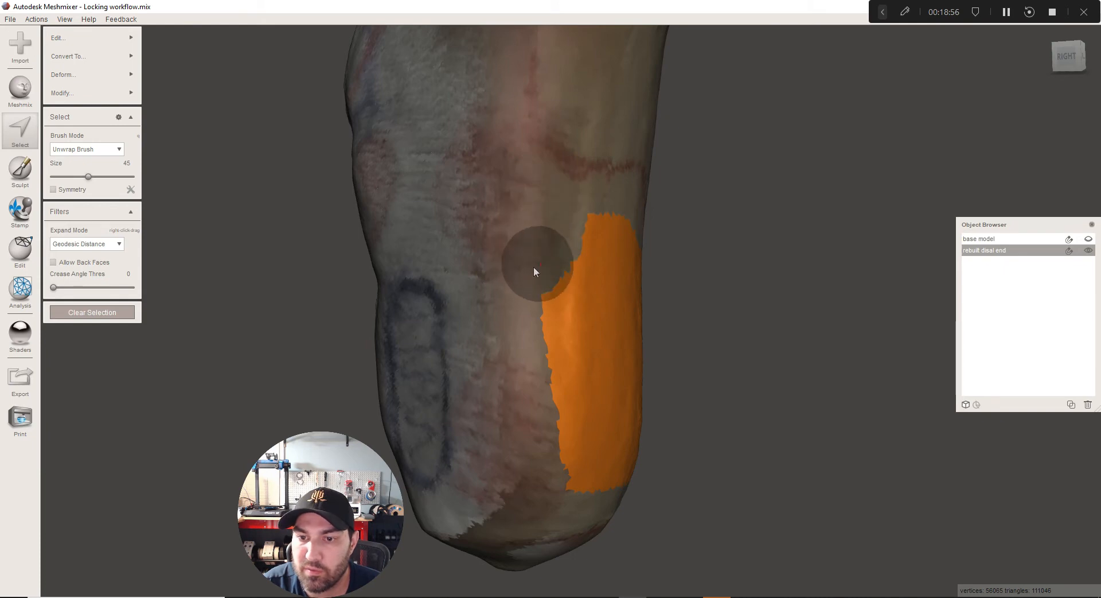
right_drag(534, 266, 466, 334)
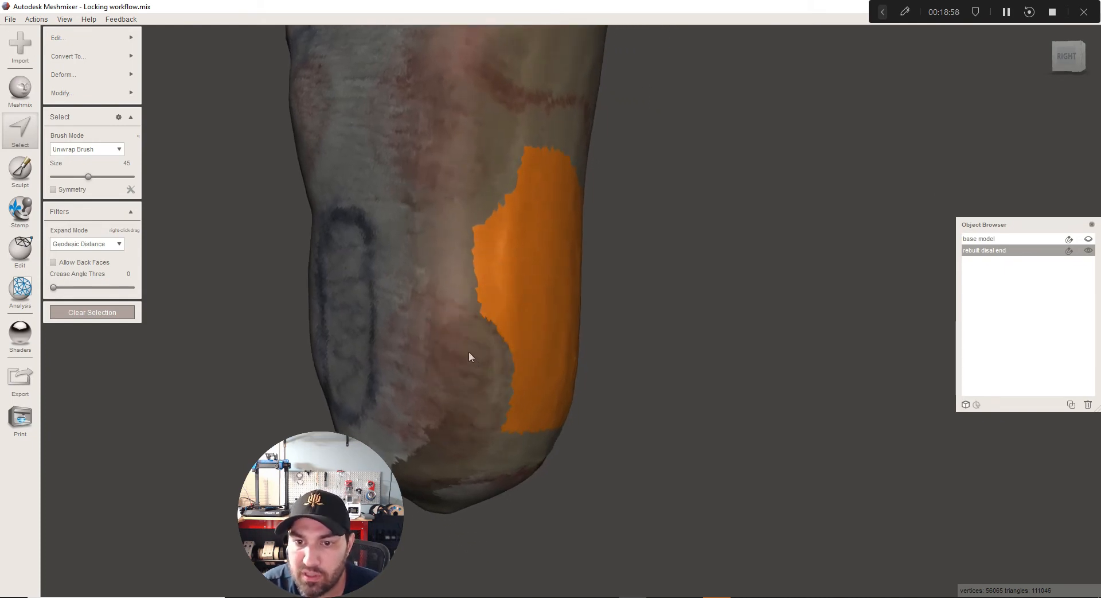
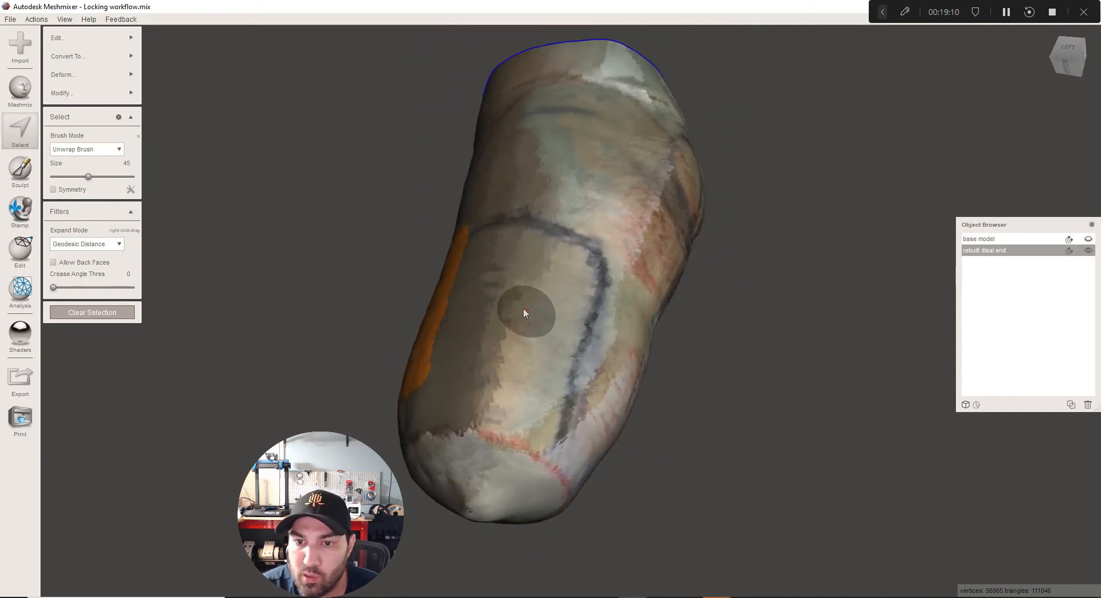
Start a Soft Transform on the back patch, turn off Shared Frame, set the falloff to 0 mm and push the patch slightly inward
click(91, 75)
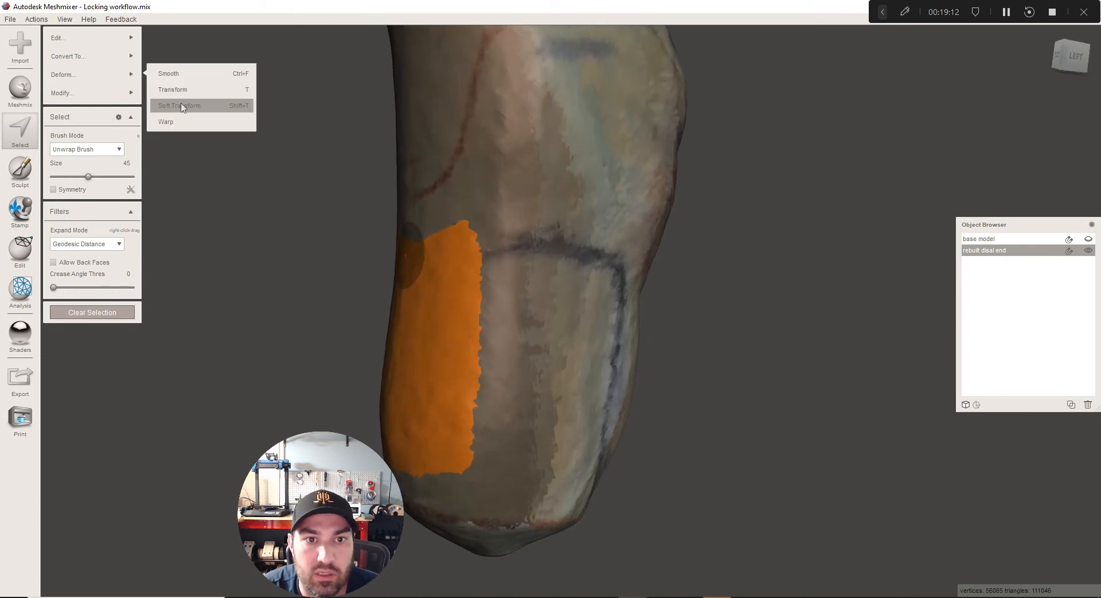
click(181, 103)
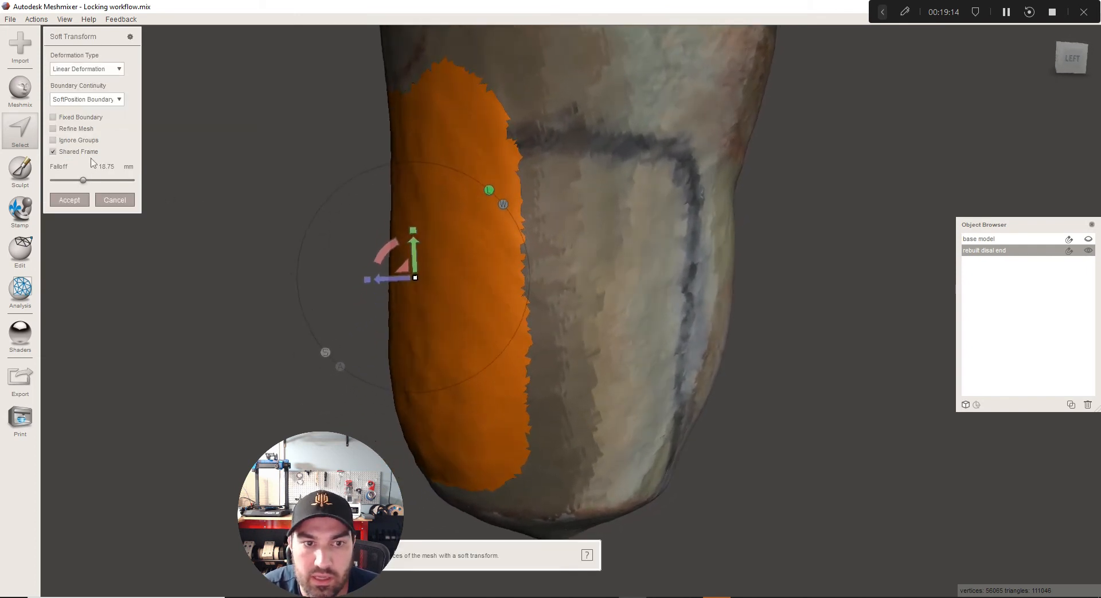
click(53, 152)
scroll(366, 279, up, 2)
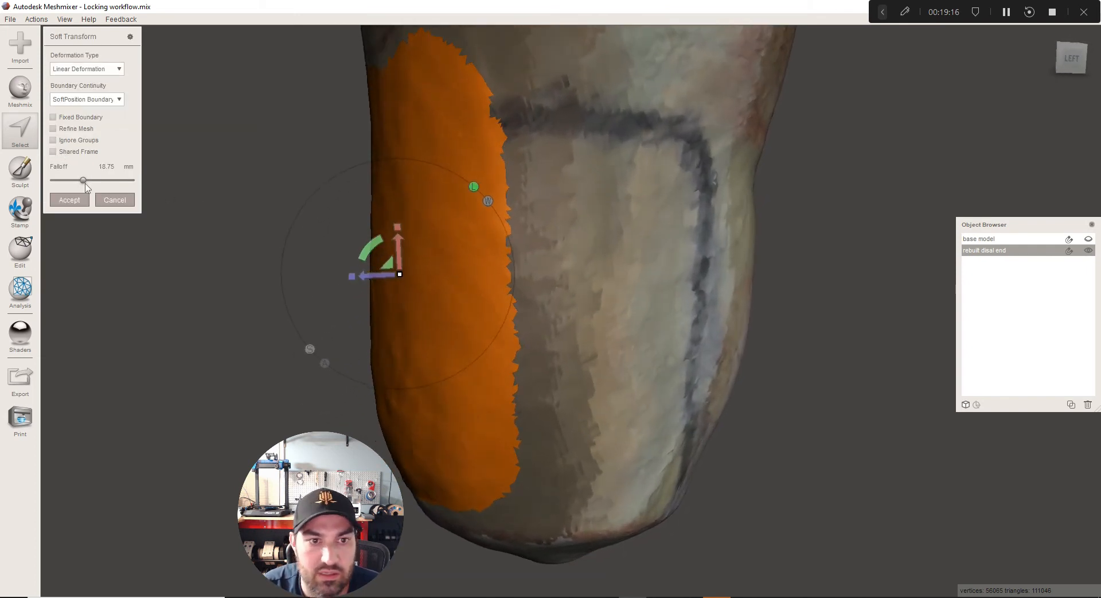
drag(80, 181, 53, 180)
scroll(376, 267, up, 1)
drag(376, 268, 383, 270)
right_drag(383, 274, 63, 169)
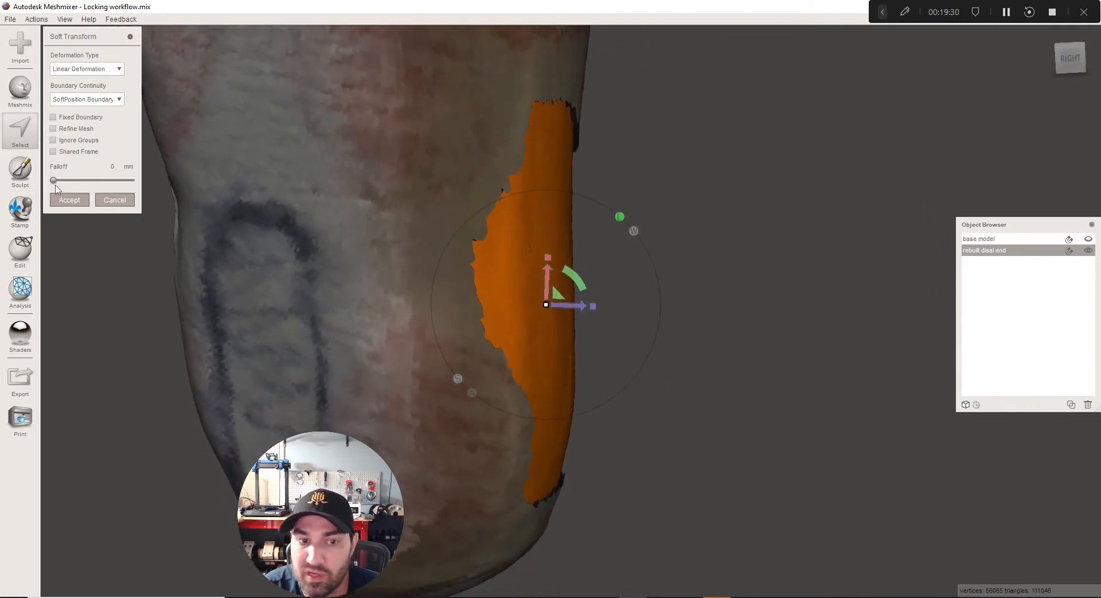
Set the back patch's soft transform falloff to about 21.66 mm and accept the deformation
drag(60, 183, 99, 175)
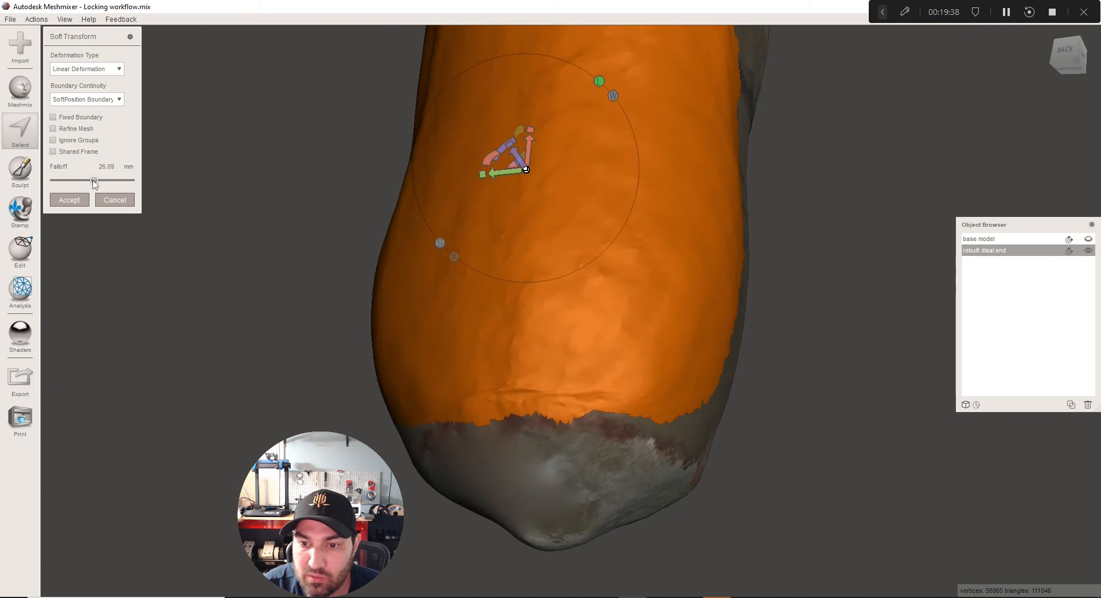
drag(93, 181, 92, 180)
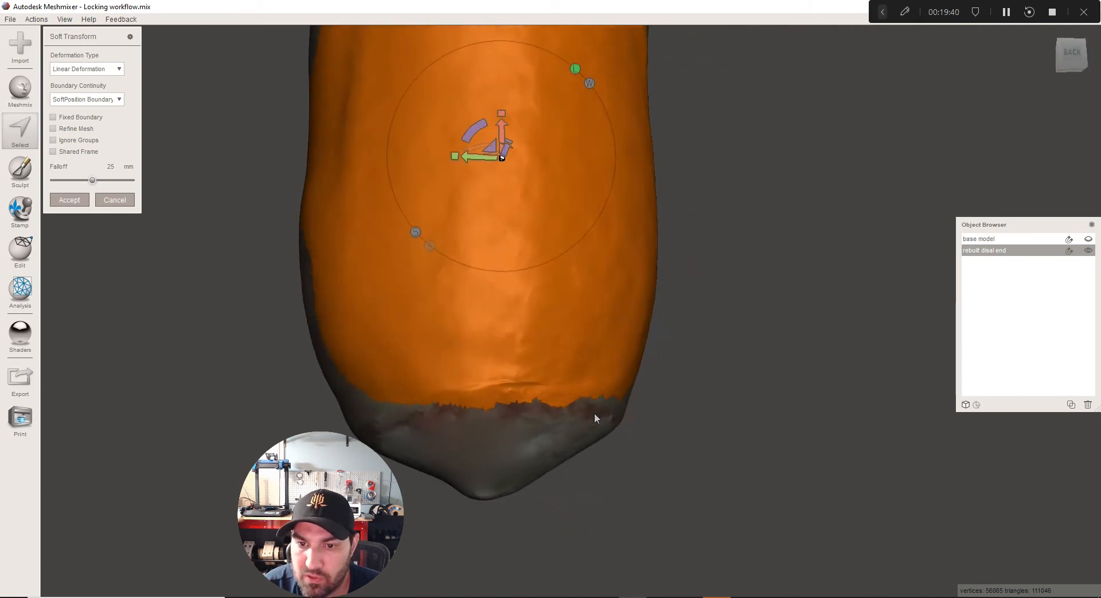
click(77, 181)
drag(96, 180, 98, 179)
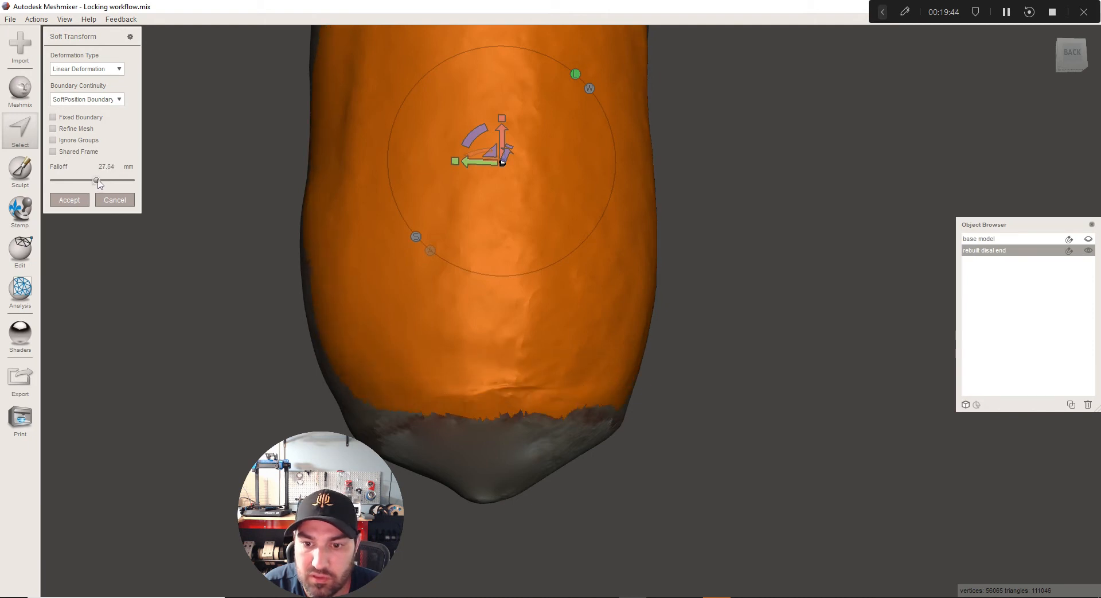
right_drag(449, 376, 418, 406)
right_drag(636, 396, 587, 445)
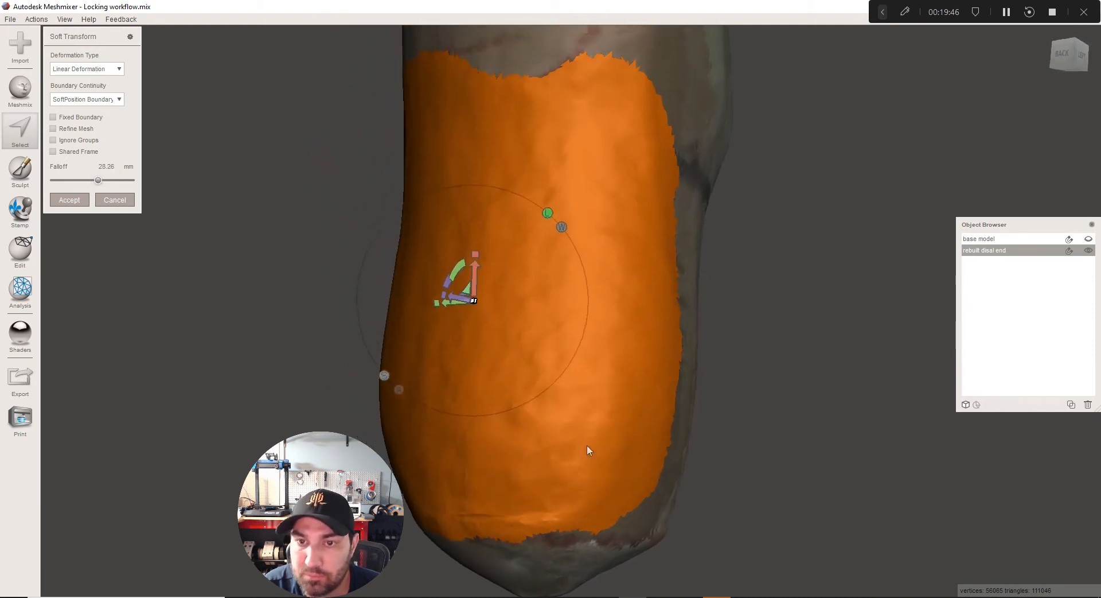
middle_drag(574, 184, 601, 309)
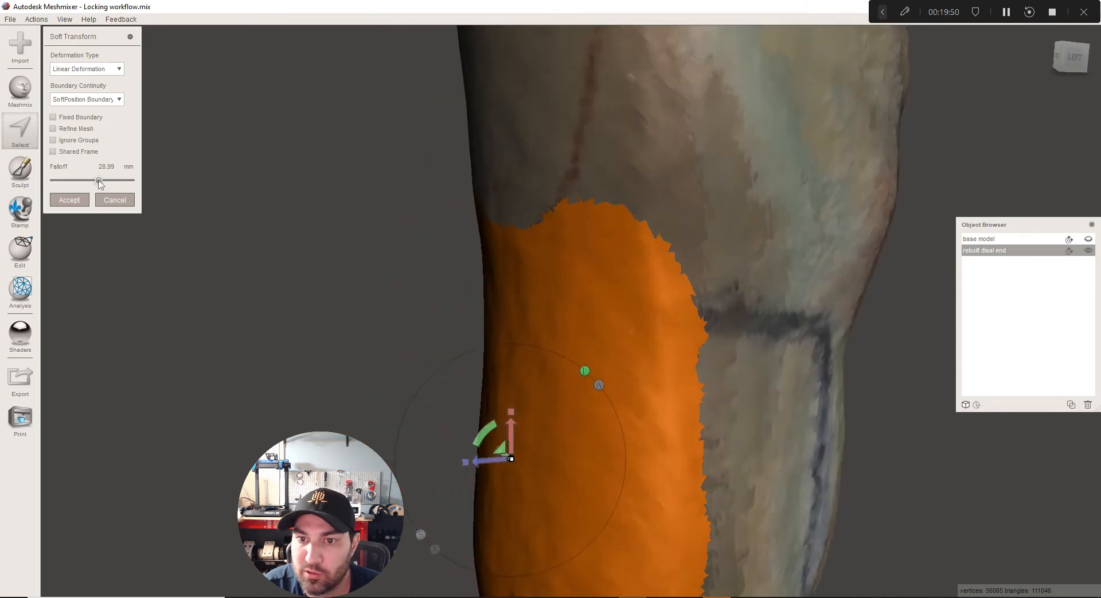
mouse_move(99, 180)
mouse_down()
mouse_move(81, 180)
mouse_move(90, 178)
mouse_up()
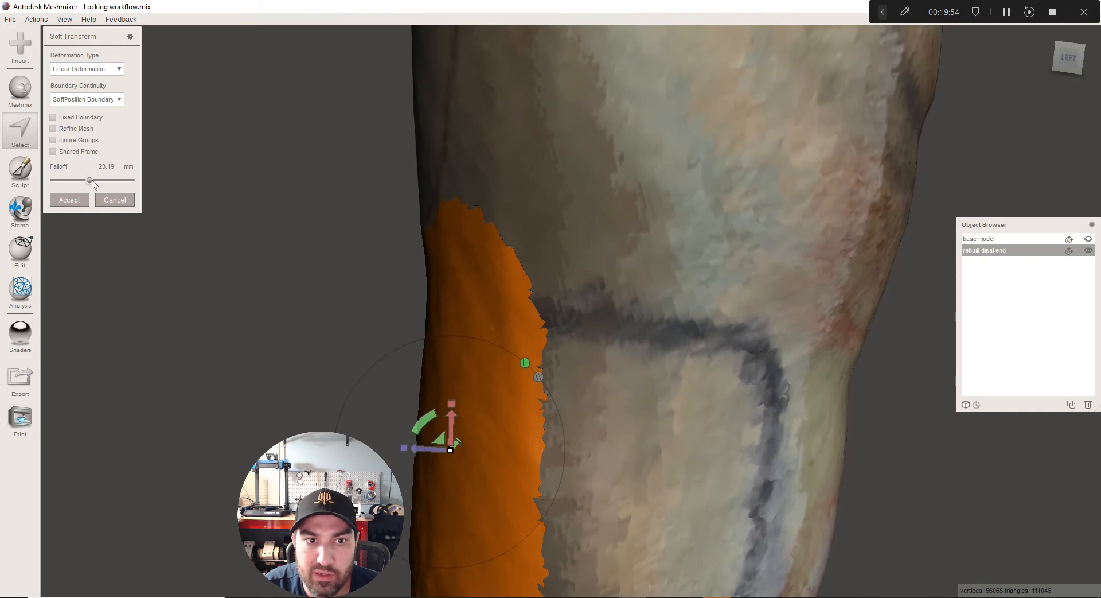
drag(90, 181, 6, 173)
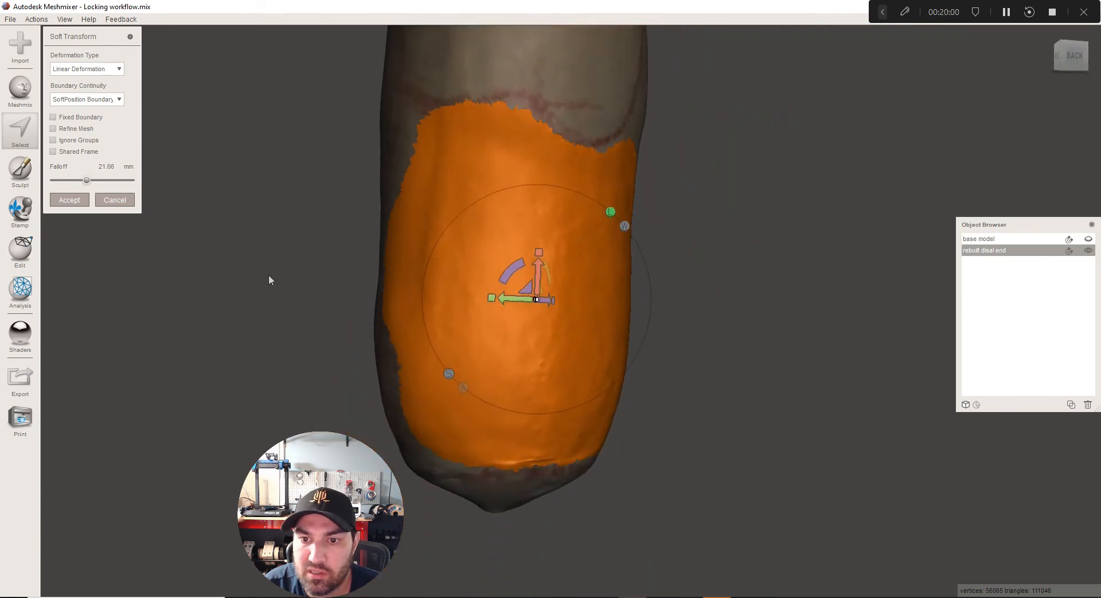
click(73, 200)
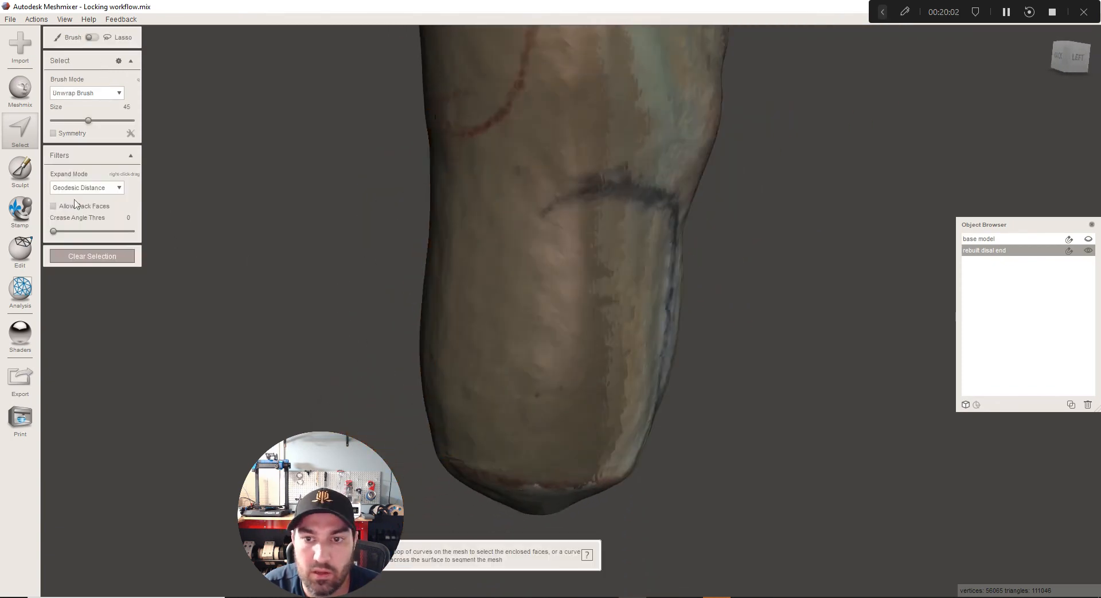
Show the base model and toggle the visibility of the rebuilt distal end model to compare the two shapes
click(1056, 241)
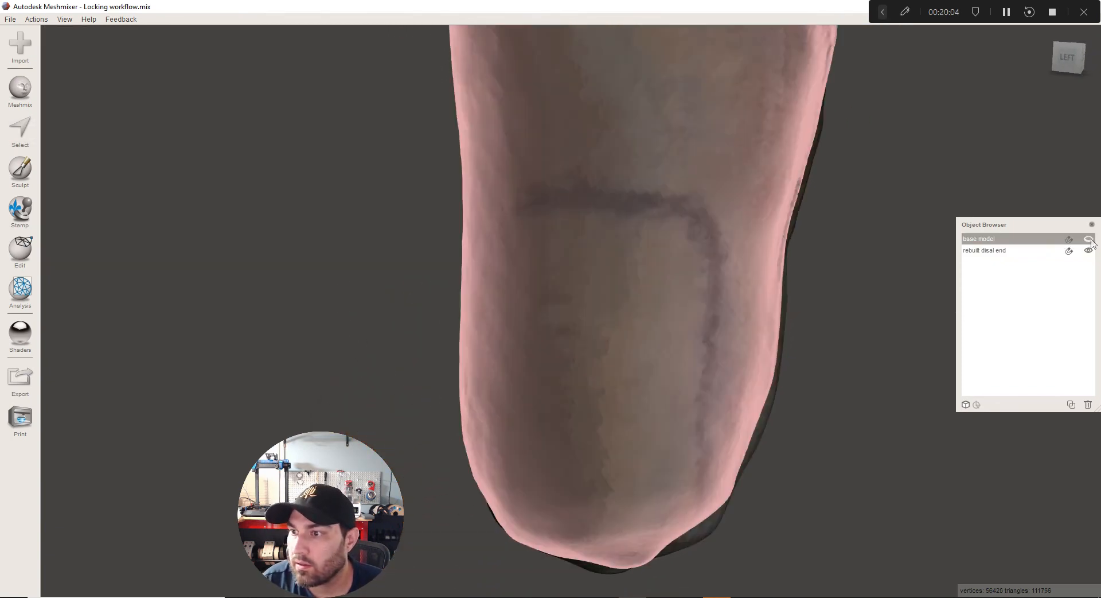
click(1088, 239)
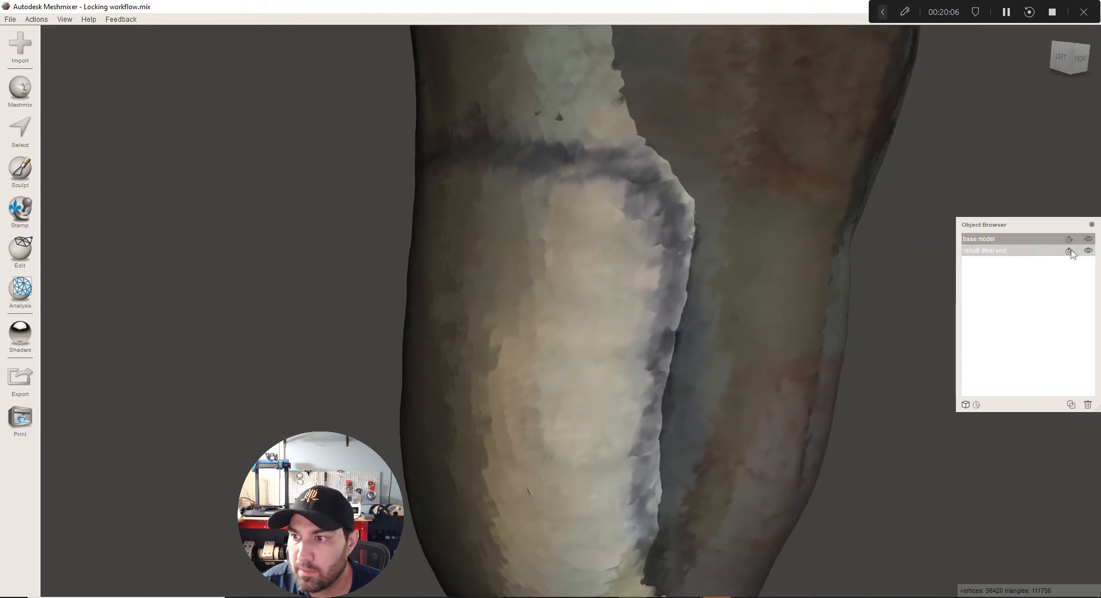
click(1088, 250)
click(1089, 276)
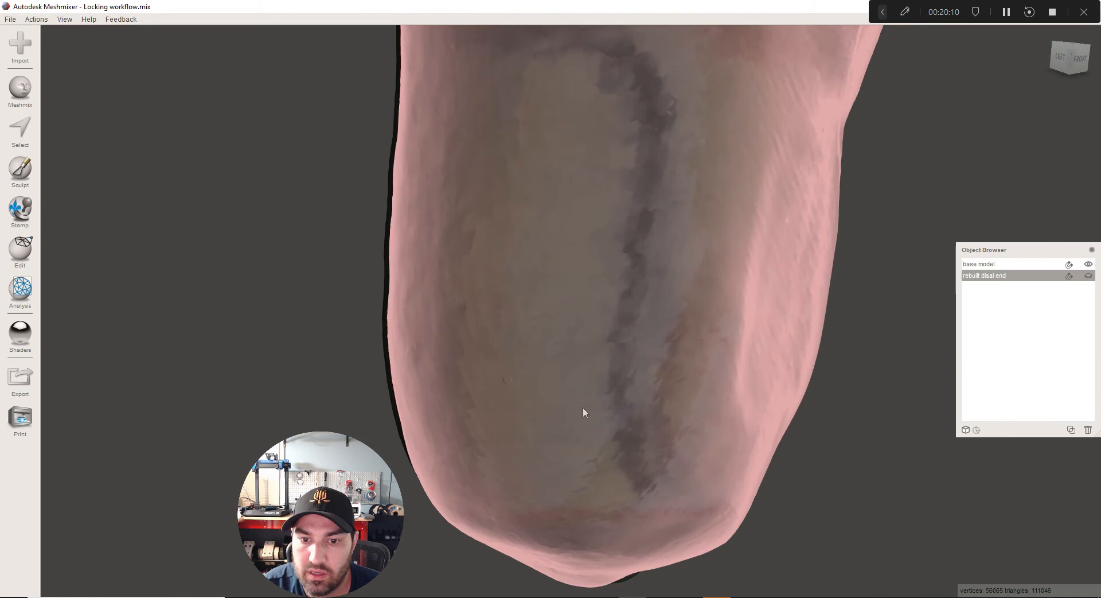
Toggle the visibility of the rebuilt distal end model against the base model and compare their shapes
right_drag(582, 412, 447, 273)
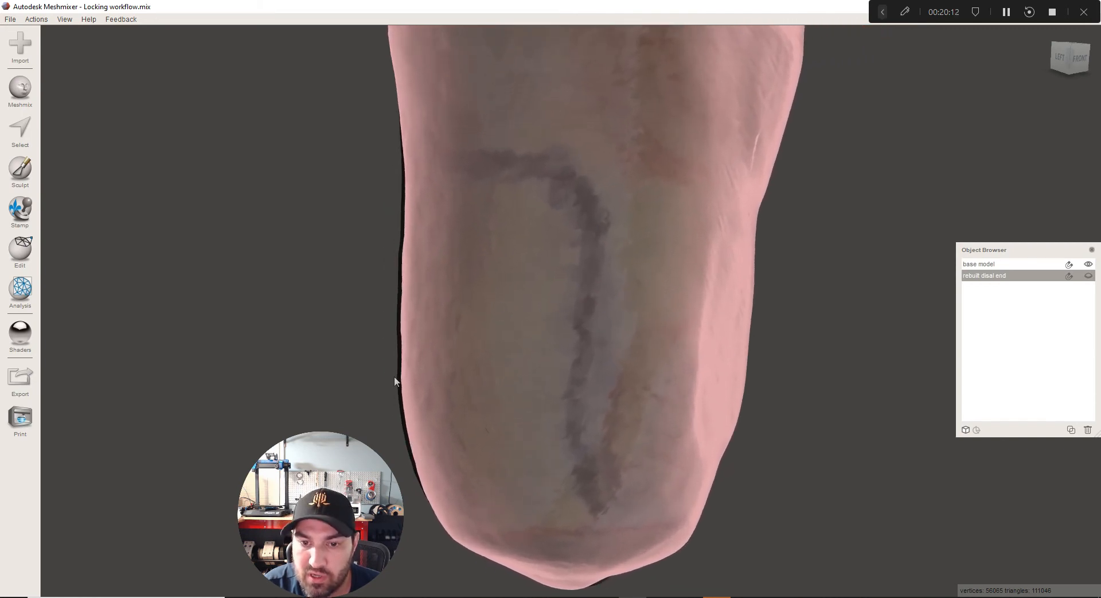
alt+right_drag(400, 182, 1086, 278)
click(1087, 277)
right_drag(402, 275, 1088, 265)
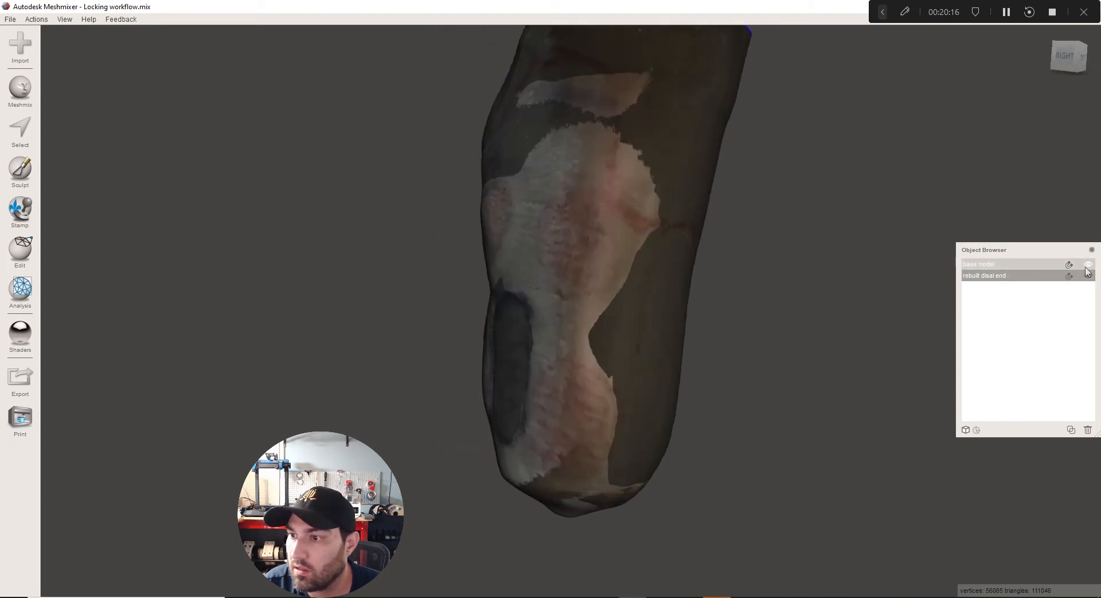
Duplicate the rebuilt distal end model and rename the copy "smoothed"
right_drag(115, 241, 212, 239)
click(16, 21)
click(20, 45)
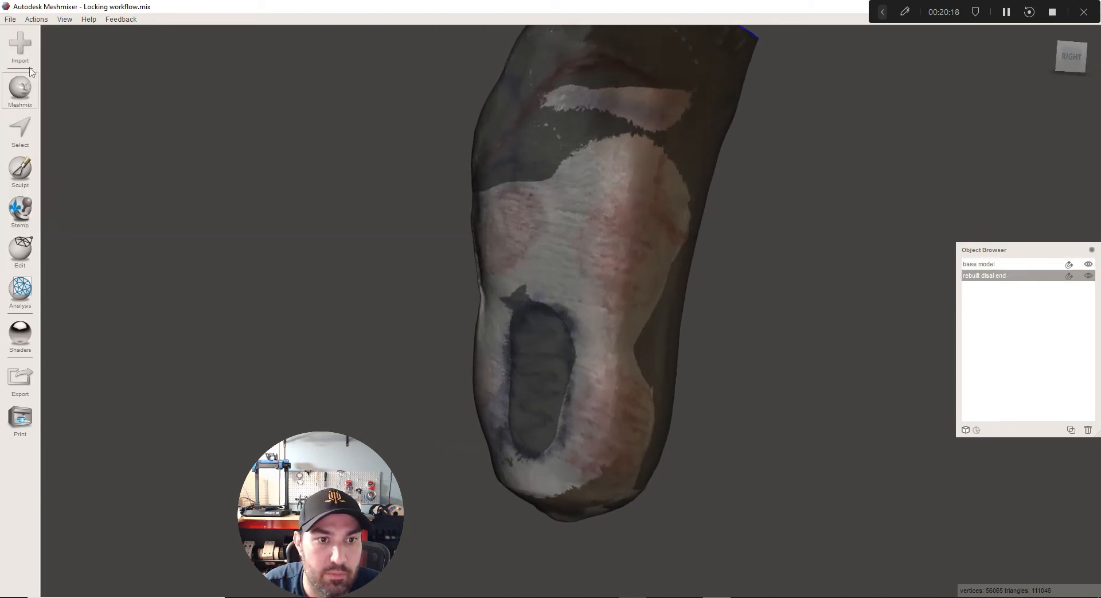
click(25, 256)
click(86, 56)
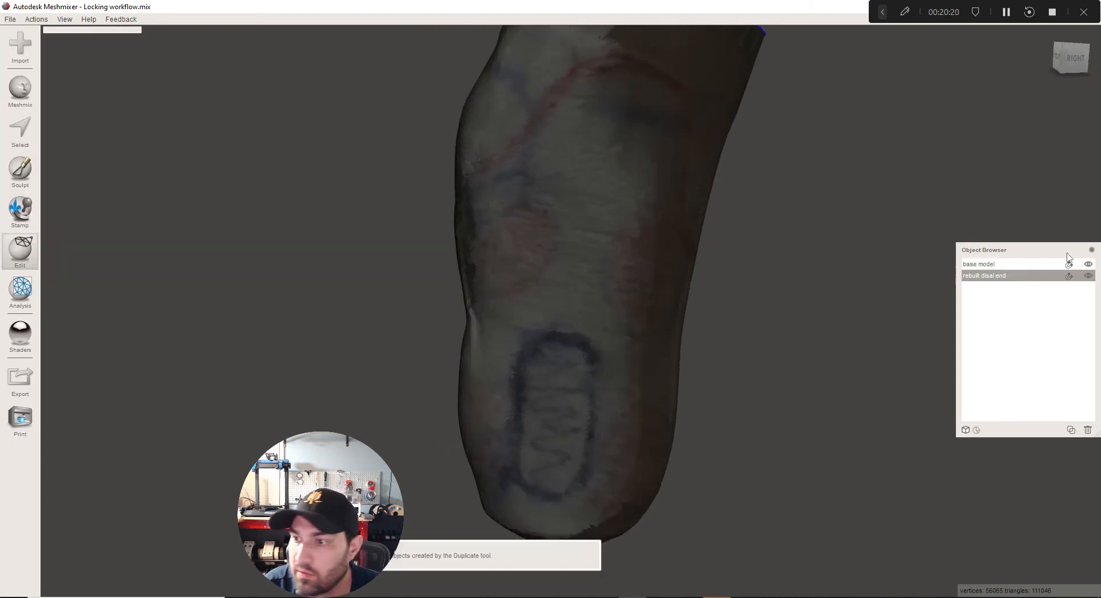
double_click(988, 288)
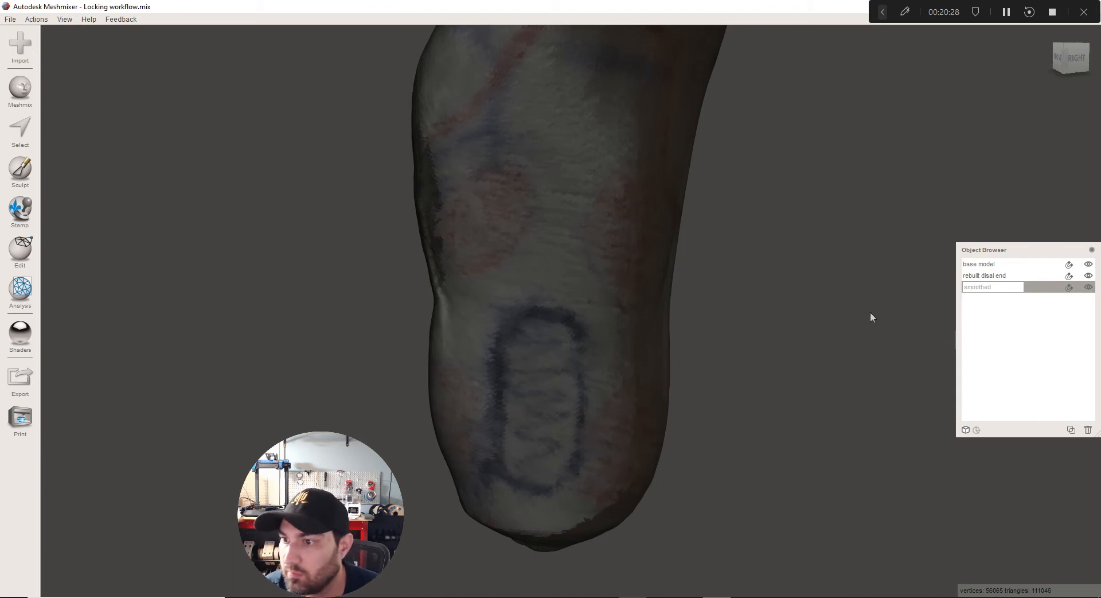
key(Return)
Hide the base model and switch the mesh colour display from the scanned texture colours to face group colours
click(1088, 264)
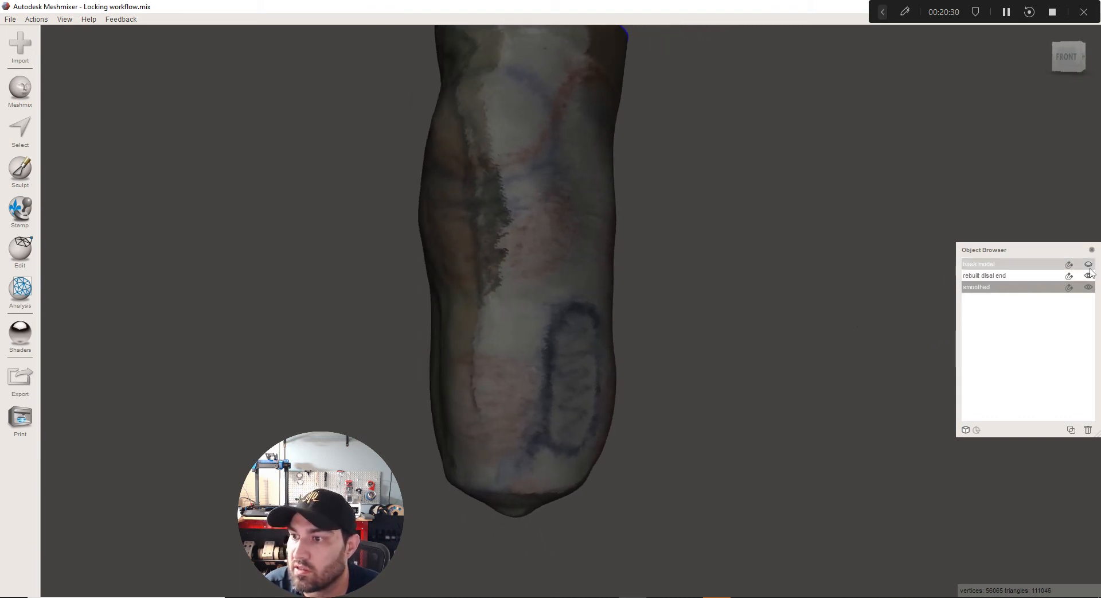
key(space)
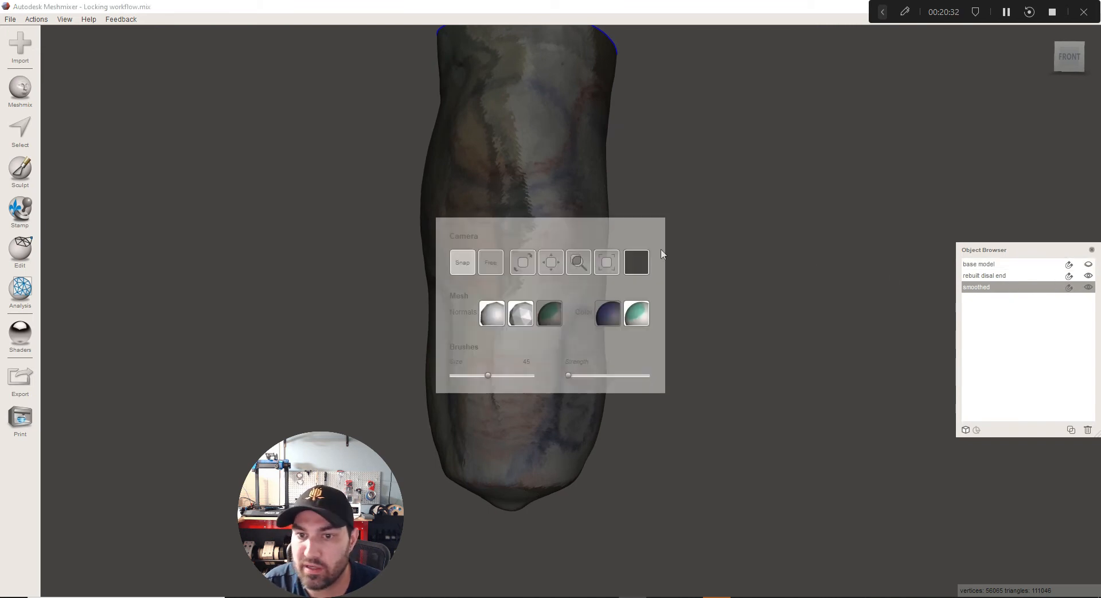
click(634, 322)
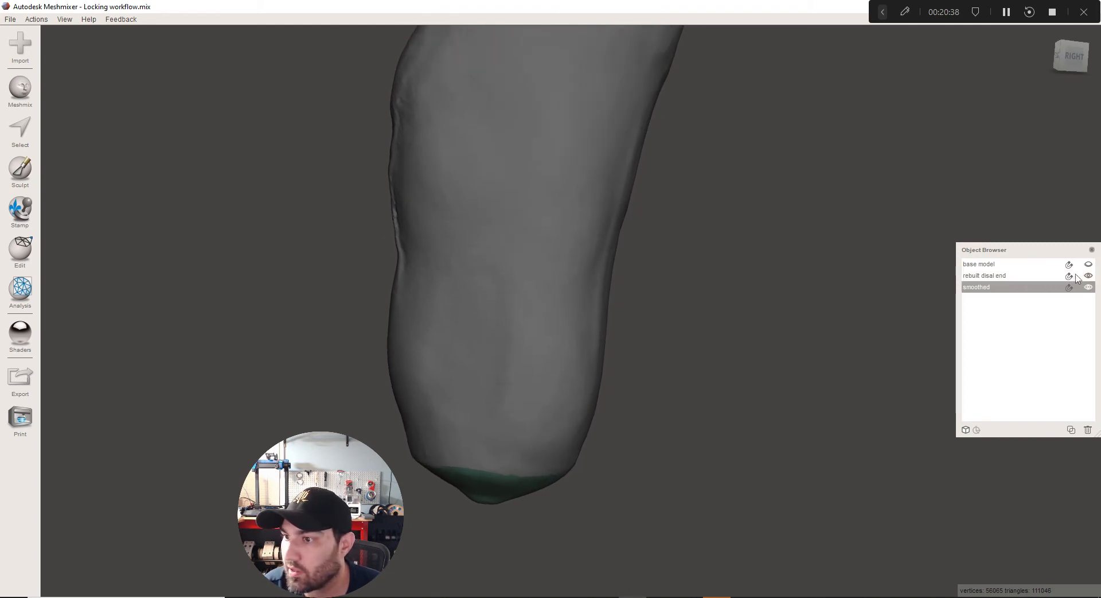
Toggle the visibility of the smoothed copy and the rebuilt distal end model to compare them
click(1089, 287)
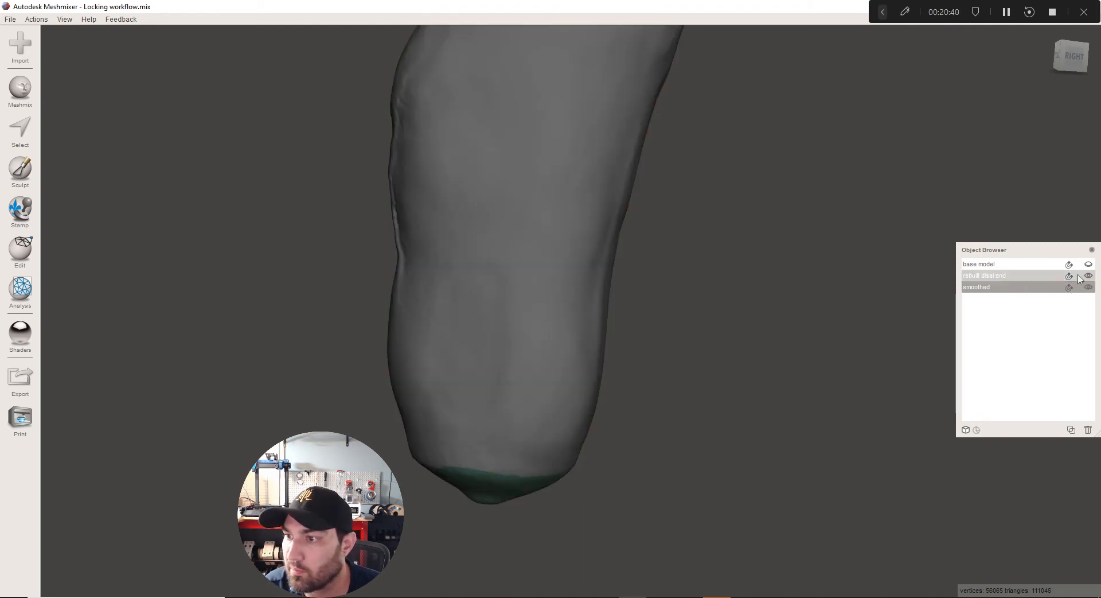
click(1089, 275)
click(1089, 275)
right_drag(430, 293, 351, 274)
click(20, 130)
mouse_move(430, 400)
right_down()
mouse_move(482, 300)
mouse_move(472, 278)
right_up()
click(472, 275)
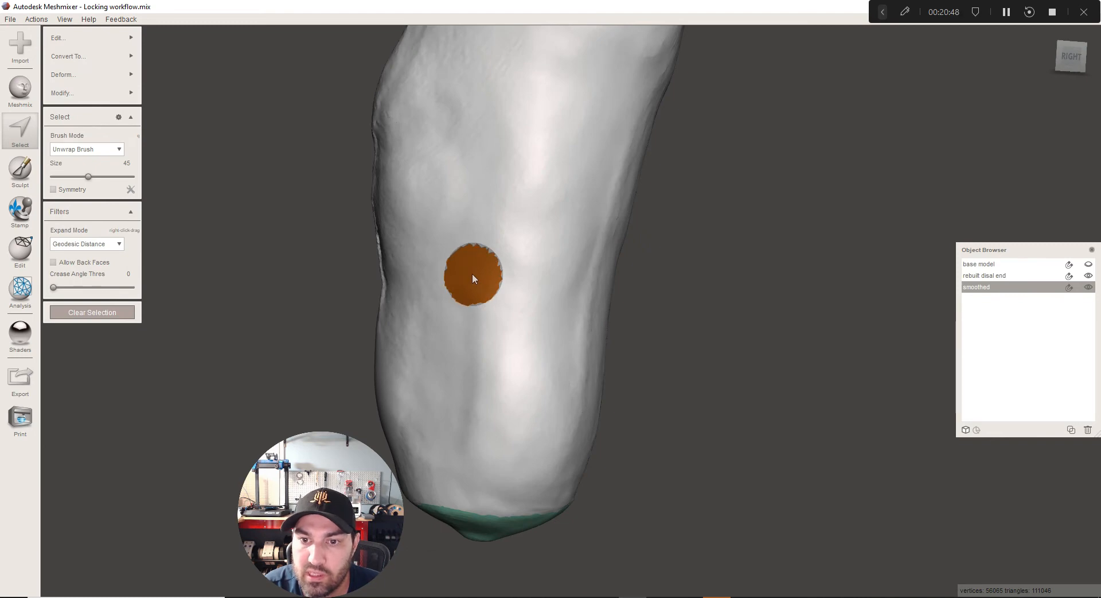
right_drag(510, 288, 392, 355)
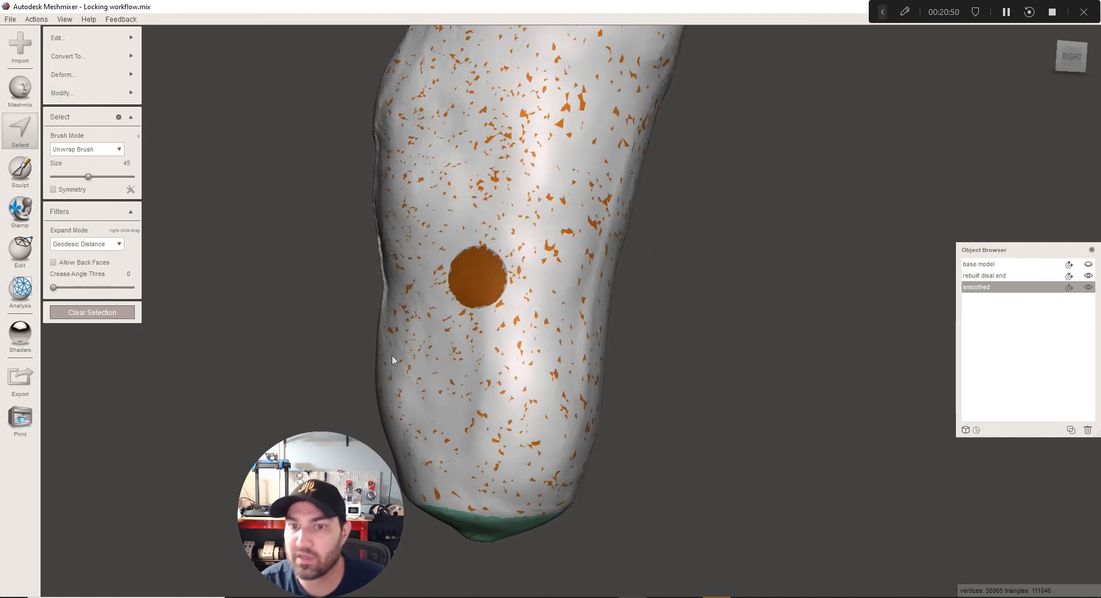
key(Escape)
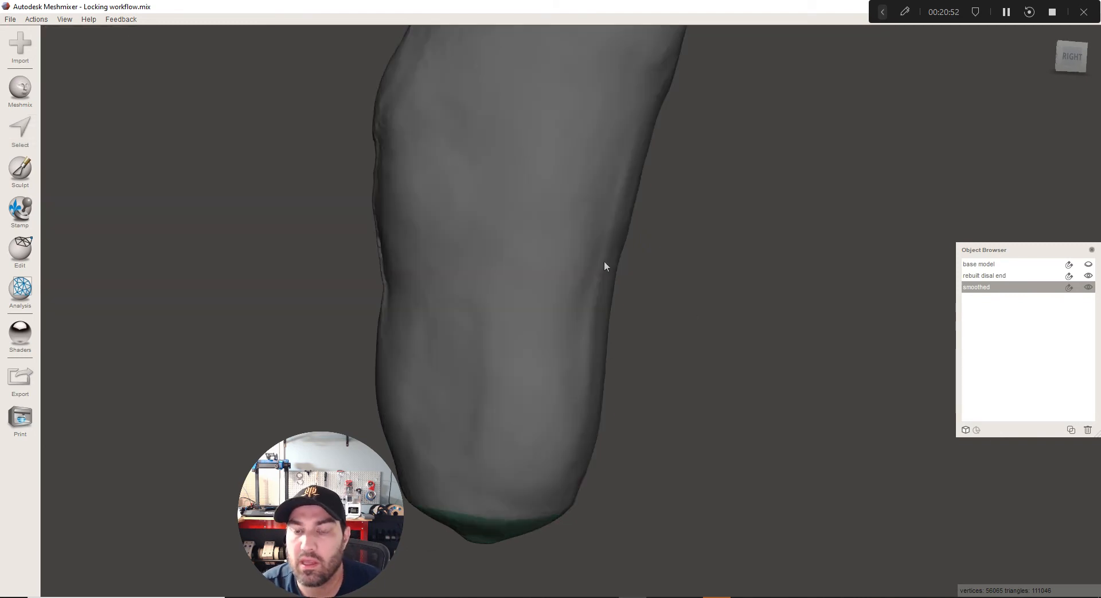
Hide the rebuilt distal end model and select the smoothed copy's entire main face group above the distal tip
right_drag(465, 196, 688, 292)
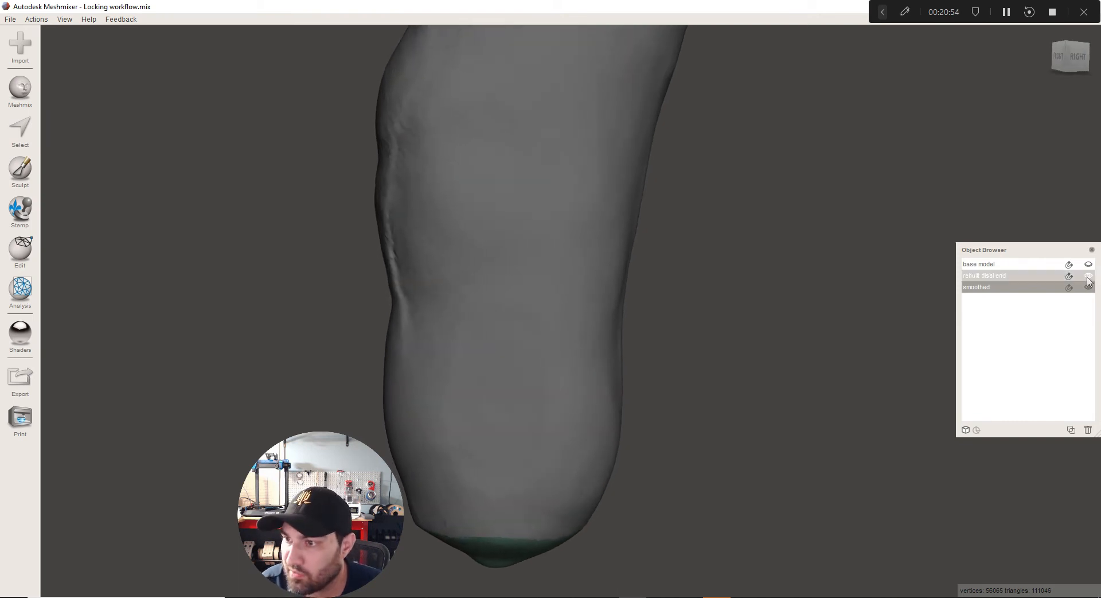
click(20, 129)
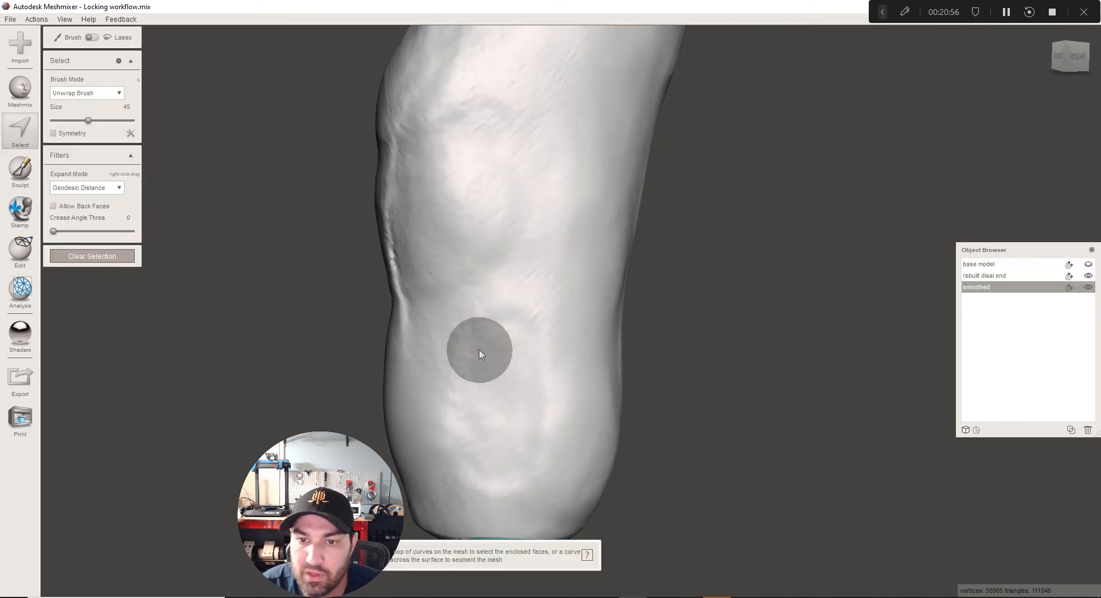
click(480, 350)
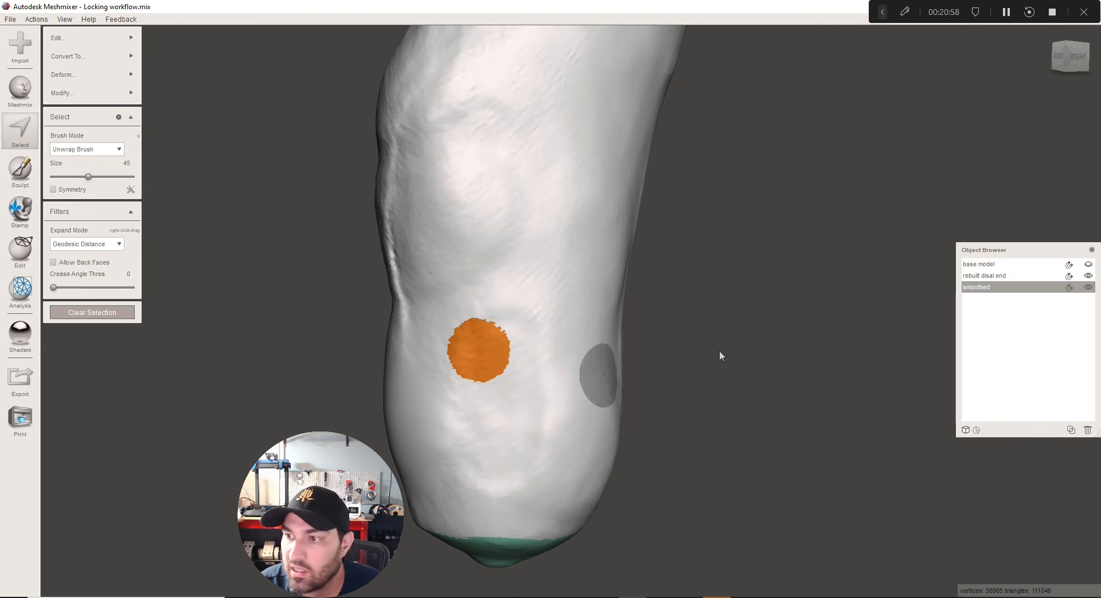
right_drag(720, 356, 581, 355)
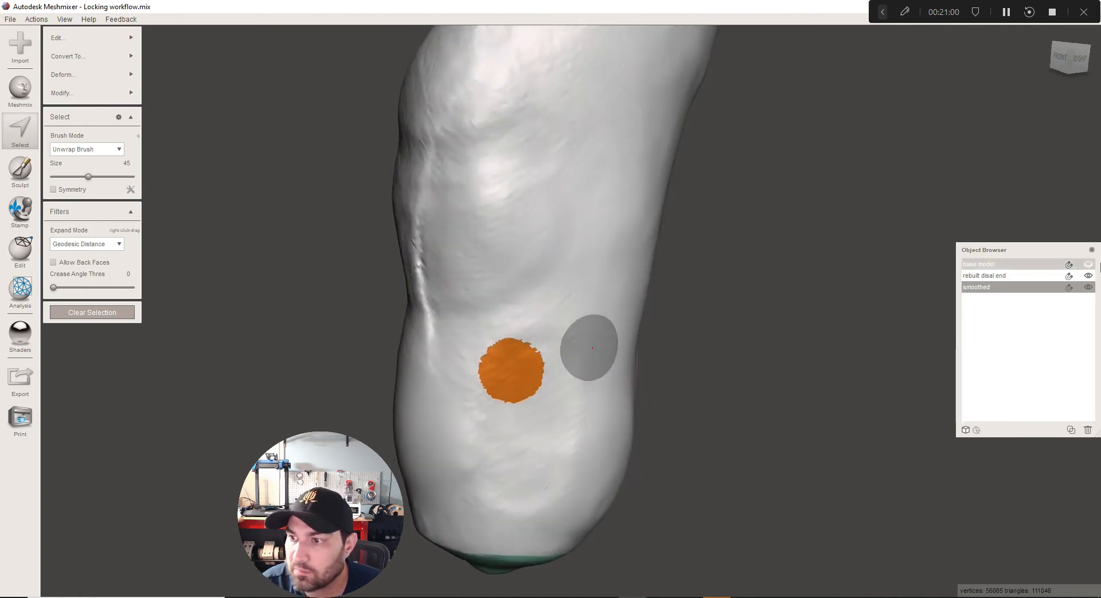
click(1089, 276)
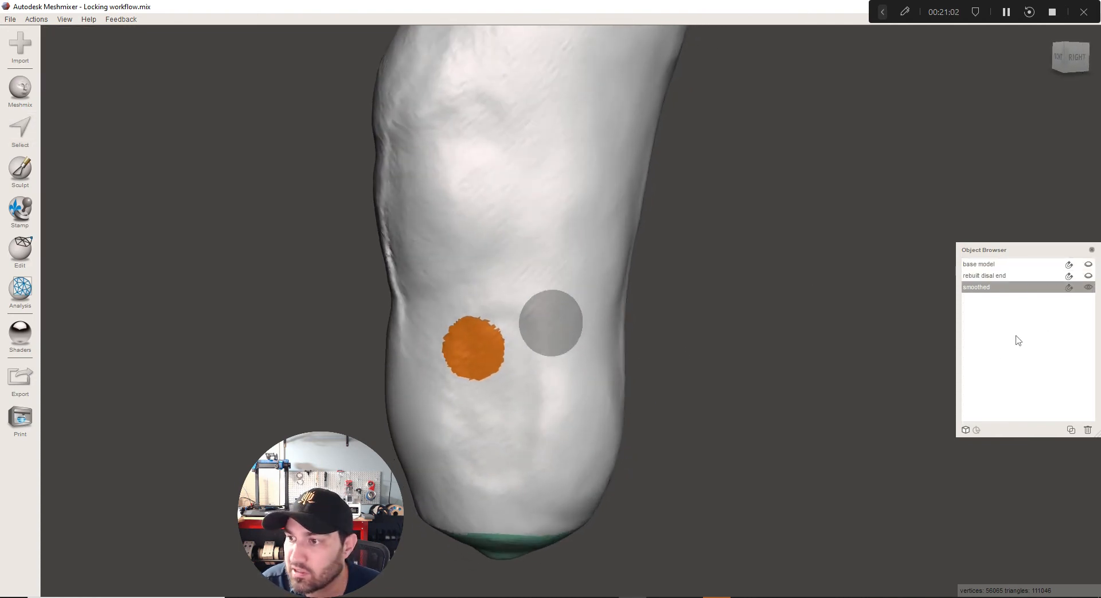
click(15, 136)
double_click(437, 319)
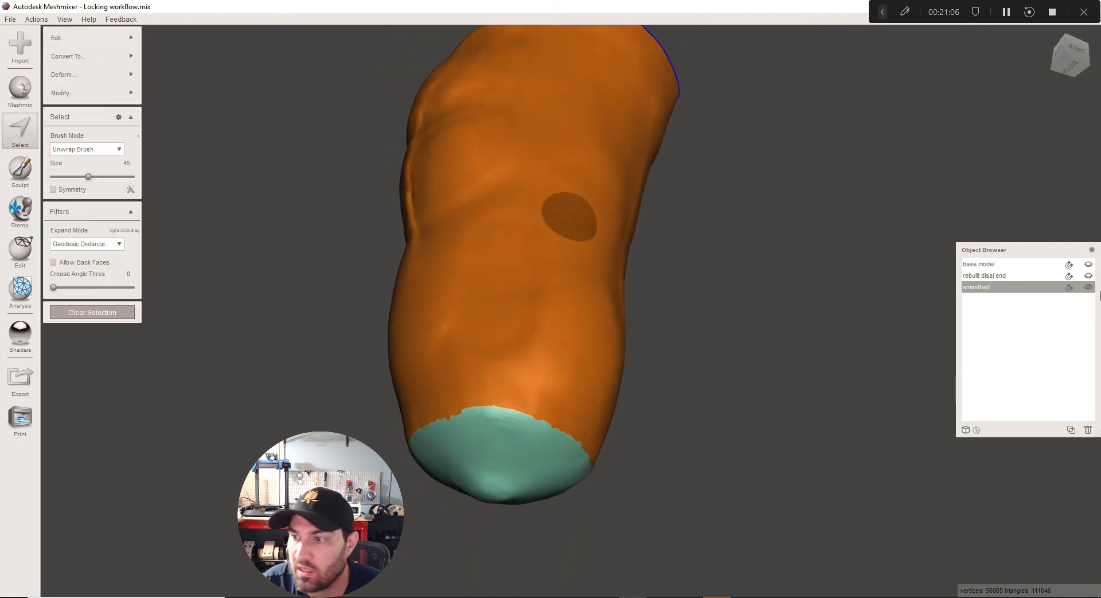
Show the rebuilt distal end model for comparison and start a Smooth deformation on the selected face group
click(1089, 275)
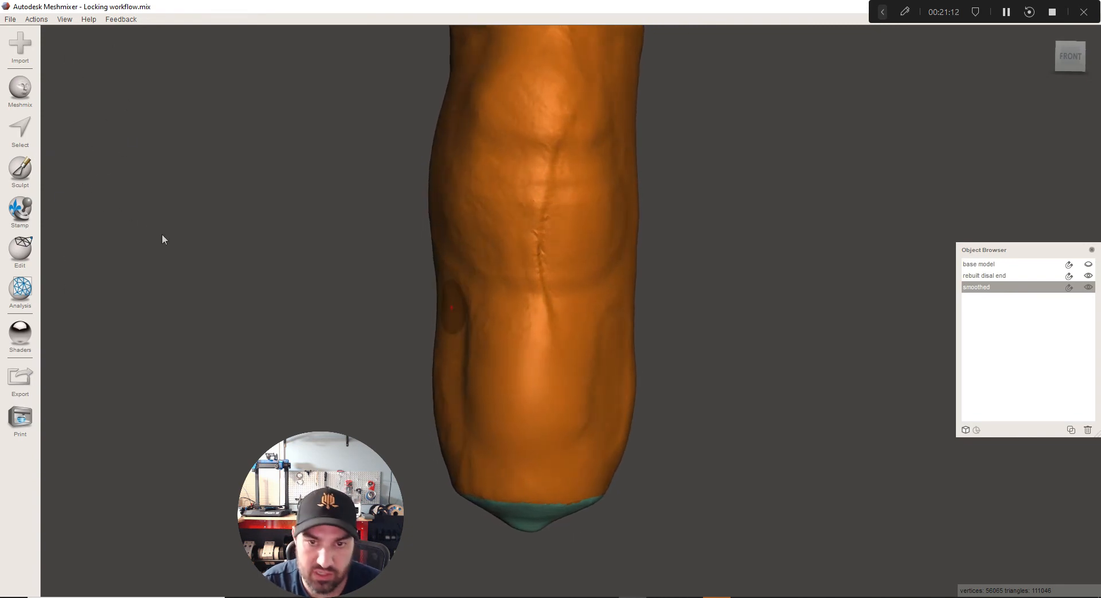
key(s)
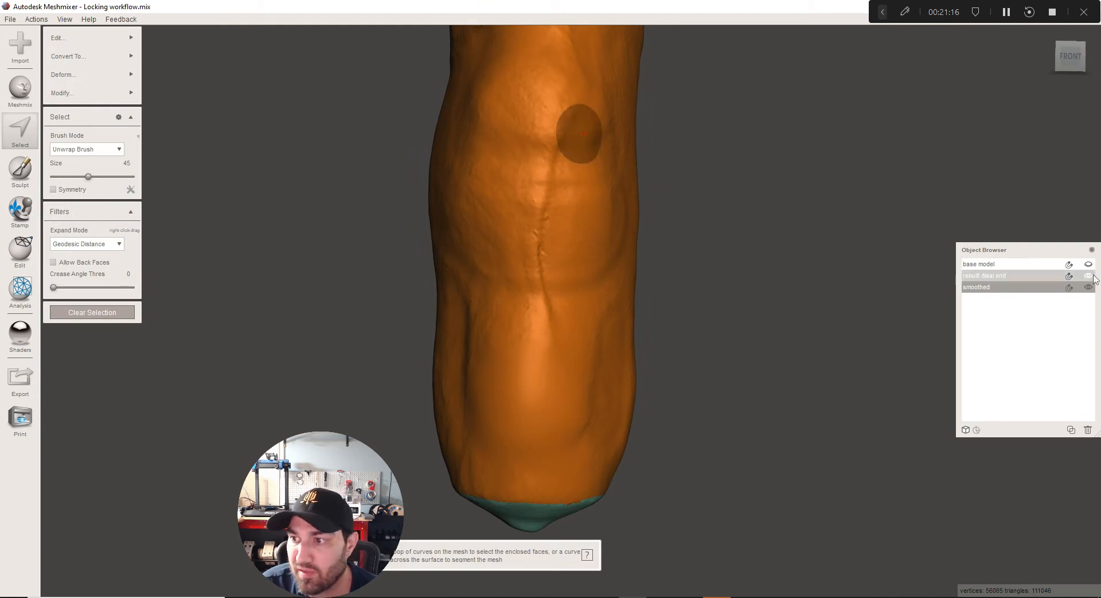
click(60, 93)
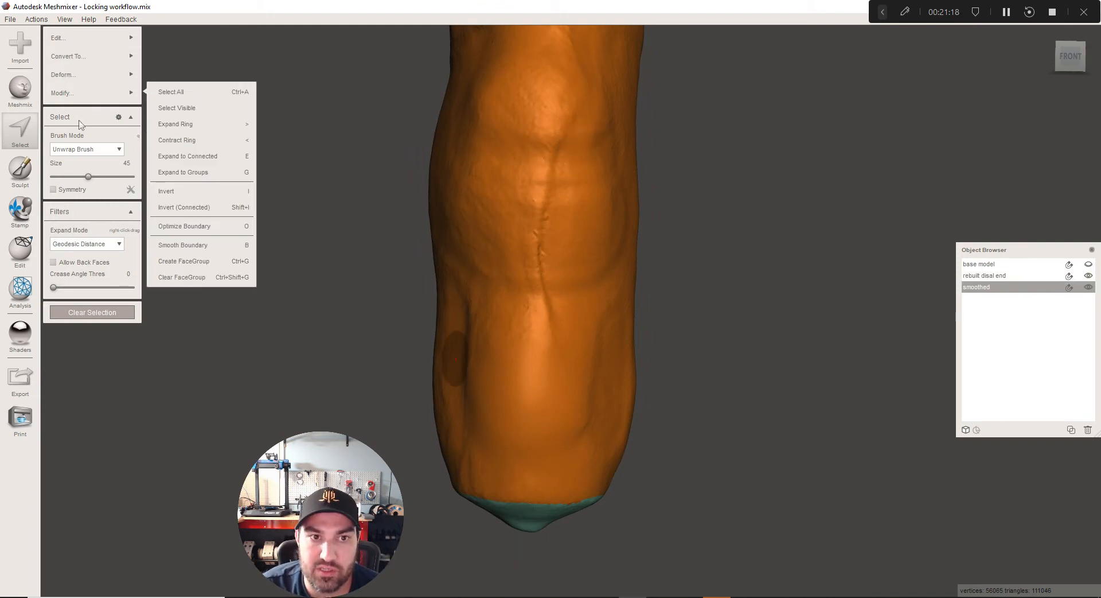
mouse_move(70, 83)
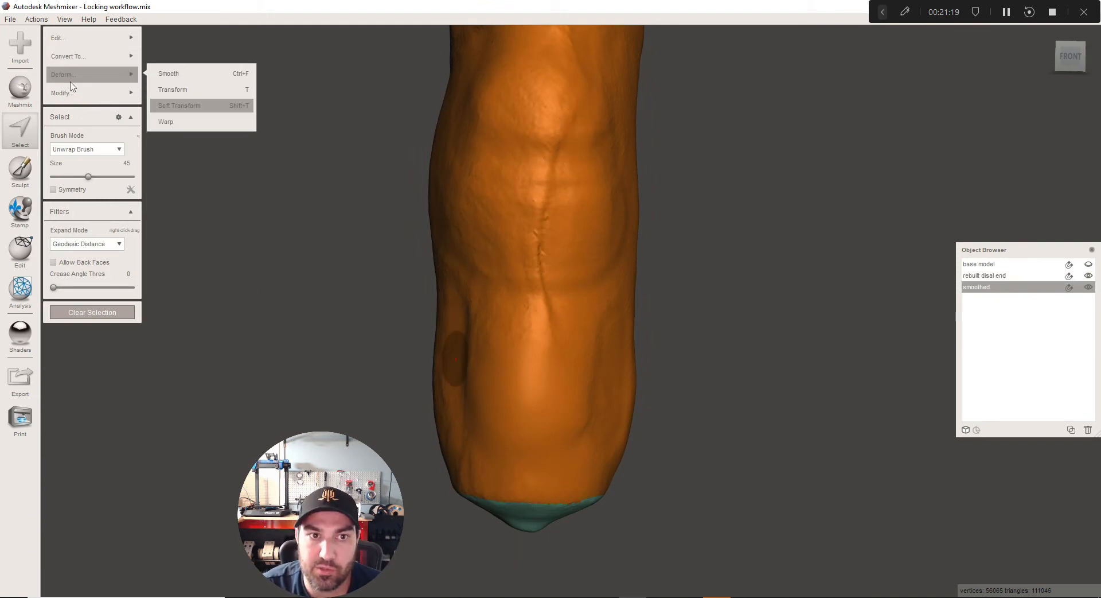
click(166, 75)
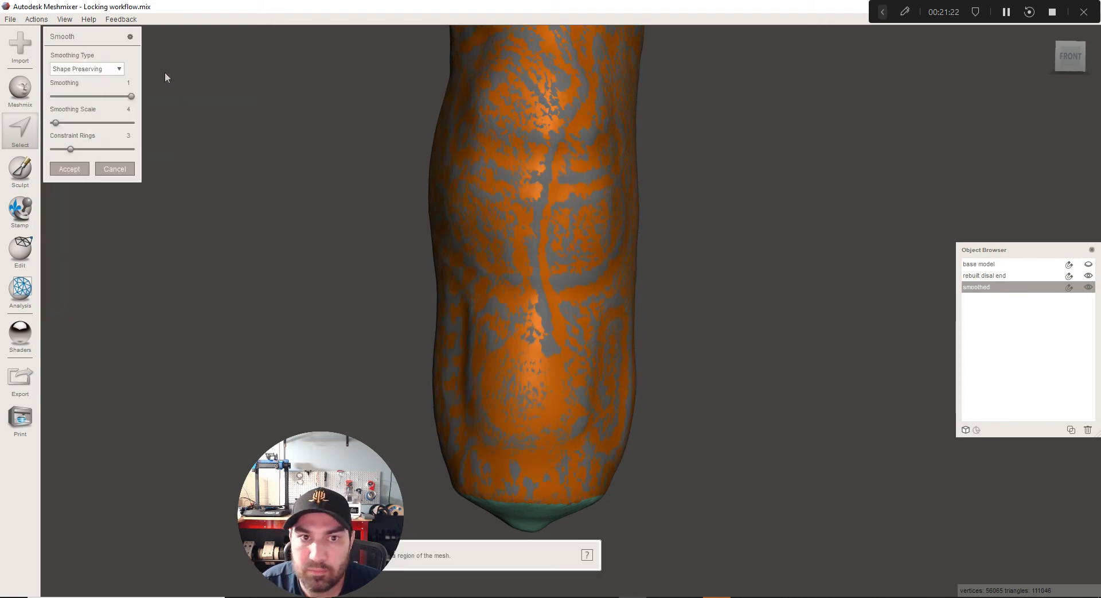
Try Shape Preserving smoothing scales of 1, 17.5 and 41.89, inspecting the limb surface at each
right_drag(225, 182, 109, 155)
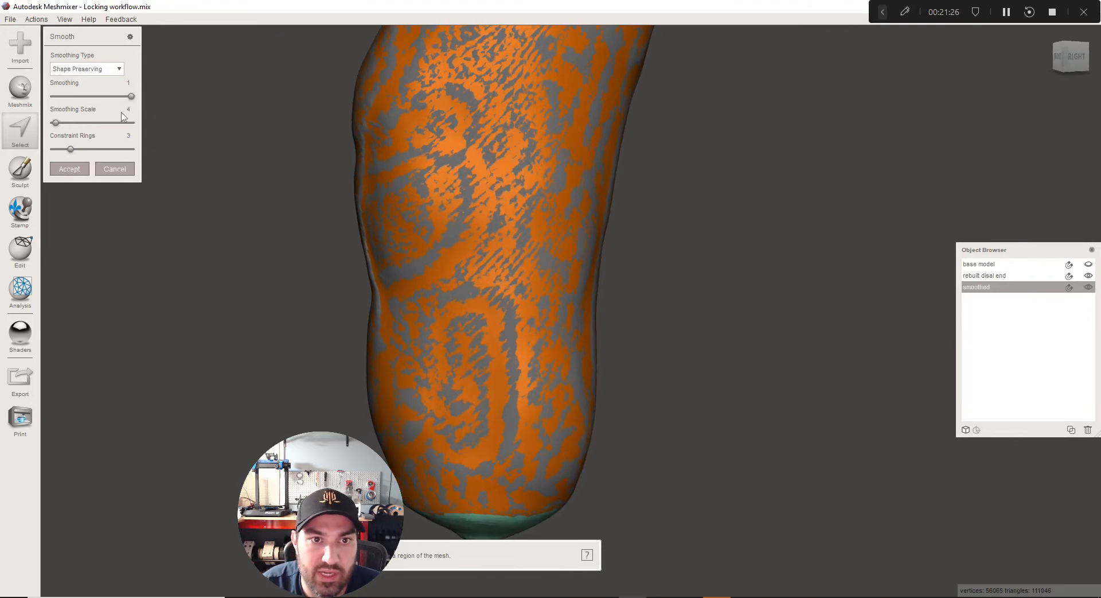
scroll(124, 109, down, 1)
right_drag(401, 310, 524, 247)
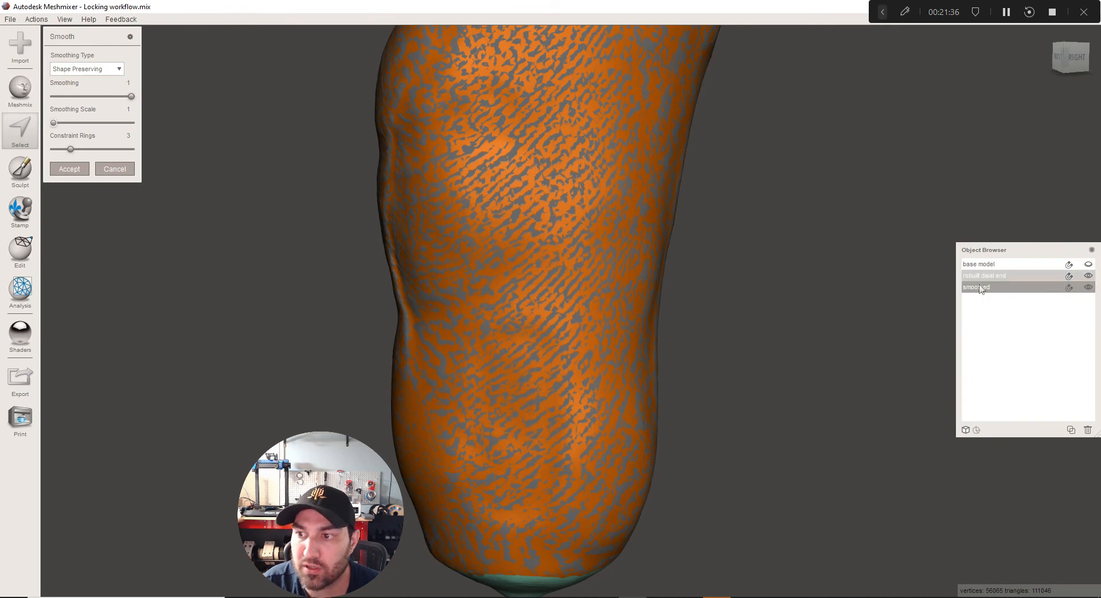
scroll(531, 385, down, 1)
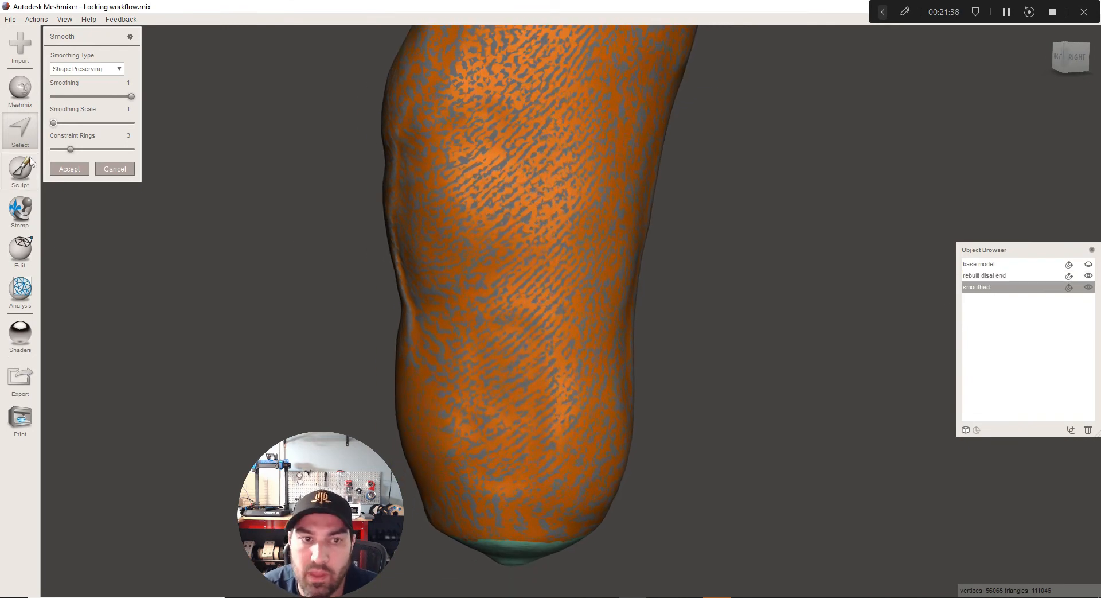
click(72, 123)
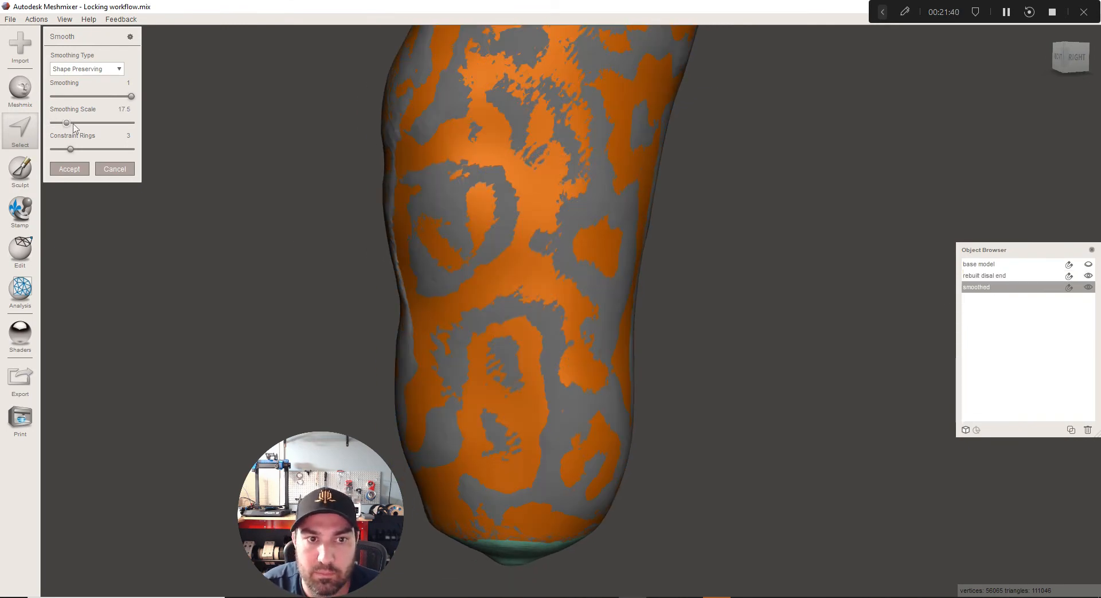
click(86, 123)
click(85, 123)
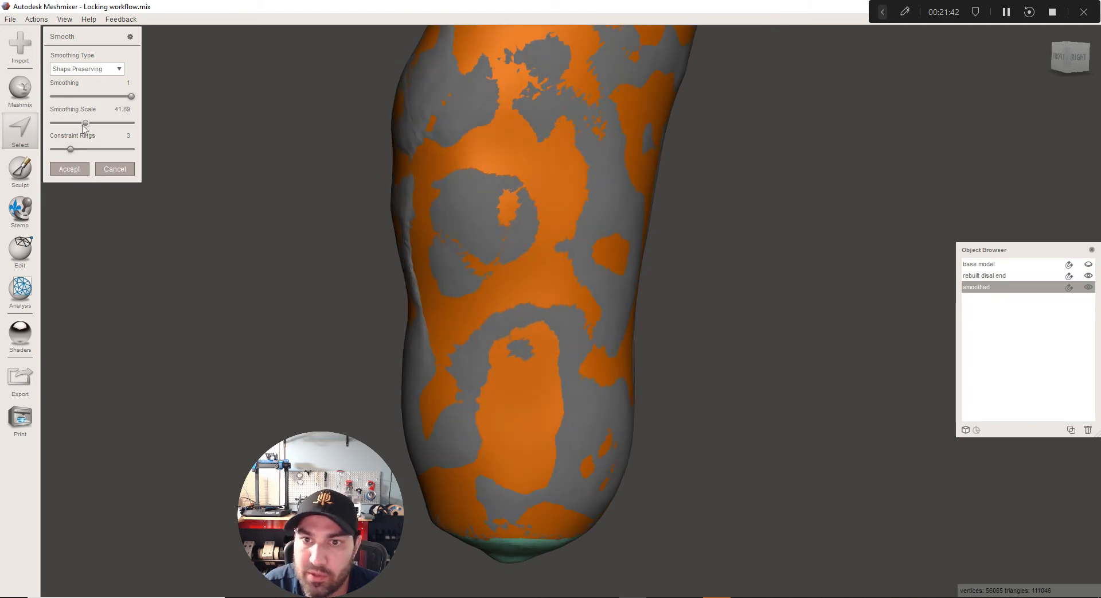
right_drag(401, 304, 482, 275)
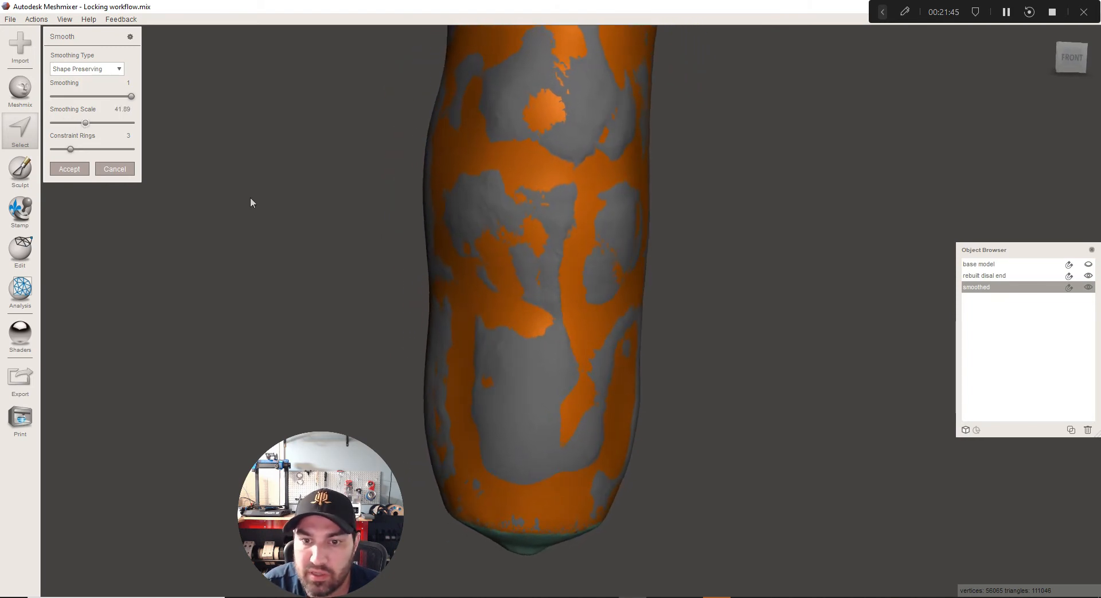
Set the smoothing scale to 10 and accept the smoothing of the selected limb surface
click(62, 123)
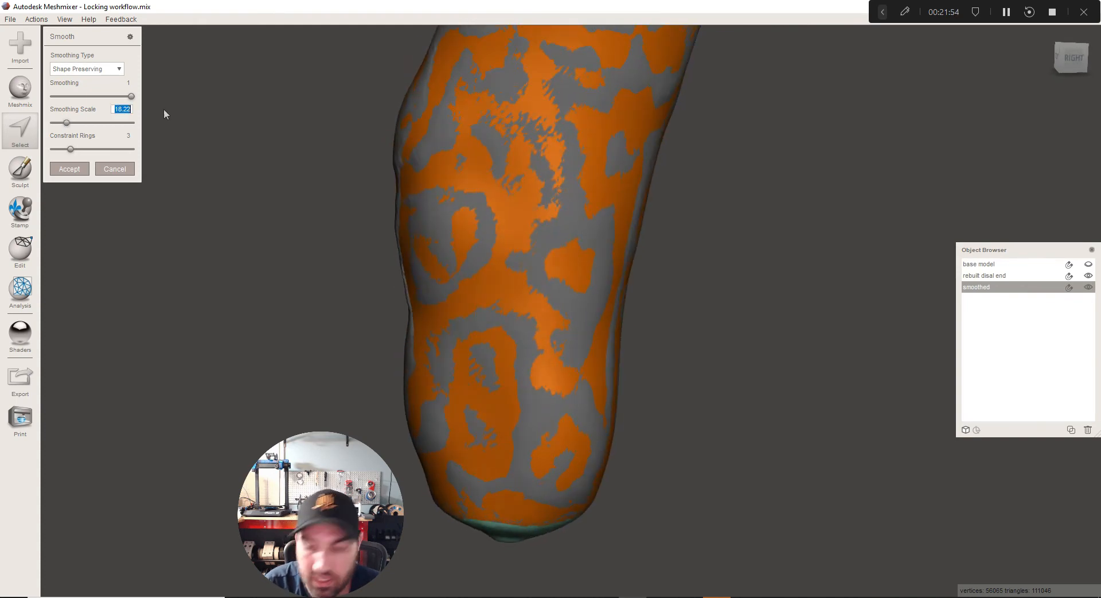
text(10)
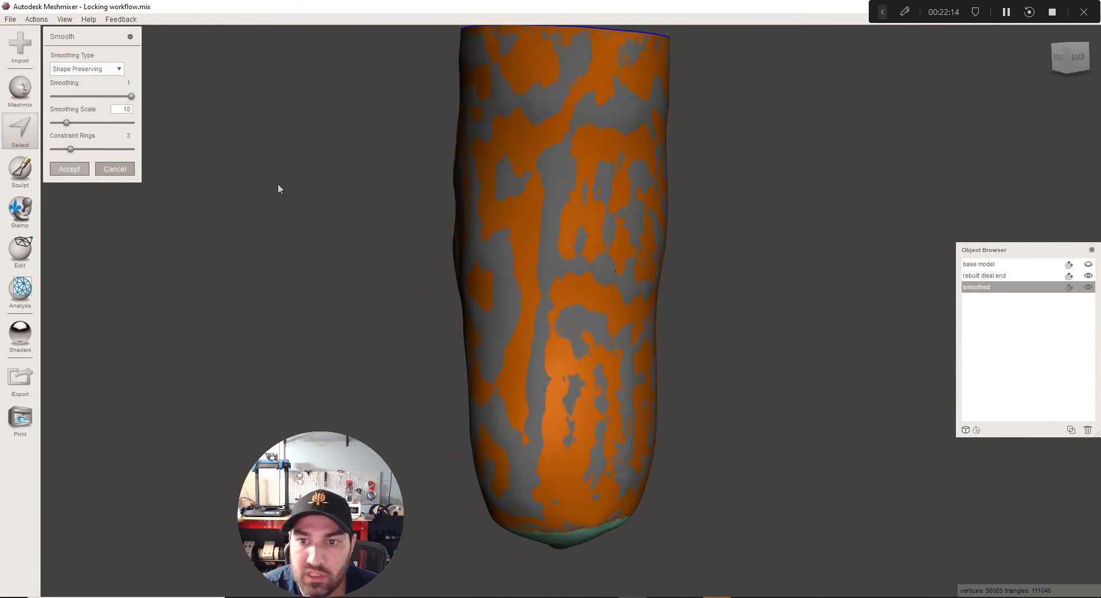
key(Return)
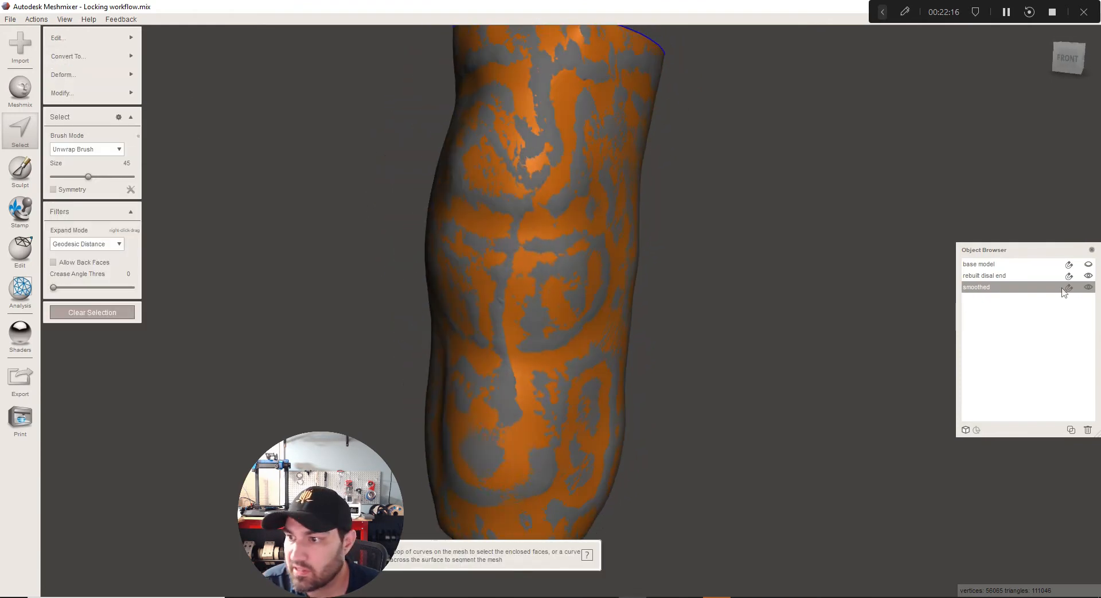
Clear the selection, hide the rebuilt distal end model, and start a Smooth deformation on the smoothed copy's main limb surface
key(Escape)
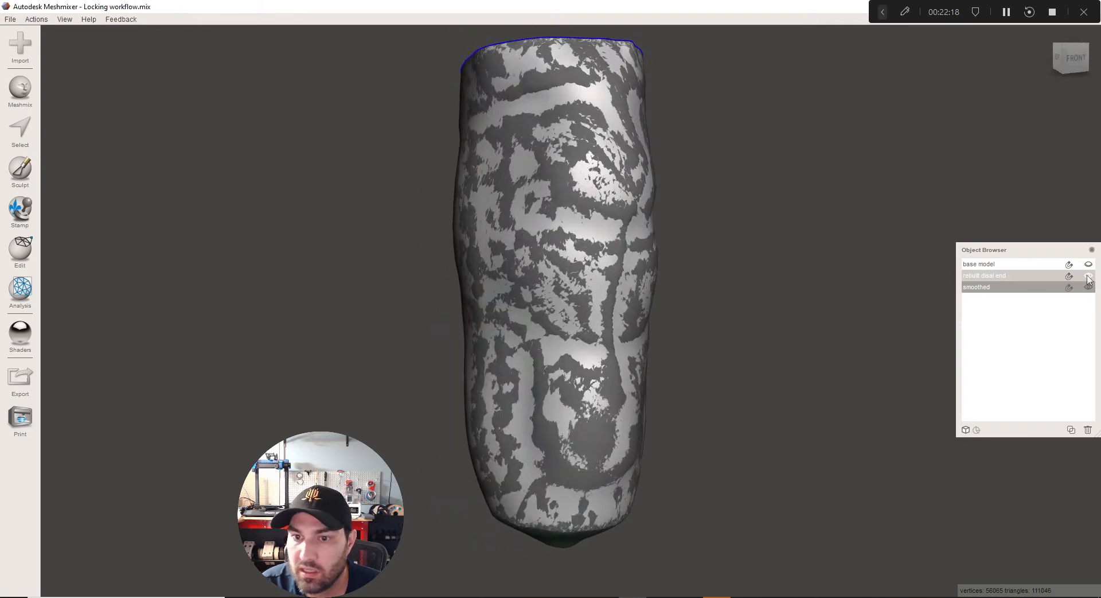
click(1088, 277)
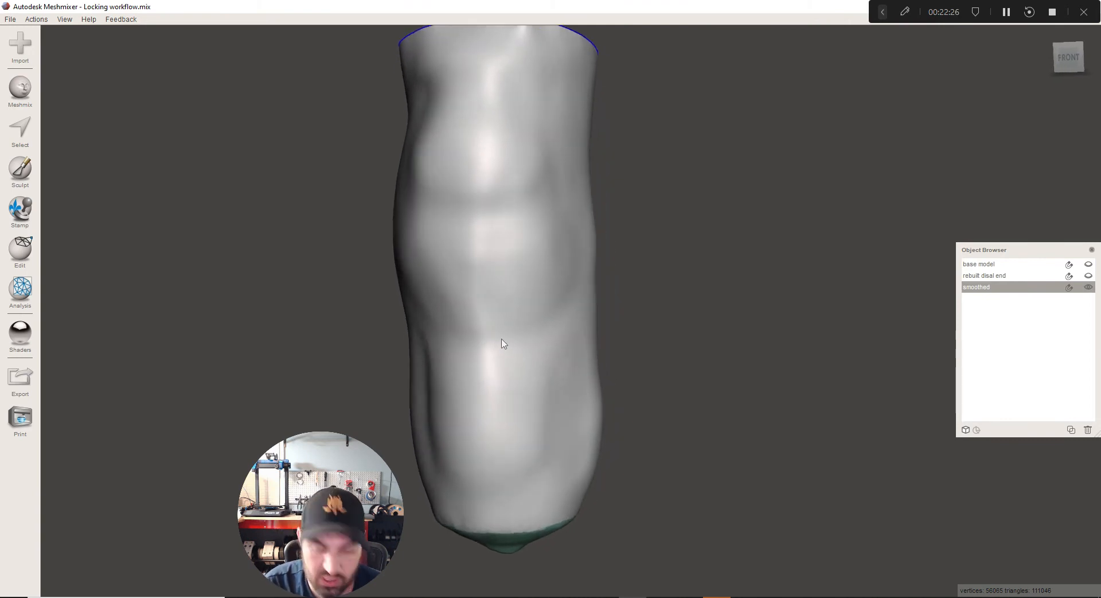
key(s)
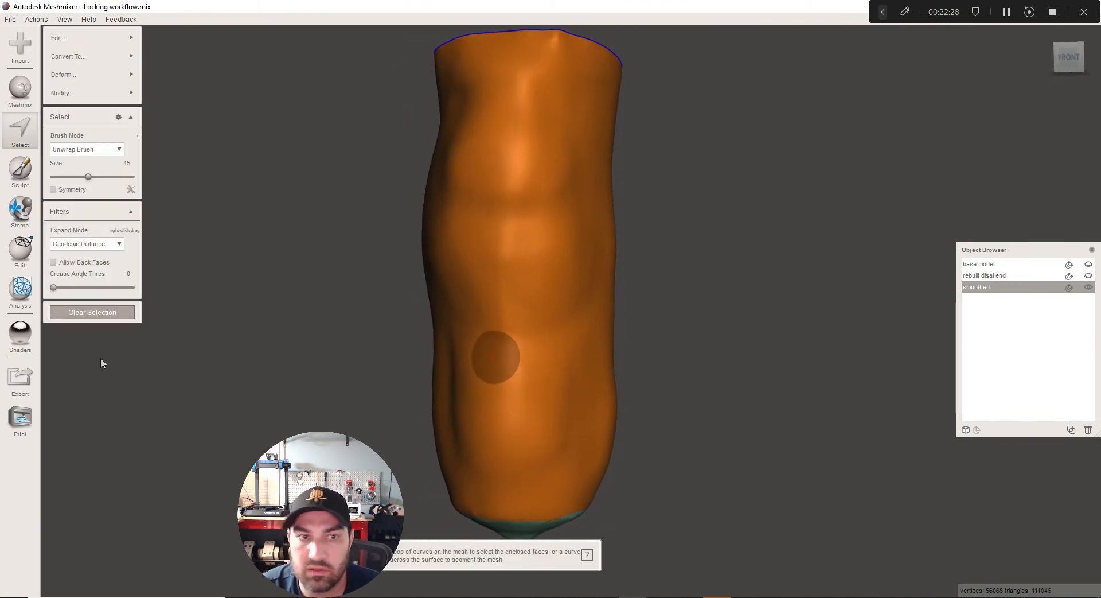
mouse_move(105, 77)
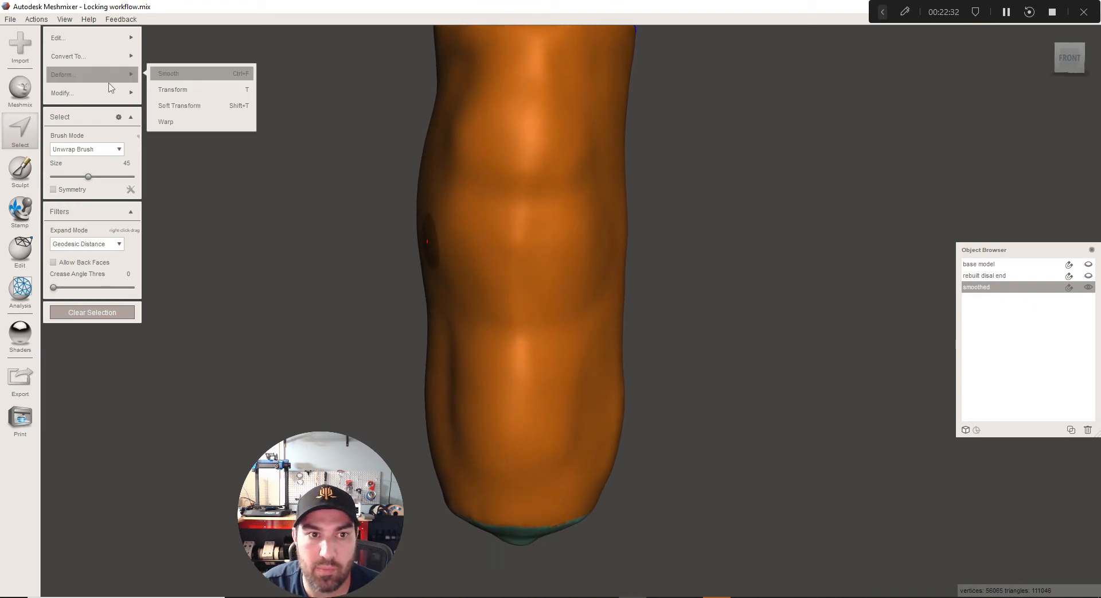
click(172, 74)
Try Shape Preserving smoothing scales of 18.22 and 1, inspecting the limb surface from the front and side
click(119, 121)
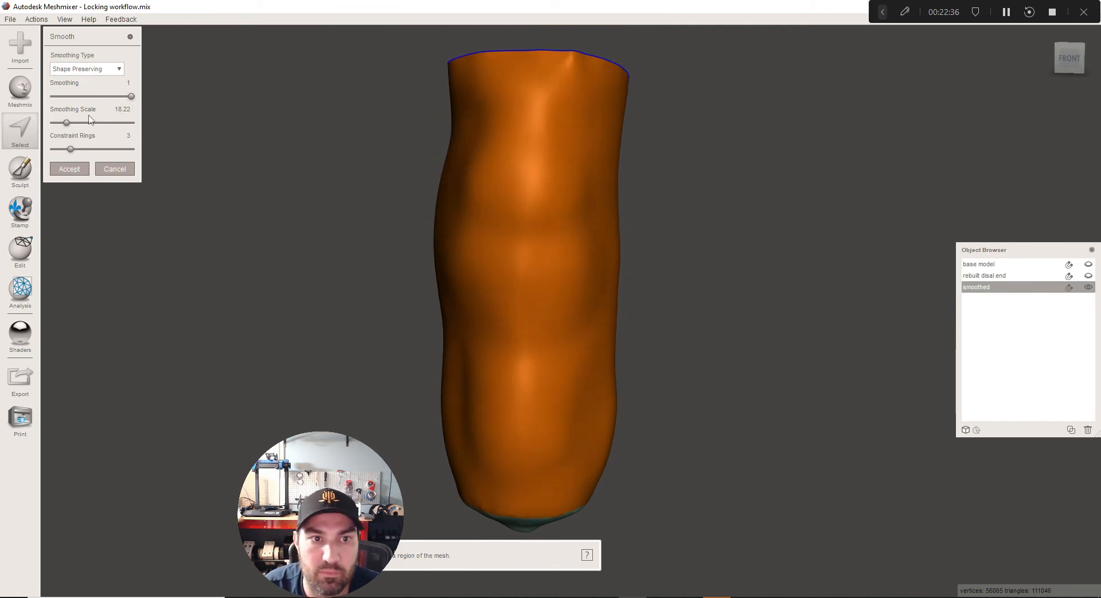
drag(66, 122, 54, 122)
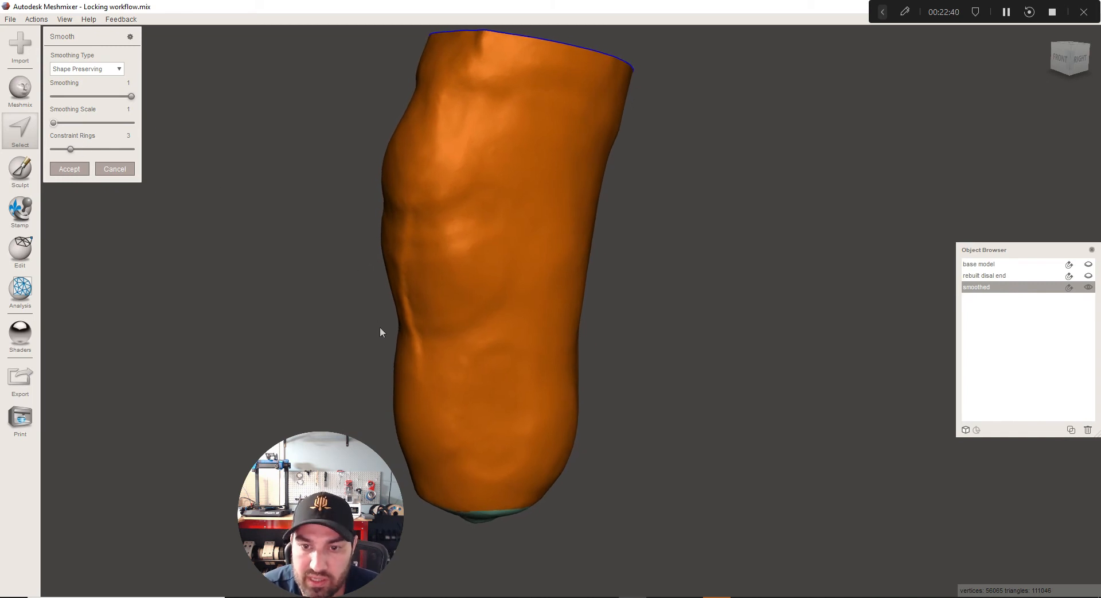
right_drag(379, 327, 482, 344)
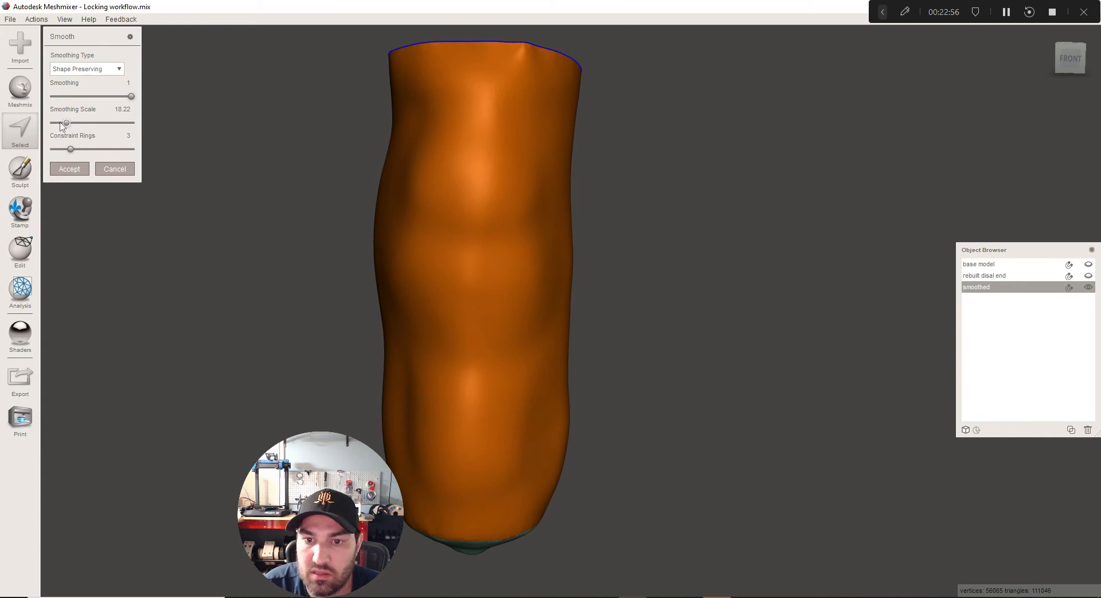
Set the smoothing scale to 10, accept the smoothing of the main limb surface, and clear the selection
click(120, 109)
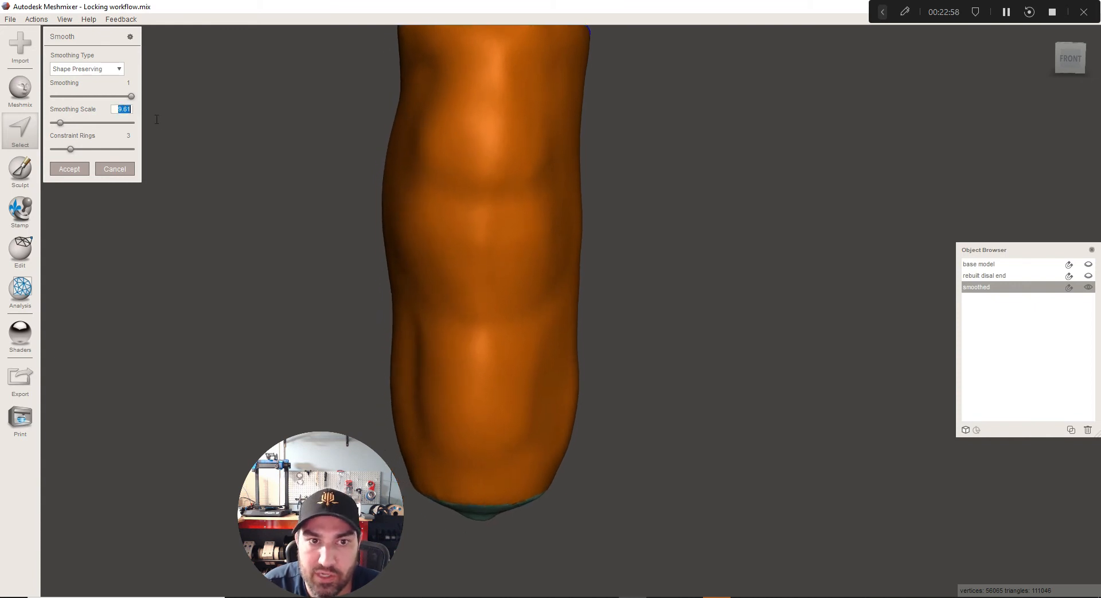
text(10)
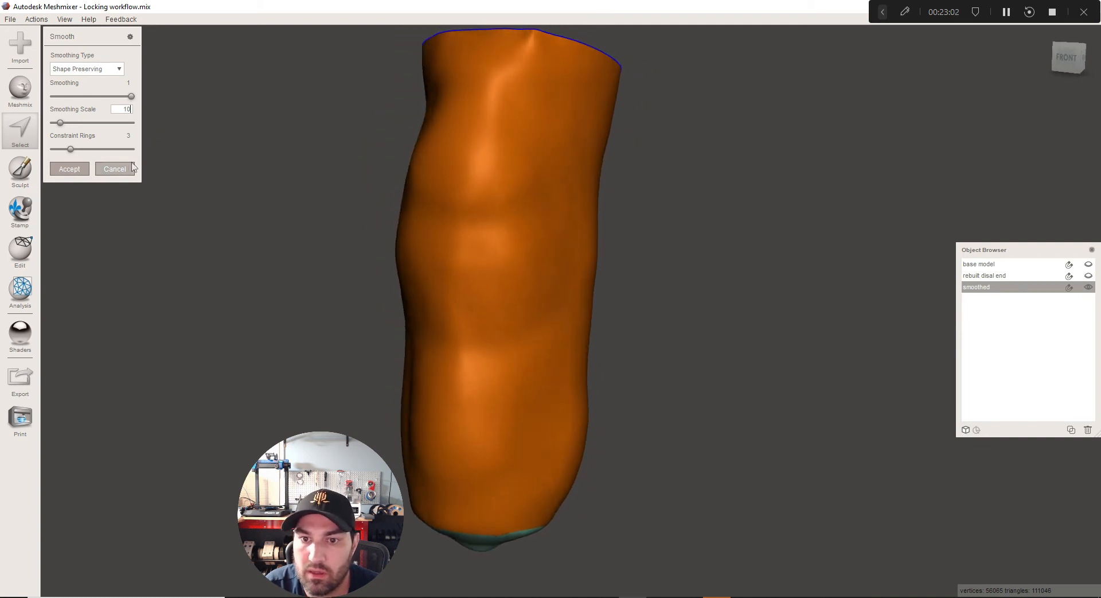
click(79, 172)
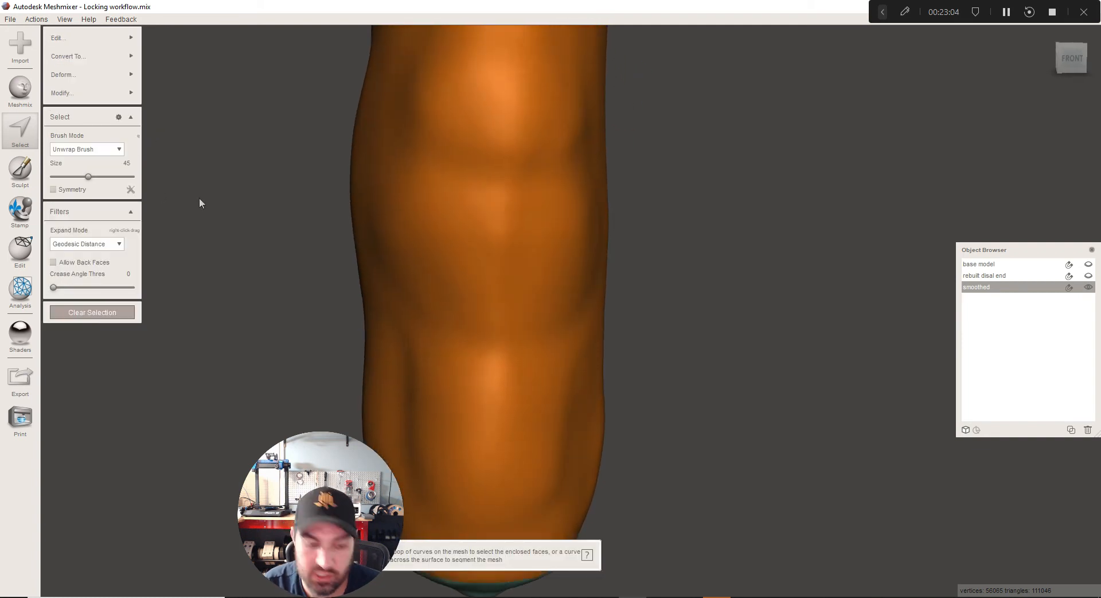
key(Escape)
Brush-select a U-shaped band running below the kneecap and up both sides of the smoothed limb
right_drag(451, 298, 411, 290)
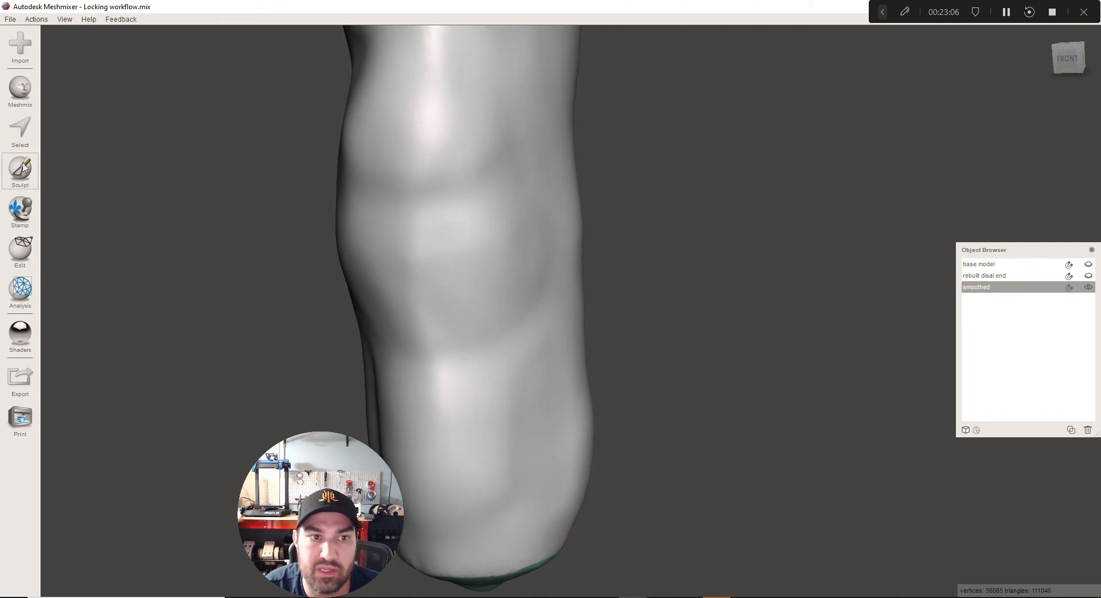
click(20, 131)
right_drag(492, 317, 460, 225)
drag(460, 230, 471, 305)
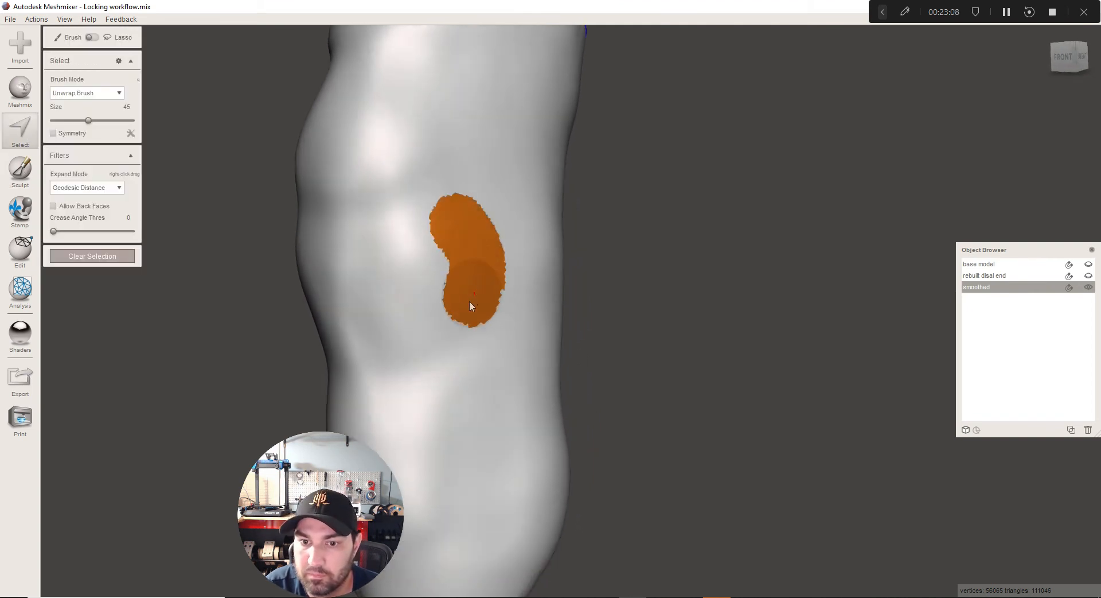
mouse_move(484, 264)
right_down()
mouse_move(507, 295)
mouse_move(522, 295)
right_up()
drag(484, 234, 494, 338)
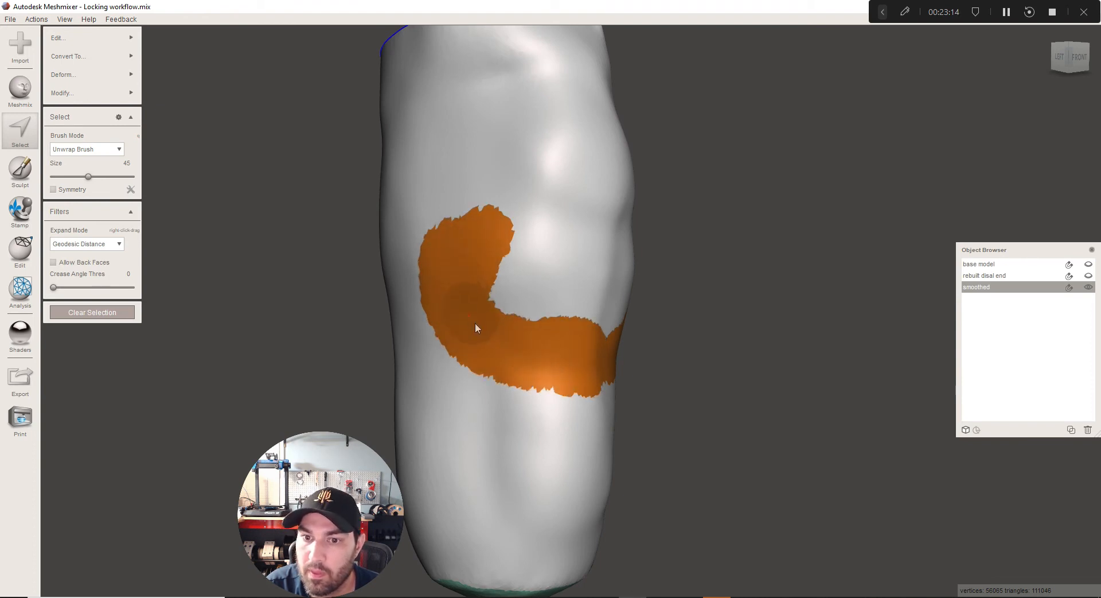
mouse_move(475, 324)
right_down()
mouse_move(456, 364)
mouse_move(482, 378)
mouse_move(466, 343)
right_up()
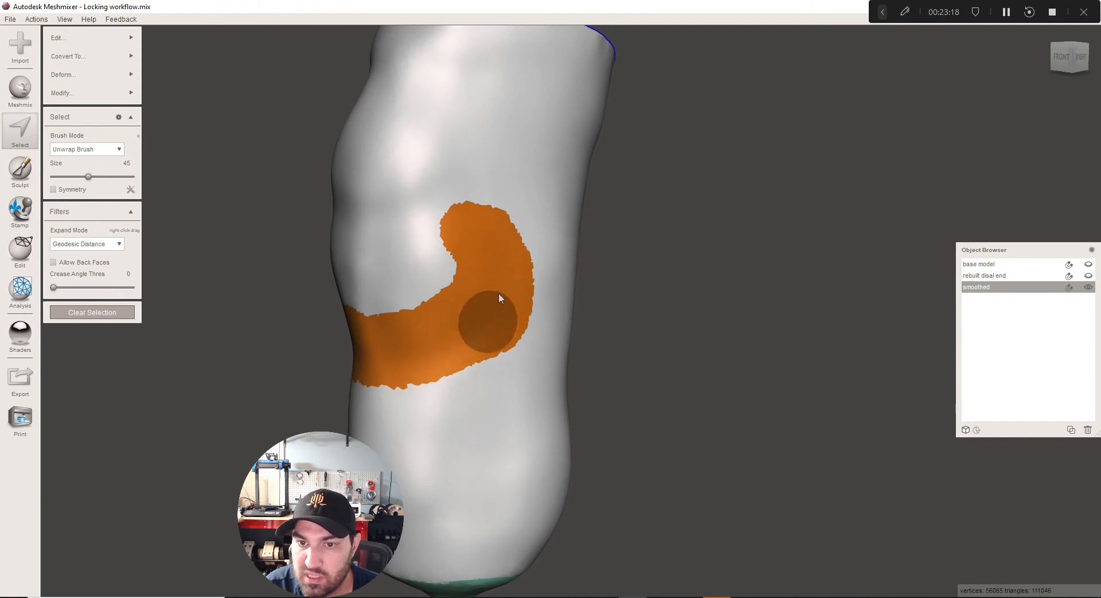
right_drag(499, 298, 509, 378)
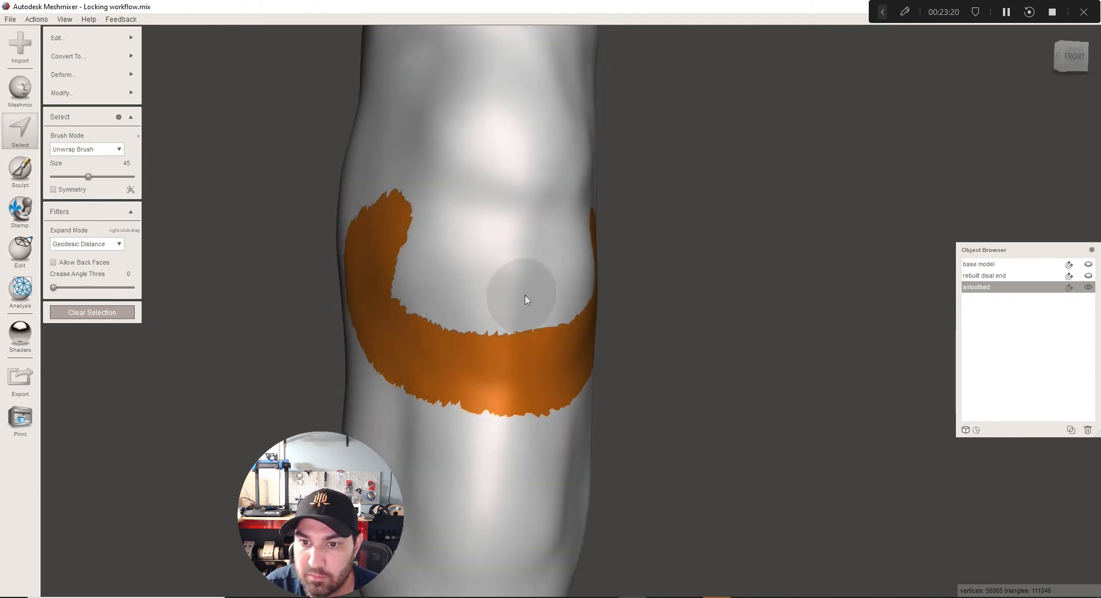
right_drag(278, 223, 383, 297)
Smooth the U-shaped band with Shape Preserving smoothing at a scale of 20 and clear the selection
mouse_move(78, 67)
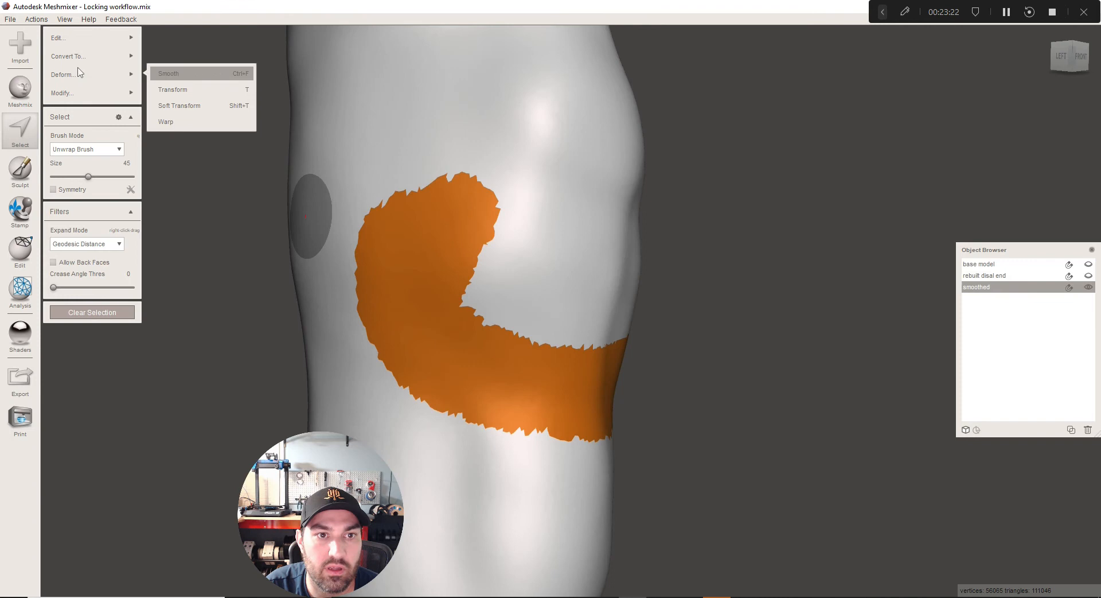
click(172, 75)
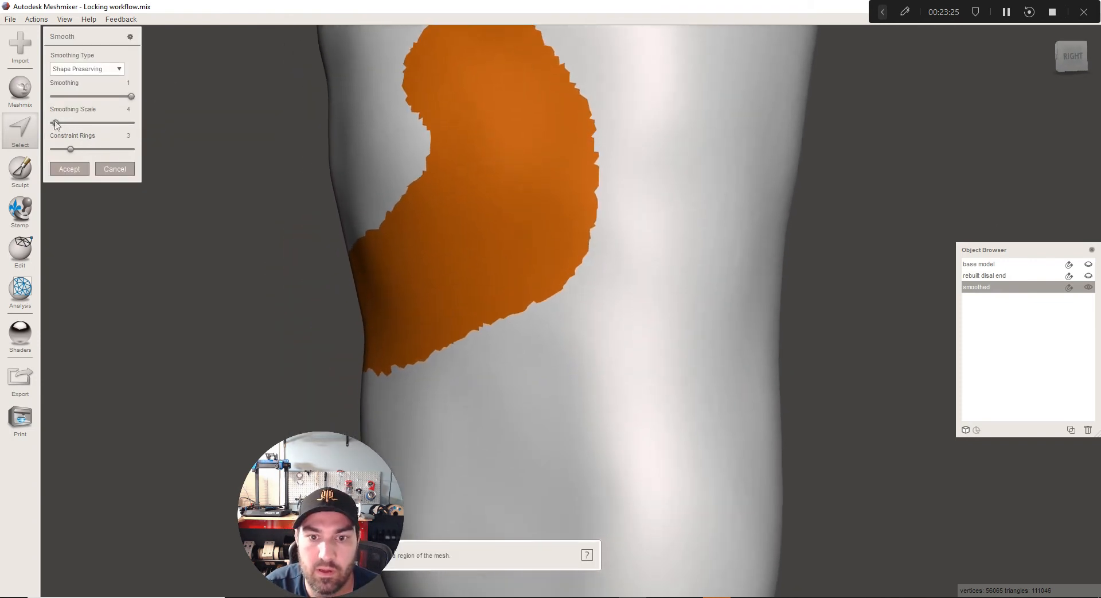
drag(56, 124, 97, 119)
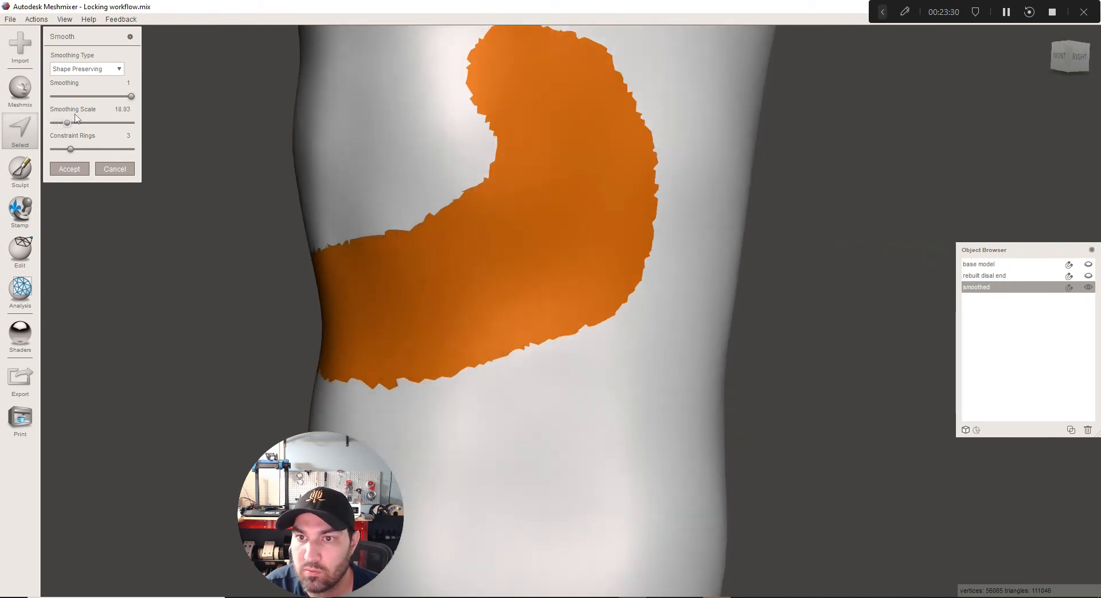
drag(54, 121, 77, 120)
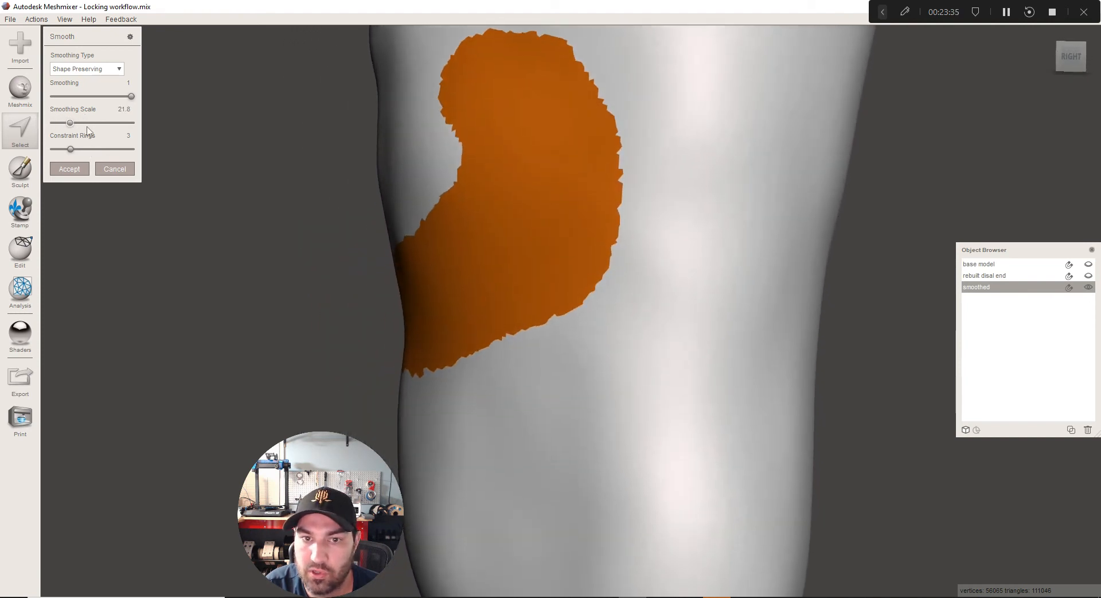
click(115, 112)
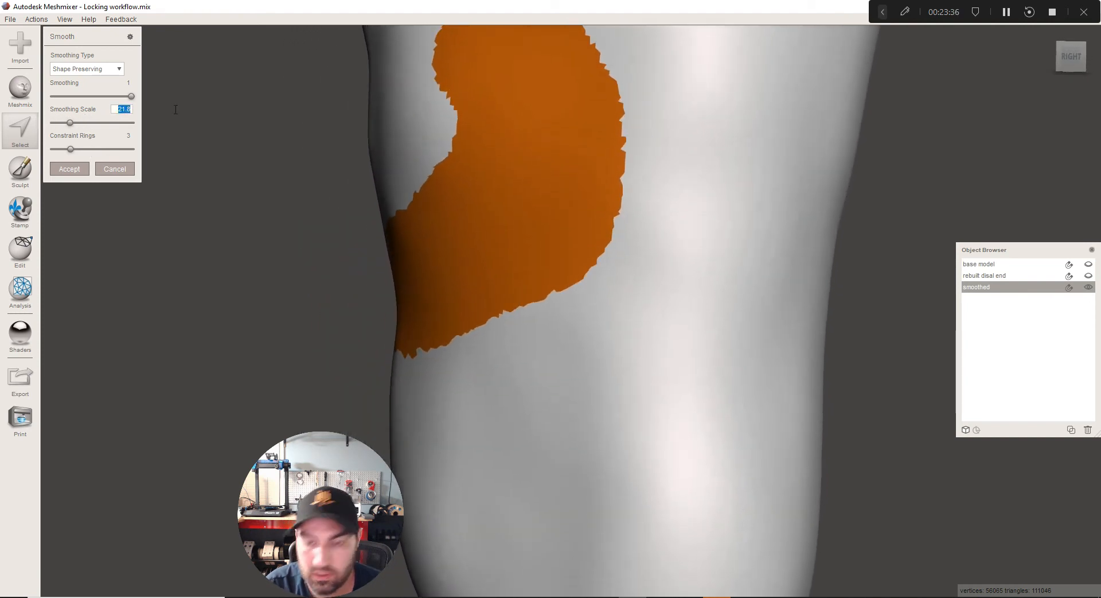
text(20)
key(Return)
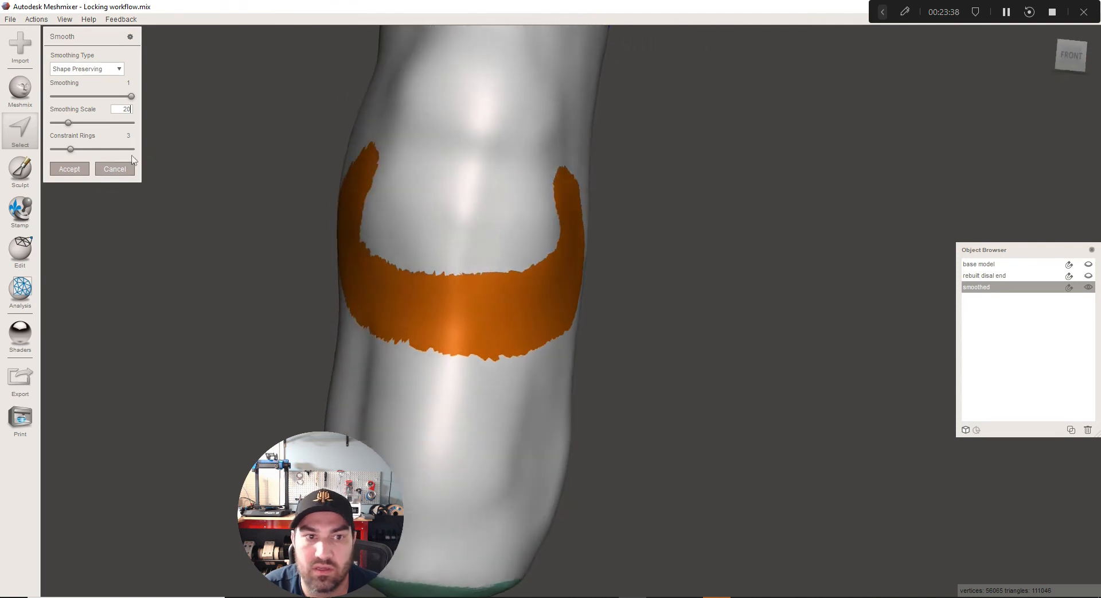
click(77, 171)
key(Escape)
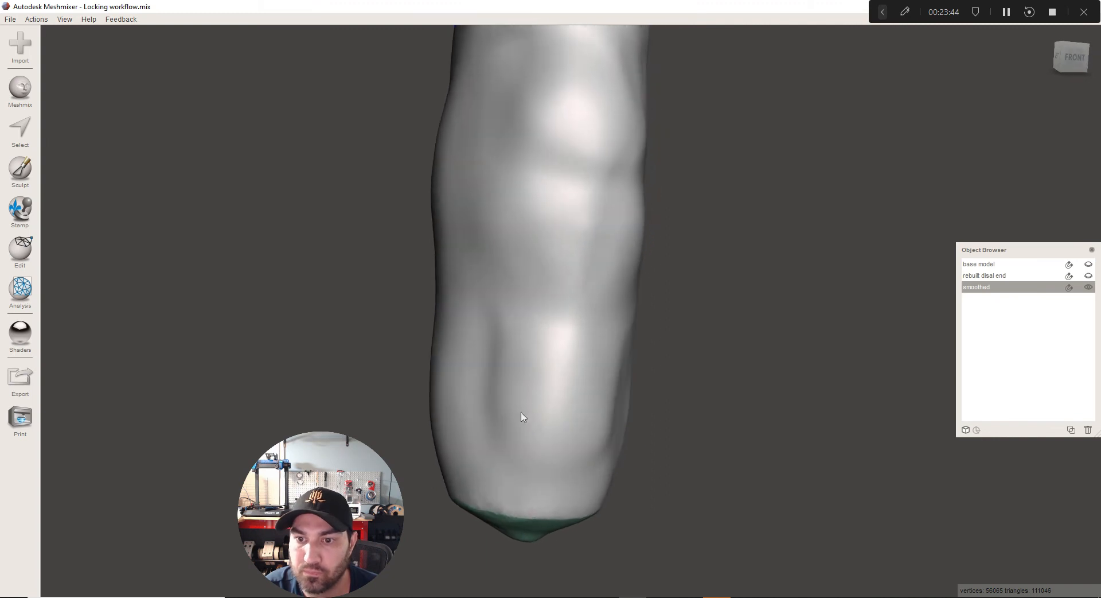
Brush-select the small hollow on the left side of the lower shin and smooth it at a scale of 20
click(24, 132)
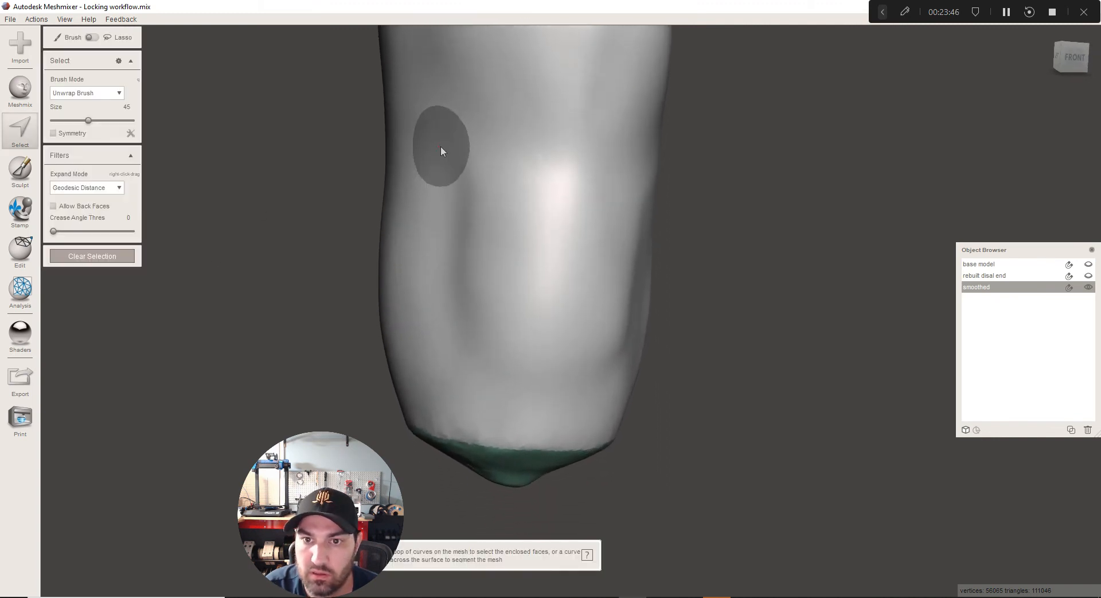
drag(477, 349, 476, 350)
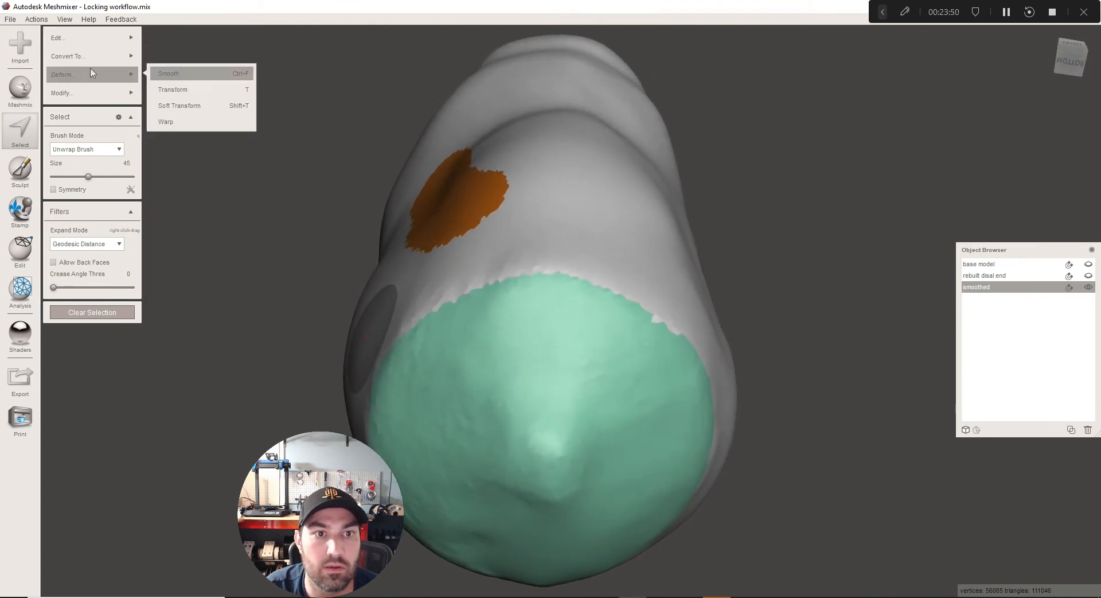
click(185, 78)
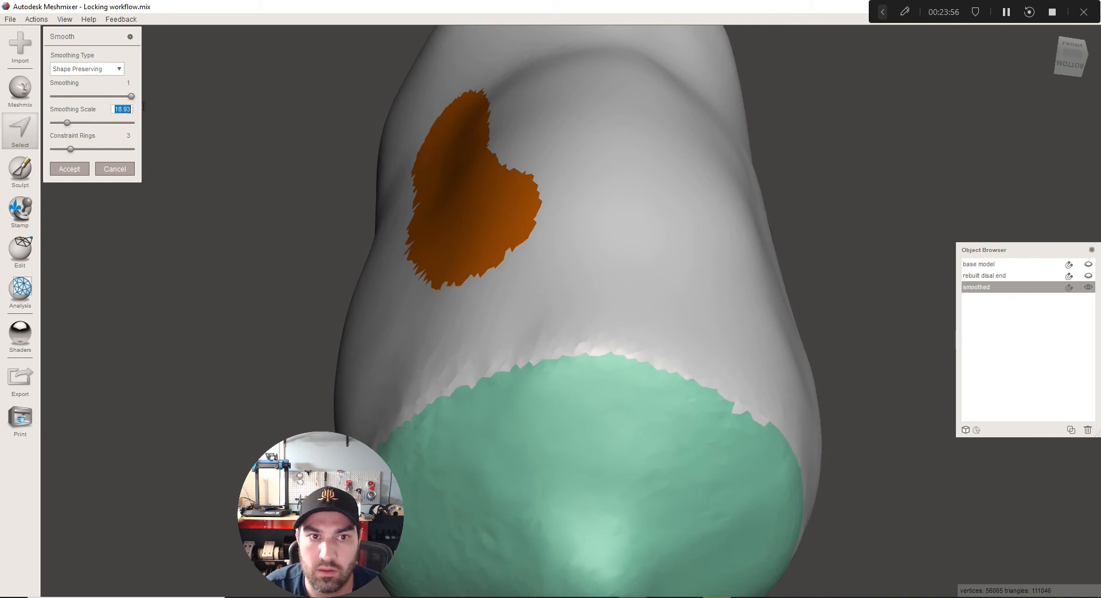
text(20)
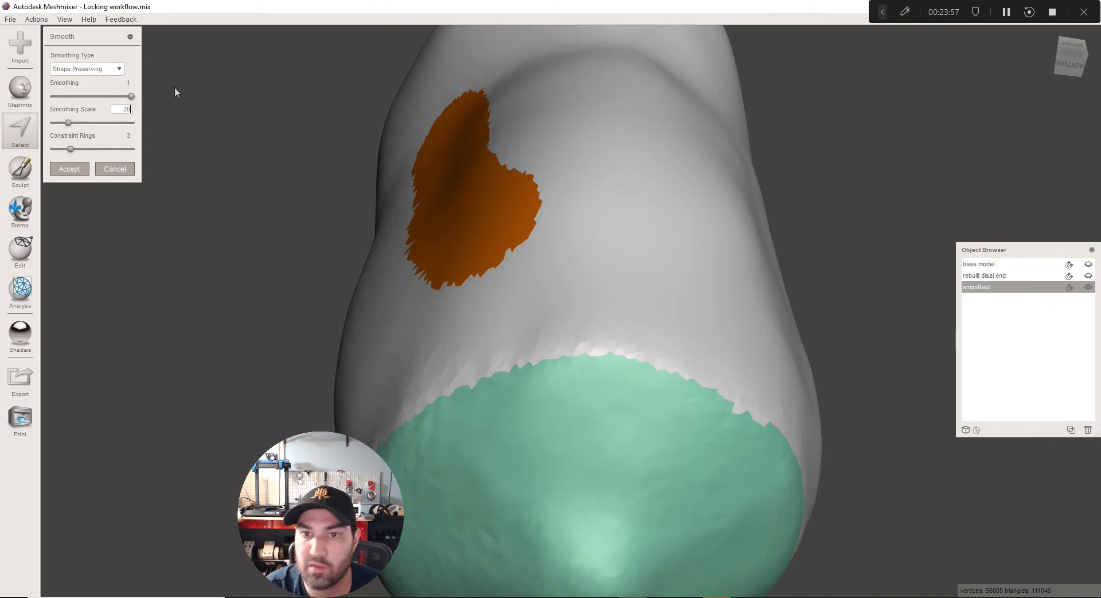
click(76, 173)
key(Escape)
Brush-select a J-shaped patch on the right side of the lower shin and smooth it at a scale of 20
right_drag(338, 239, 321, 292)
click(21, 131)
mouse_move(533, 402)
right_down()
mouse_move(437, 434)
mouse_move(499, 480)
right_up()
drag(499, 480, 534, 444)
drag(536, 361, 538, 356)
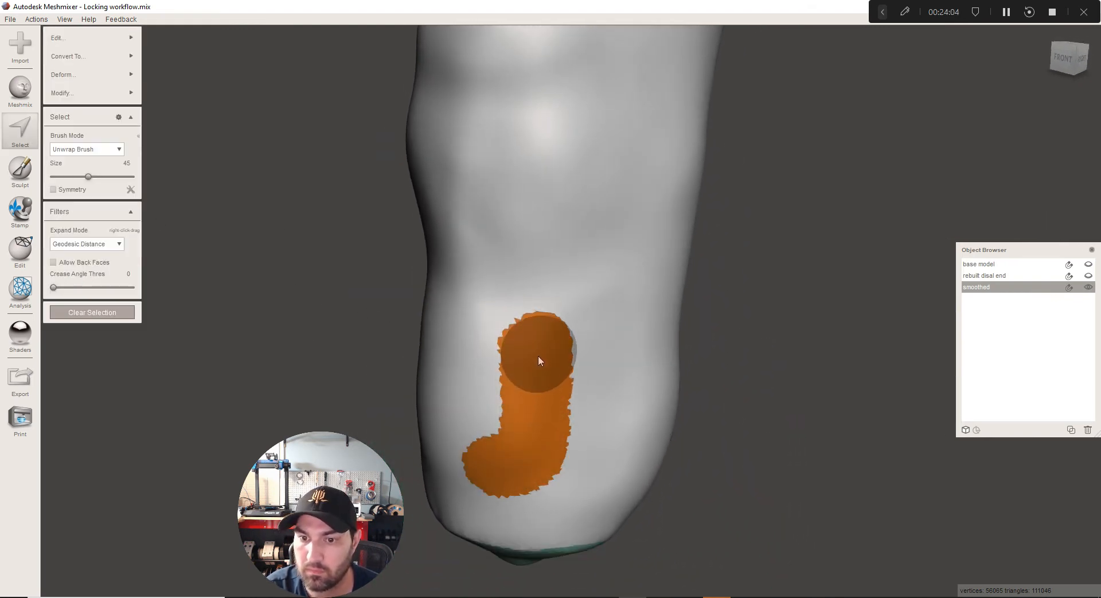
mouse_move(401, 282)
right_down()
mouse_move(333, 245)
mouse_move(494, 351)
mouse_move(396, 310)
right_up()
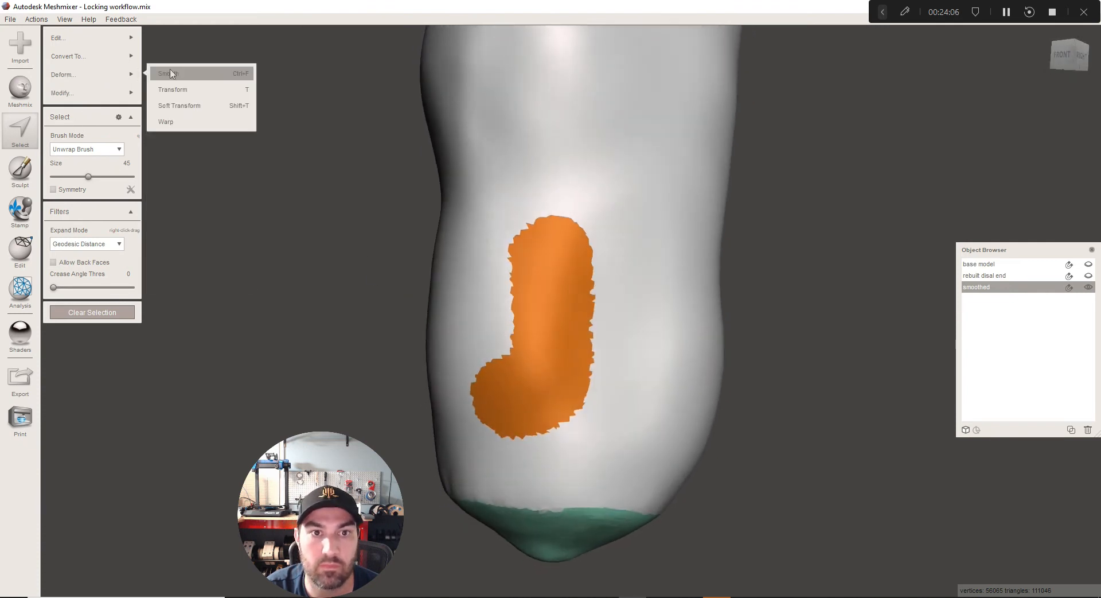
click(172, 74)
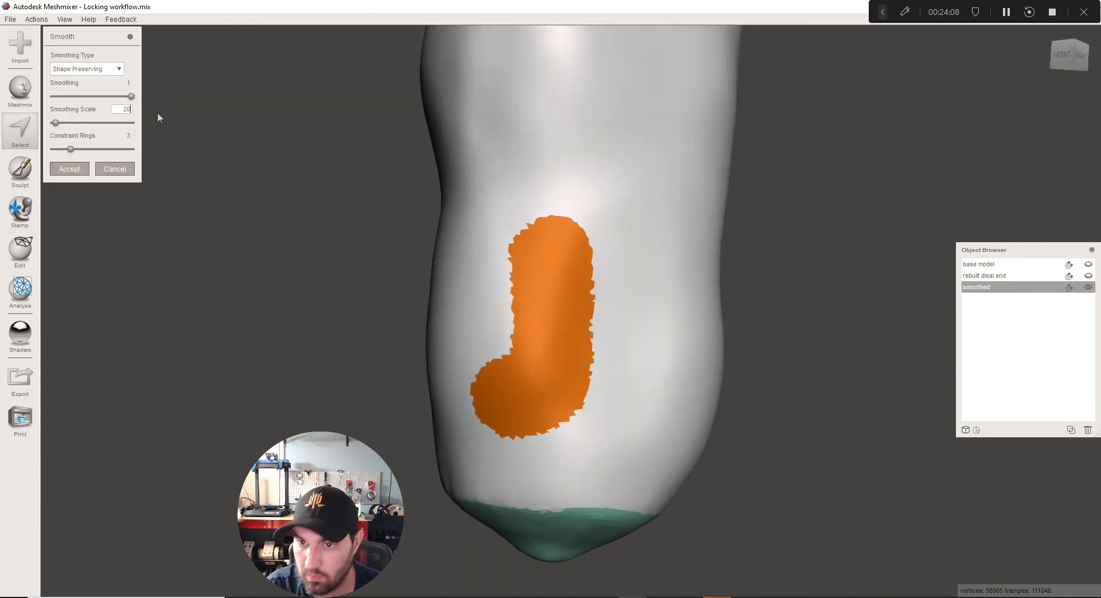
click(73, 168)
key(Escape)
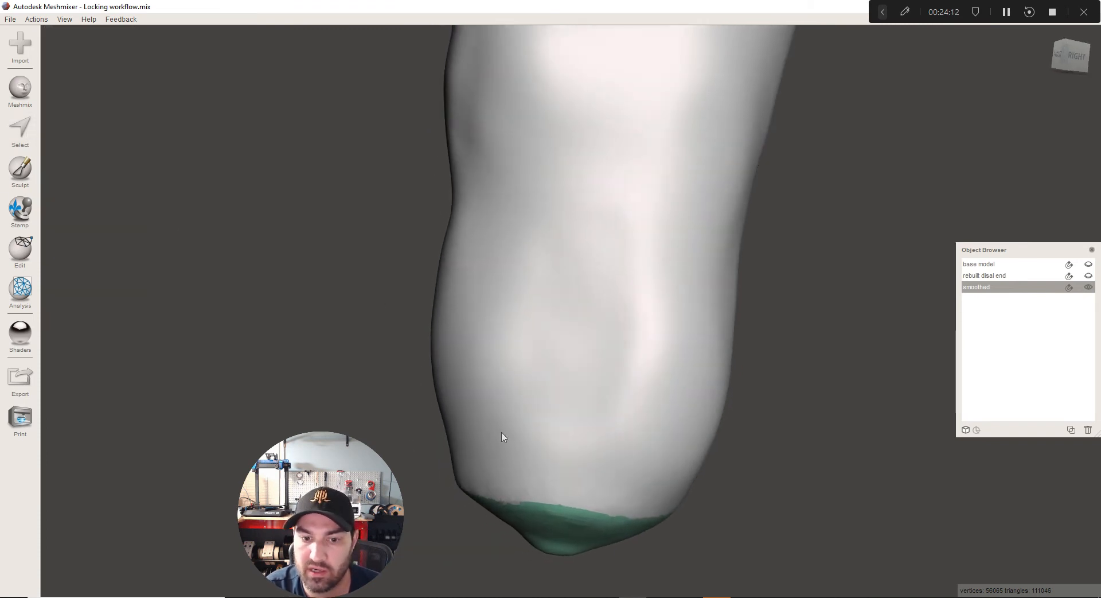
Activate brush selection and display the limb's scanned colour markings on the surface
click(18, 133)
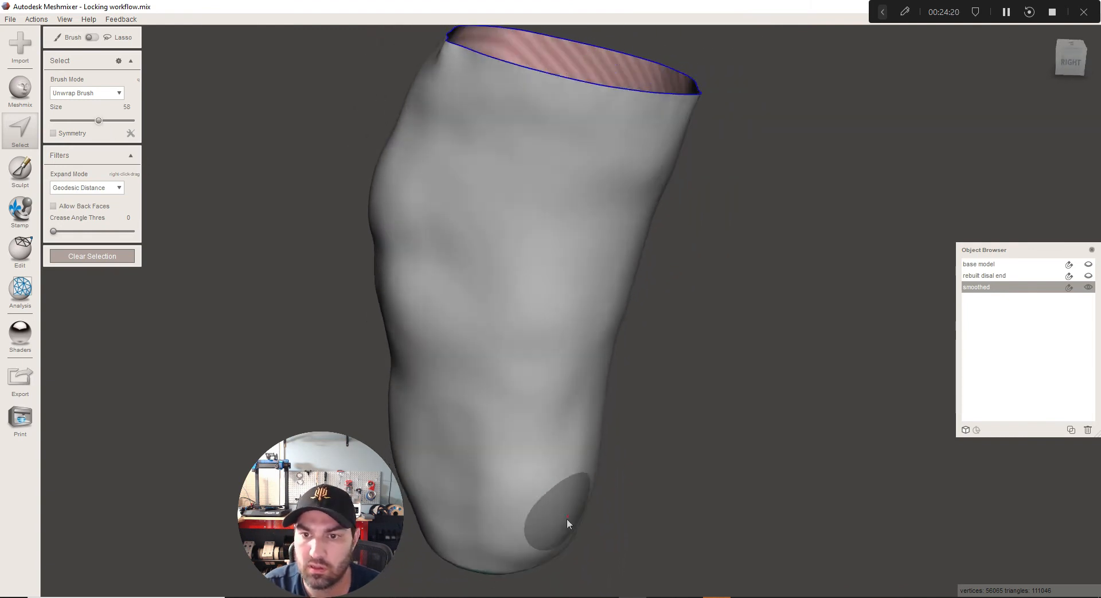
key(space)
click(609, 313)
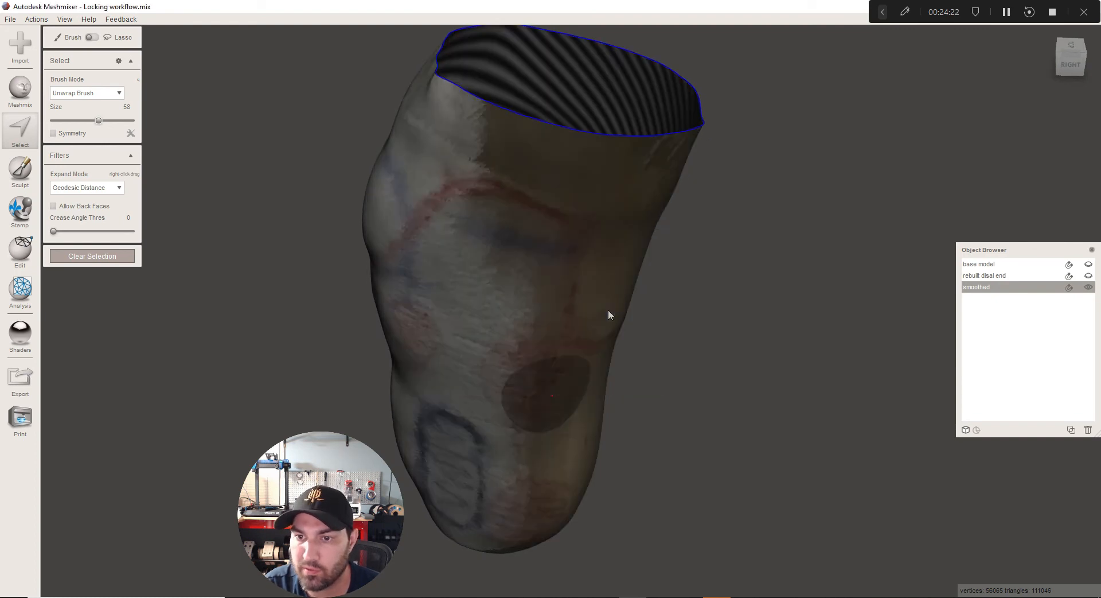
Try a ring-shaped brush selection around the red-marked area on the limb's right side and clear it
scroll(523, 301, up, 5)
mouse_move(528, 241)
mouse_down()
mouse_move(462, 283)
mouse_move(542, 384)
mouse_up()
scroll(511, 320, up, 1)
mouse_move(527, 271)
mouse_down()
mouse_move(511, 320)
mouse_move(519, 296)
mouse_up()
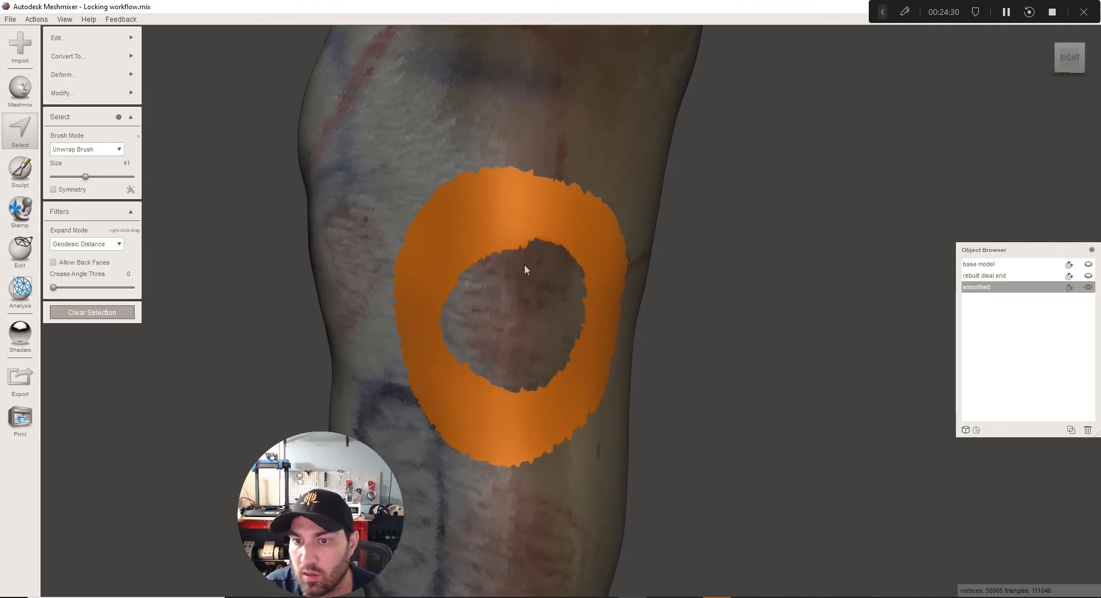
right_drag(636, 476, 600, 471)
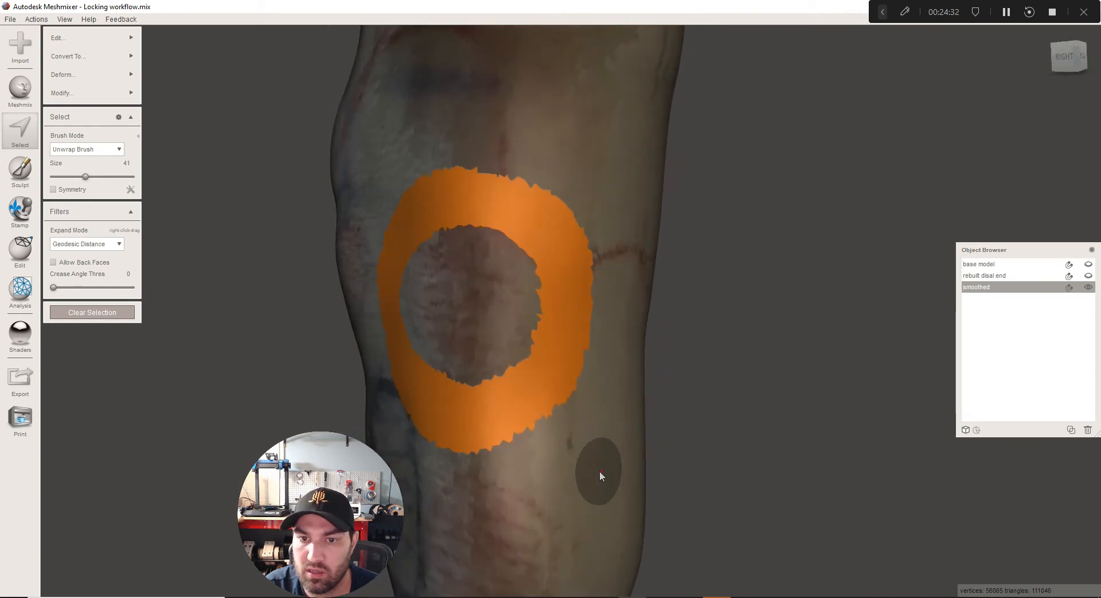
key(Escape)
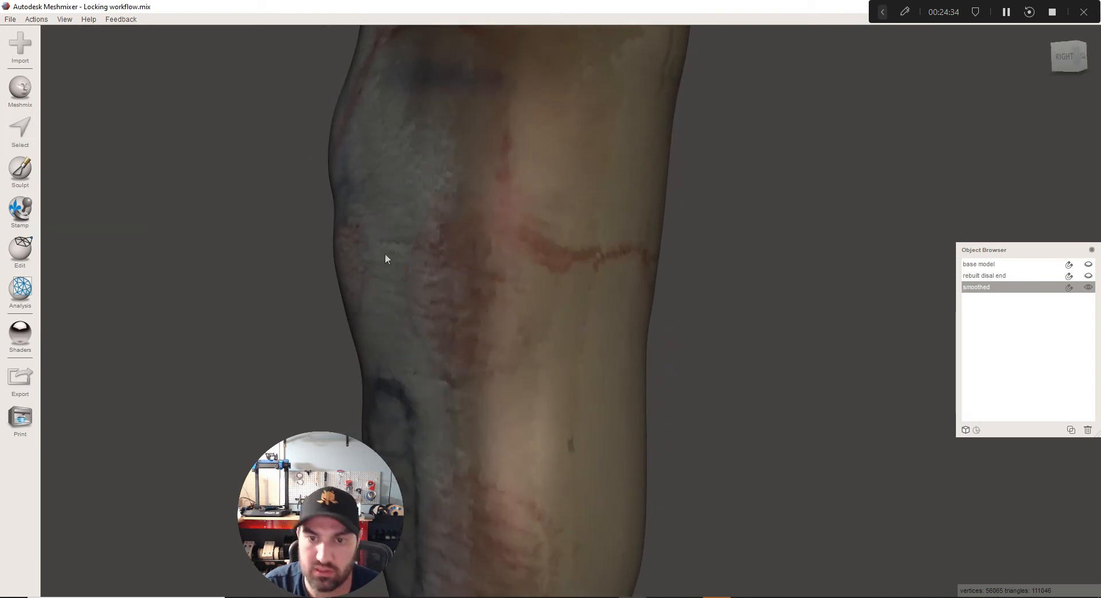
Brush-select a rounded patch over the red-marked area on the limb's right side and smooth it at a scale of 33.28
click(20, 129)
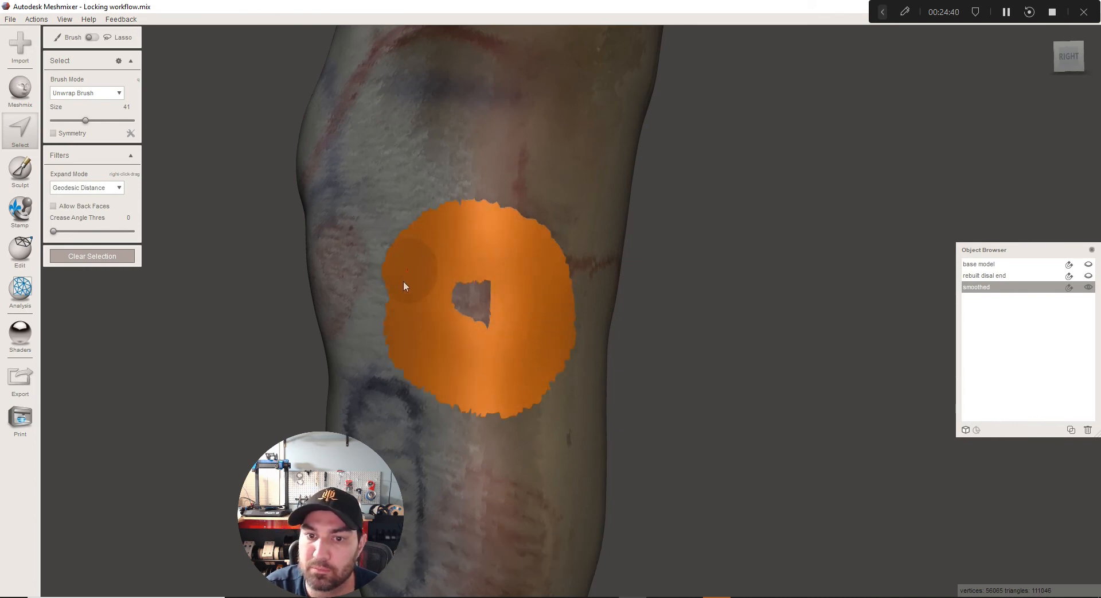
drag(452, 378, 466, 388)
mouse_move(465, 388)
right_down()
mouse_move(504, 397)
mouse_move(487, 370)
right_up()
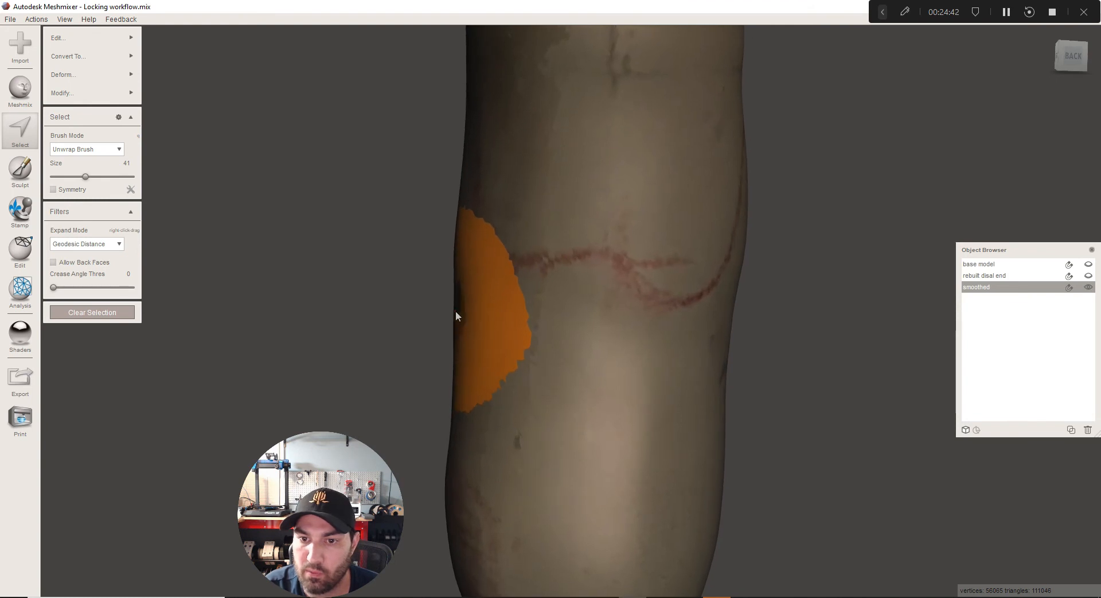
mouse_move(130, 75)
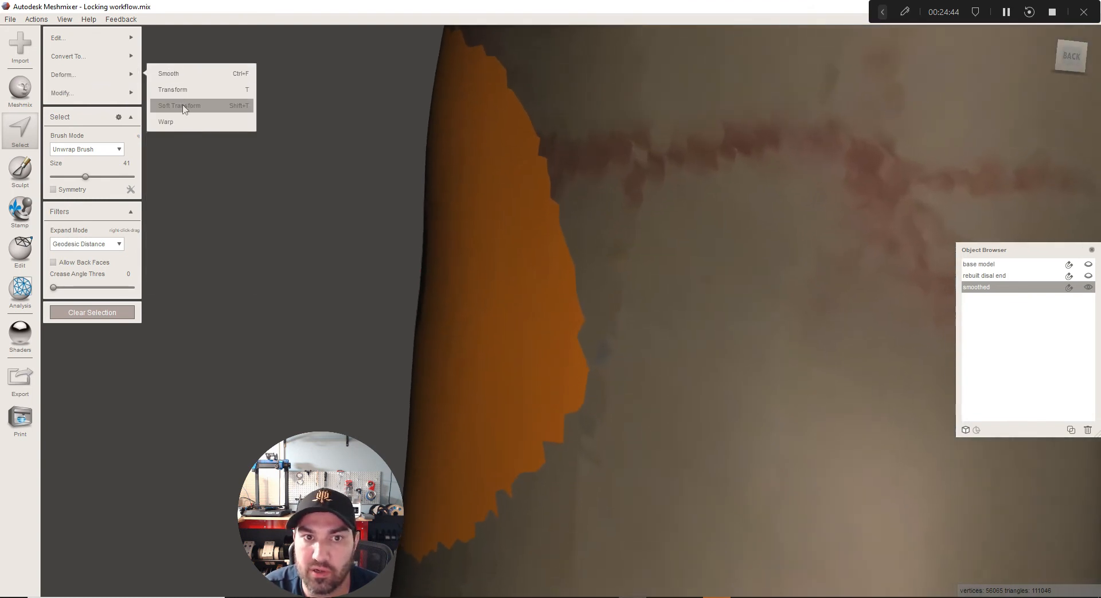
click(175, 74)
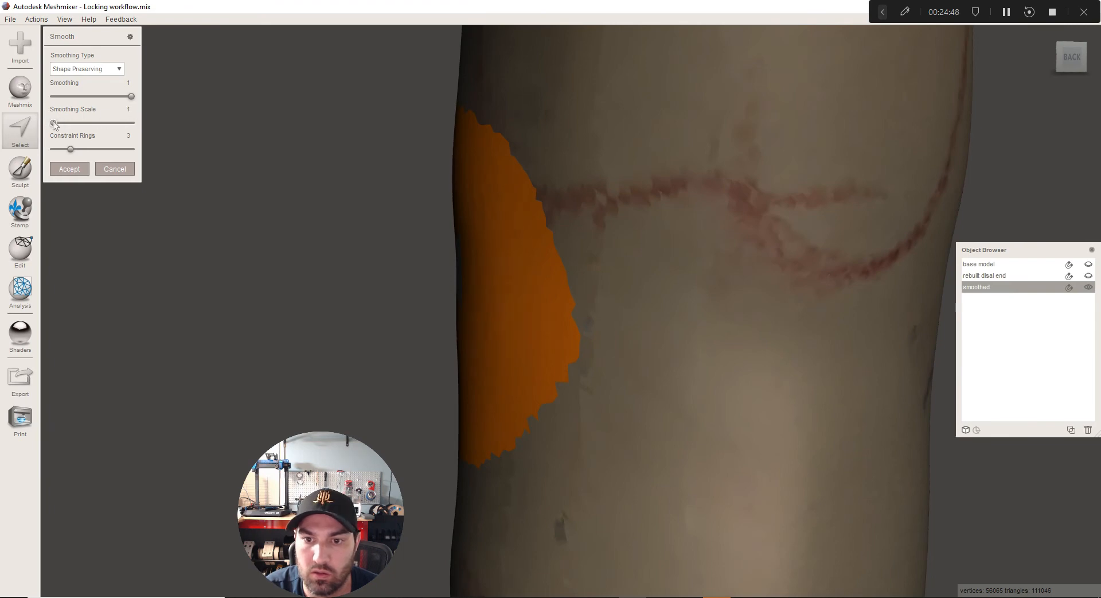
right_drag(402, 275, 498, 252)
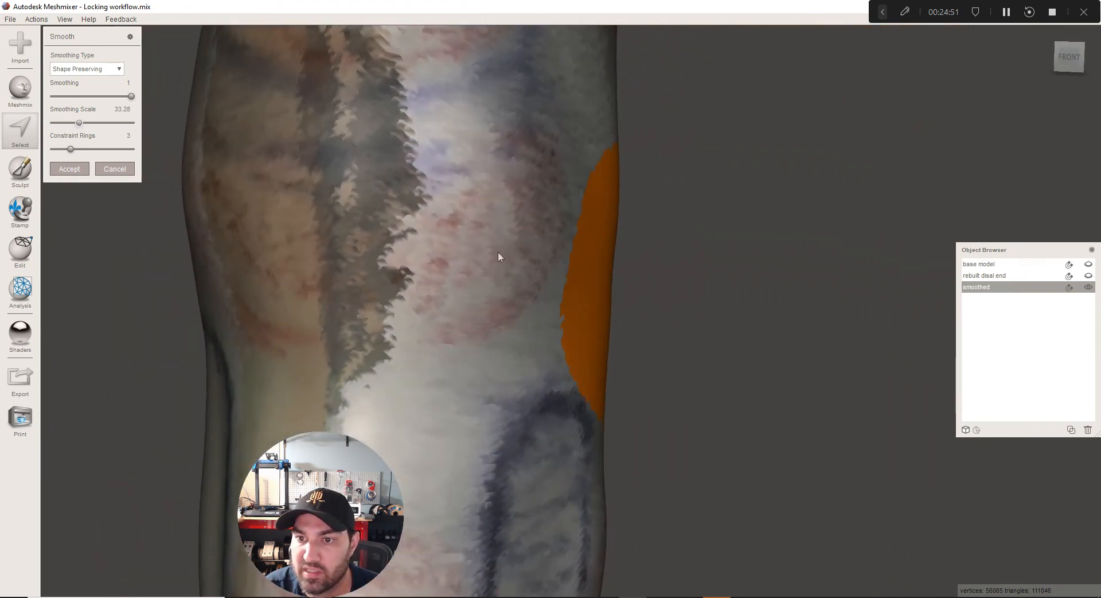
click(76, 171)
key(Escape)
Display the smoothed limb in plain grey without its scanned colour markings
scroll(676, 473, down, 5)
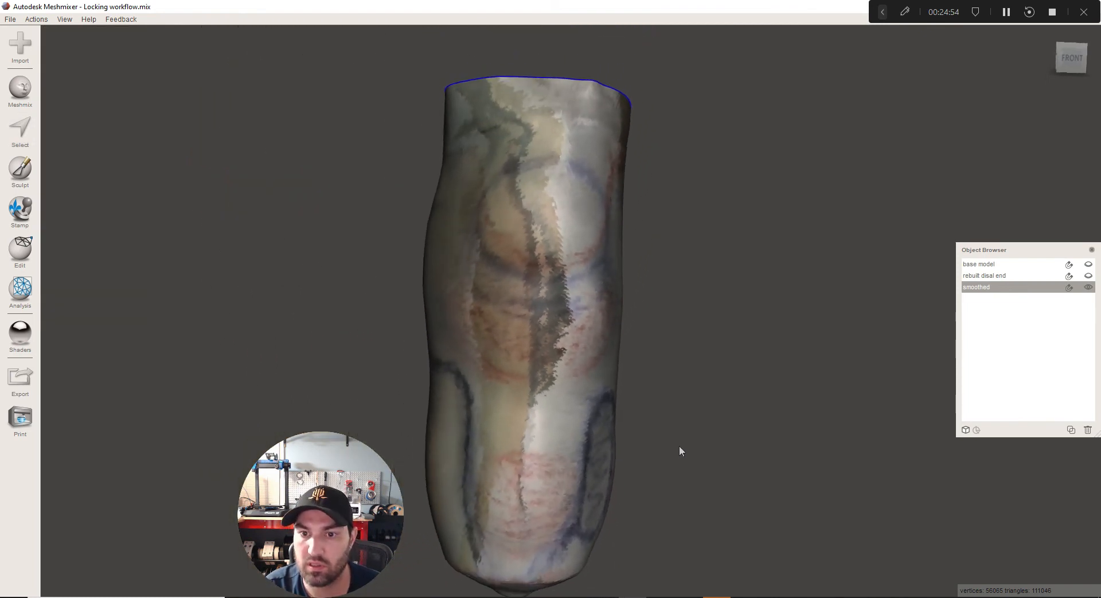
key(space)
click(640, 313)
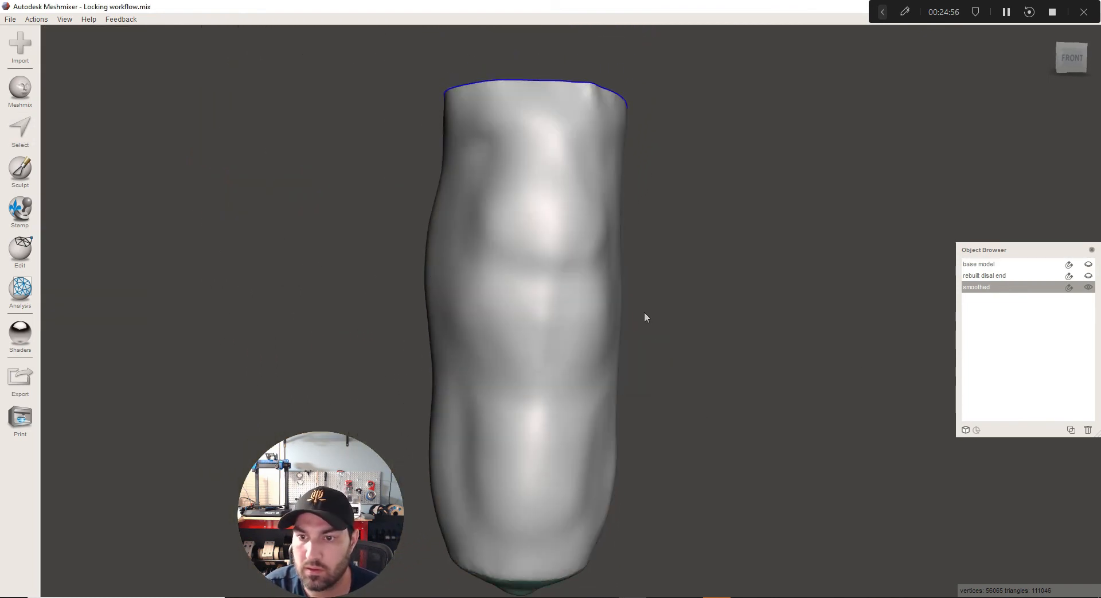
right_drag(645, 312, 707, 423)
right_drag(368, 376, 545, 330)
Compare the base model with the smoothed model by toggling their visibility, and return to the smoothed model alone
click(997, 266)
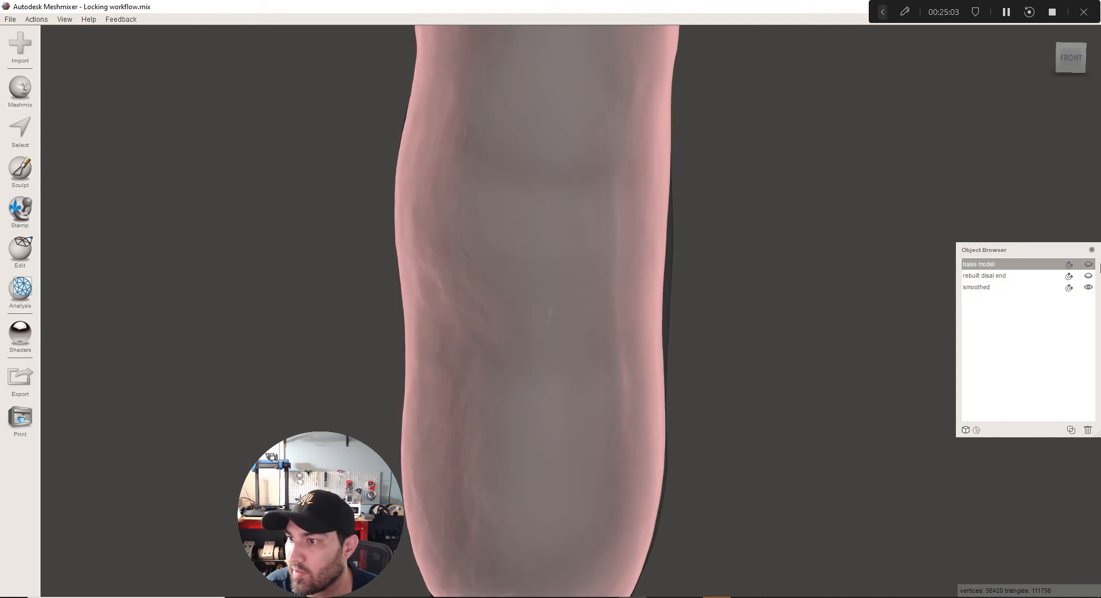
click(1089, 264)
click(1088, 287)
right_drag(579, 395, 489, 239)
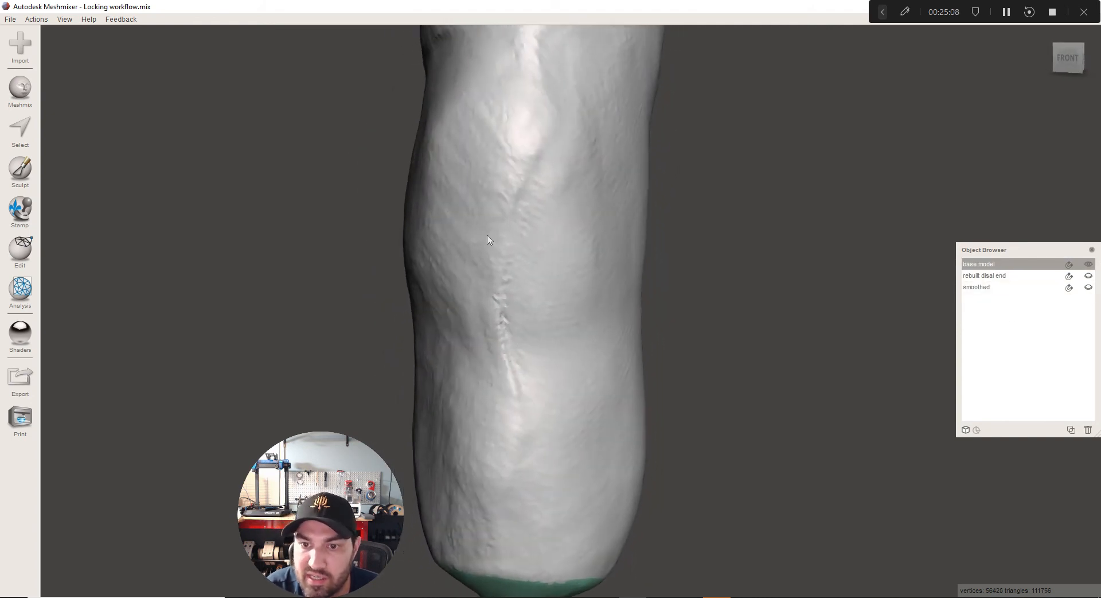
click(1090, 287)
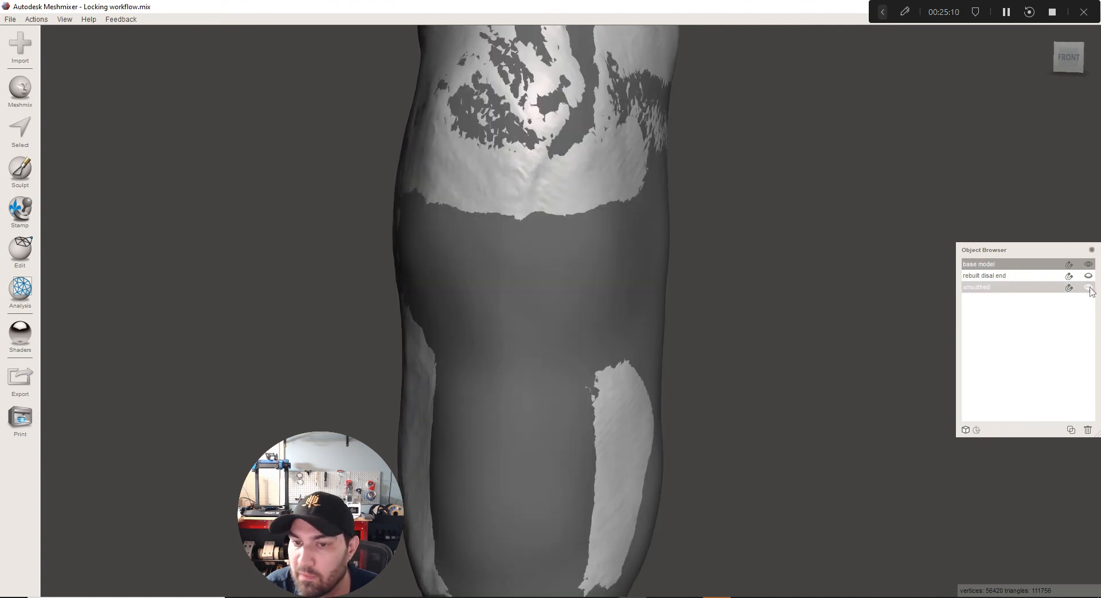
click(1046, 288)
scroll(583, 335, down, 2)
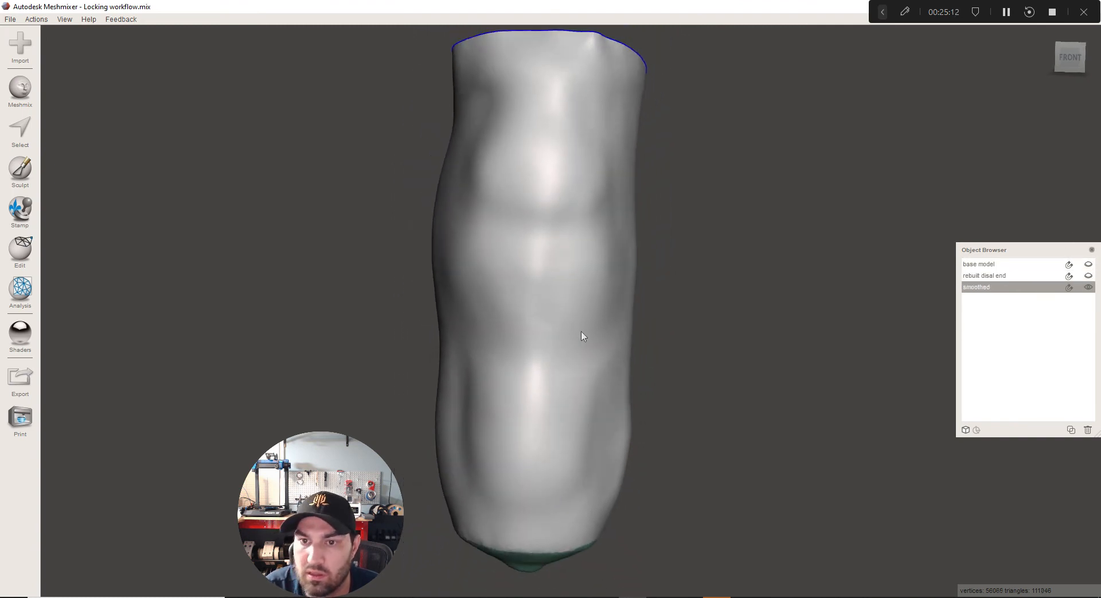
Brush-select a vertical strip down the front of the shin below the knee with brush size 54 and smooth it at a scale of 21.6
click(20, 131)
click(94, 121)
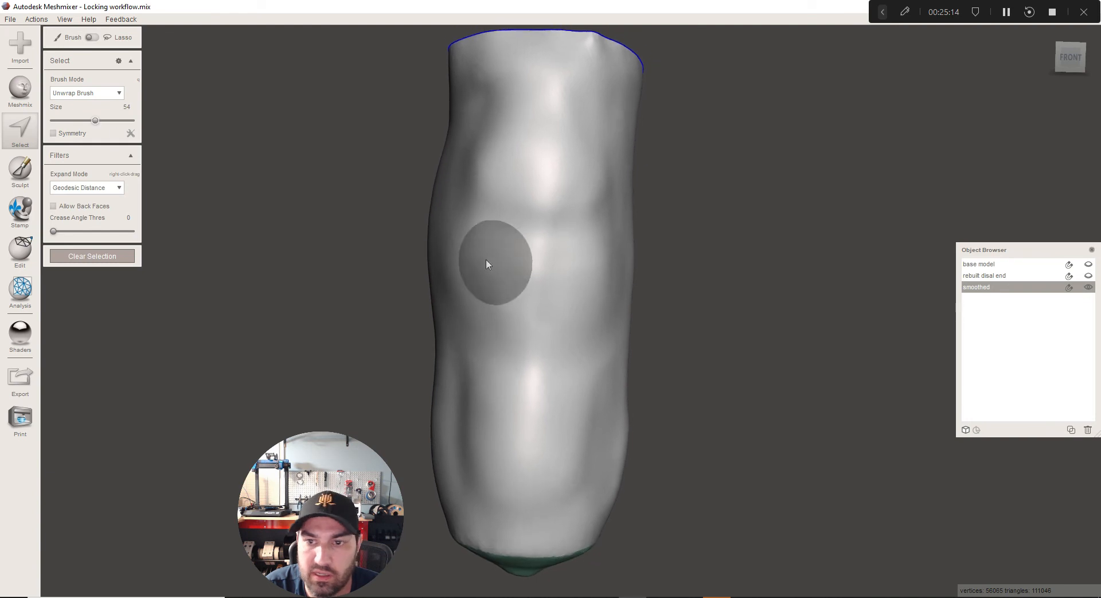
drag(542, 367, 541, 429)
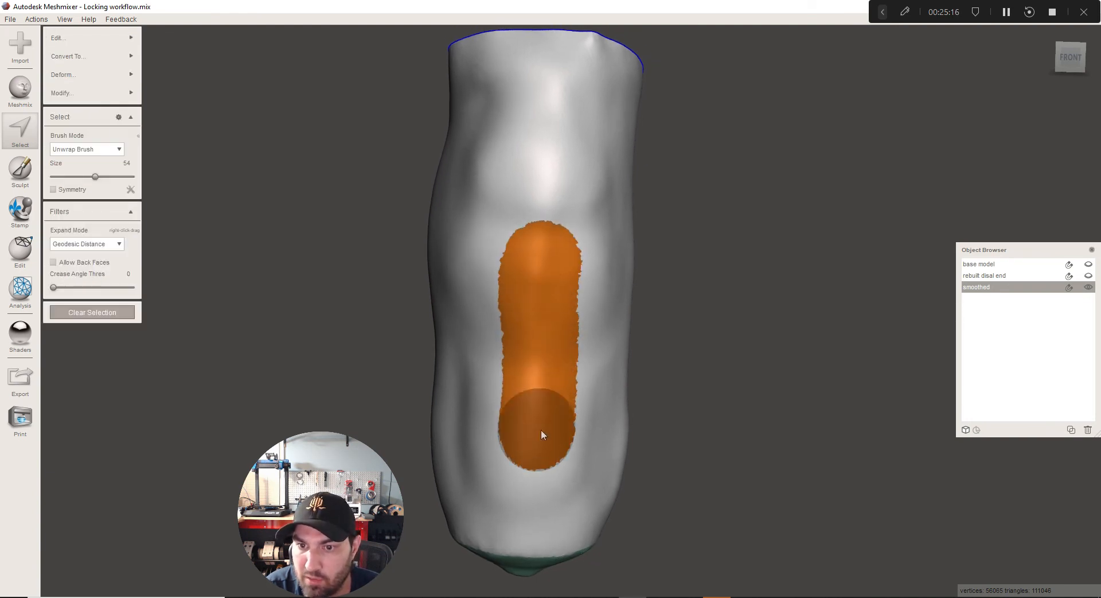
right_drag(636, 476, 619, 430)
scroll(547, 256, up, 3)
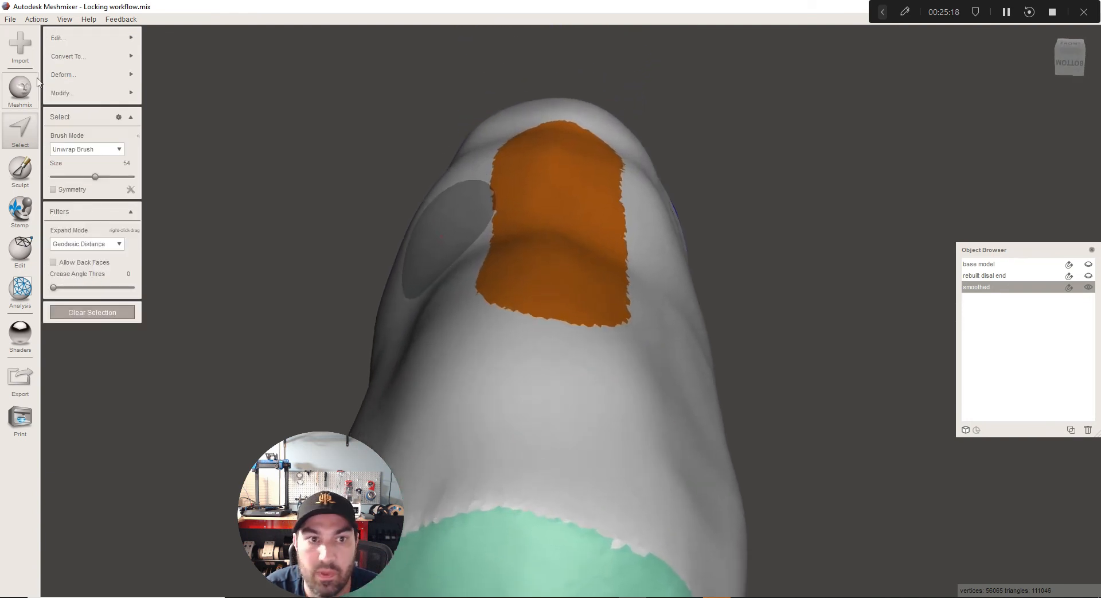
click(66, 75)
click(169, 73)
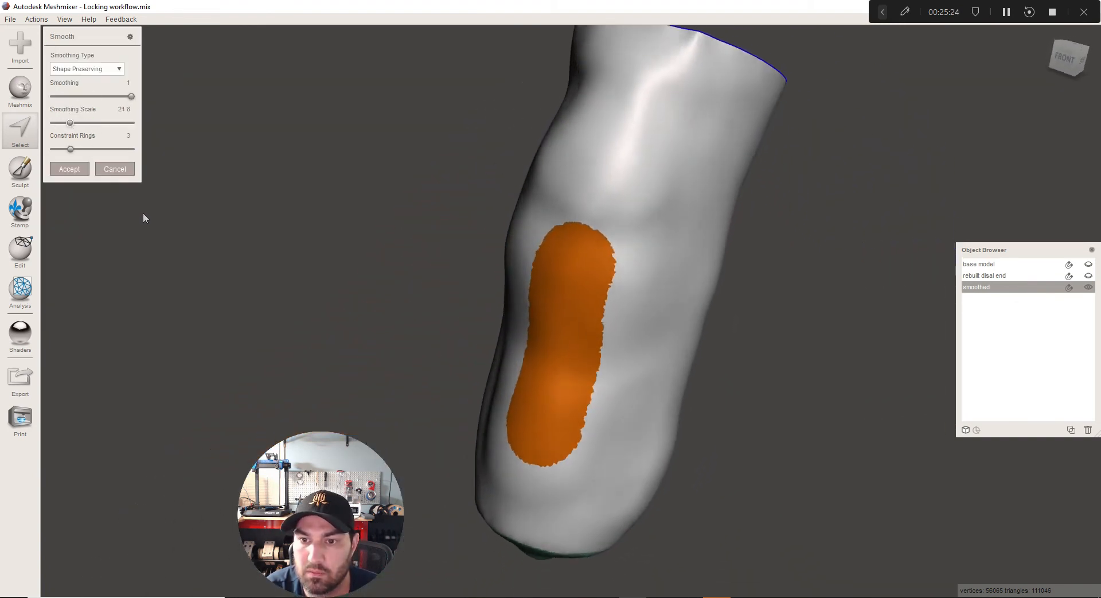
click(69, 168)
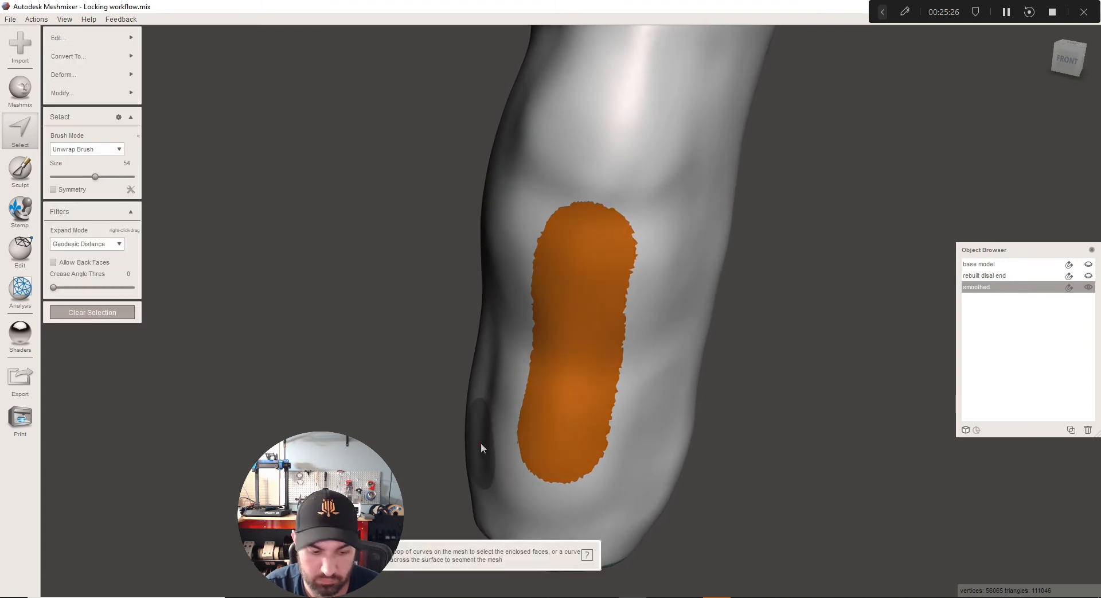
key(Escape)
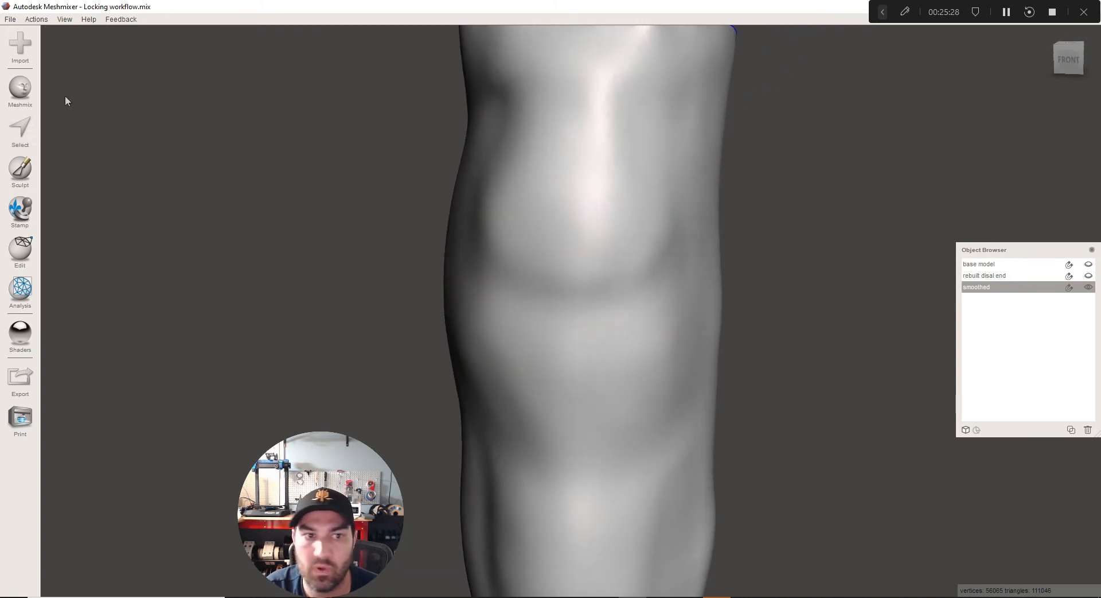
Brush-select a patch over the front of the kneecap and smooth it at a scale of 13.91
key(s)
drag(604, 285, 609, 226)
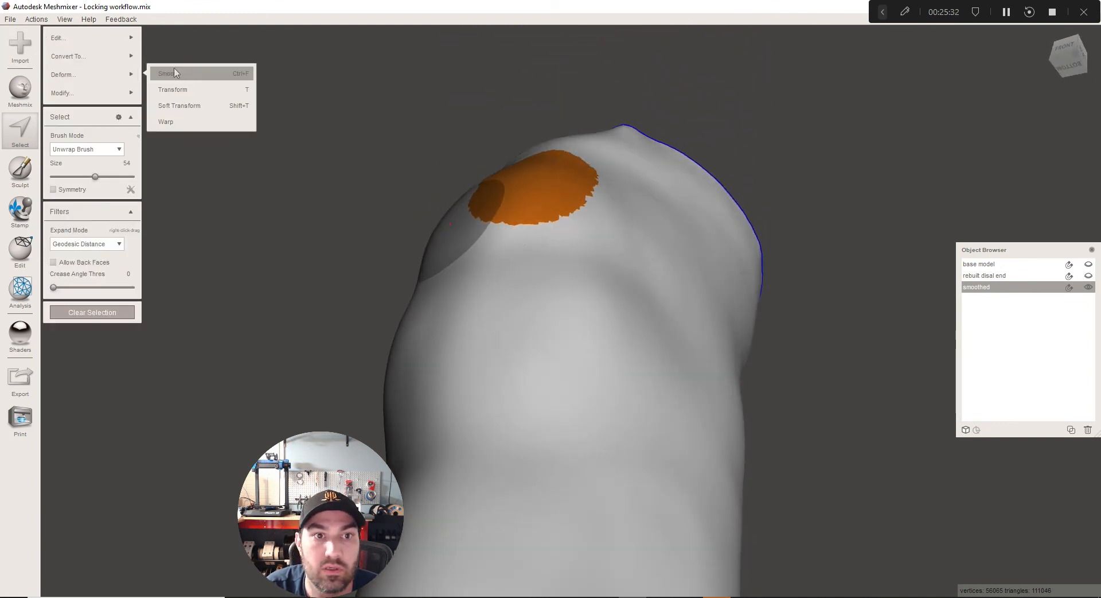
click(190, 75)
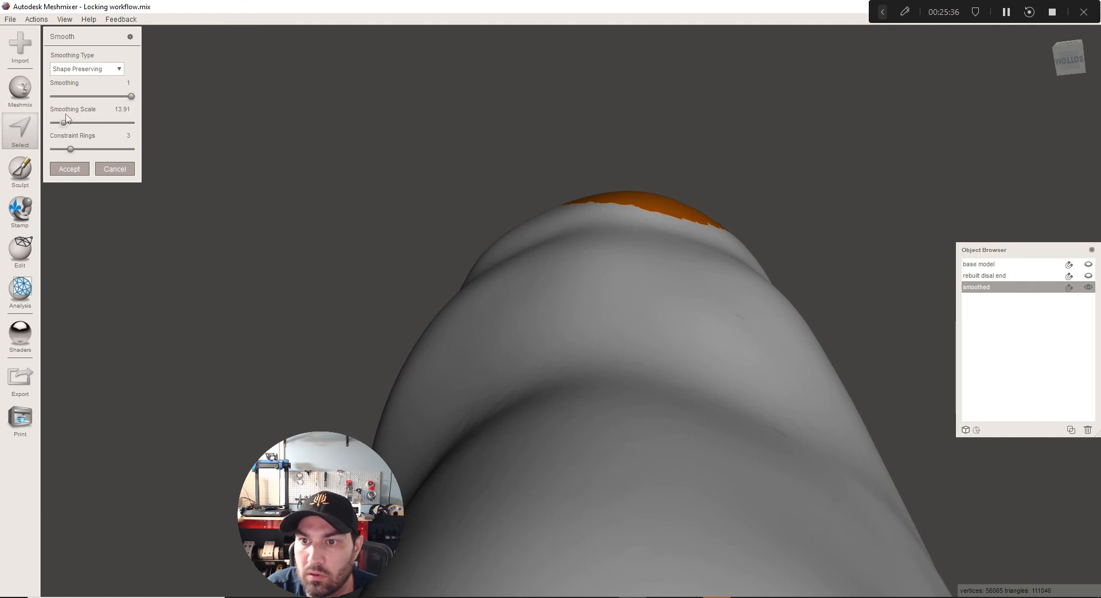
click(69, 169)
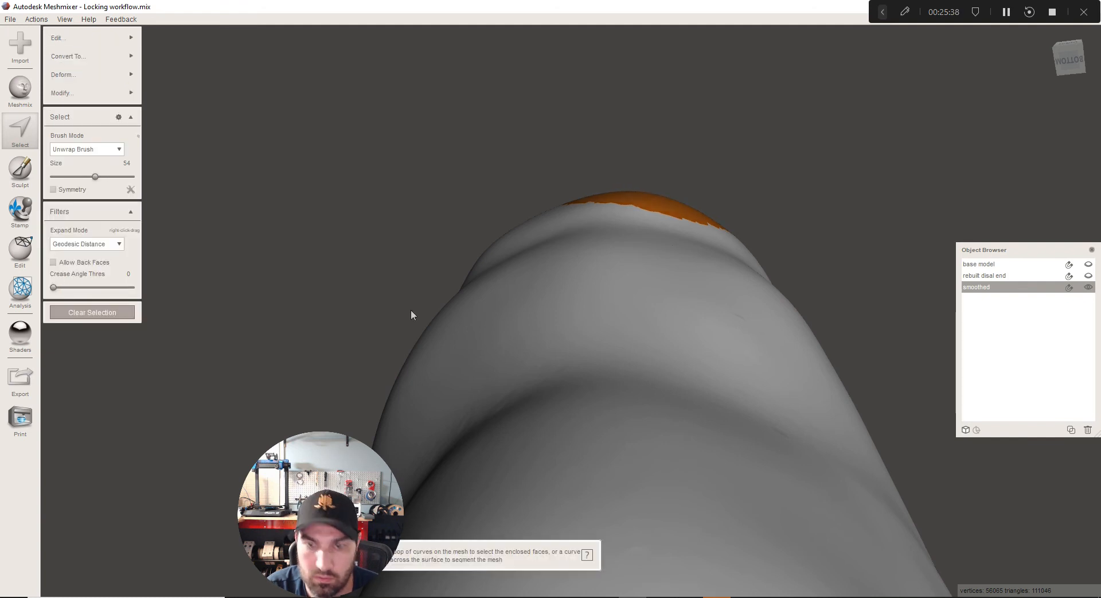
key(Escape)
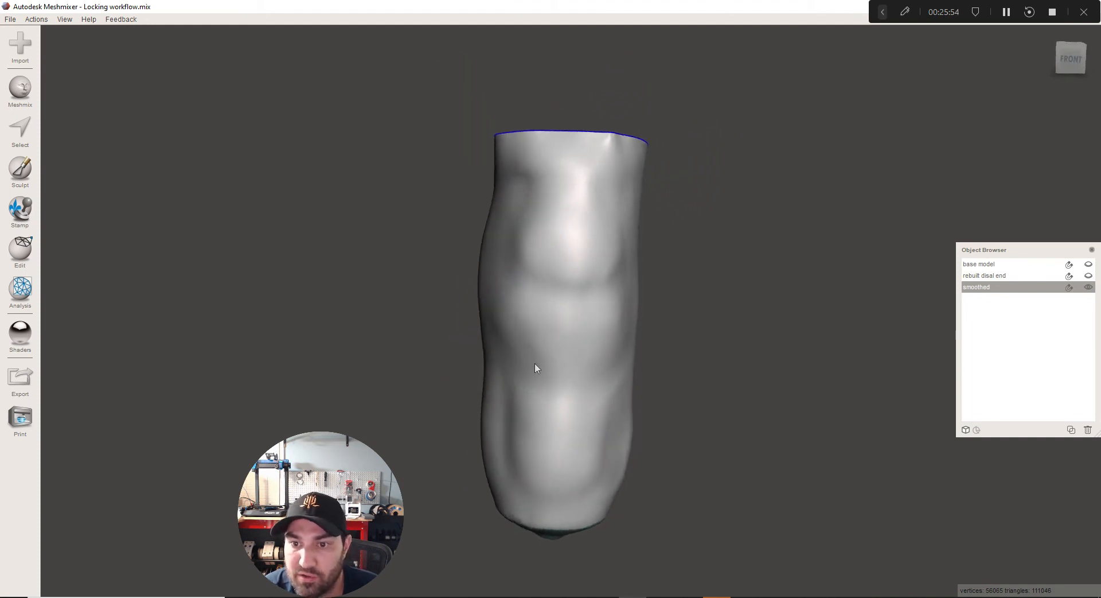
click(15, 21)
click(20, 45)
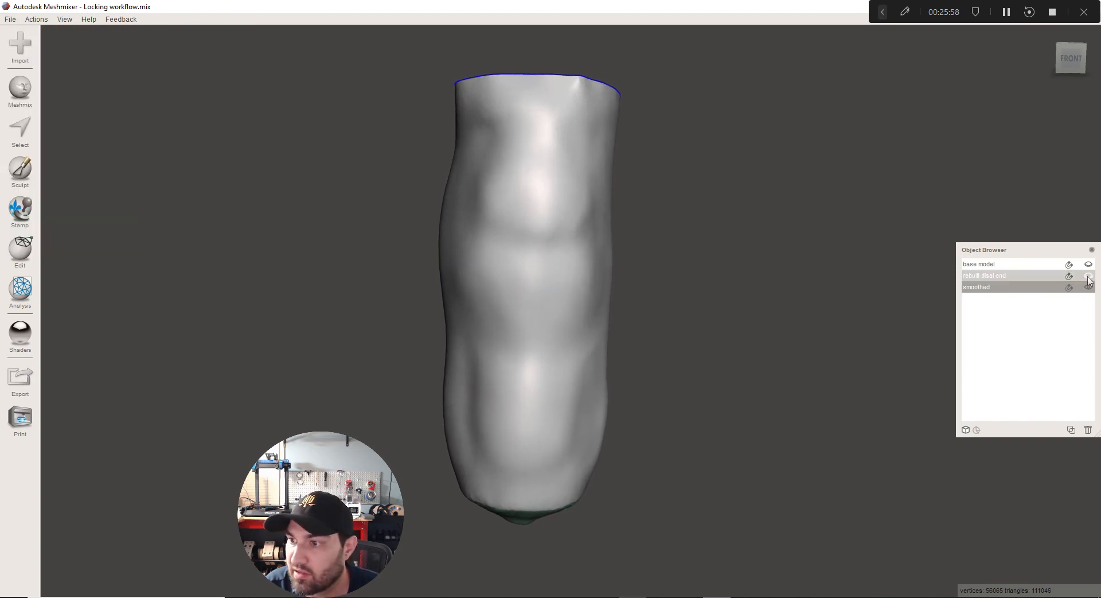
Overlay the rebuilt distal end model on the smoothed model to examine the shape differences, and hide it again
click(1089, 276)
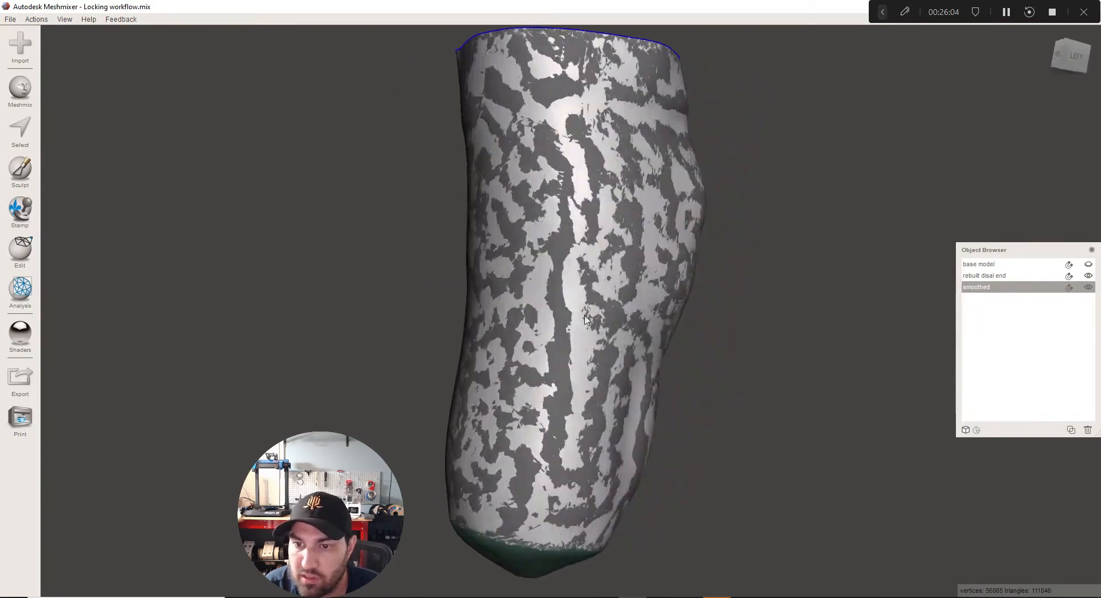
click(1089, 276)
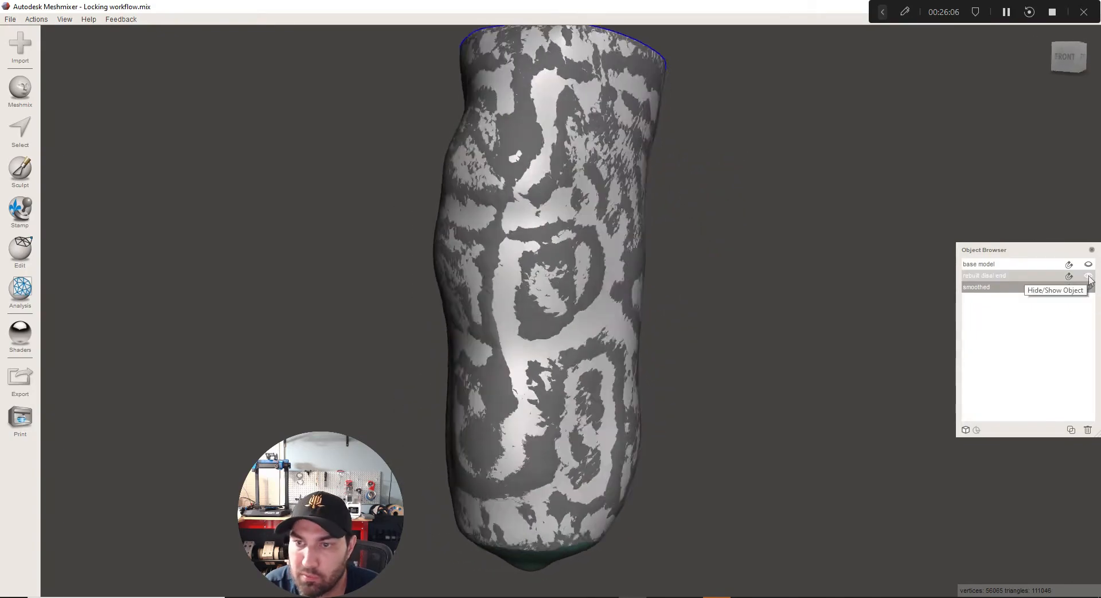
click(1088, 275)
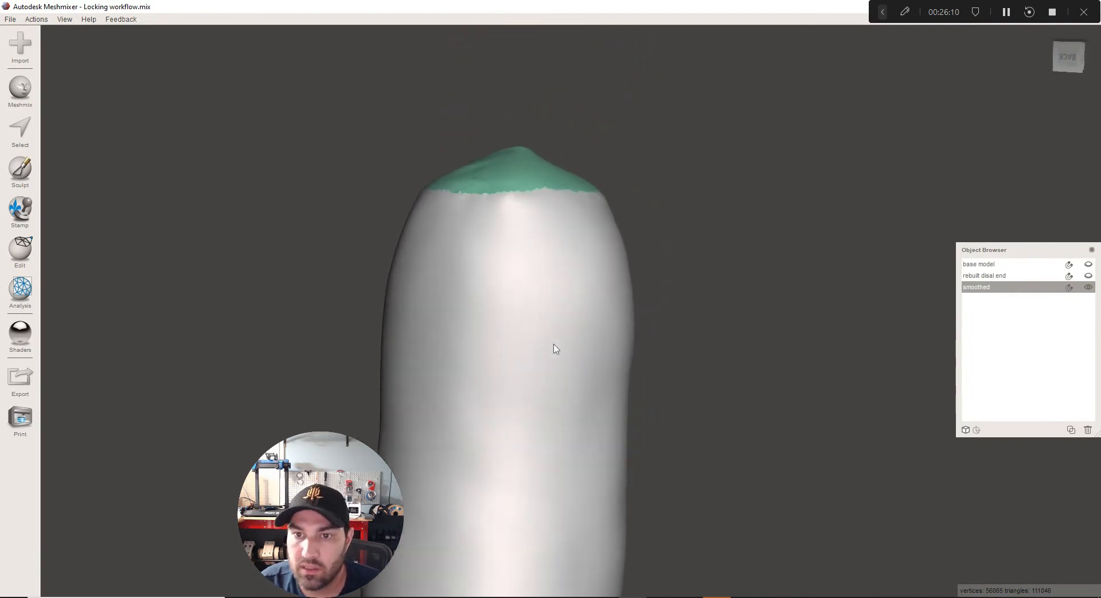
Select the whole green distal cap and smooth it at a scale of 14.83 with 2 constraint rings
click(25, 131)
double_click(461, 167)
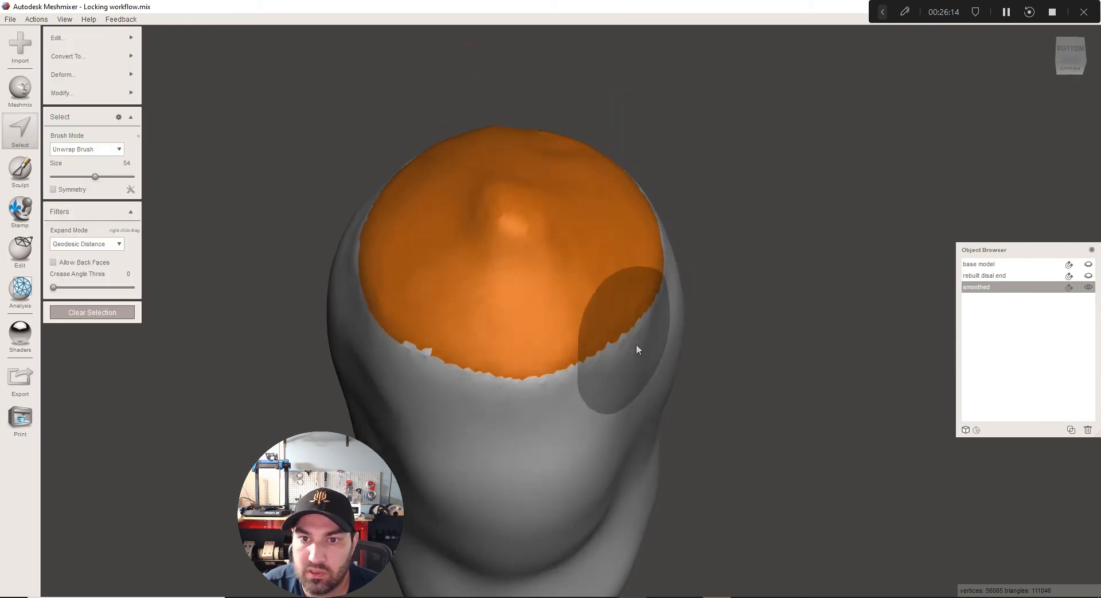
mouse_move(75, 81)
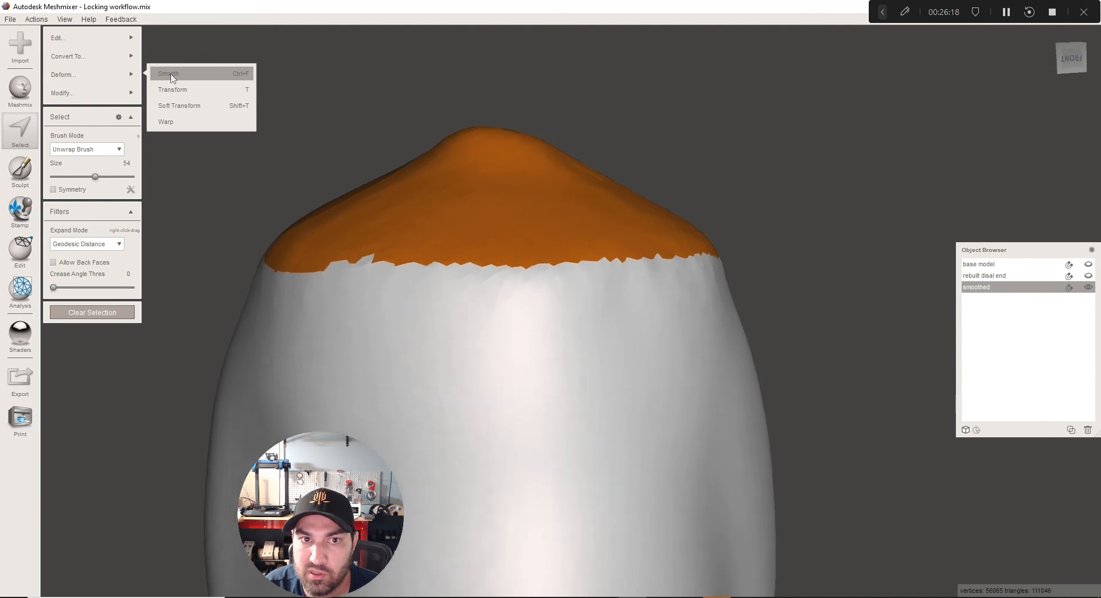
click(171, 73)
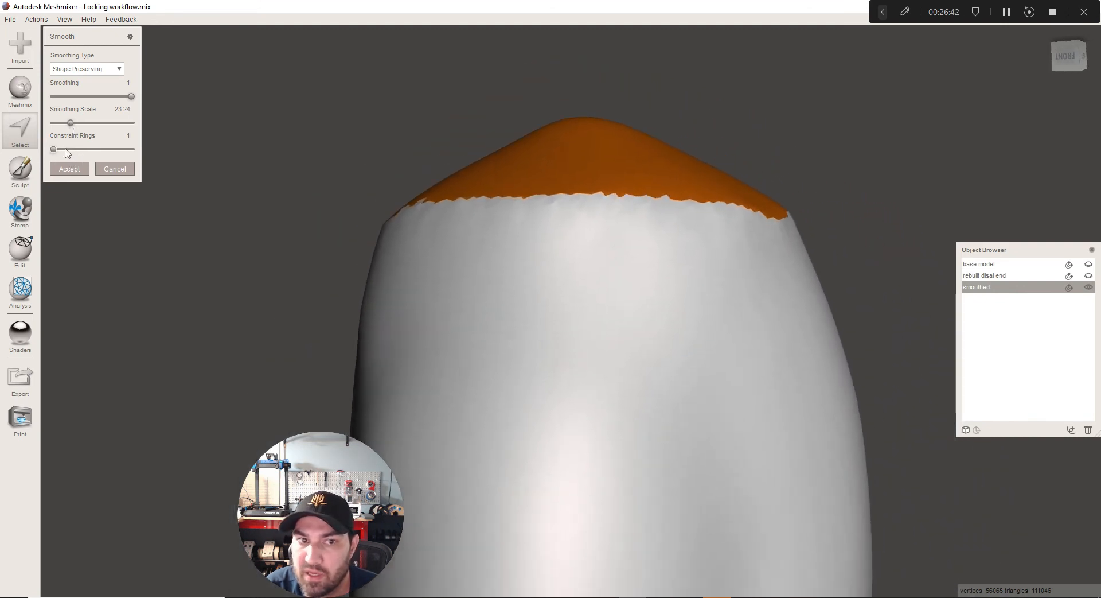
drag(71, 124, 52, 125)
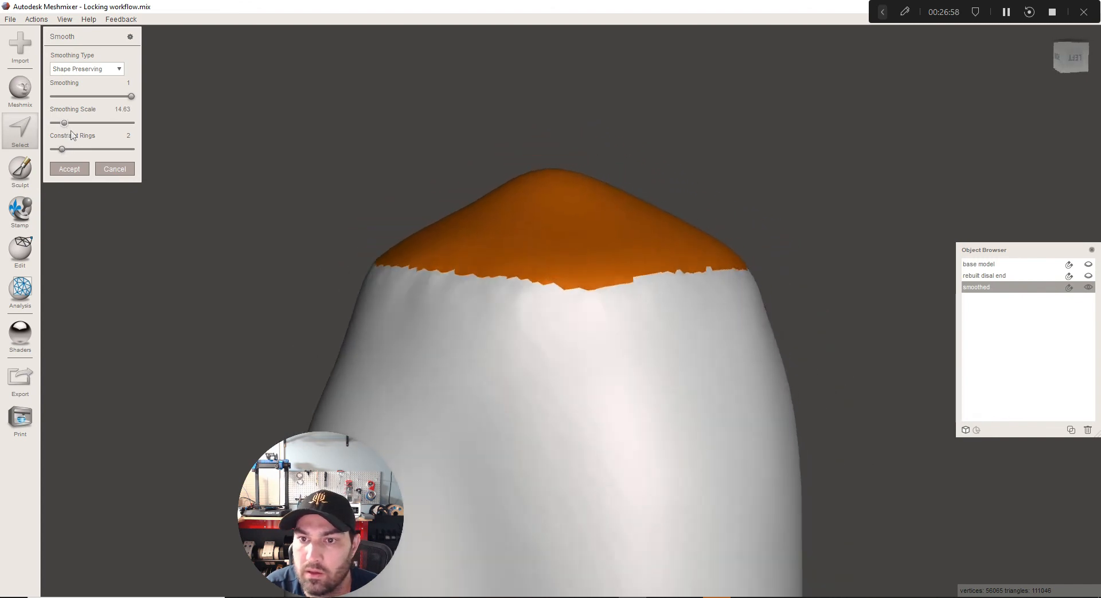
click(70, 168)
key(Escape)
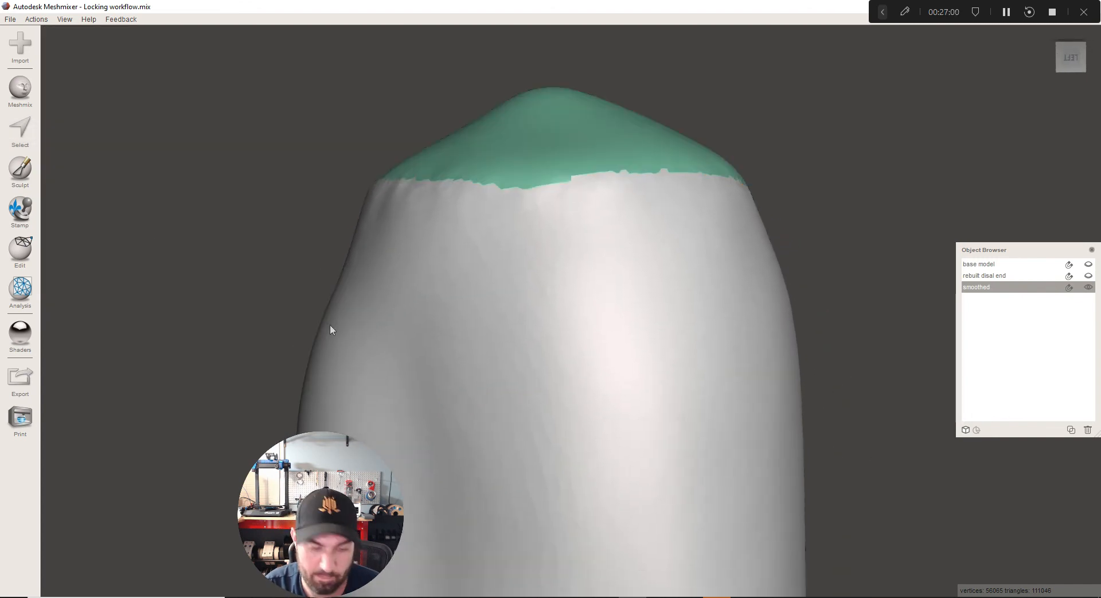
Set the selection brush size to 41 and brush-select a first section of the border between the limb and the distal cap
mouse_move(600, 399)
right_down()
mouse_move(580, 381)
mouse_move(607, 381)
mouse_move(249, 236)
mouse_move(253, 172)
right_up()
scroll(580, 380, down, 3)
key(s)
scroll(453, 267, up, 2)
scroll(487, 220, up, 1)
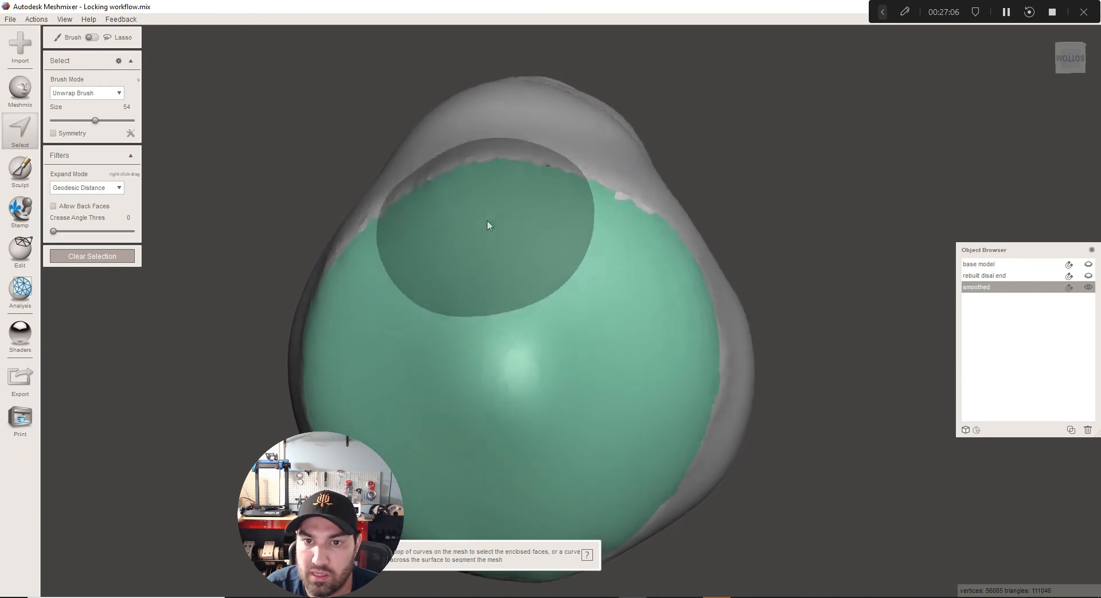
right_drag(489, 223, 442, 241)
click(86, 120)
mouse_move(516, 172)
right_down()
mouse_move(529, 220)
mouse_move(374, 315)
right_up()
drag(373, 315, 482, 318)
right_drag(482, 318, 401, 341)
drag(400, 340, 484, 359)
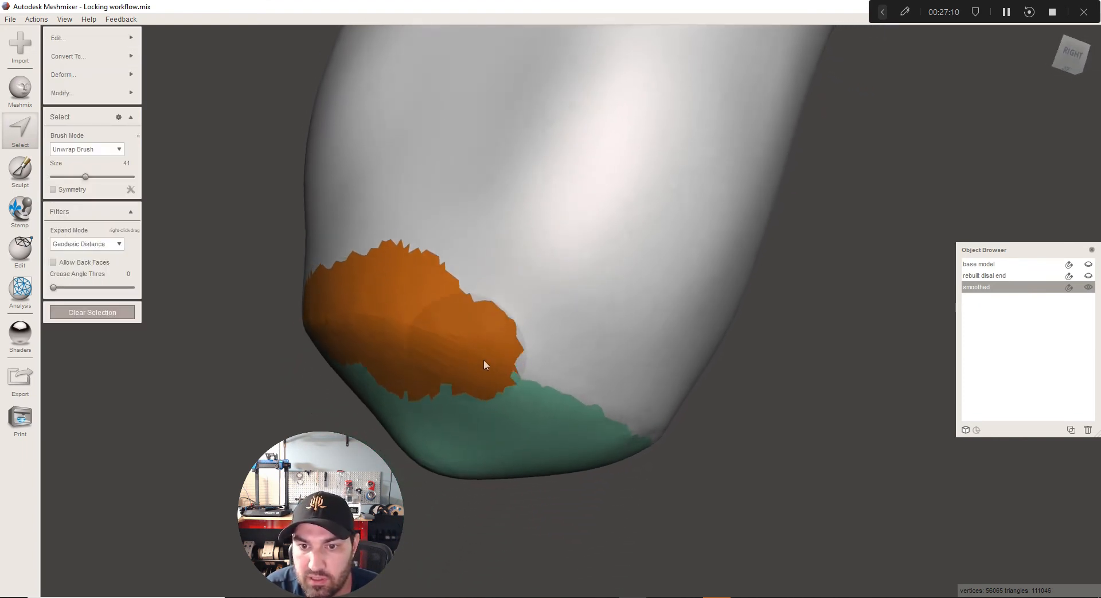
click(507, 370)
Extend the brush selection into a band running around the edge of the distal cap
mouse_move(483, 359)
right_down()
mouse_move(507, 371)
mouse_move(432, 335)
right_up()
right_drag(628, 373, 501, 365)
drag(501, 360, 665, 361)
mouse_move(665, 360)
right_down()
mouse_move(628, 377)
mouse_move(521, 363)
right_up()
drag(522, 363, 652, 357)
right_drag(731, 374, 599, 289)
right_drag(593, 400, 511, 386)
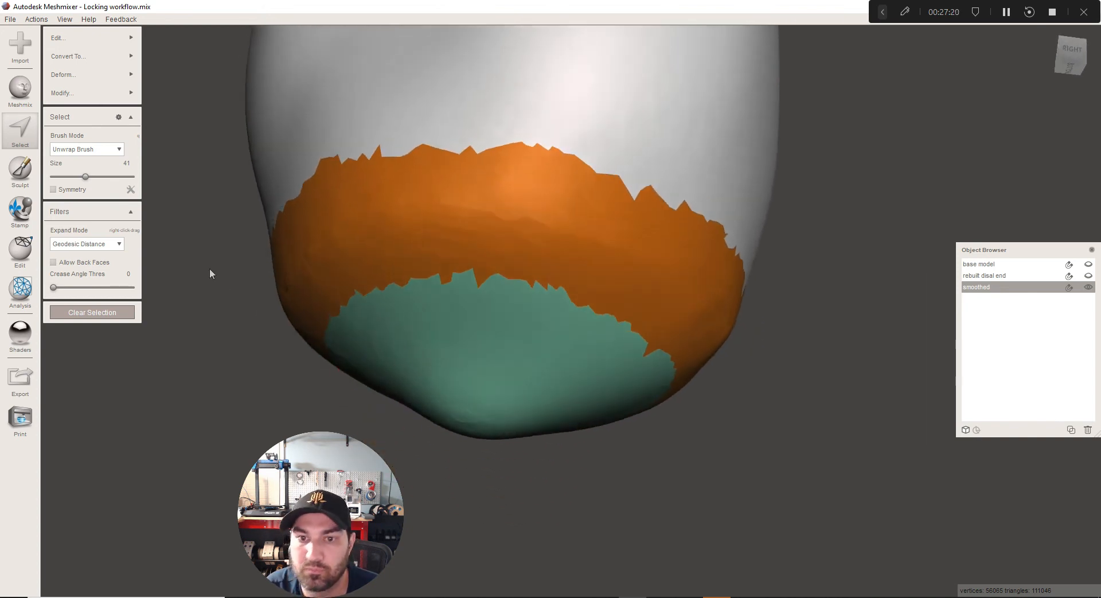
Smooth the selected band around the distal cap with Shape Preserving at a scale of 4.59 and 3 constraint rings, and clear the selection
click(91, 75)
click(191, 78)
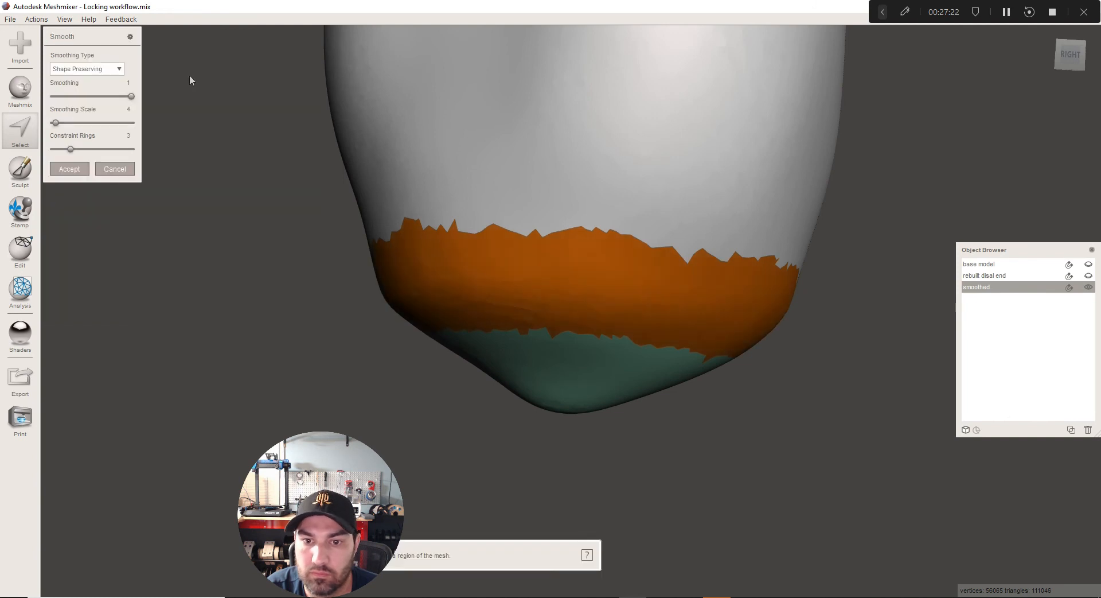
drag(59, 124, 12, 128)
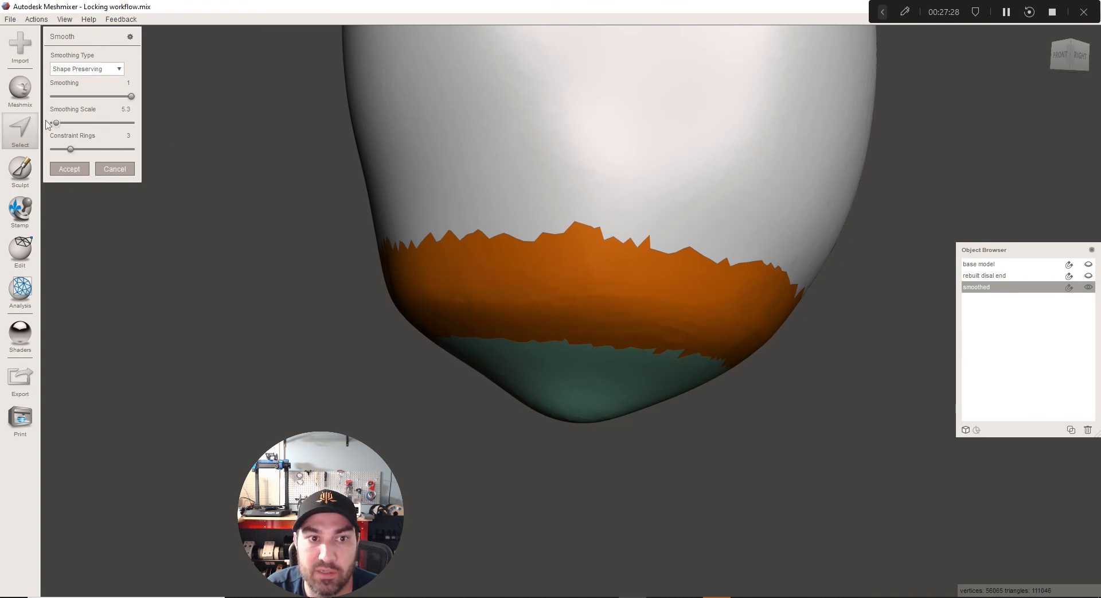
drag(48, 125, 42, 125)
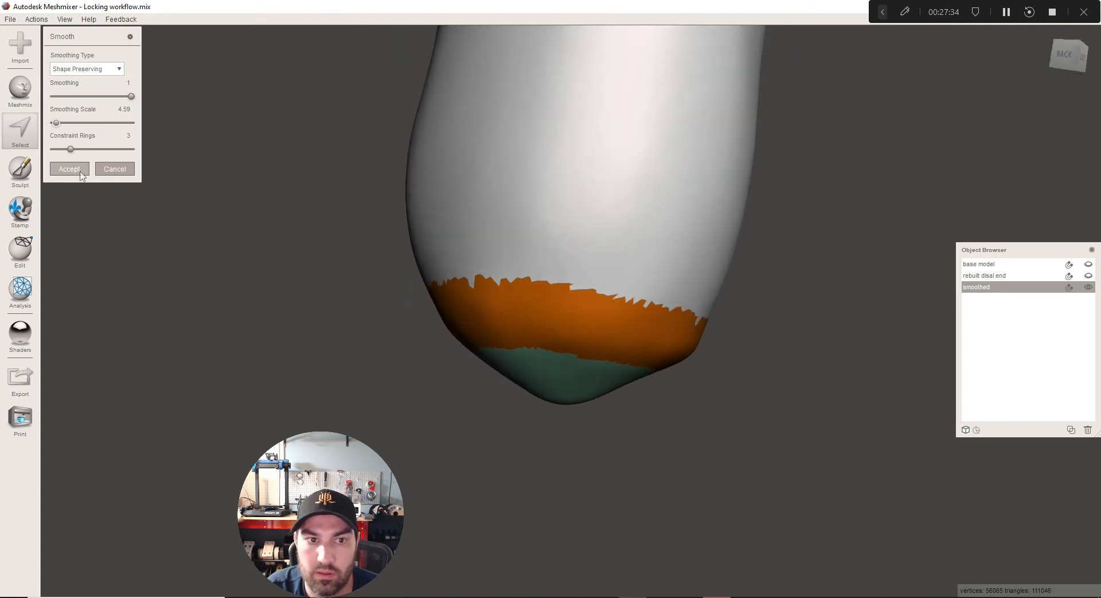
click(81, 169)
key(Escape)
Overlay the rebuilt distal end model on the smoothed model for a comparison, hide it again, and save the project
click(1088, 275)
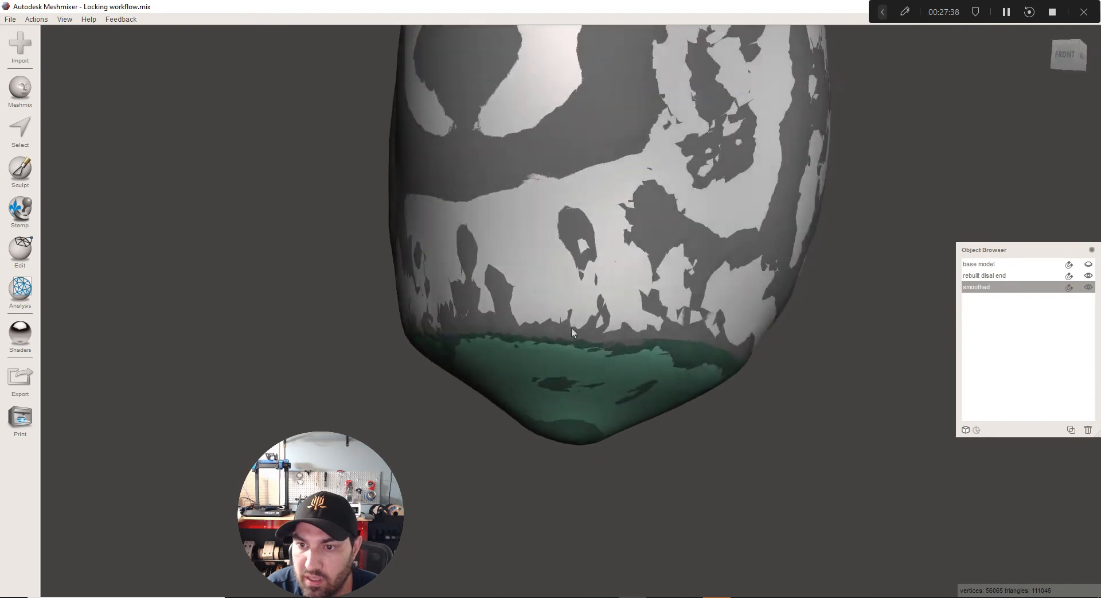
click(1087, 275)
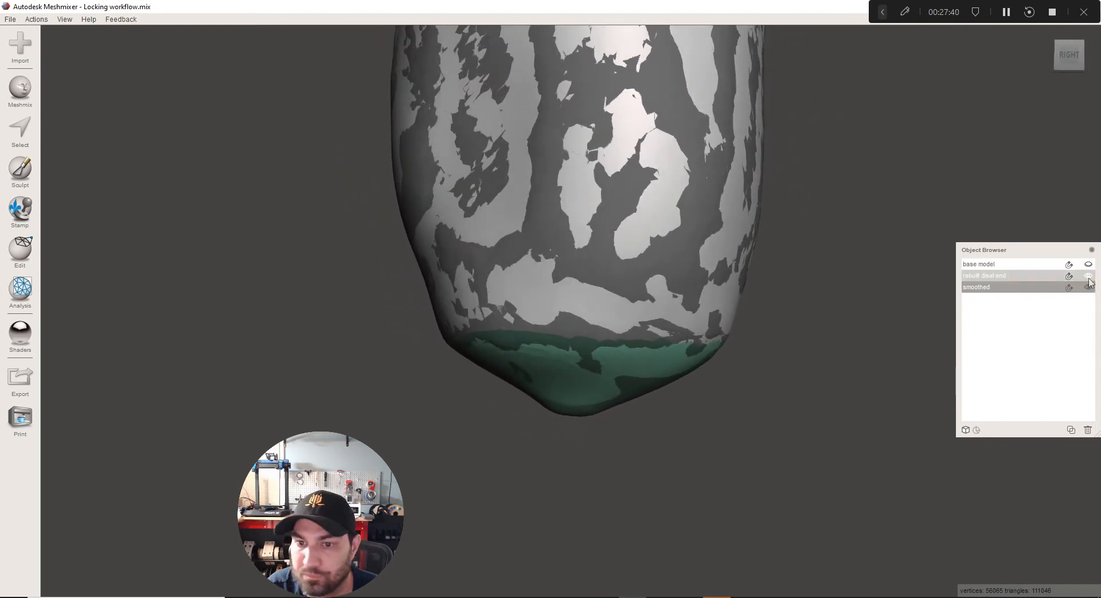
click(11, 19)
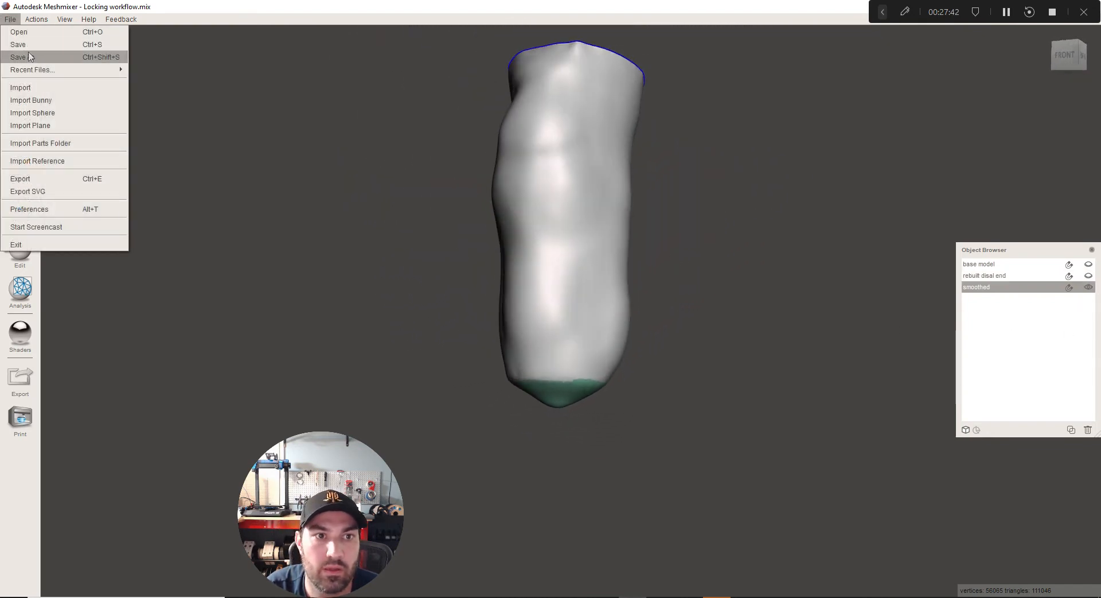
click(27, 46)
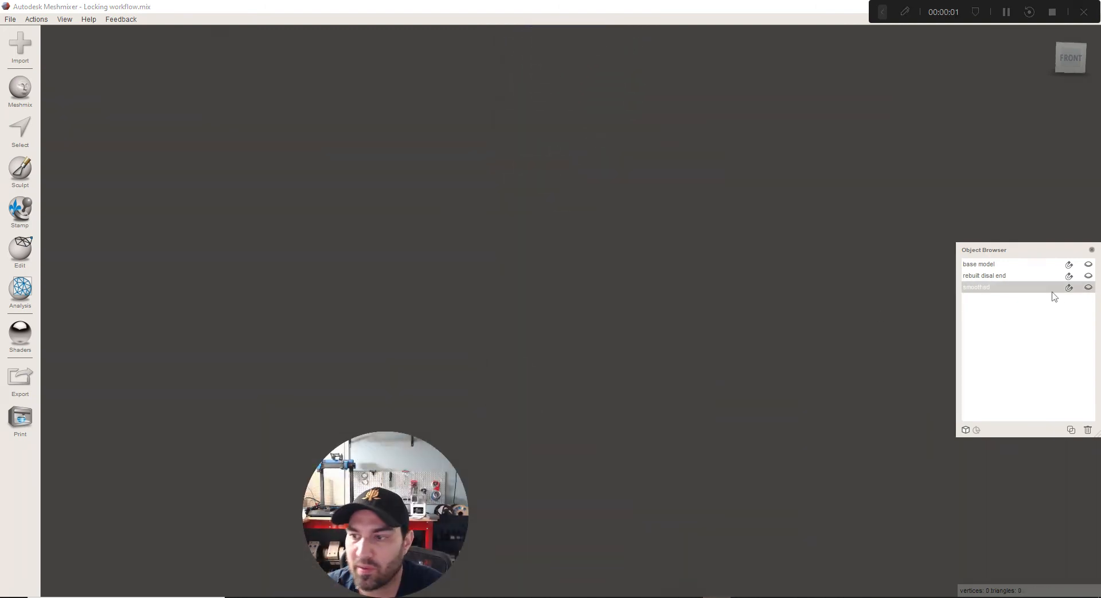
Show the smoothed model, duplicate it twice, and leave only the first copy active and visible
click(1027, 287)
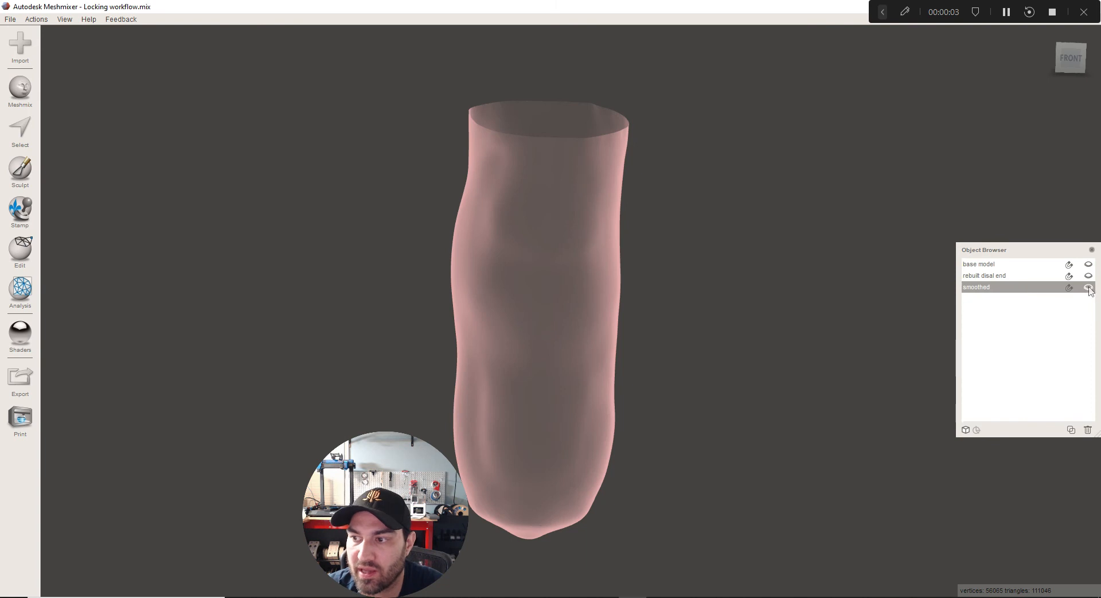
click(1087, 286)
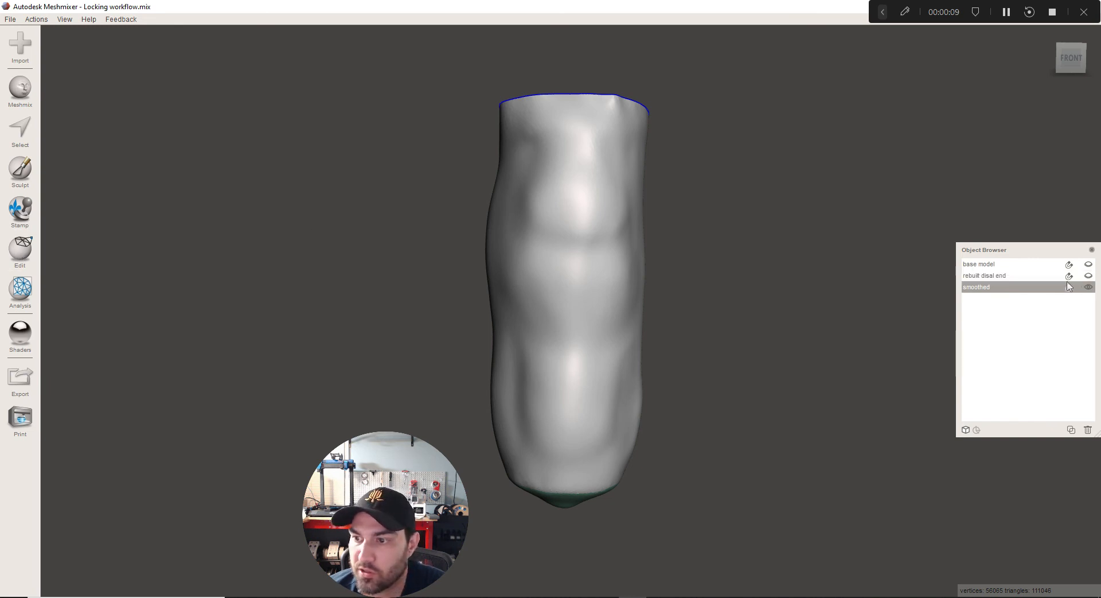
click(17, 266)
click(84, 57)
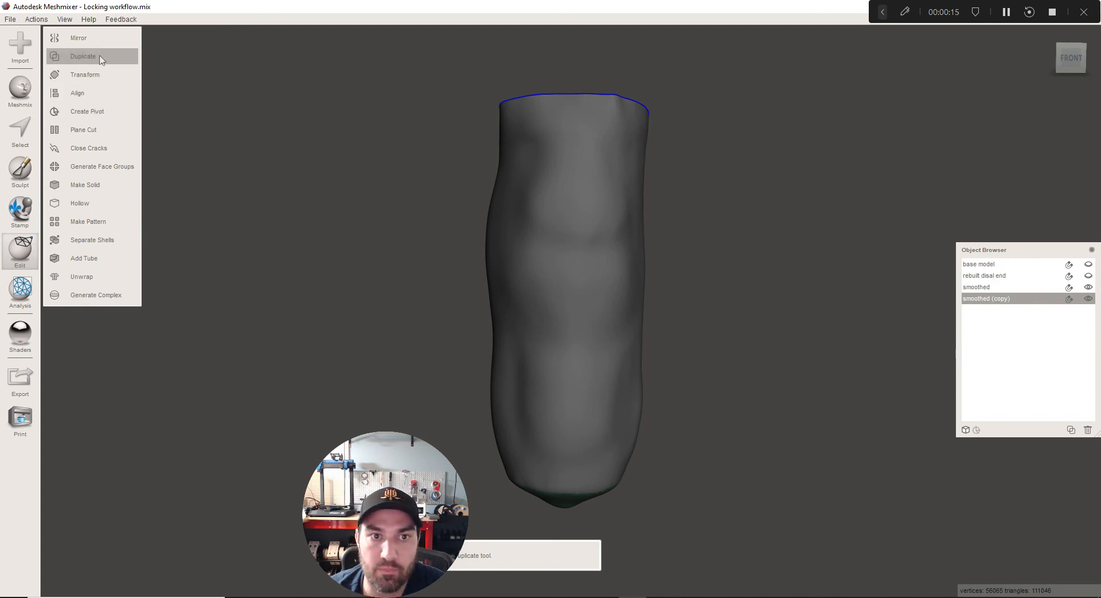
click(987, 299)
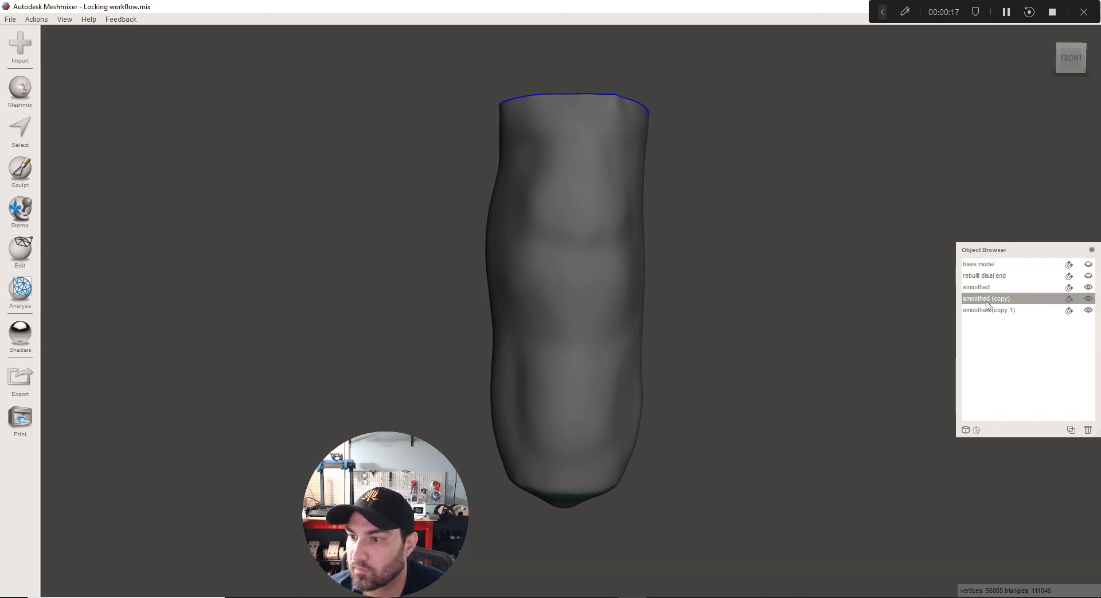
click(1088, 310)
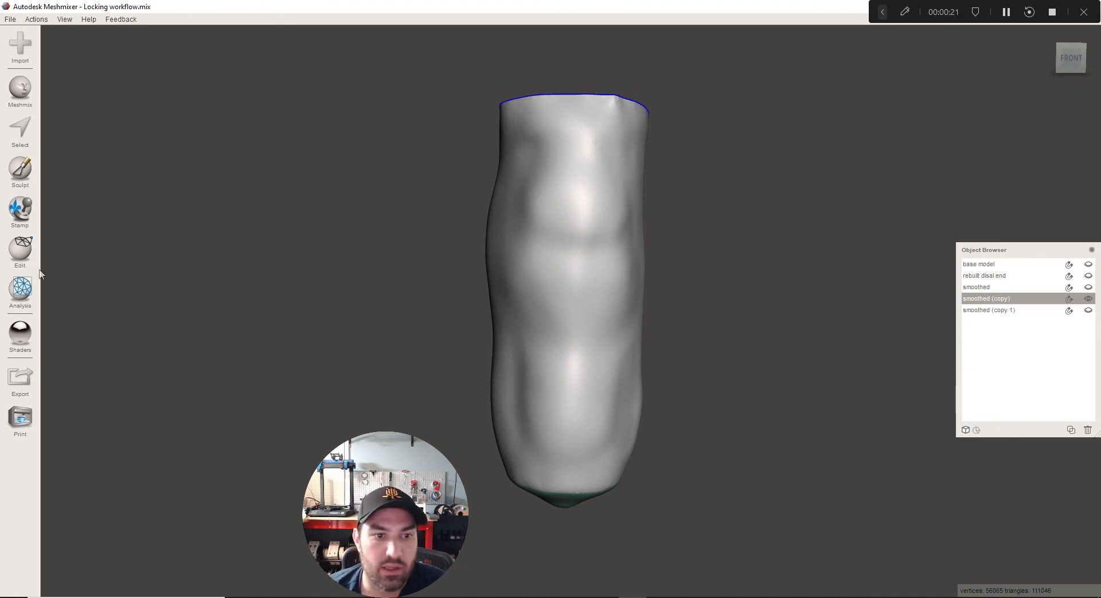
Select the whole limb surface of the first copy above the green cap and smooth it at a scale of 10 with 3 constraint rings
click(29, 139)
double_click(565, 315)
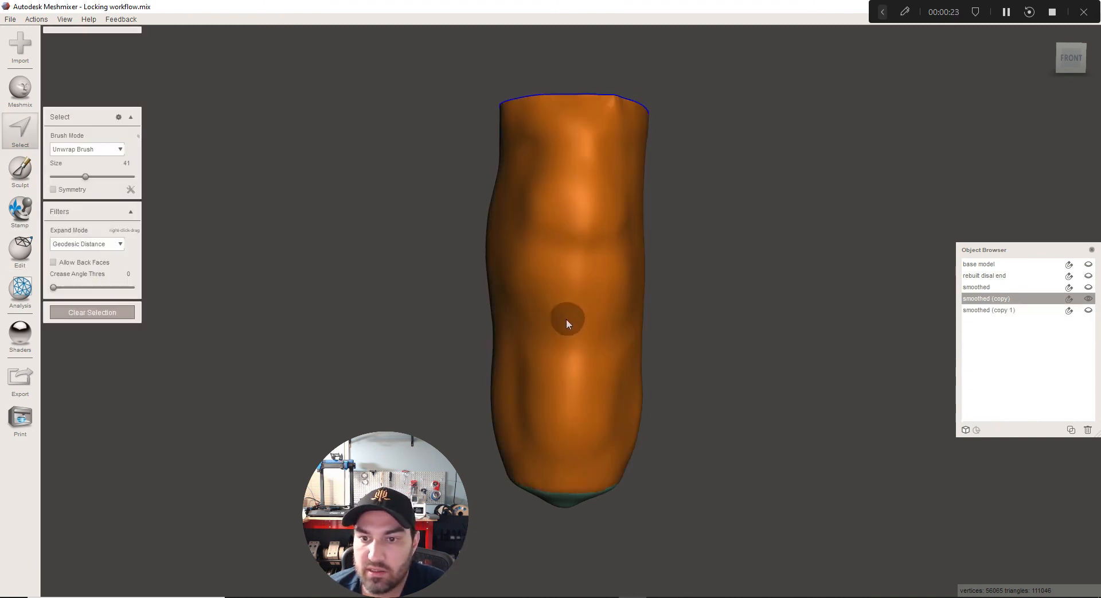
mouse_move(131, 81)
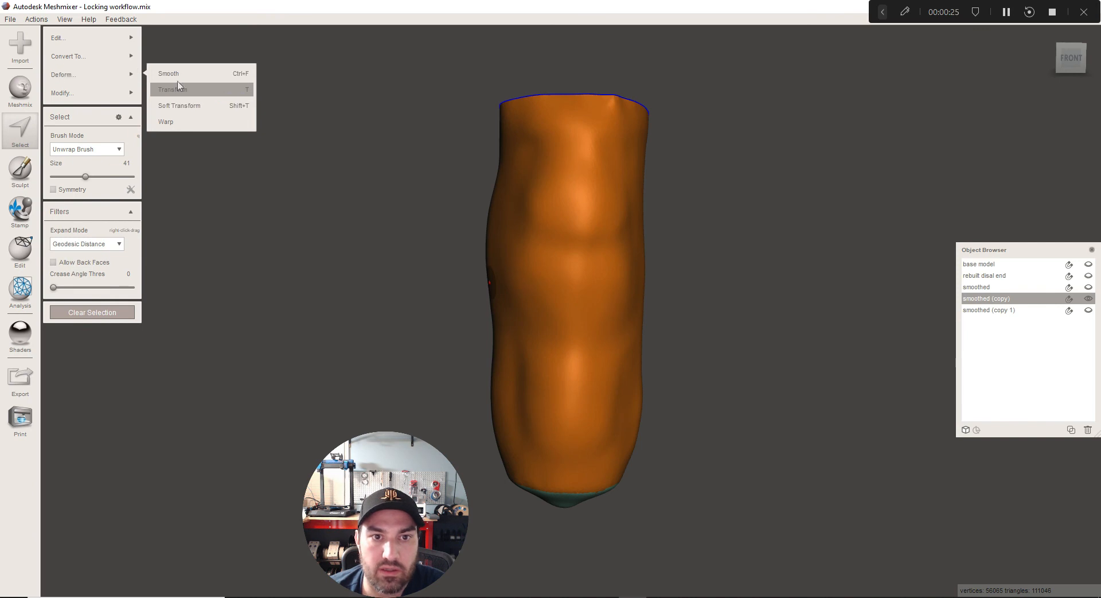
key(ctrl+f)
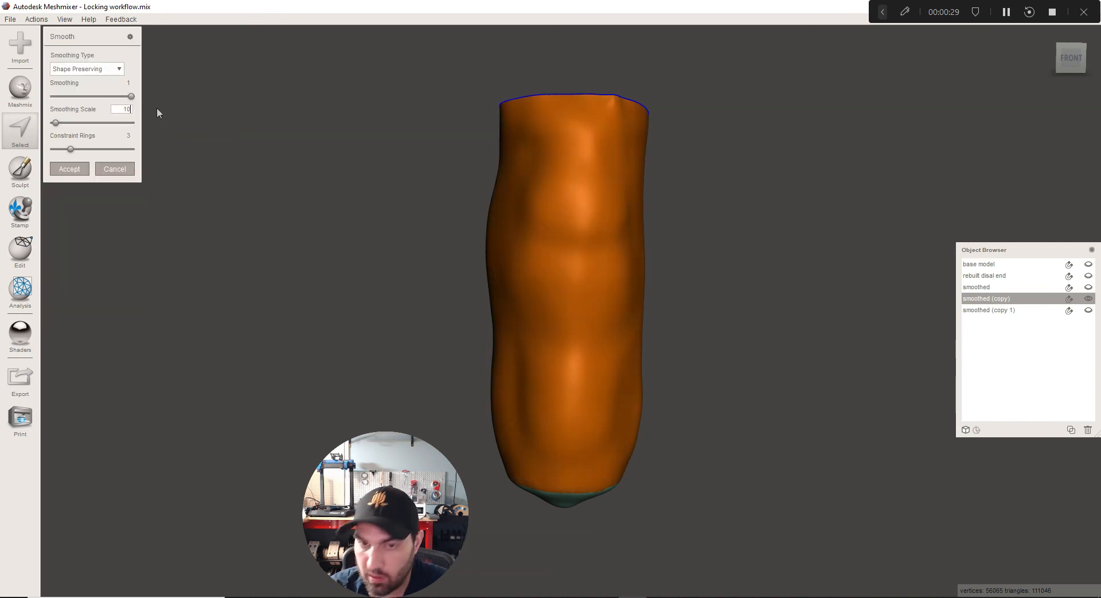
click(77, 169)
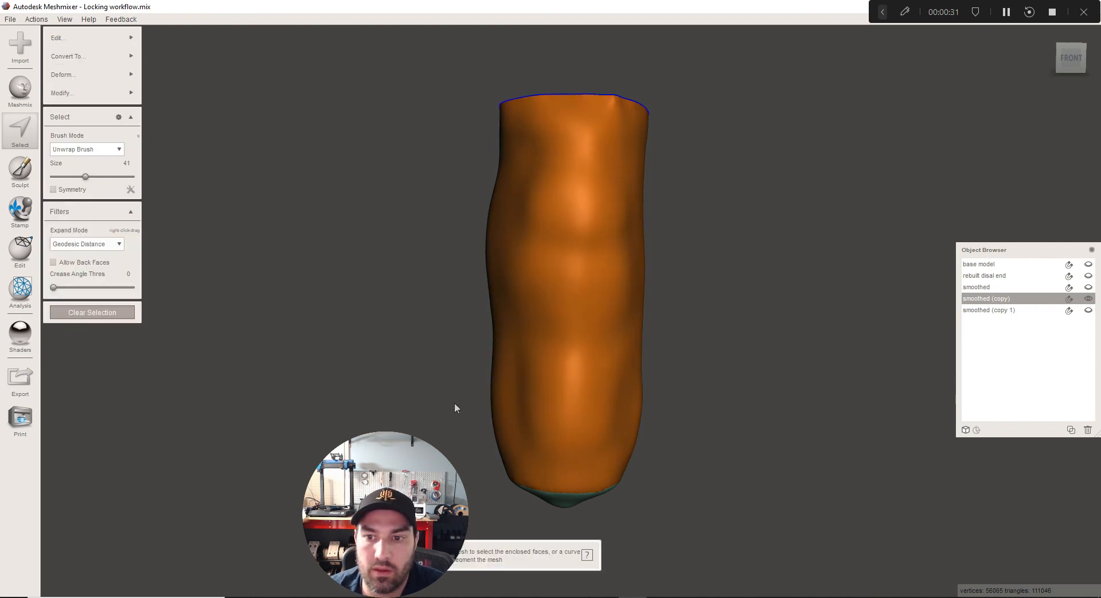
key(Escape)
Make the second copy the active and only visible model, and display its wireframe
right_drag(636, 335, 599, 222)
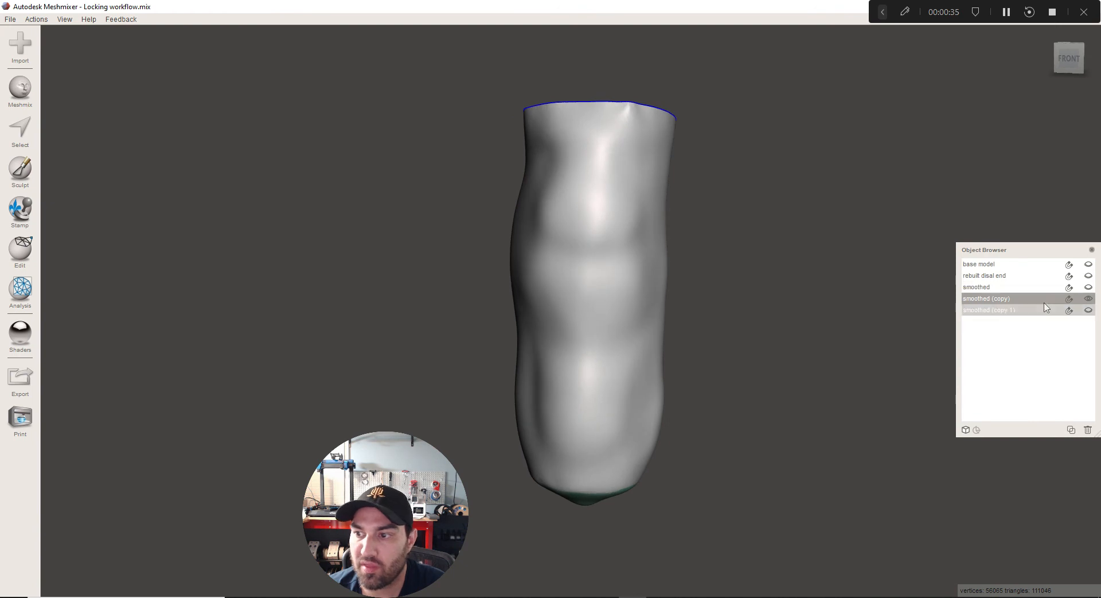
click(1015, 312)
click(1089, 310)
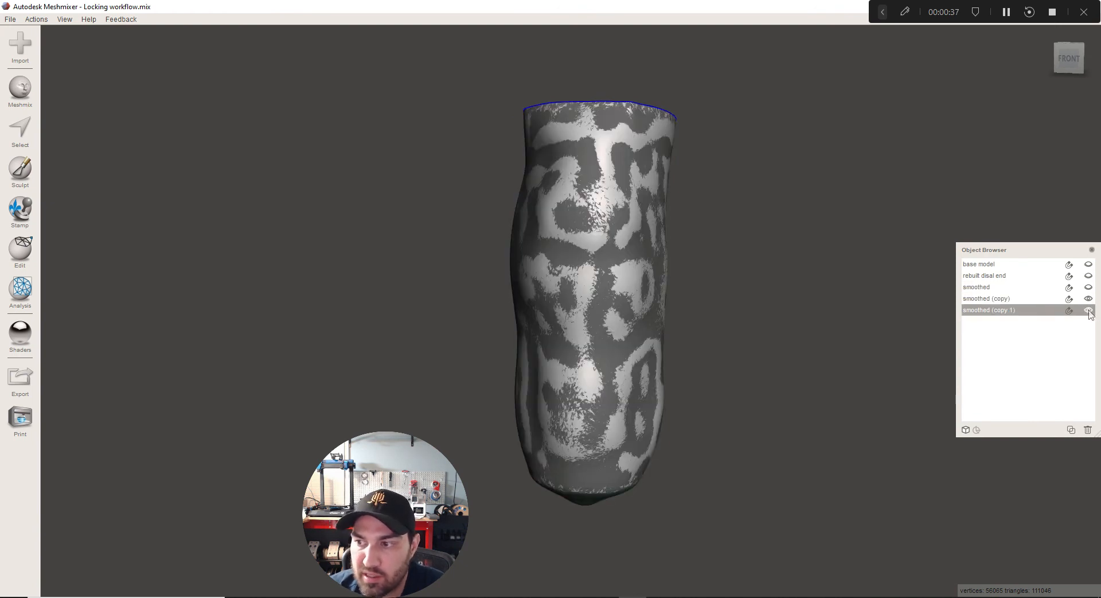
click(1090, 304)
click(64, 19)
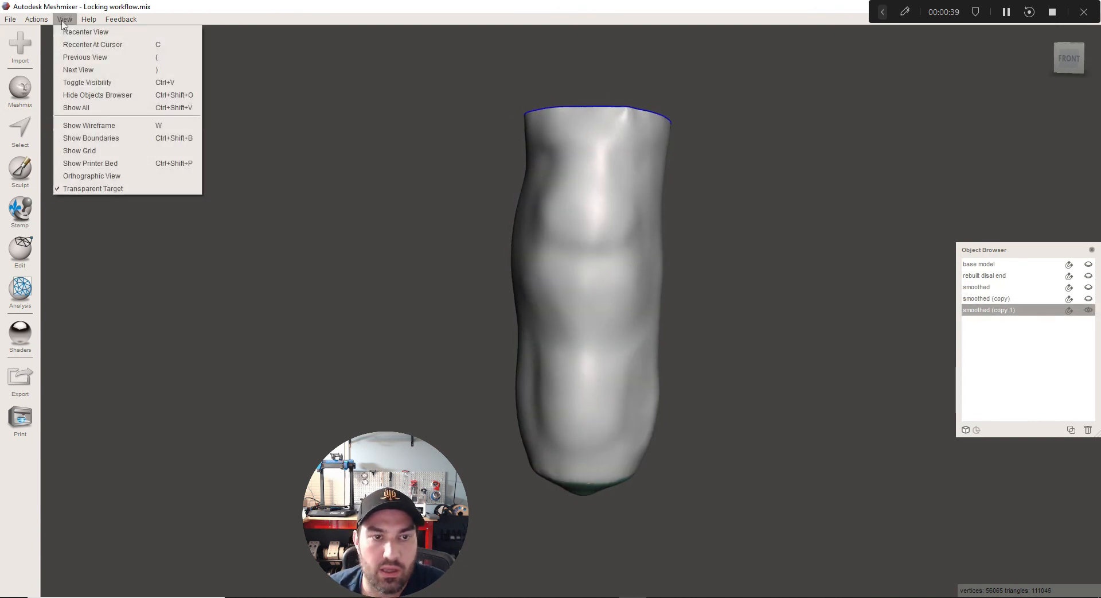
click(95, 126)
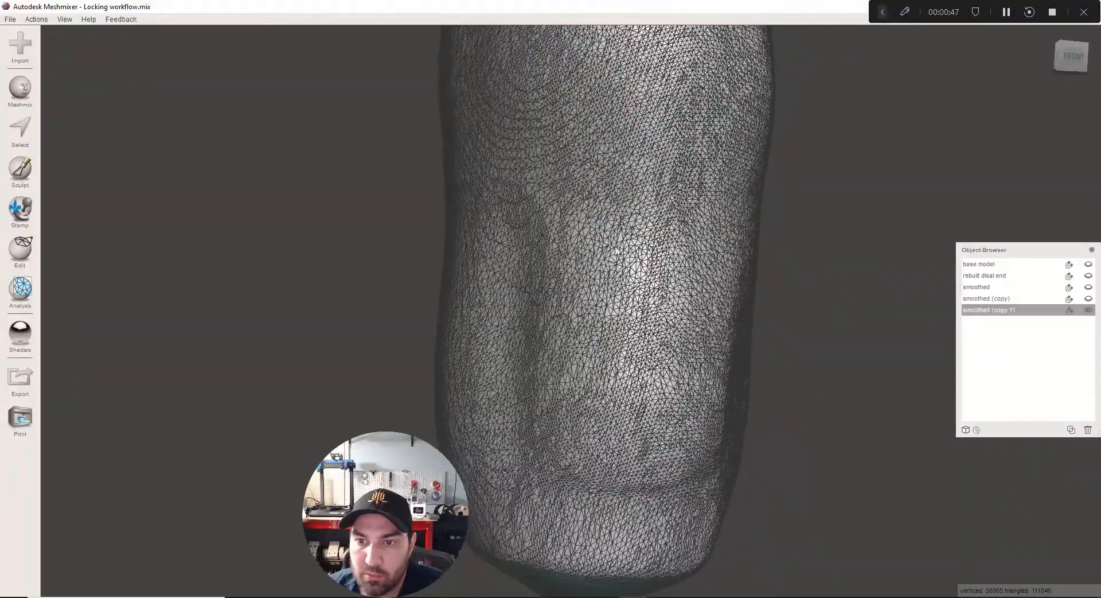
Examine the triangle density of the second copy's mesh around the limb and its distal end
mouse_move(552, 342)
right_down()
mouse_move(615, 340)
mouse_move(553, 307)
mouse_move(550, 324)
right_up()
scroll(554, 307, down, 3)
scroll(550, 324, up, 2)
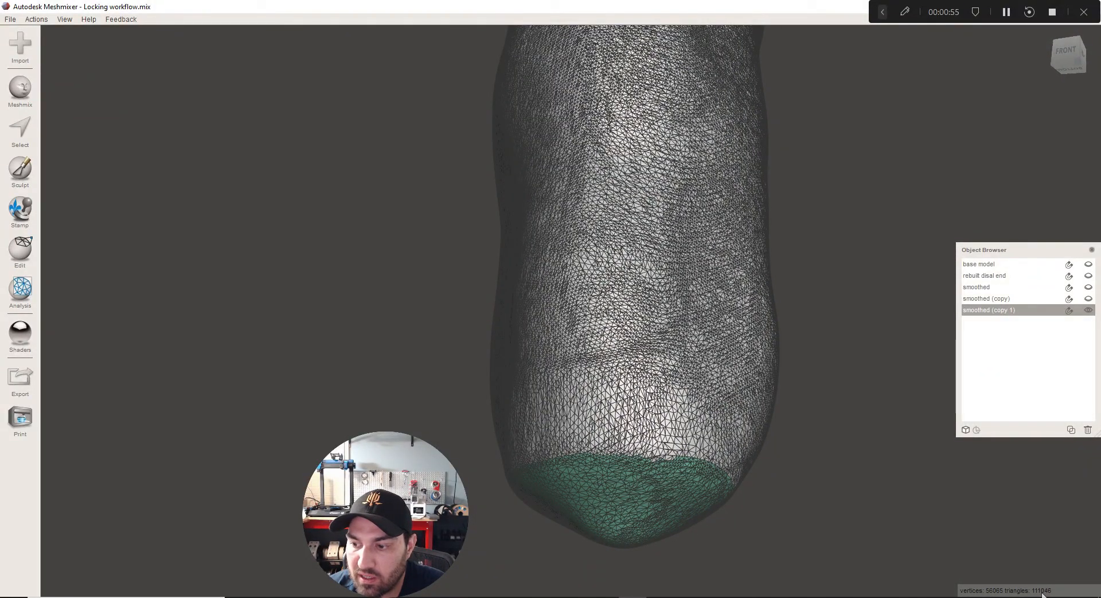
right_drag(769, 258, 711, 275)
scroll(712, 279, up, 4)
middle_drag(617, 169, 595, 273)
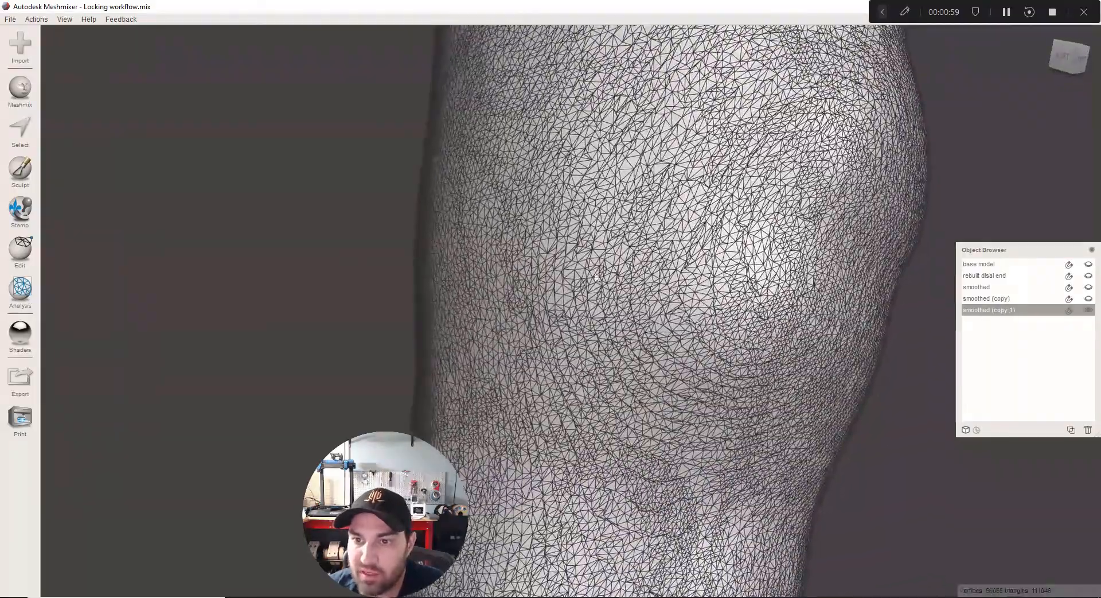
right_drag(595, 273, 656, 340)
right_drag(619, 266, 652, 197)
scroll(583, 241, down, 5)
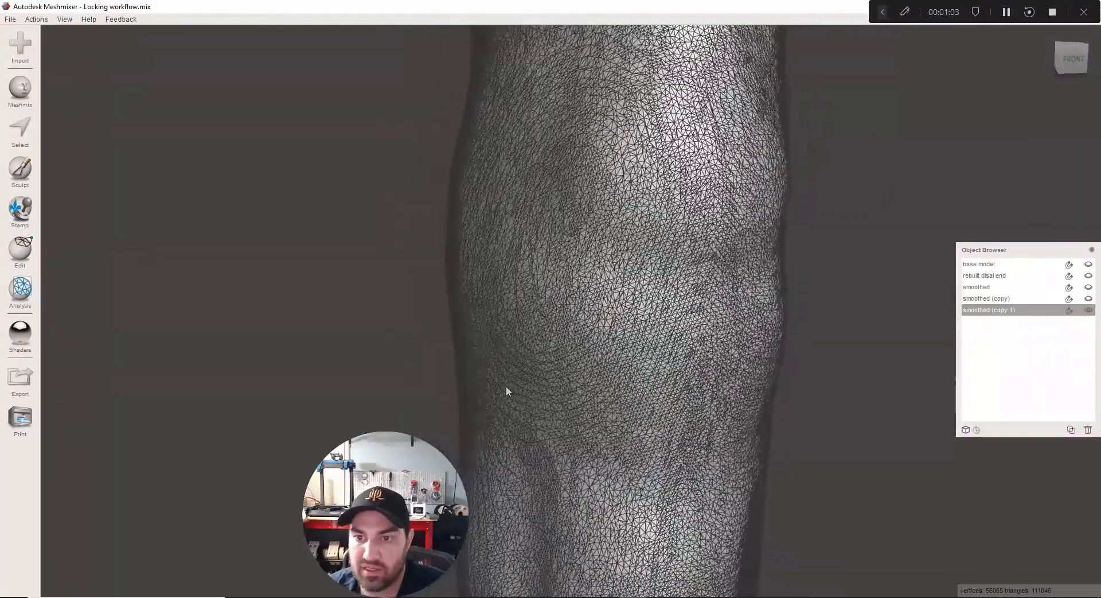
right_drag(619, 243, 498, 269)
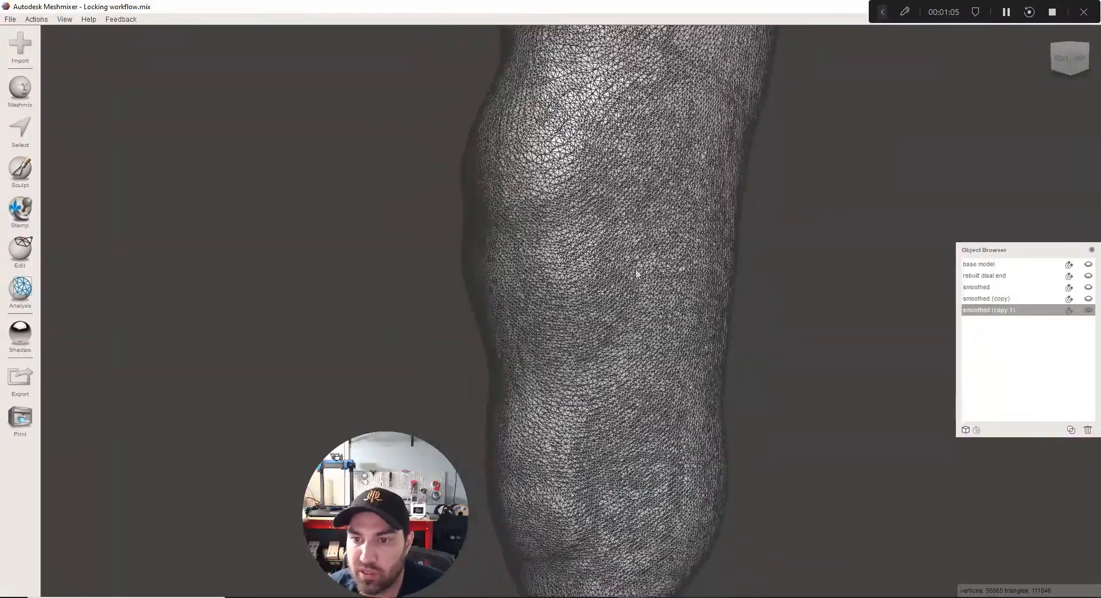
scroll(361, 267, down, 1)
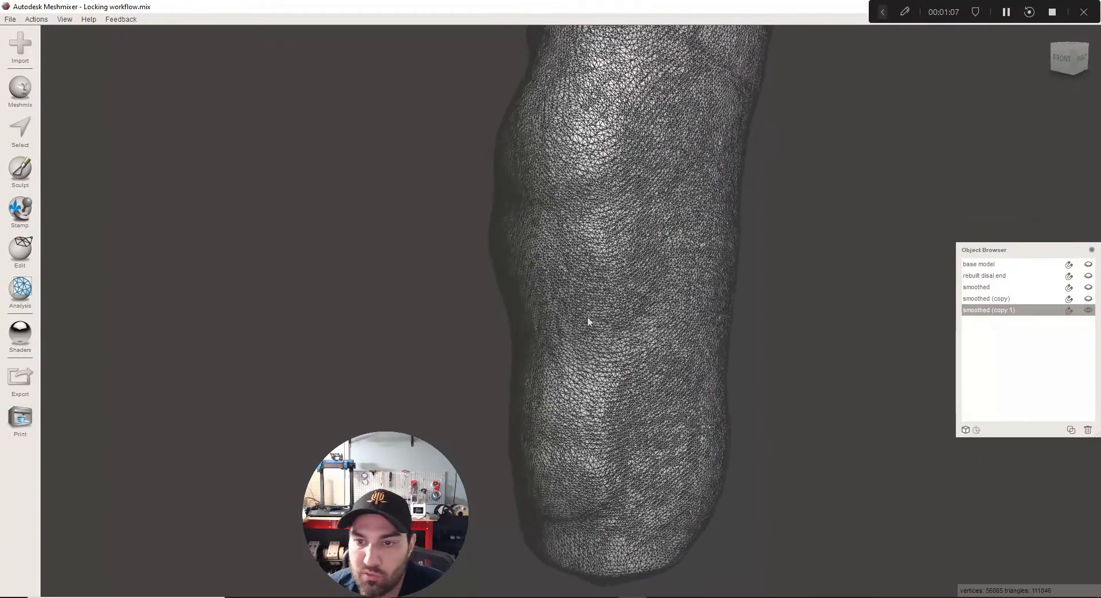
right_drag(589, 317, 598, 345)
scroll(598, 345, down, 1)
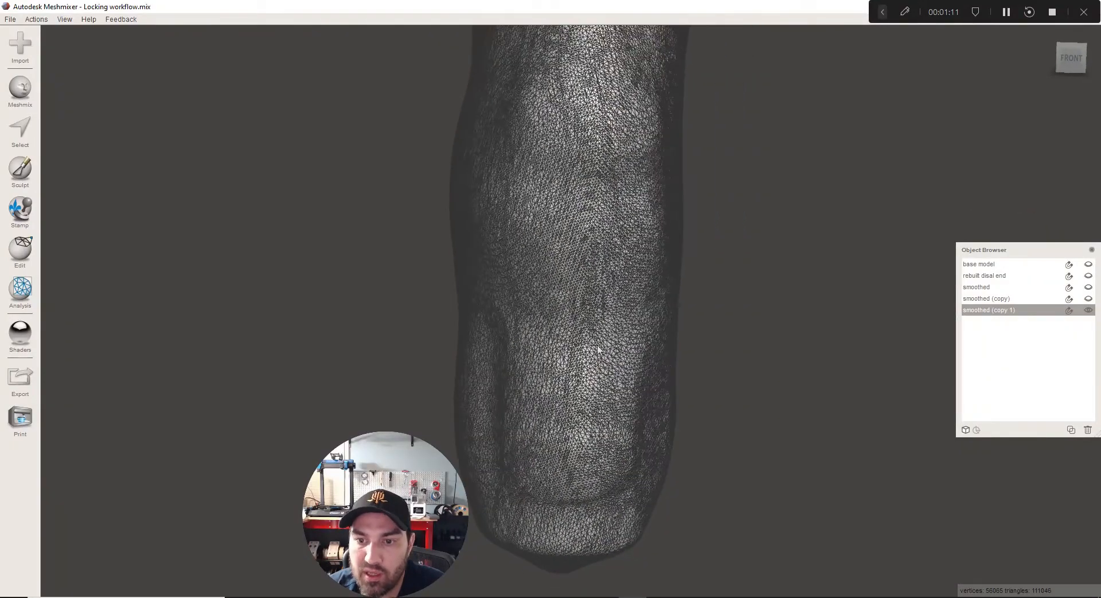
Set up the AdaptiveReduce sculpting brush with a strength of 9 and a size of 84
click(20, 172)
click(90, 66)
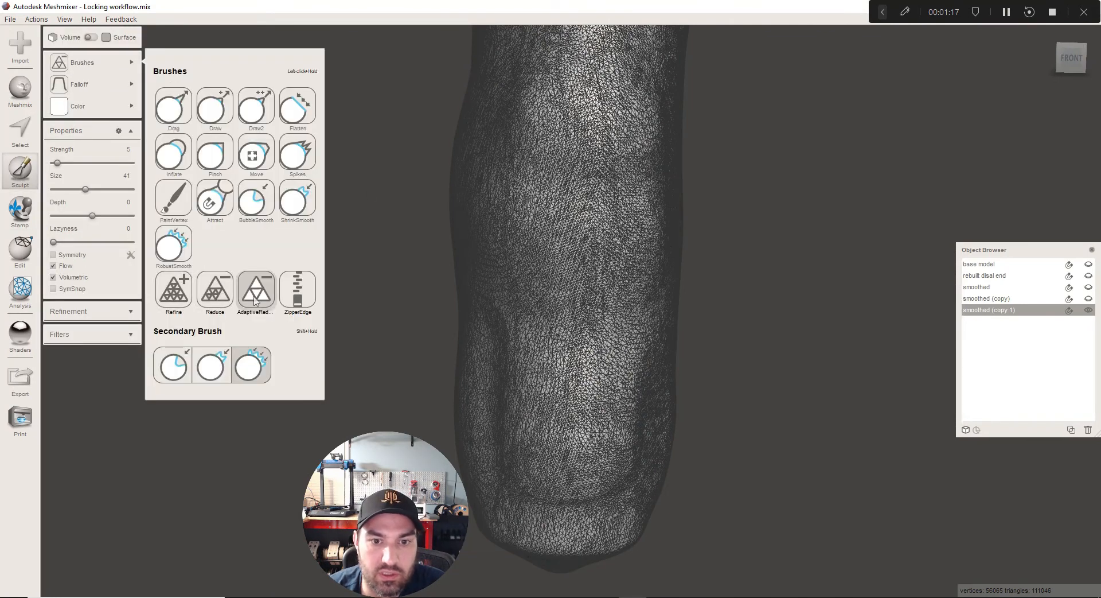
click(255, 292)
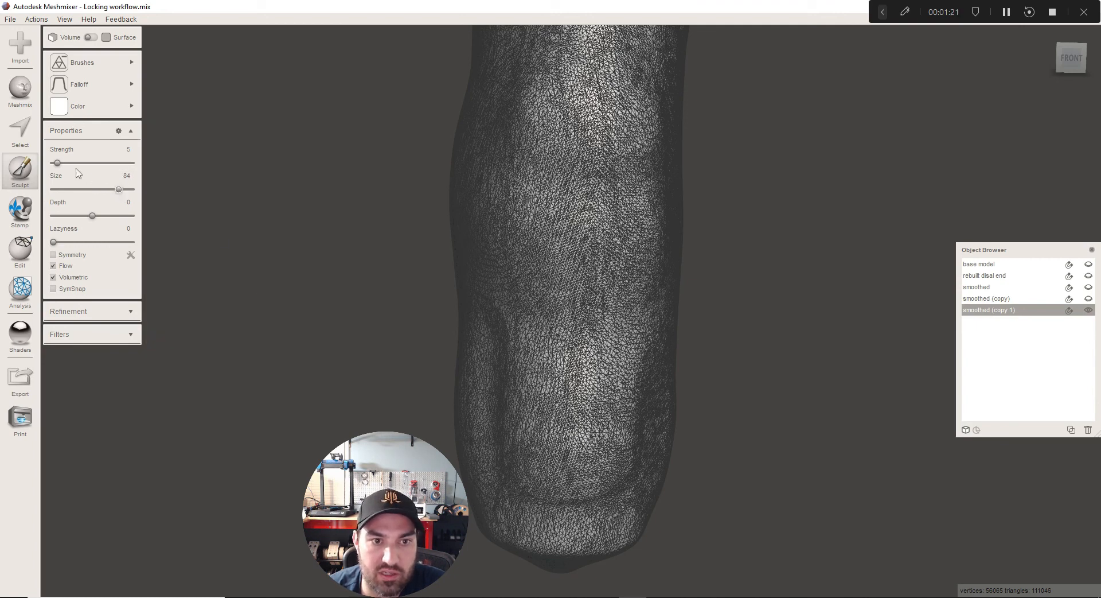
scroll(408, 162, down, 3)
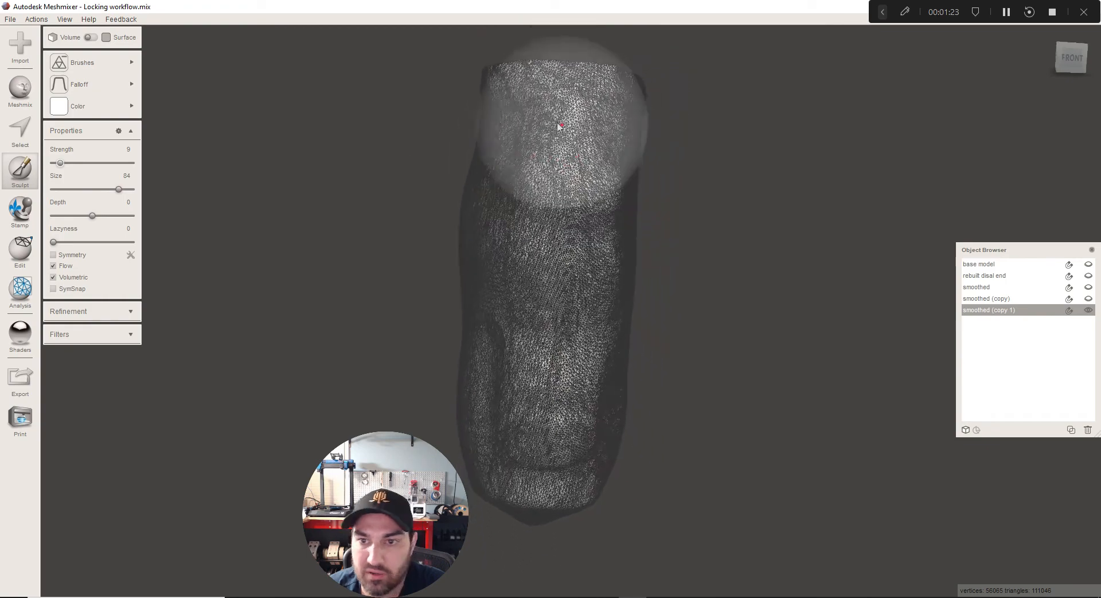
Brush over the second copy's entire surface from the open rim to the distal cap, on every side, to reduce its mesh density
mouse_move(561, 120)
mouse_down()
mouse_move(541, 366)
mouse_move(565, 424)
mouse_move(580, 230)
mouse_move(601, 145)
mouse_up()
right_drag(600, 146, 545, 148)
right_drag(578, 488, 559, 487)
drag(581, 486, 594, 181)
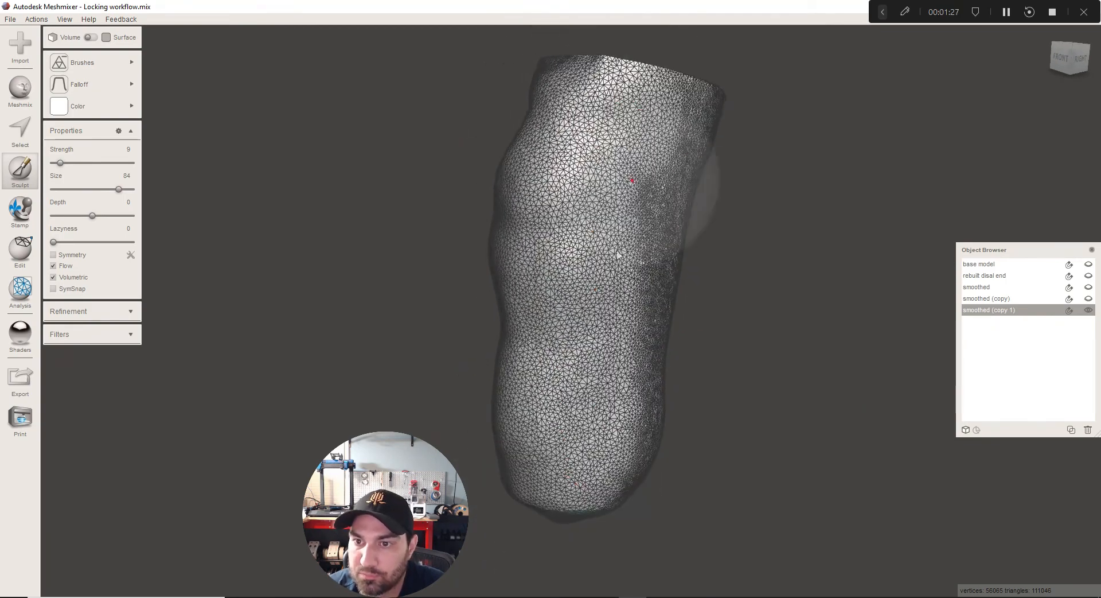
drag(617, 252, 578, 513)
right_drag(578, 514, 559, 510)
drag(596, 488, 628, 94)
right_drag(628, 95, 585, 109)
mouse_move(585, 109)
mouse_down()
mouse_move(559, 402)
mouse_move(567, 510)
mouse_up()
right_drag(567, 510, 548, 511)
mouse_move(547, 510)
mouse_down()
mouse_move(585, 297)
mouse_move(637, 118)
mouse_move(603, 505)
mouse_up()
right_drag(602, 504, 580, 504)
mouse_move(579, 504)
mouse_down()
mouse_move(625, 150)
mouse_move(599, 516)
mouse_up()
right_drag(599, 516, 576, 513)
drag(577, 513, 625, 112)
right_drag(511, 98, 471, 95)
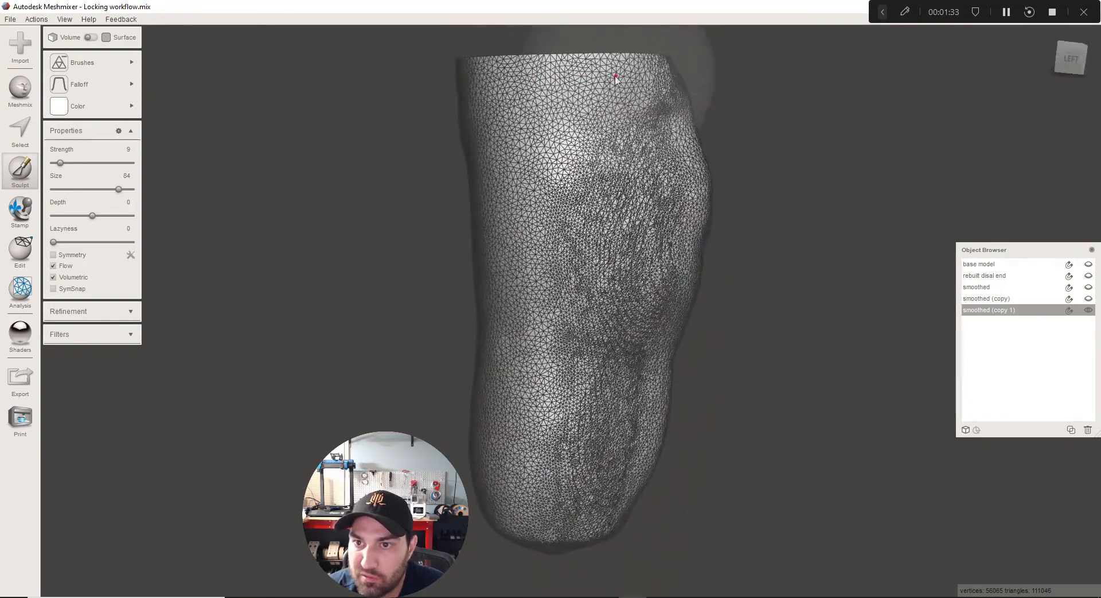
mouse_move(615, 76)
mouse_down()
mouse_move(533, 468)
mouse_move(551, 504)
mouse_up()
mouse_move(551, 505)
mouse_down()
mouse_move(620, 111)
mouse_move(631, 269)
mouse_up()
right_drag(631, 269, 576, 302)
drag(576, 302, 494, 510)
mouse_move(493, 510)
right_down()
mouse_move(491, 474)
mouse_move(470, 470)
right_up()
drag(471, 470, 615, 95)
right_drag(615, 95, 574, 104)
drag(574, 103, 602, 290)
right_drag(602, 290, 559, 293)
drag(604, 123, 597, 476)
right_drag(596, 476, 621, 313)
drag(621, 312, 568, 487)
right_drag(568, 487, 545, 482)
mouse_move(545, 481)
mouse_down()
mouse_move(558, 329)
mouse_move(573, 493)
mouse_up()
right_drag(574, 494, 585, 289)
mouse_move(585, 290)
mouse_down()
mouse_move(585, 455)
mouse_move(604, 394)
mouse_move(627, 381)
mouse_move(596, 287)
mouse_up()
right_drag(596, 286, 623, 405)
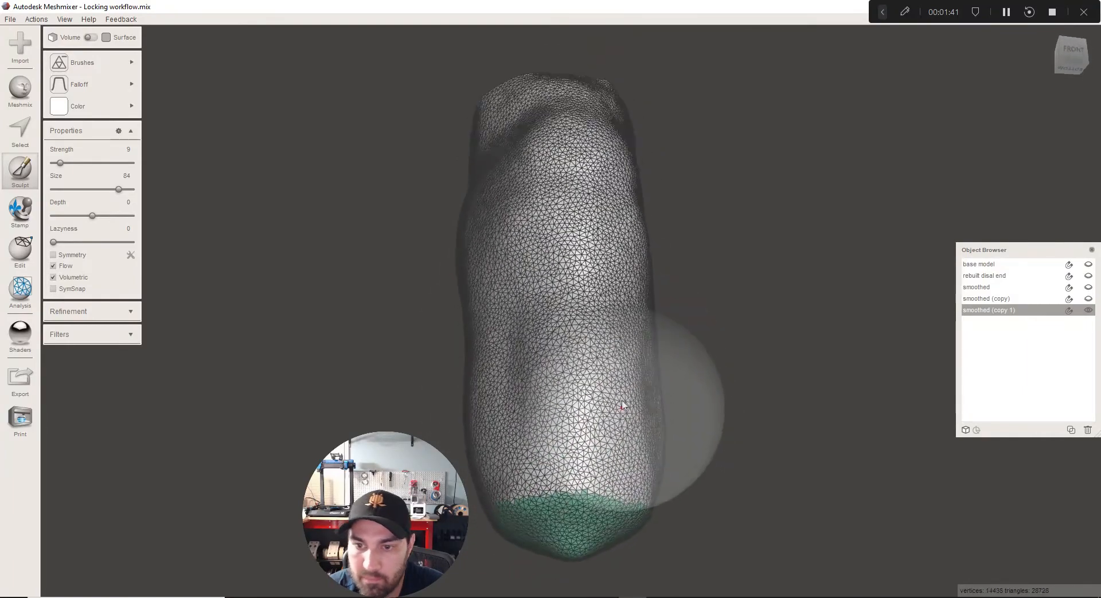
key(Escape)
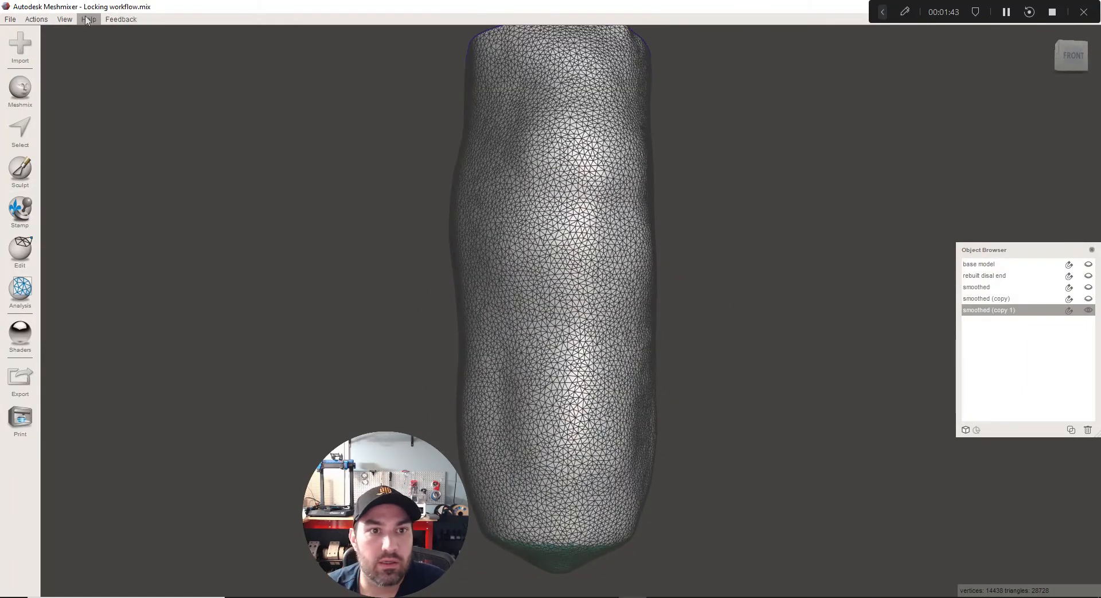
Hide the wireframe and select the second copy's entire mesh using a selection brush of size 47
click(65, 20)
click(85, 125)
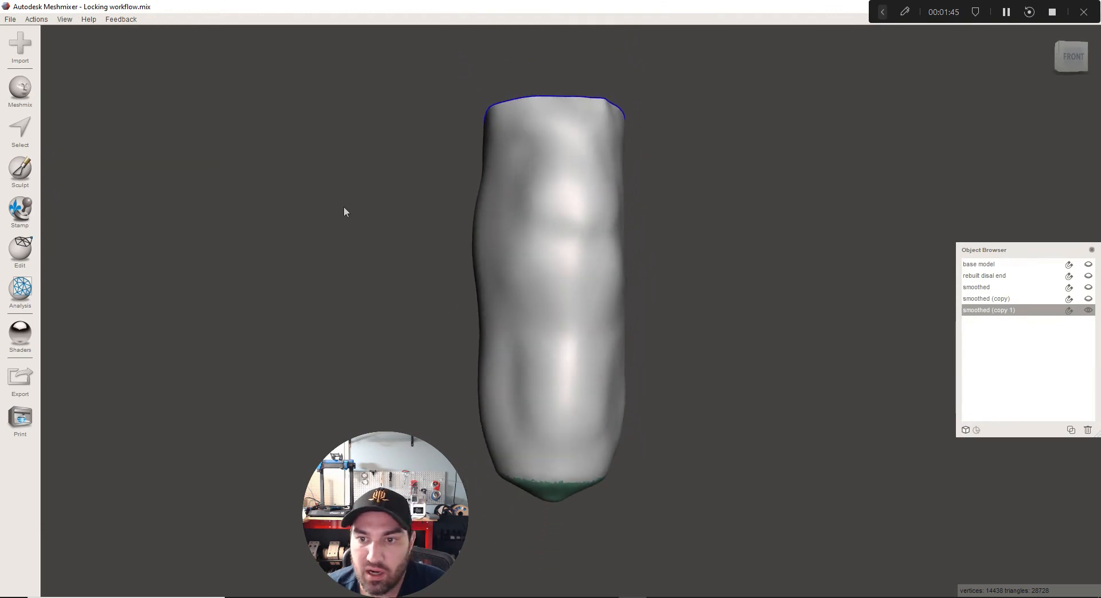
click(19, 131)
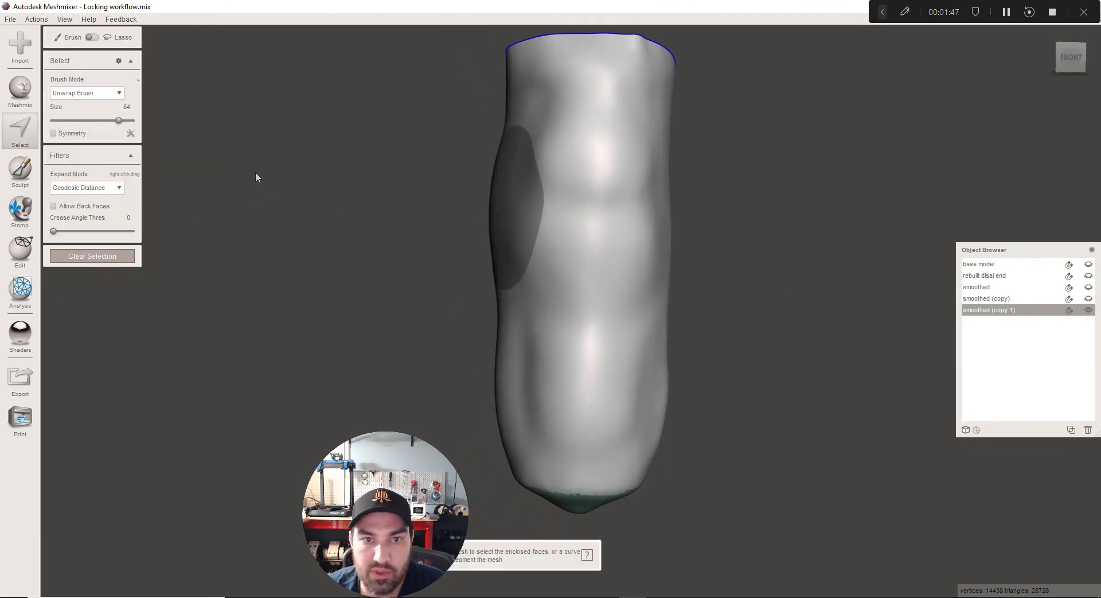
click(90, 120)
scroll(601, 263, up, 1)
double_click(597, 263)
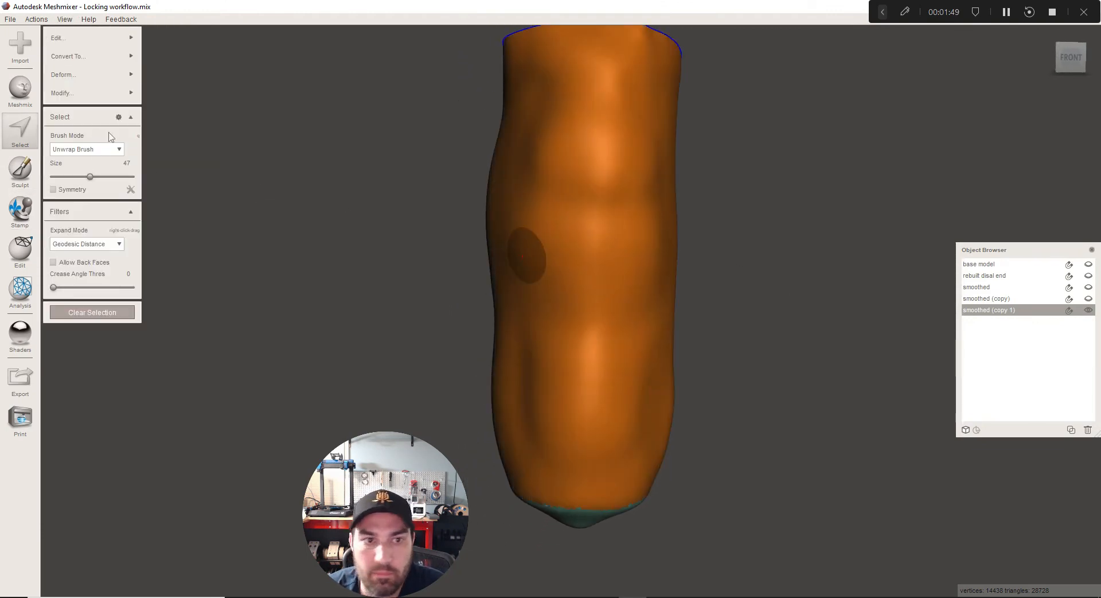
Smooth the selected mesh with Shape Preserving smoothing at a smoothing scale of 10, and clear the selection
mouse_move(108, 86)
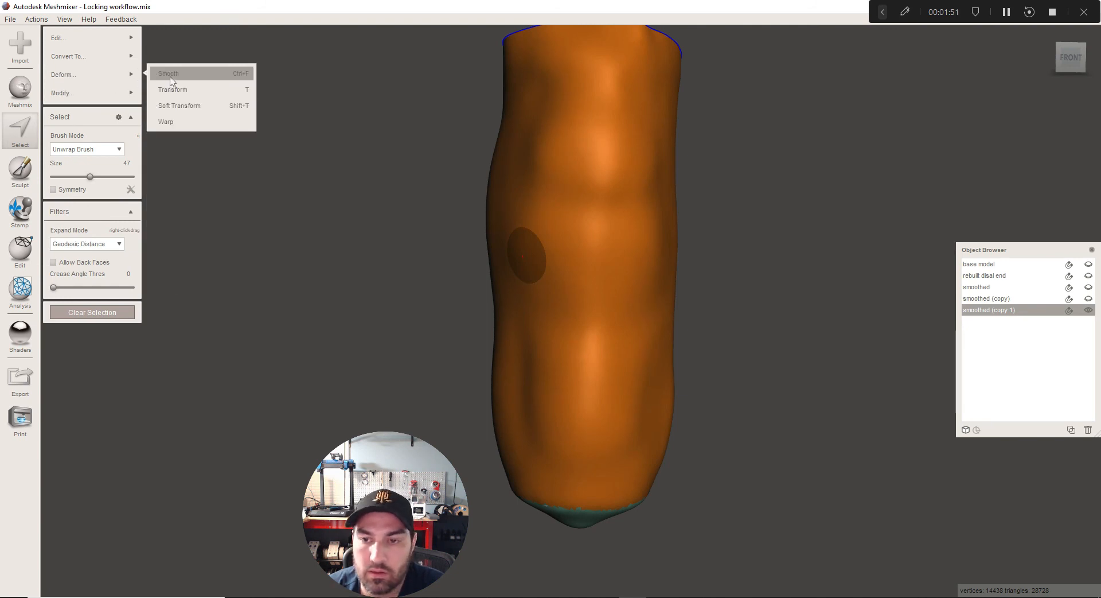
click(171, 74)
text(1)
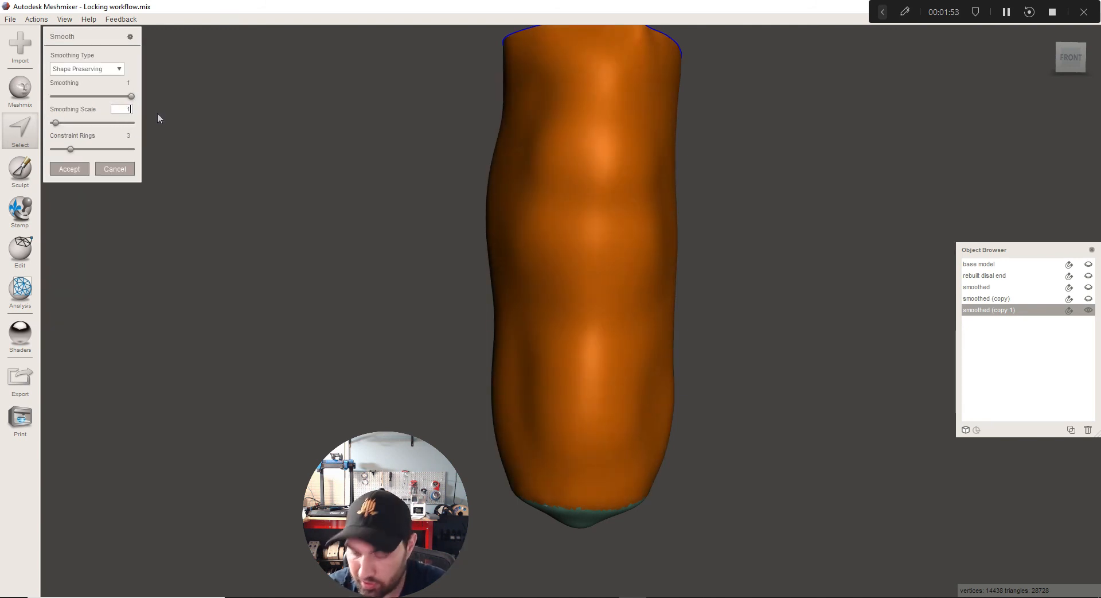
text(0)
key(Return)
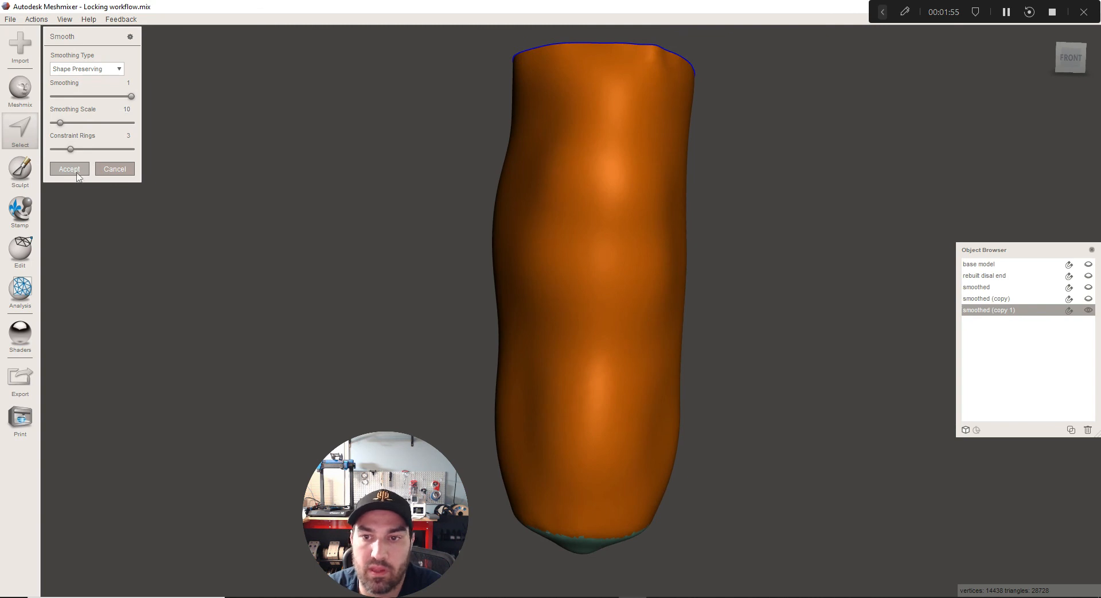
click(77, 172)
key(Escape)
Compare the smoothed second copy with the first copy, viewing each alone and both overlaid
scroll(884, 424, down, 2)
right_drag(884, 427, 642, 460)
scroll(598, 423, up, 1)
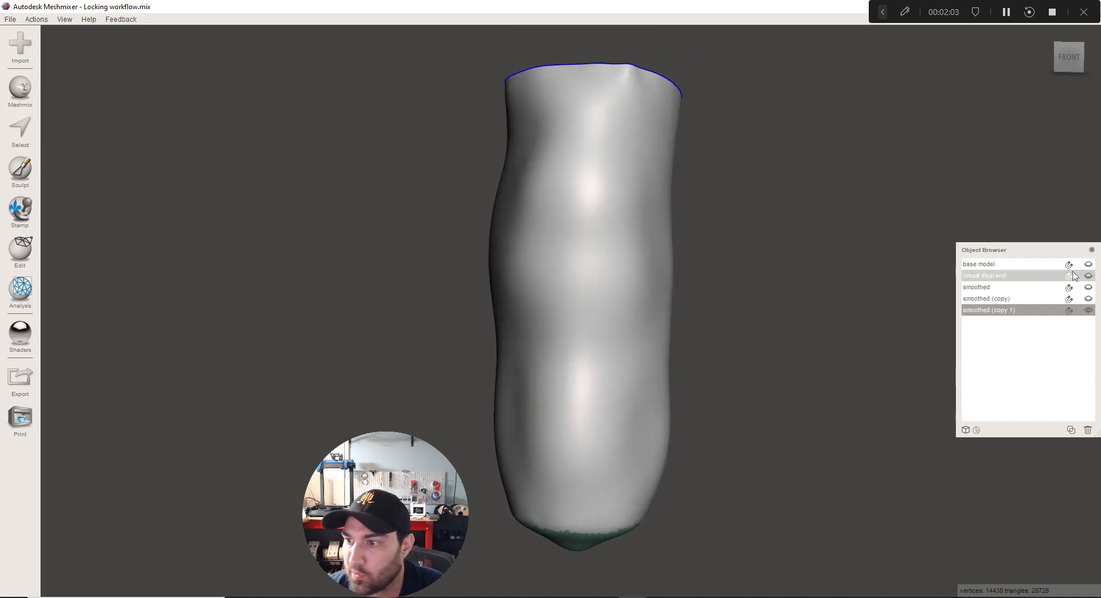
click(1035, 298)
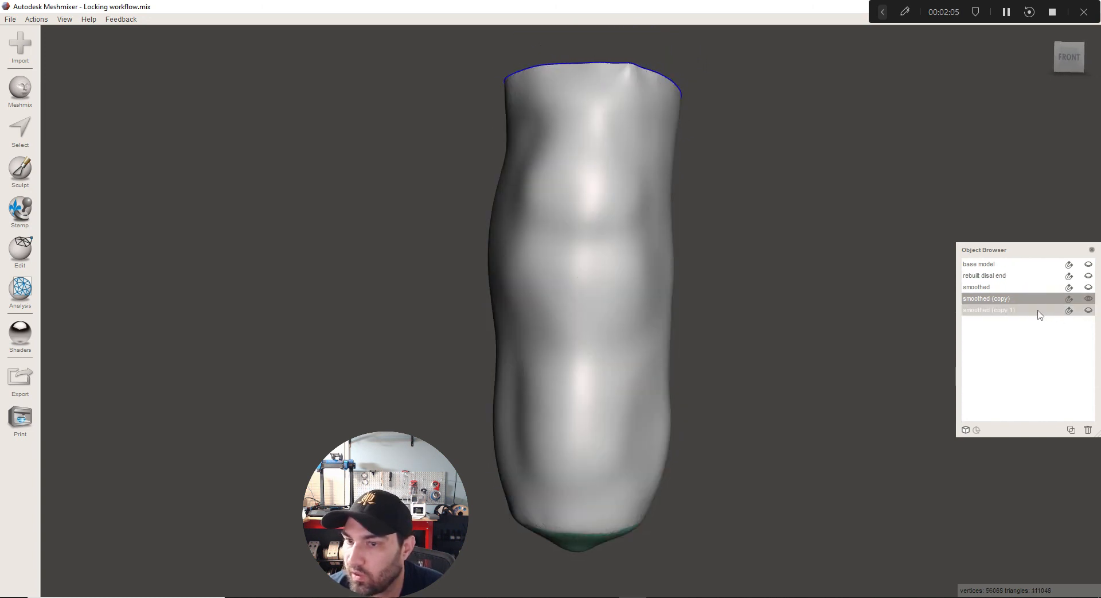
right_drag(982, 442, 579, 400)
click(1070, 312)
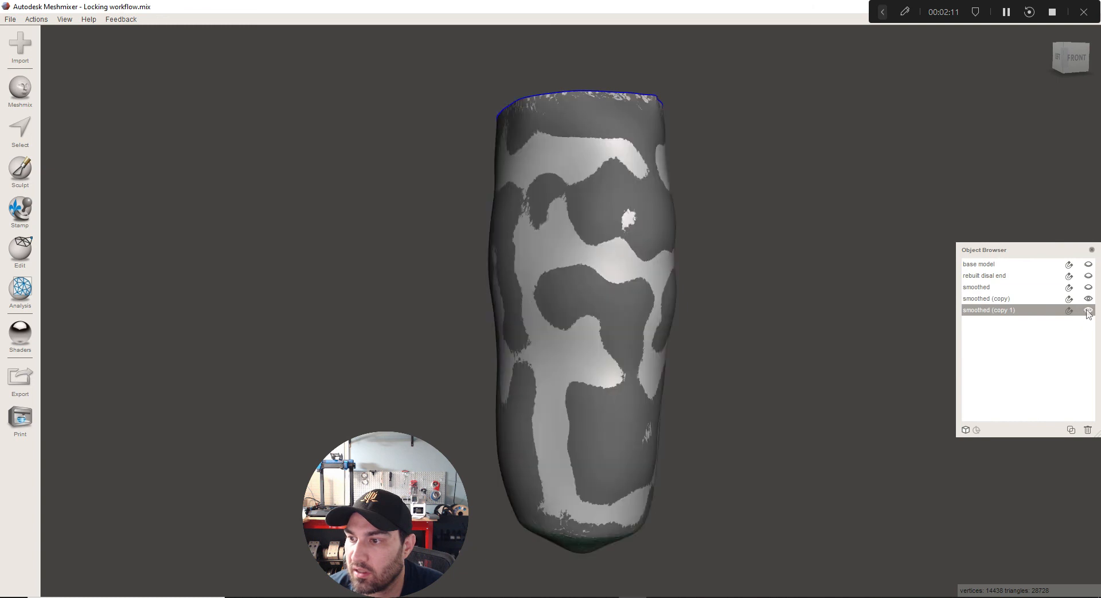
right_drag(695, 460, 777, 359)
Overlay the base model on the second copy and examine where their surfaces differ from the front and right sides
click(1088, 264)
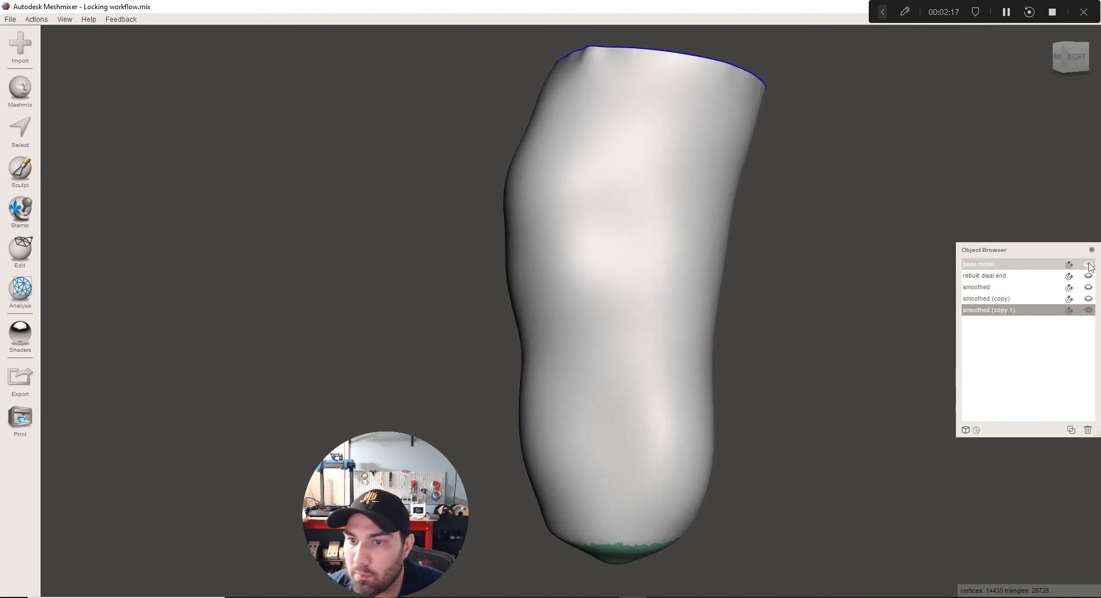
scroll(691, 331, down, 2)
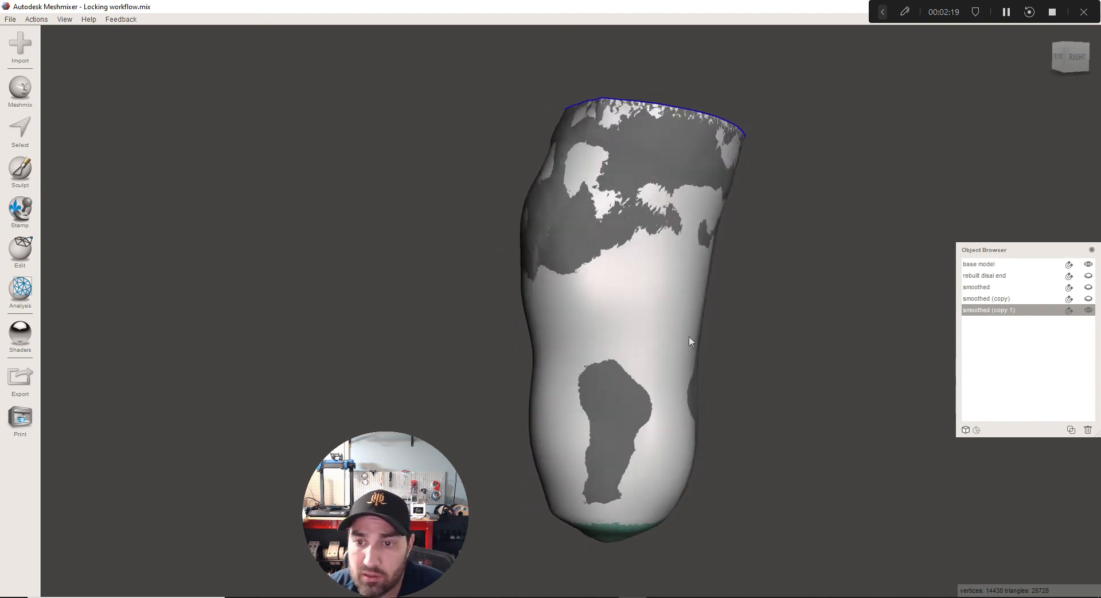
right_drag(689, 336, 669, 326)
alt+right_drag(682, 270, 706, 284)
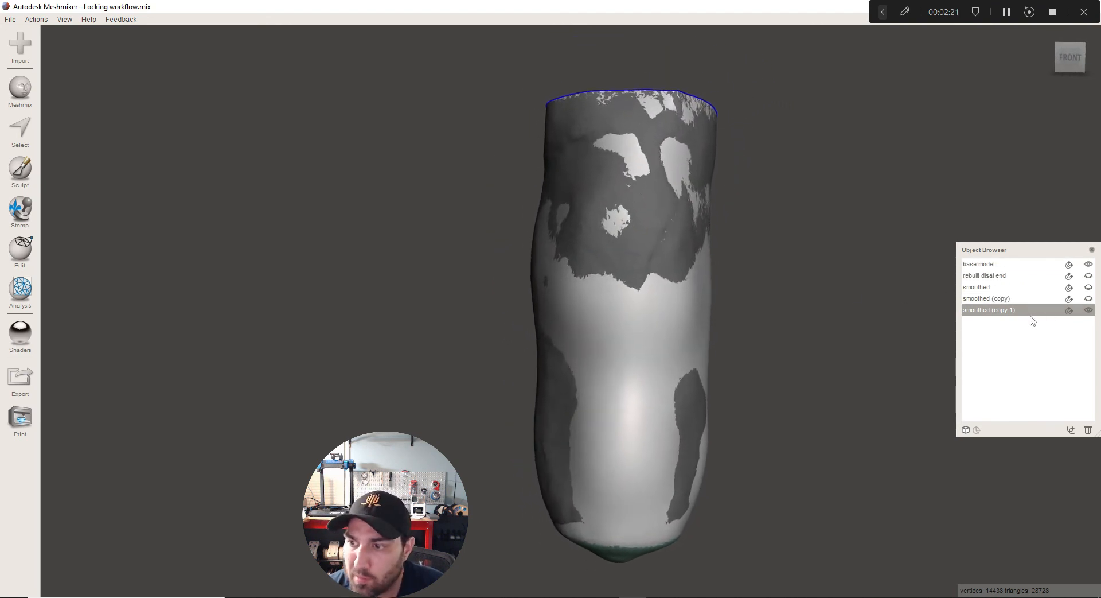
right_drag(834, 428, 551, 390)
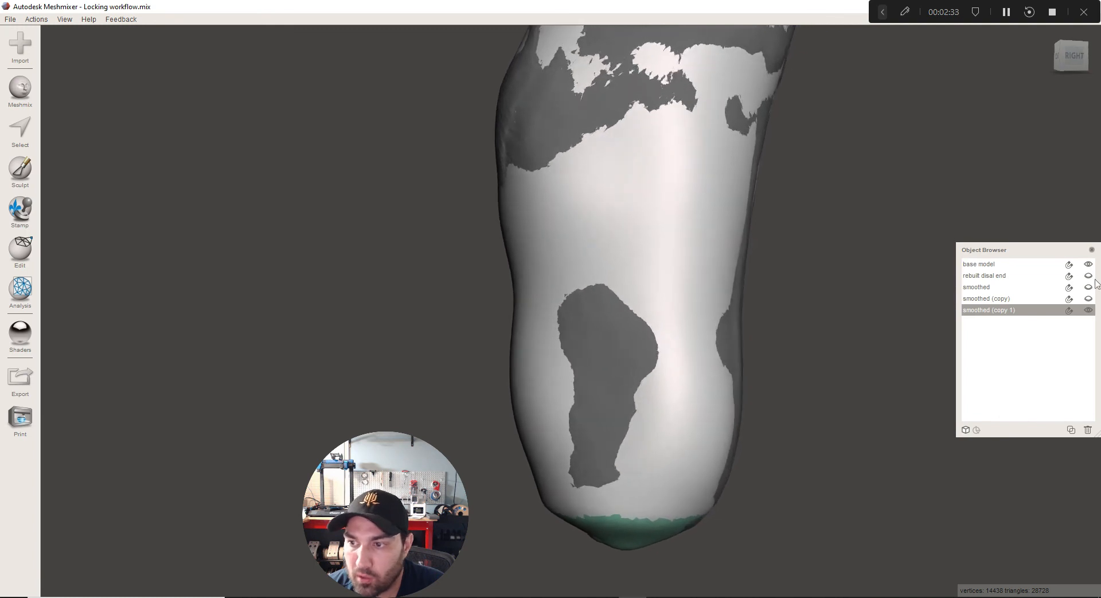
click(1088, 276)
right_drag(543, 281, 597, 260)
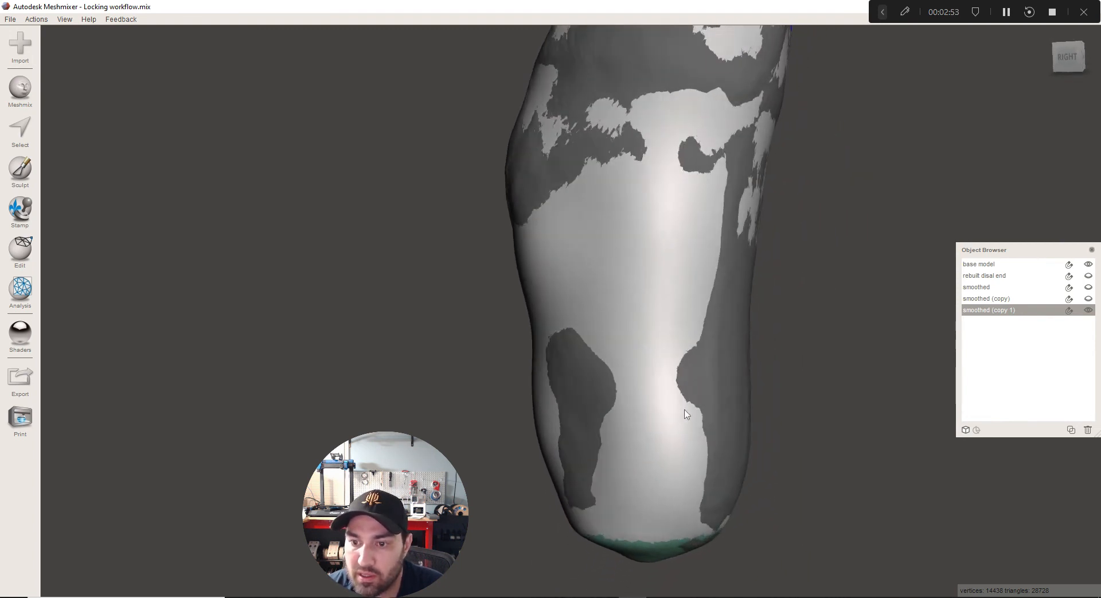
right_drag(602, 522, 1097, 271)
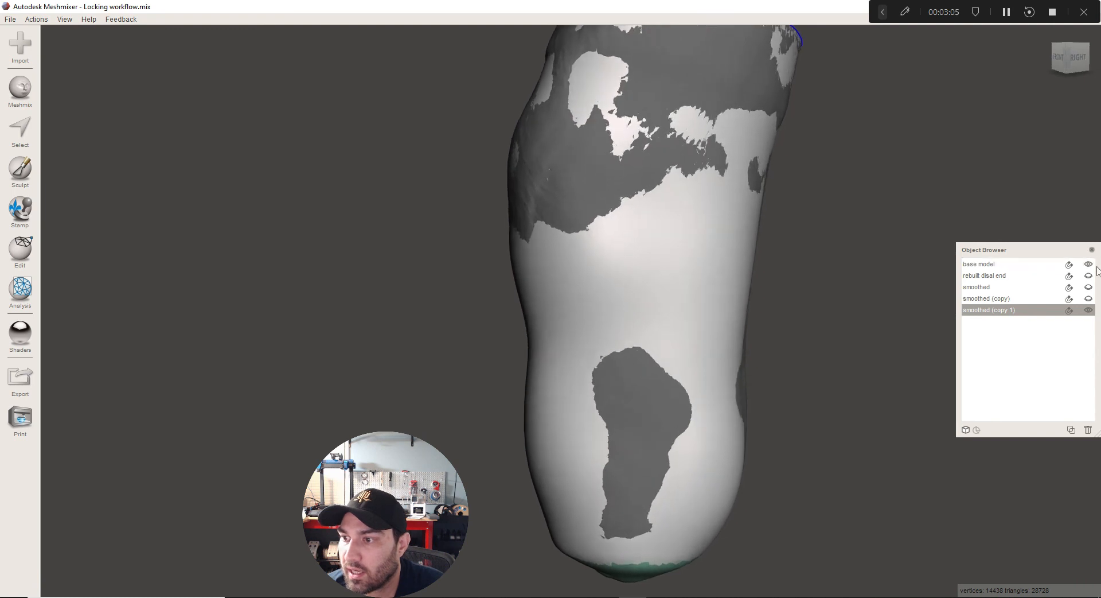
Compare the base model and the second copy by toggling each one's visibility and switching the mesh colour display
click(1088, 311)
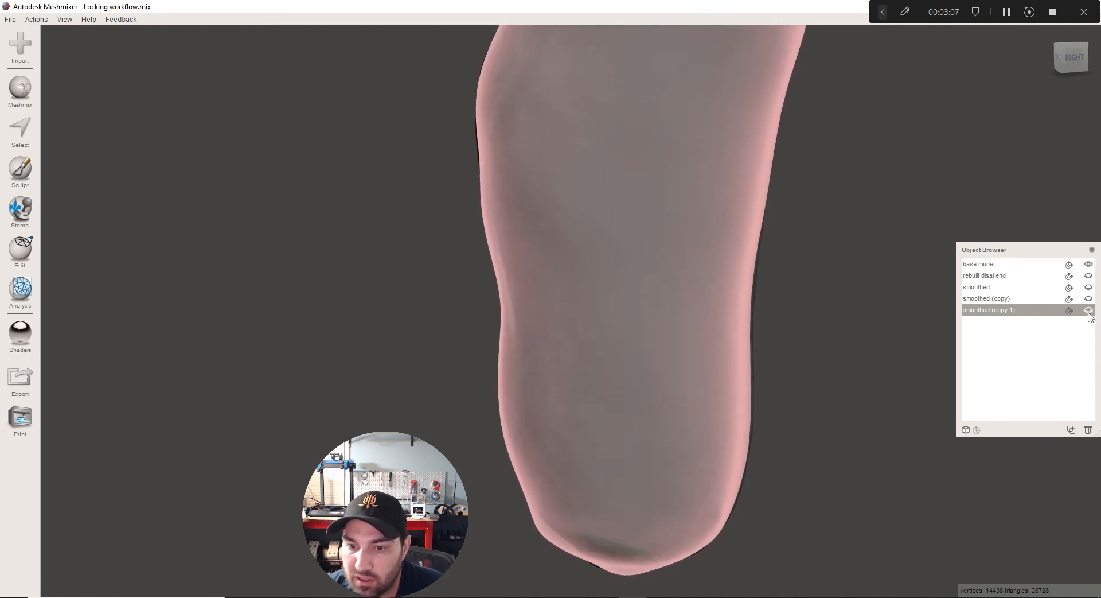
click(1089, 310)
click(1036, 268)
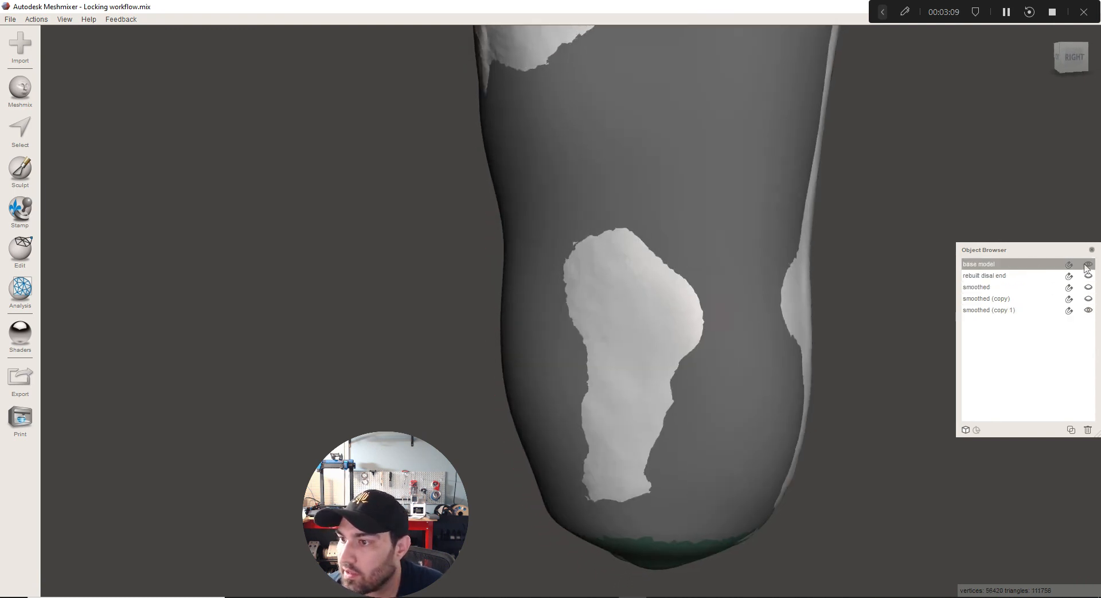
click(1089, 310)
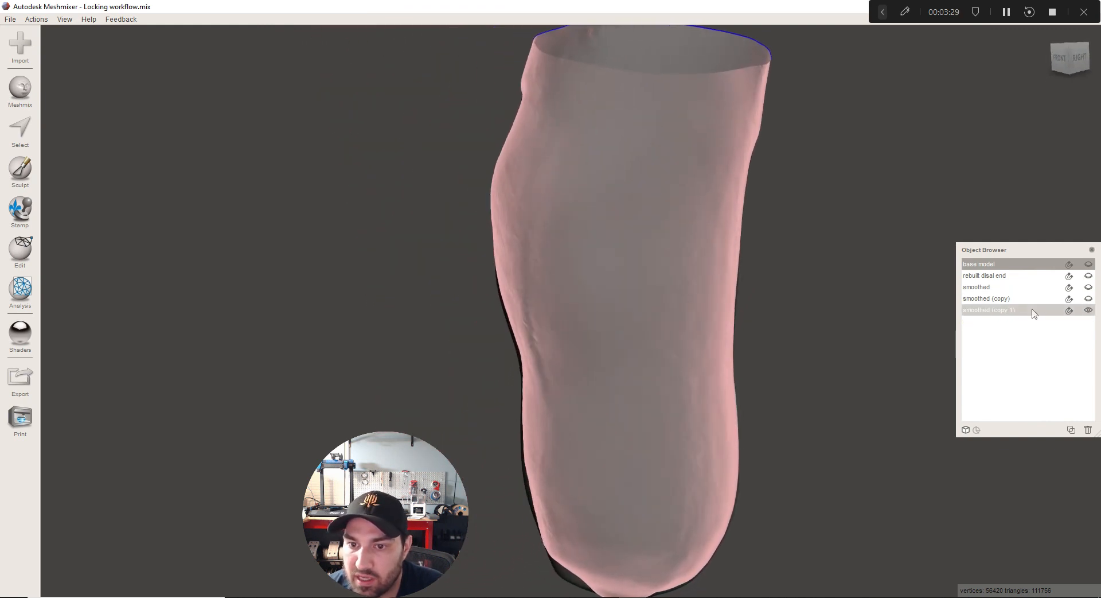
click(1070, 311)
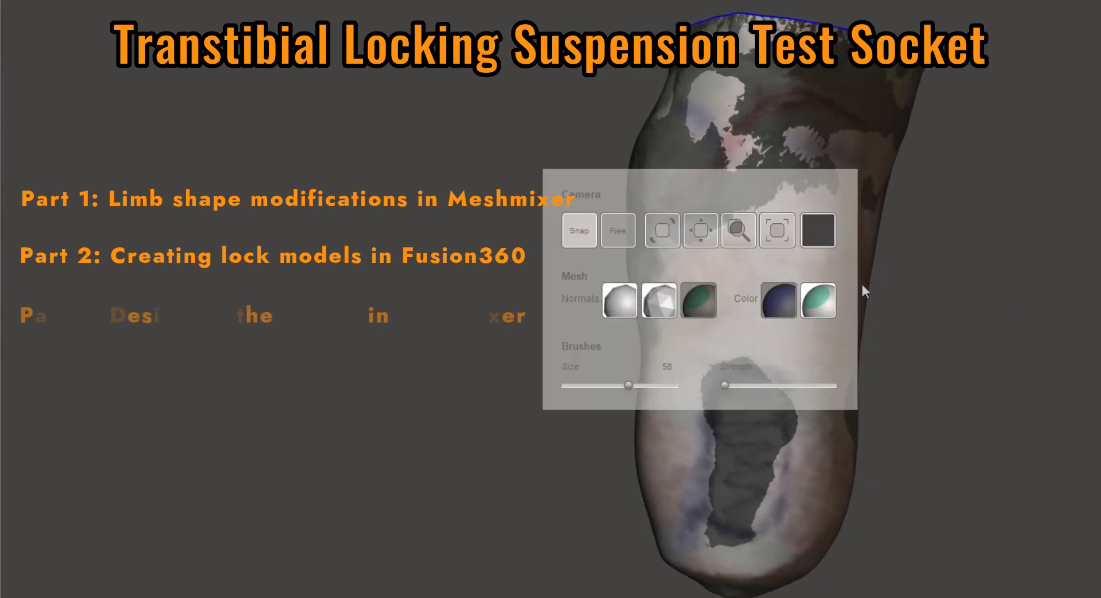
click(813, 310)
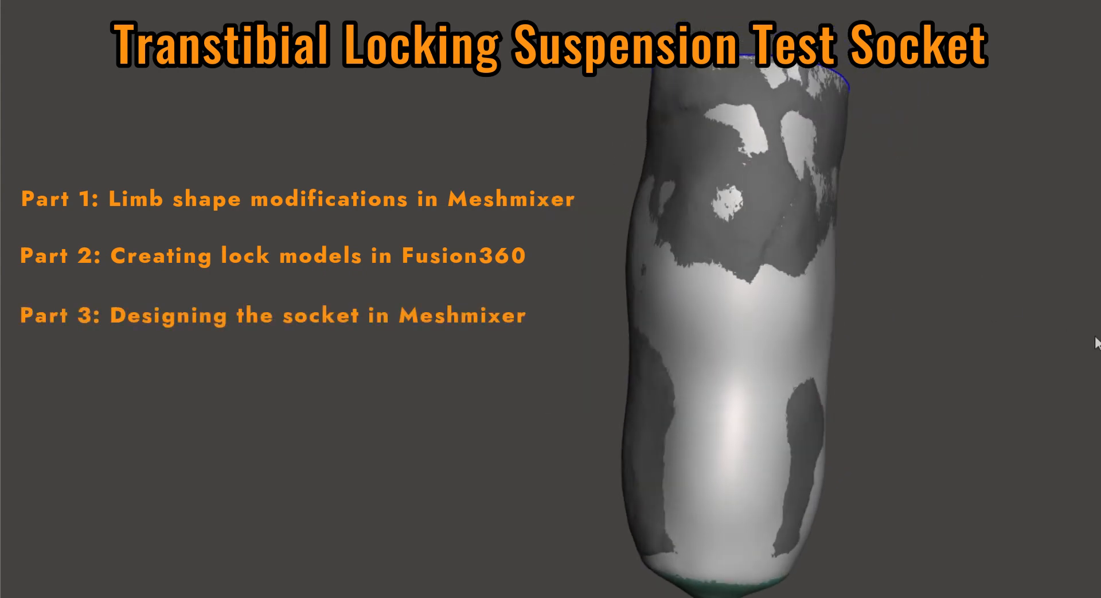